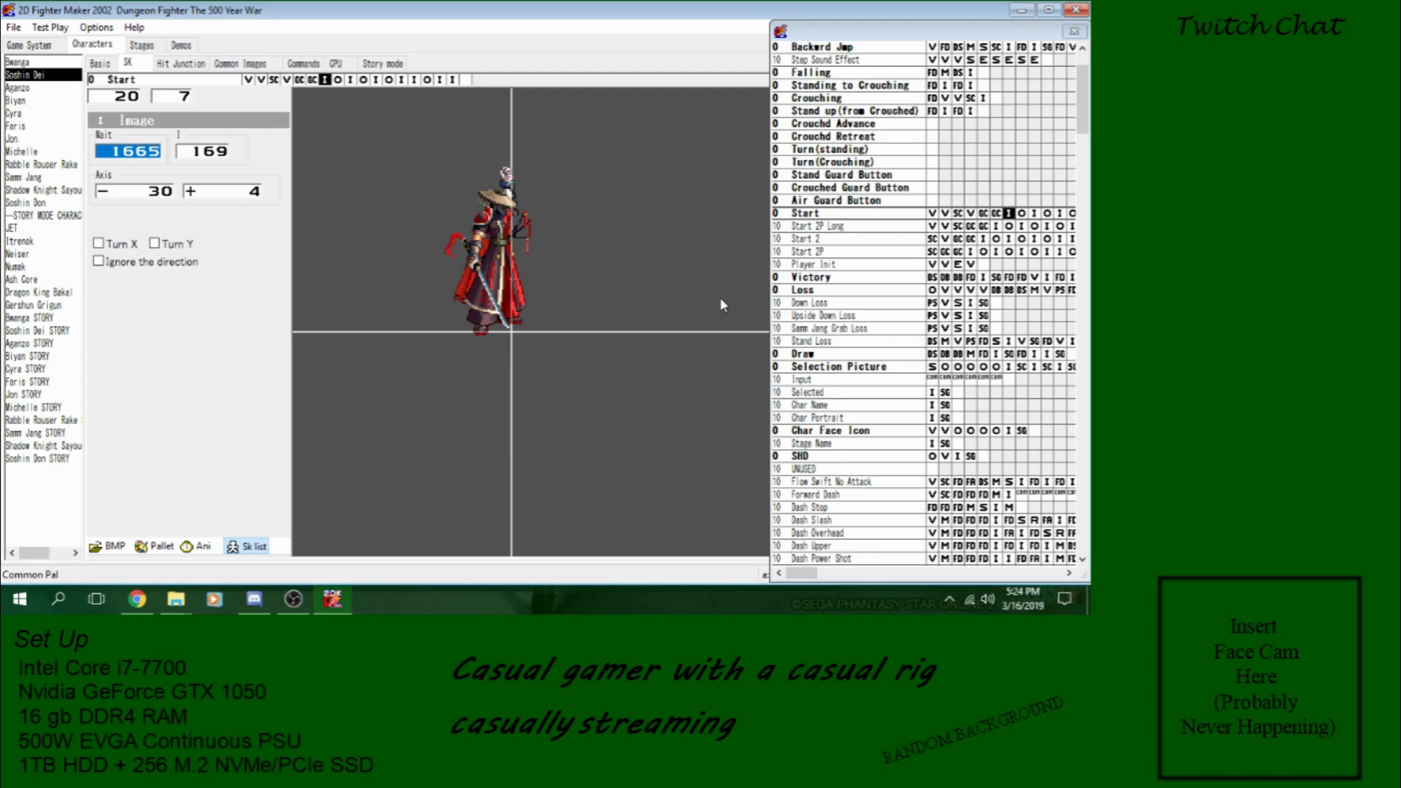
Step: Scroll Soshin Dei's skill list down to bring the Illusion Sword Dance row into view
{"action": "left_click_drag", "start_coordinate": [1083, 100], "coordinate": [1086, 165]}
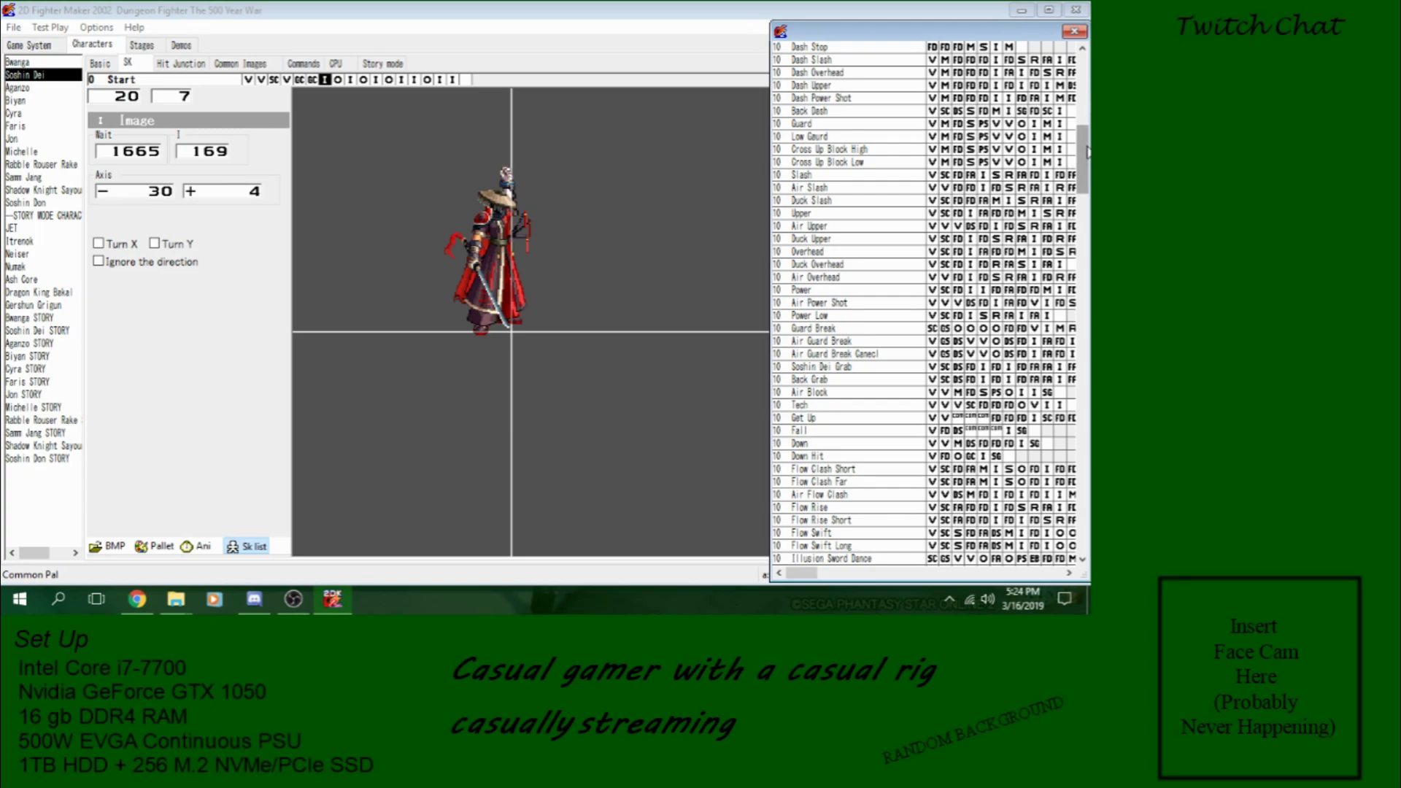
{"action": "left_click_drag", "start_coordinate": [1085, 152], "coordinate": [1086, 165]}
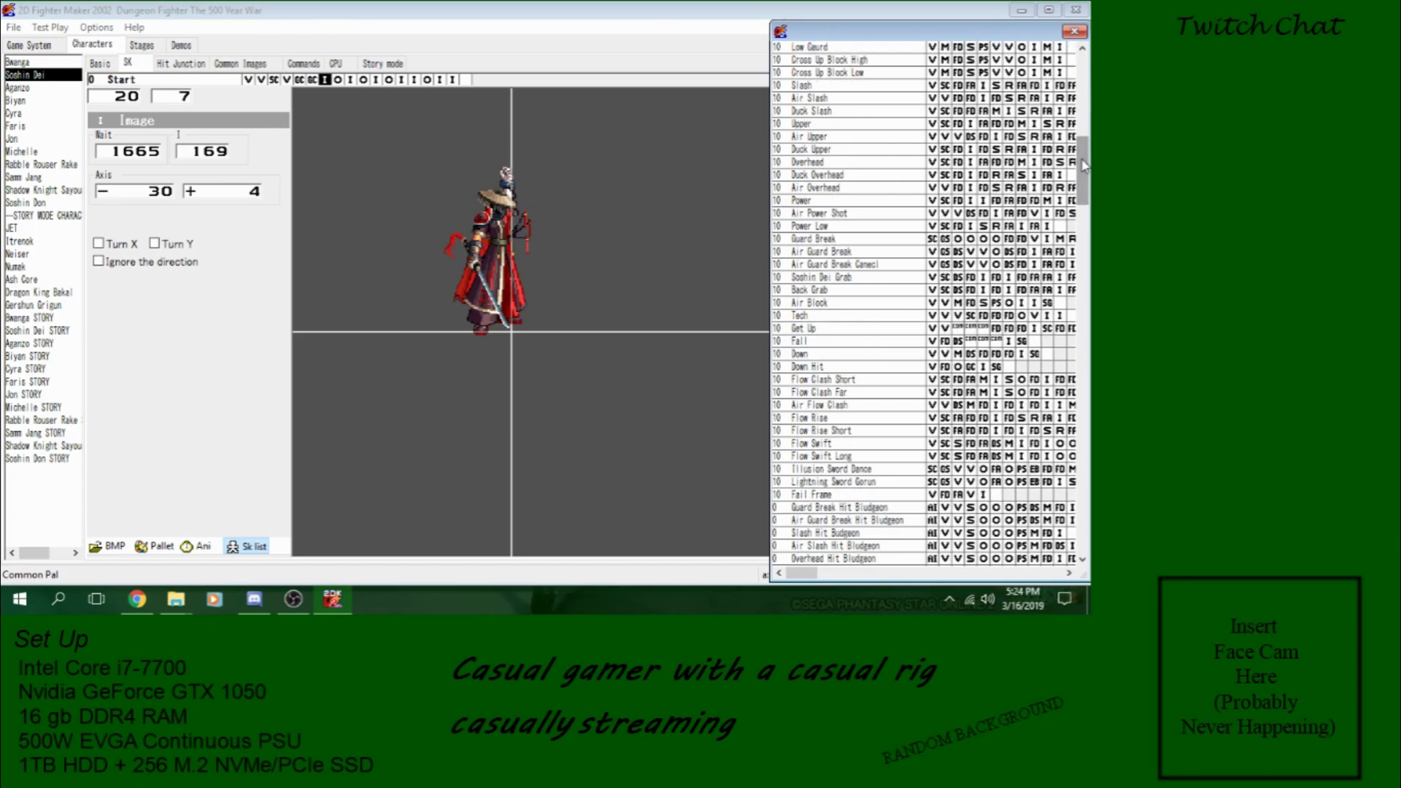
Step: Open Illusion Sword Dance and inspect its combo-reset call and Special Gauge Check steps
{"action": "left_click", "coordinate": [853, 472]}
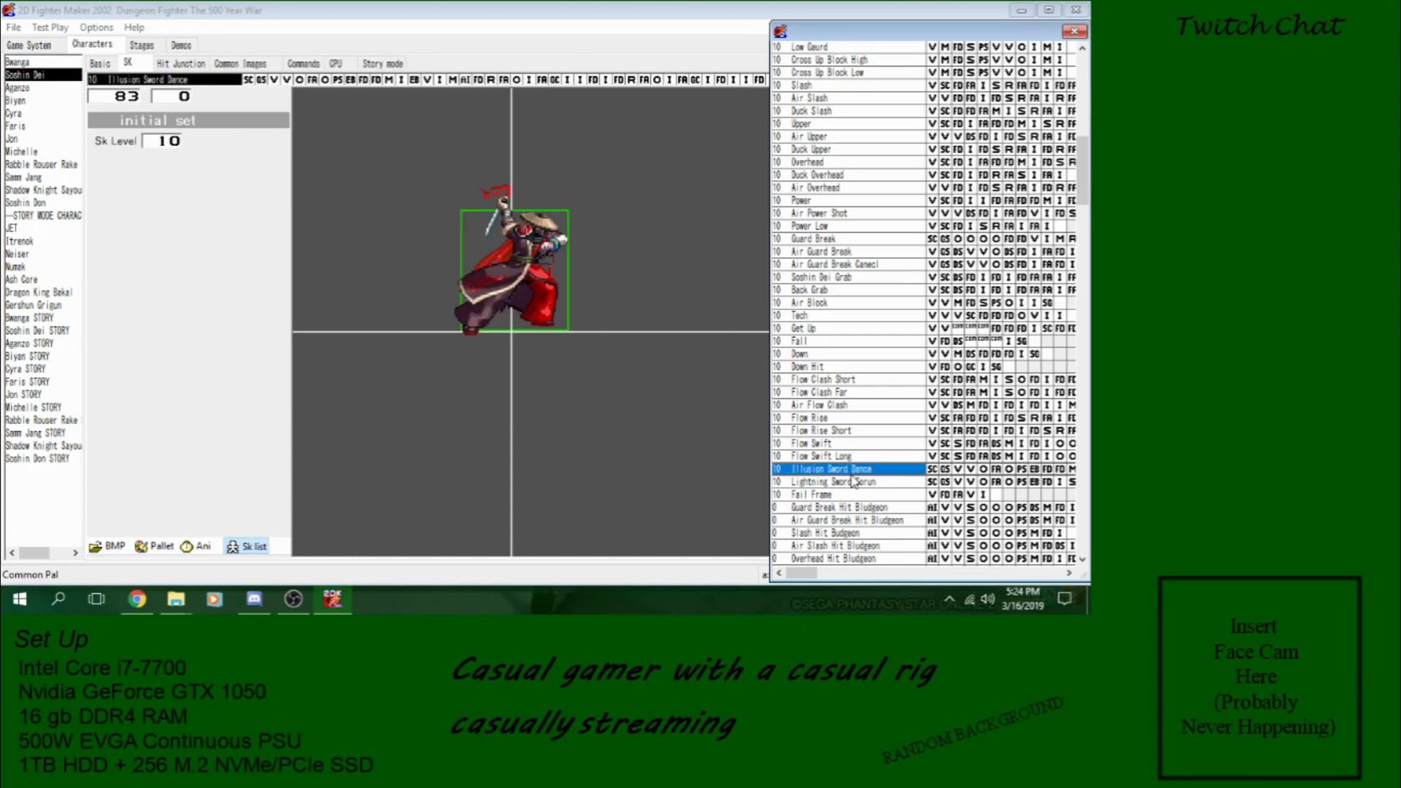
{"action": "left_click", "coordinate": [249, 79]}
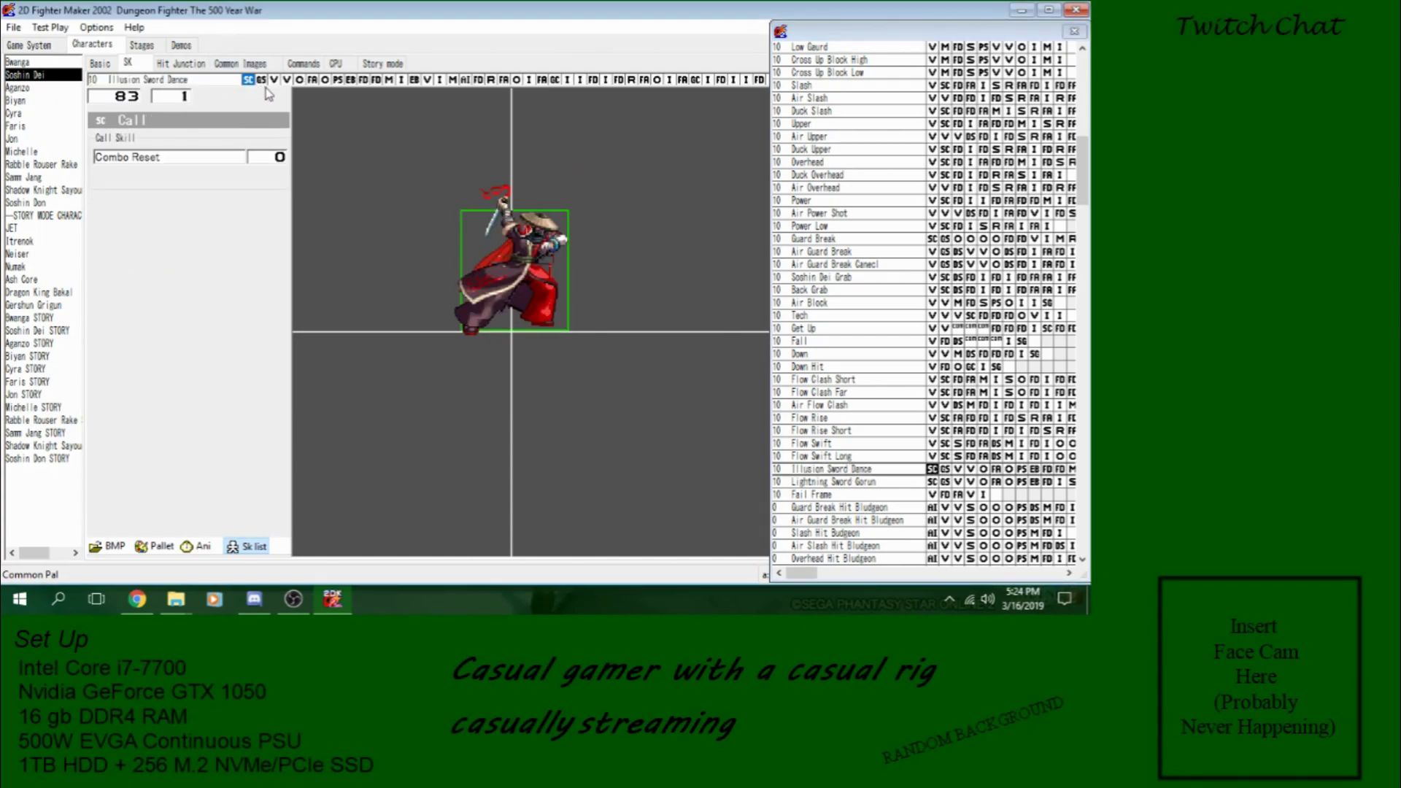
{"action": "left_click", "coordinate": [261, 80]}
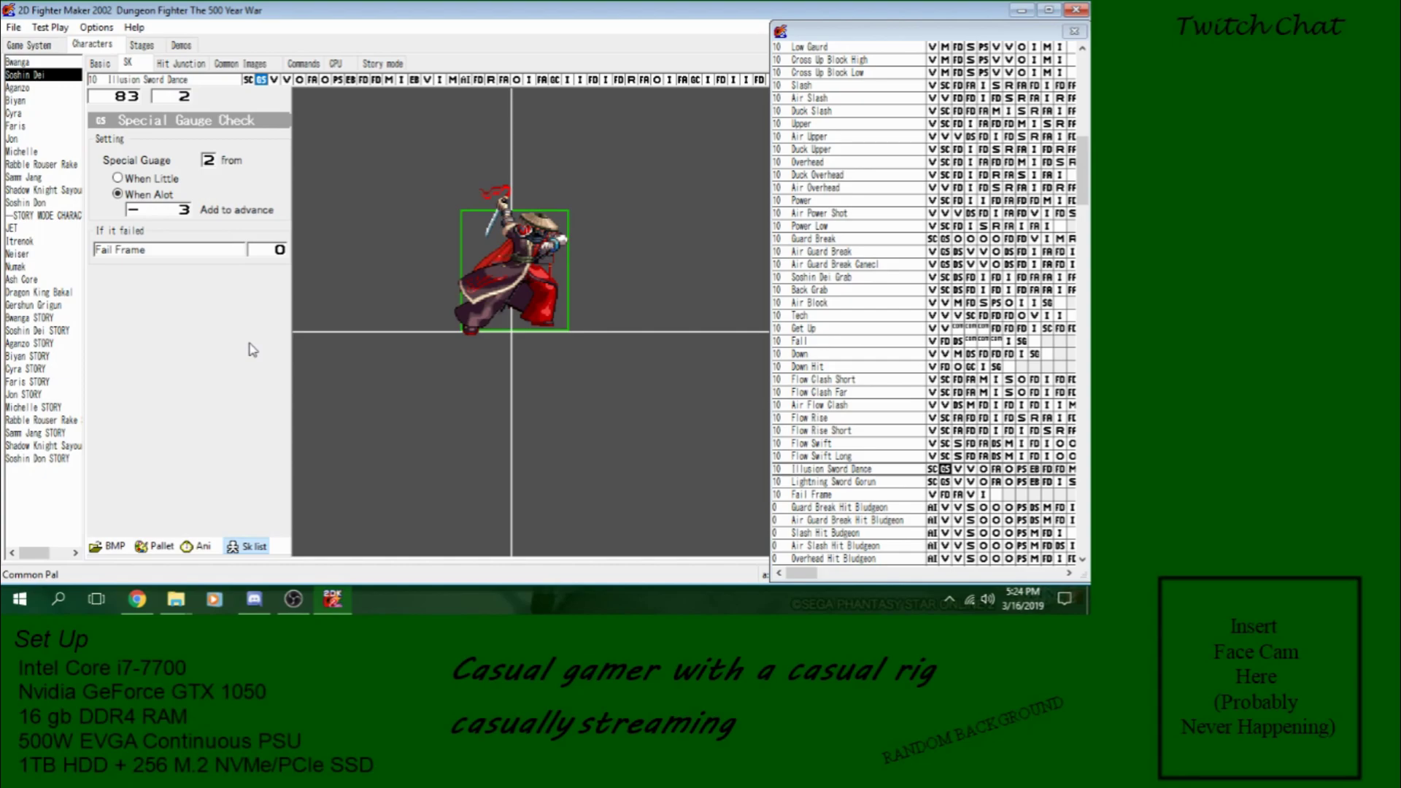
{"action": "left_click", "coordinate": [182, 255]}
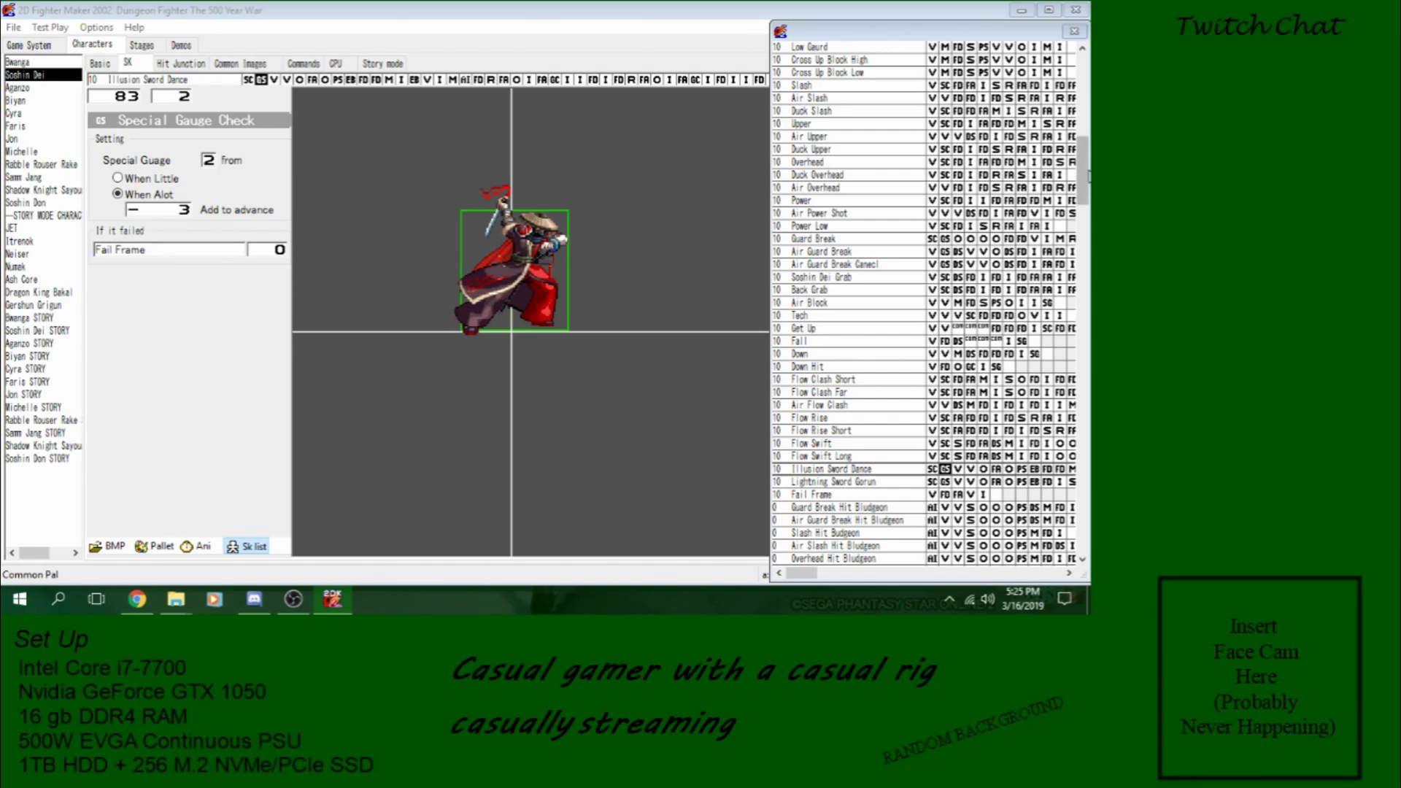
Step: Recheck the gauge 2, When Alot check, inspect the Fail Frame I step, then return
{"action": "mouse_move", "coordinate": [1088, 175]}
{"action": "left_mouse_down"}
{"action": "mouse_move", "coordinate": [1079, 146]}
{"action": "mouse_move", "coordinate": [1079, 162]}
{"action": "left_mouse_up"}
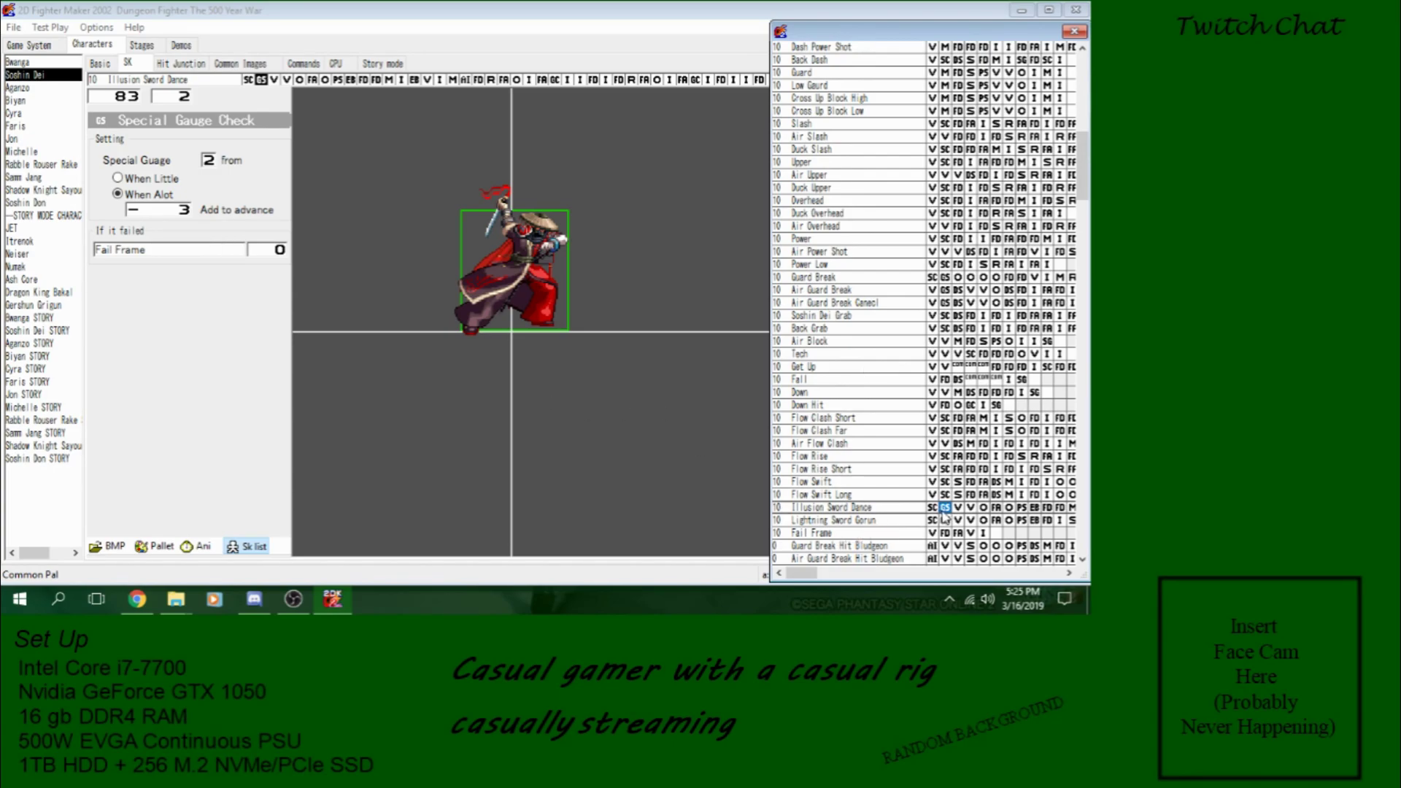
{"action": "left_click", "coordinate": [907, 511]}
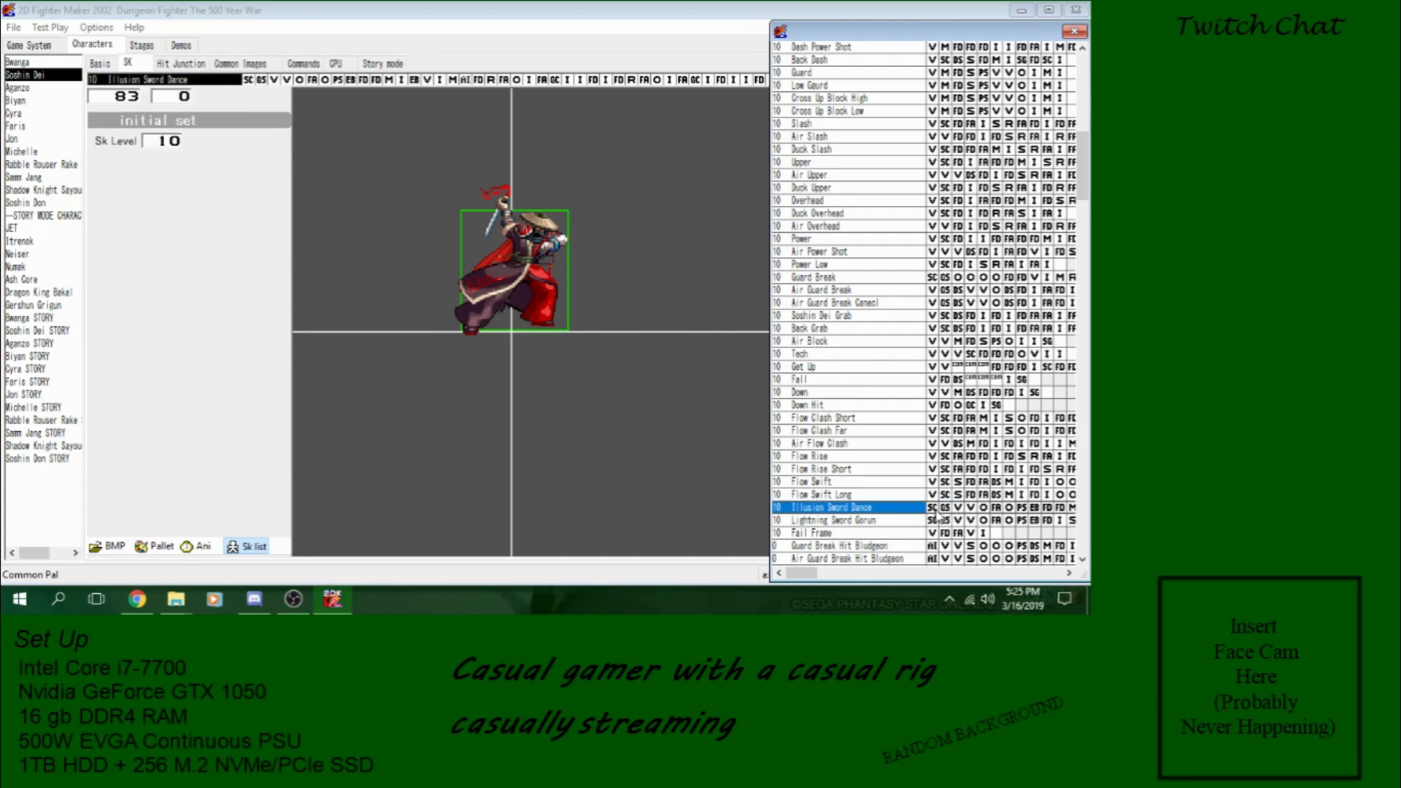
{"action": "left_click", "coordinate": [935, 511]}
{"action": "left_click", "coordinate": [944, 510]}
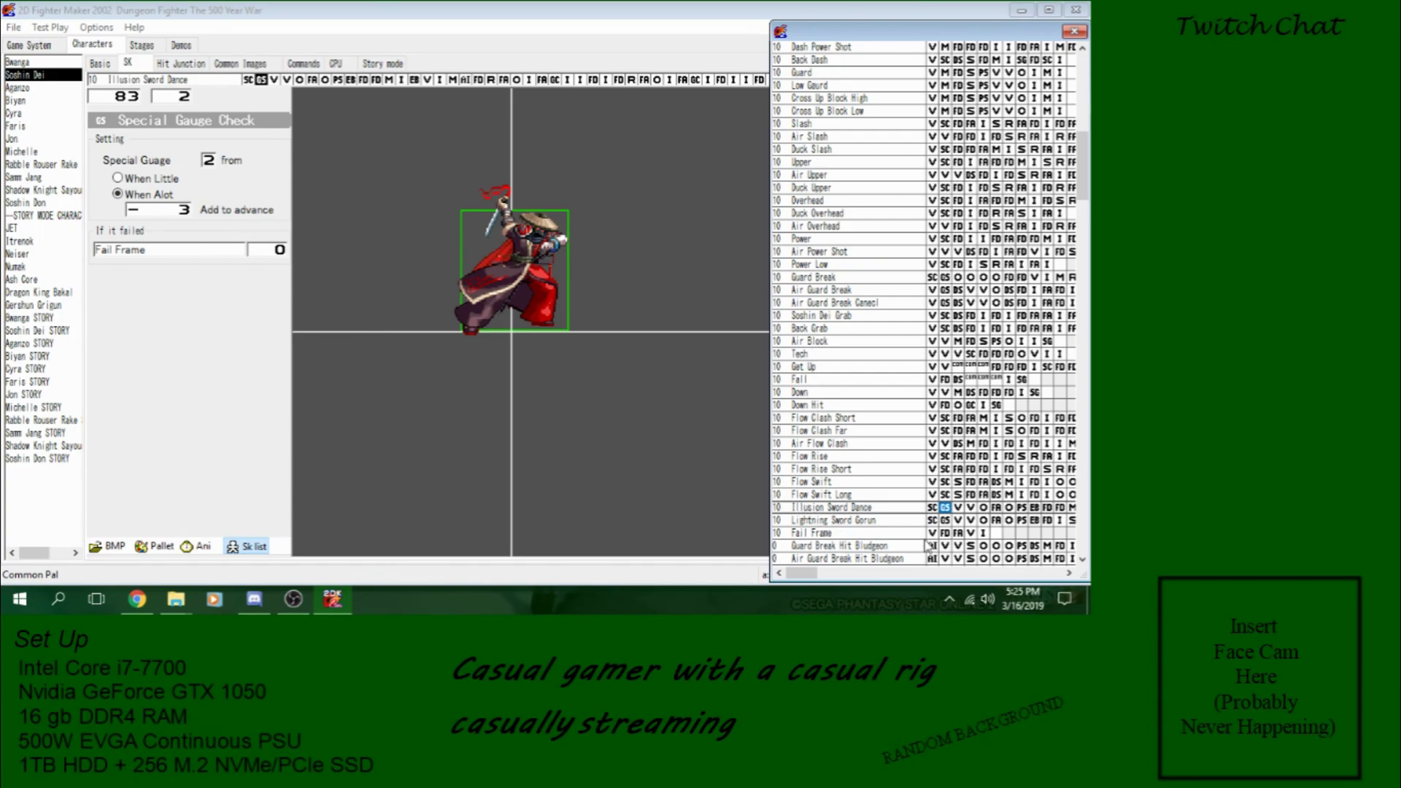
{"action": "left_click", "coordinate": [986, 534]}
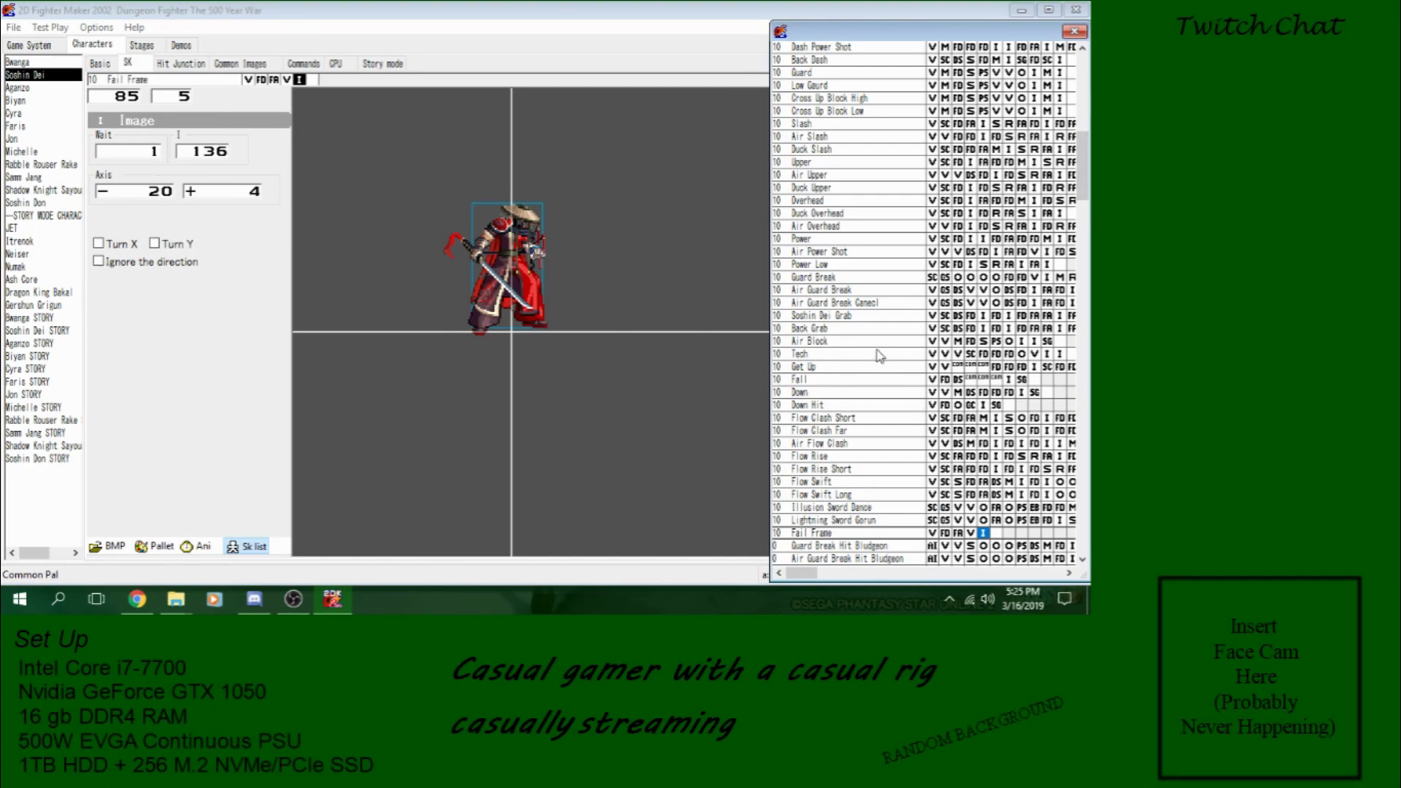
{"action": "left_click", "coordinate": [858, 508]}
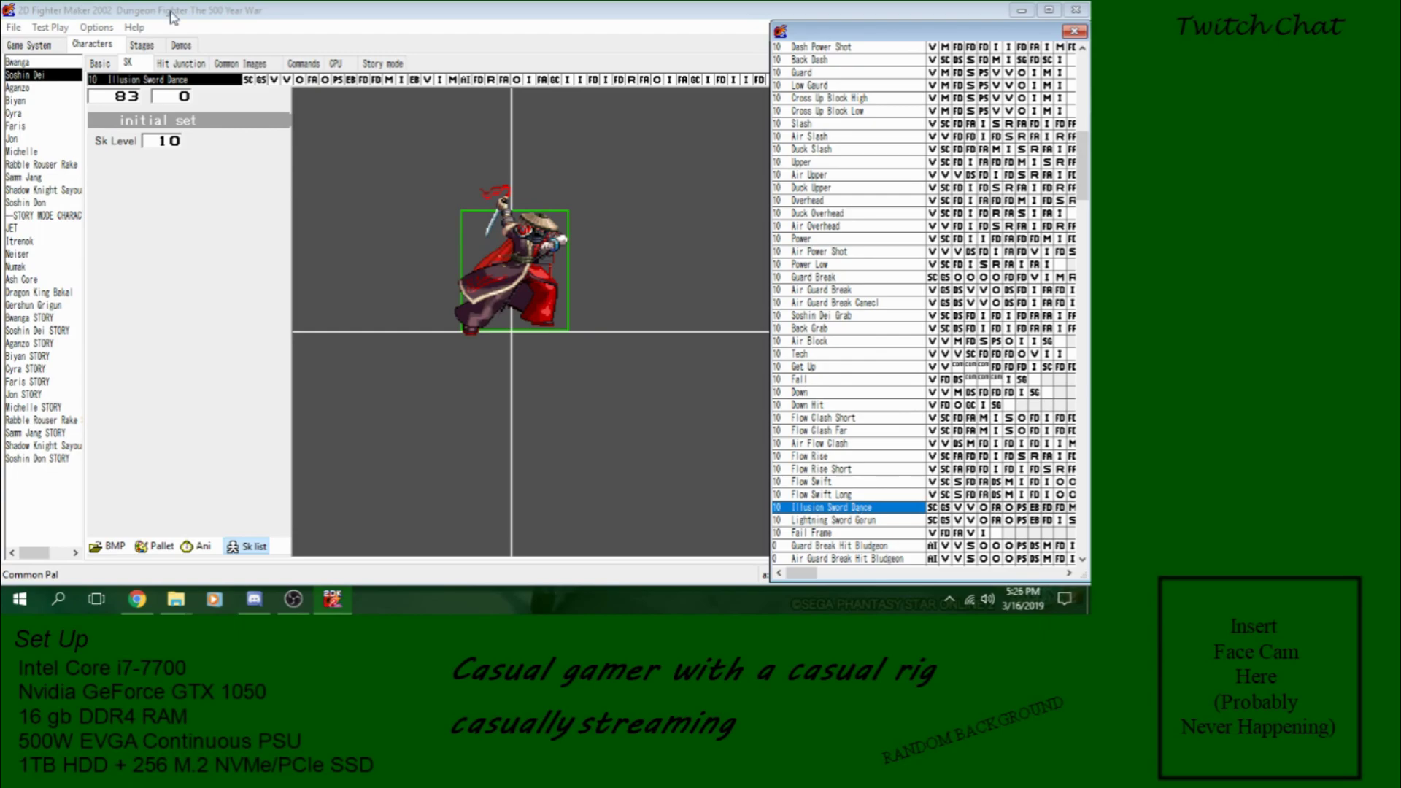
{"action": "left_click", "coordinate": [261, 80]}
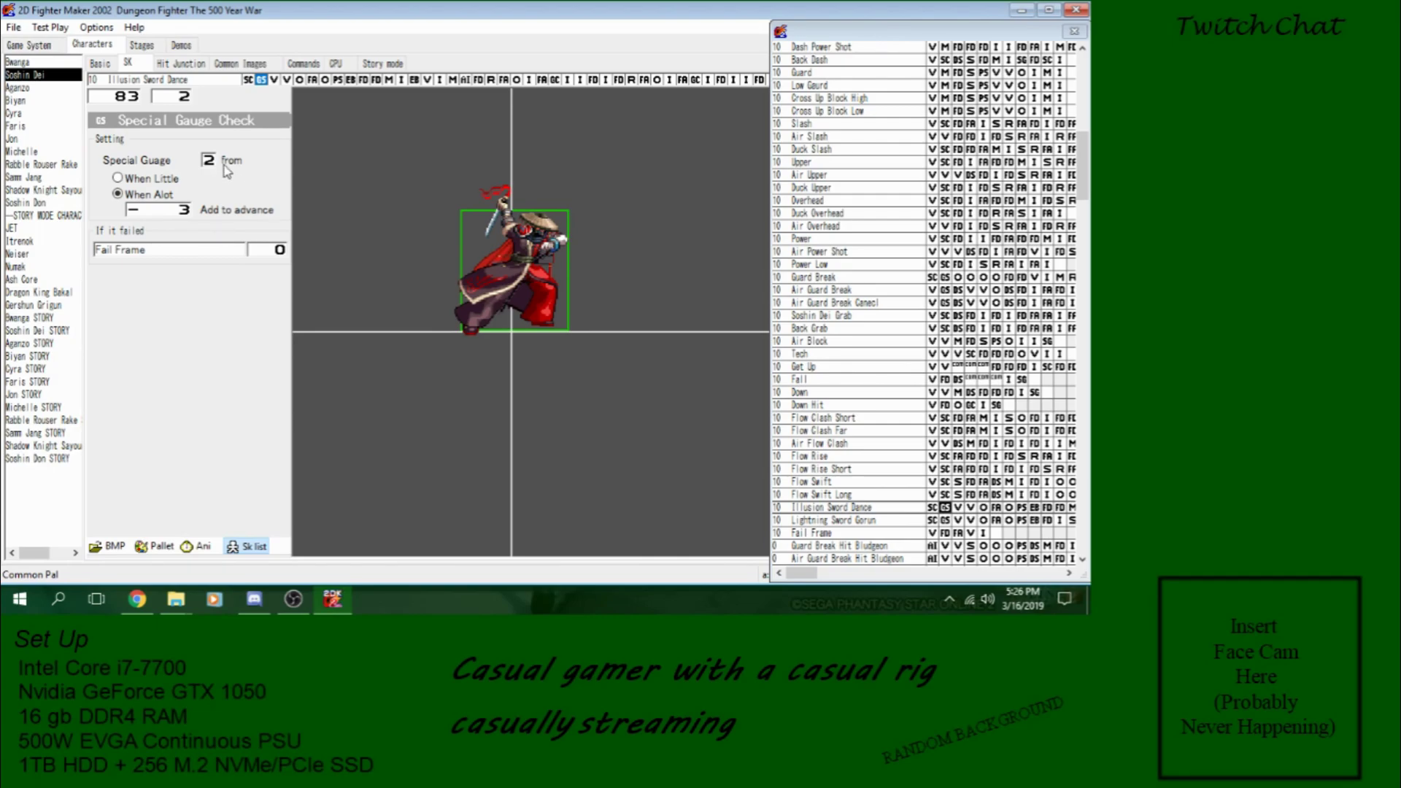
Step: Compare Lightning Sword Gorun's gauge check with Illusion Sword Dance's variable and object steps
{"action": "left_click", "coordinate": [874, 521]}
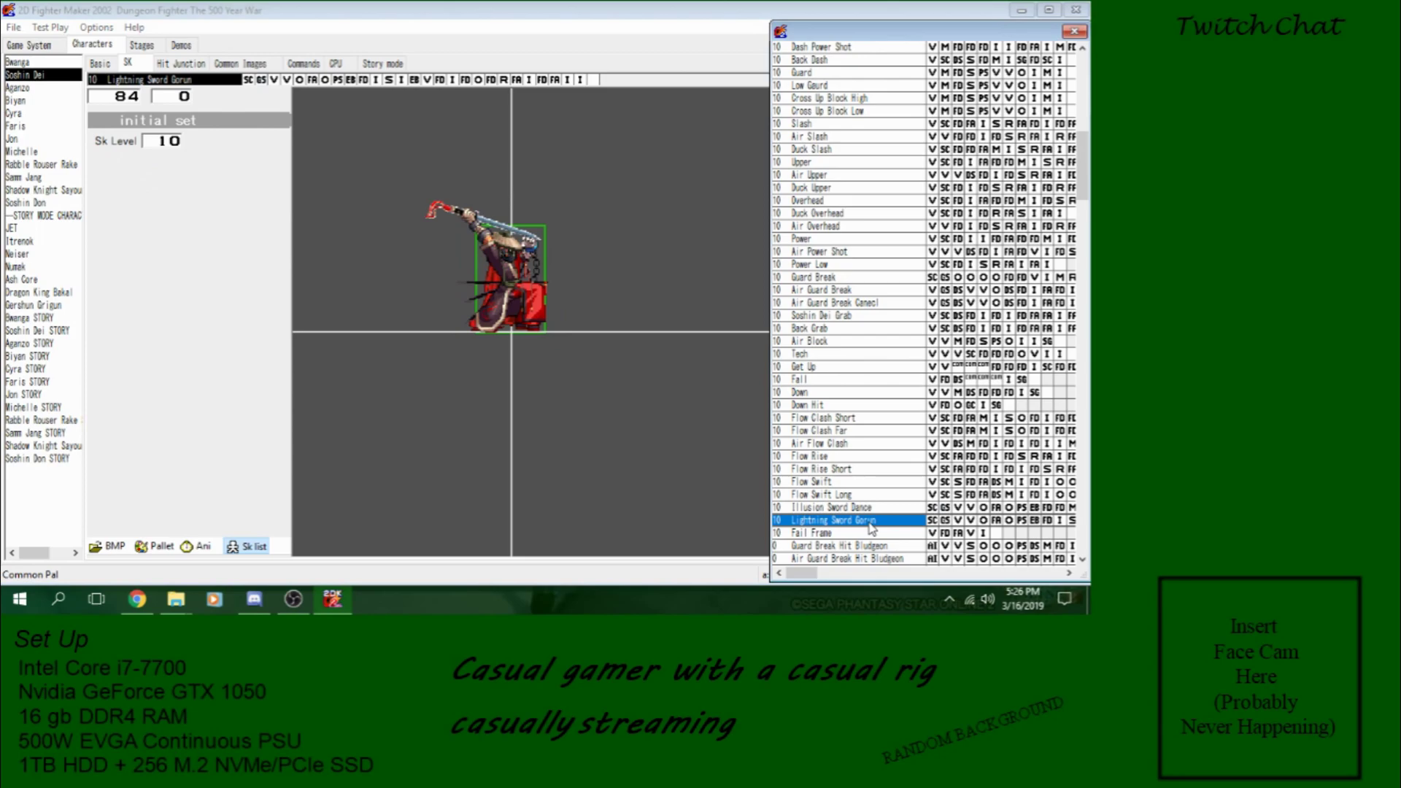
{"action": "left_click", "coordinate": [946, 520]}
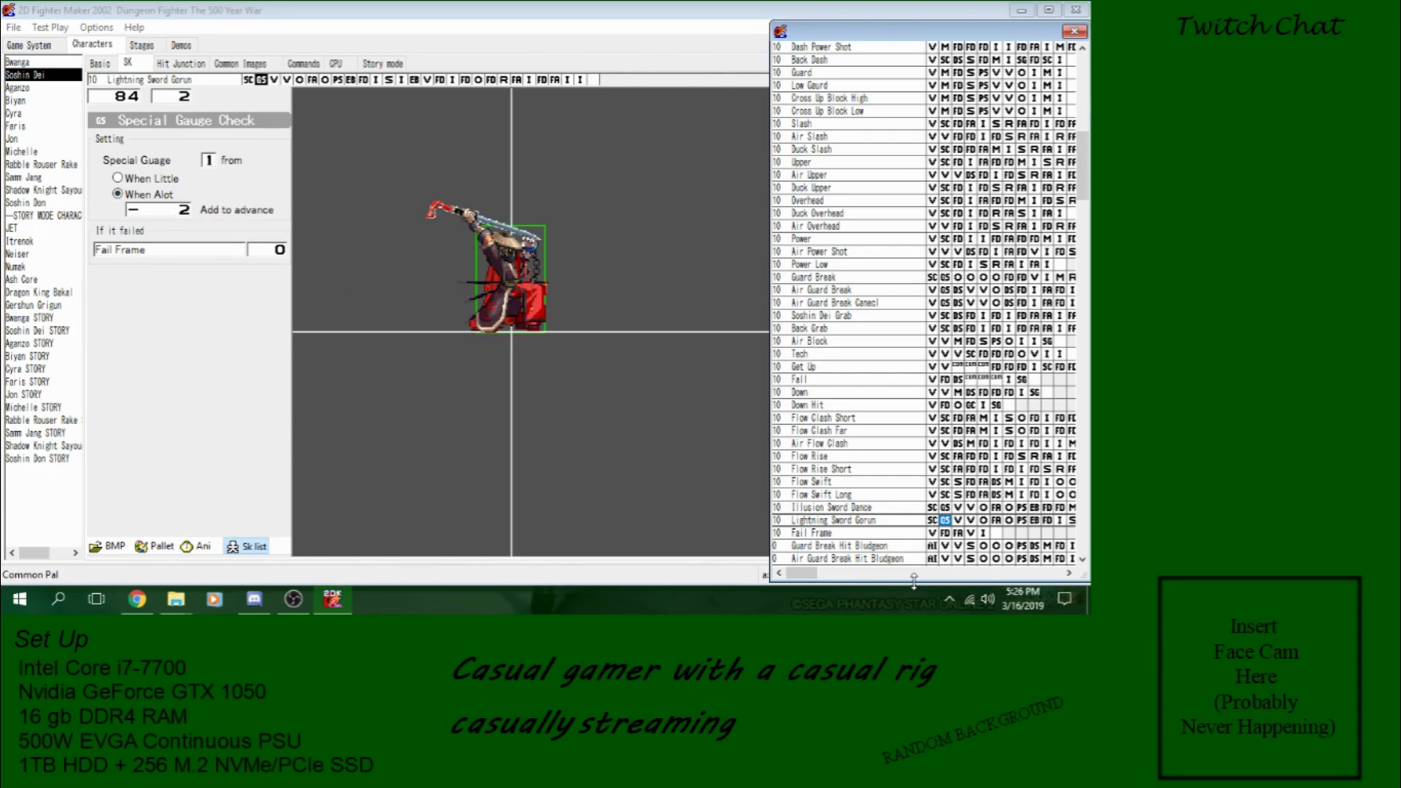
{"action": "left_click", "coordinate": [957, 509]}
{"action": "left_click", "coordinate": [983, 509]}
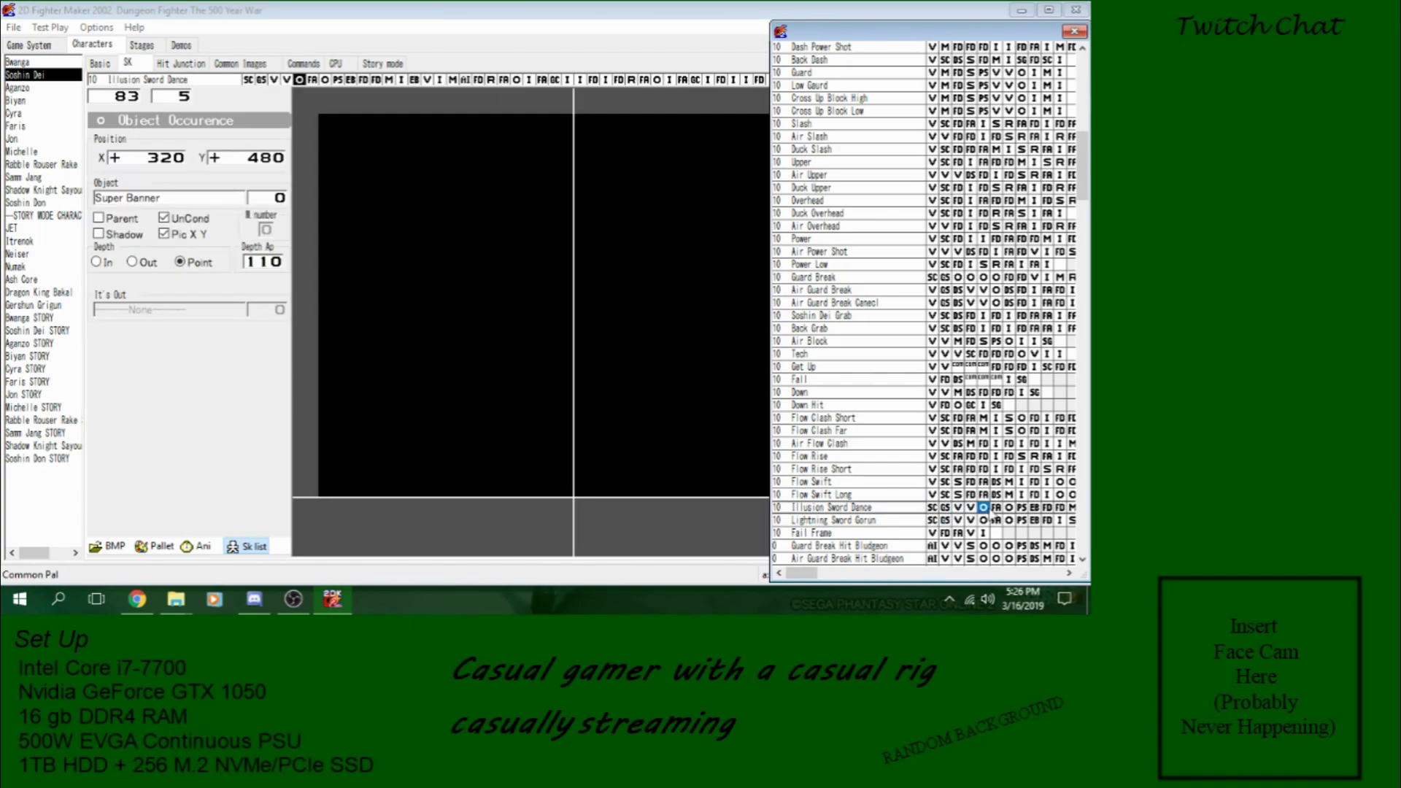
Step: View Illusion Sword Dance's Super Banner object step at X 320, Y 480 and preview its animation
{"action": "left_click", "coordinate": [897, 510]}
{"action": "left_click", "coordinate": [945, 508]}
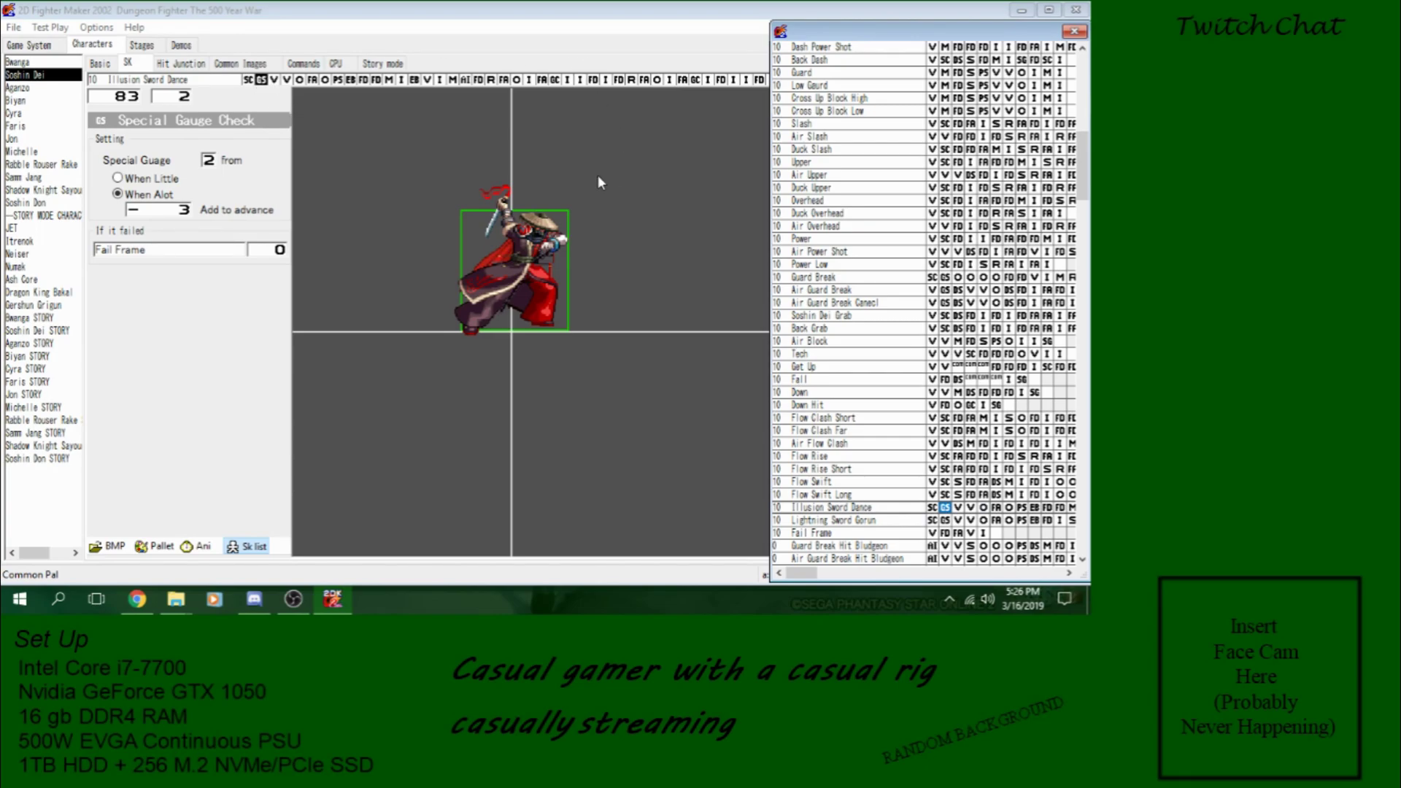
{"action": "left_click", "coordinate": [301, 81]}
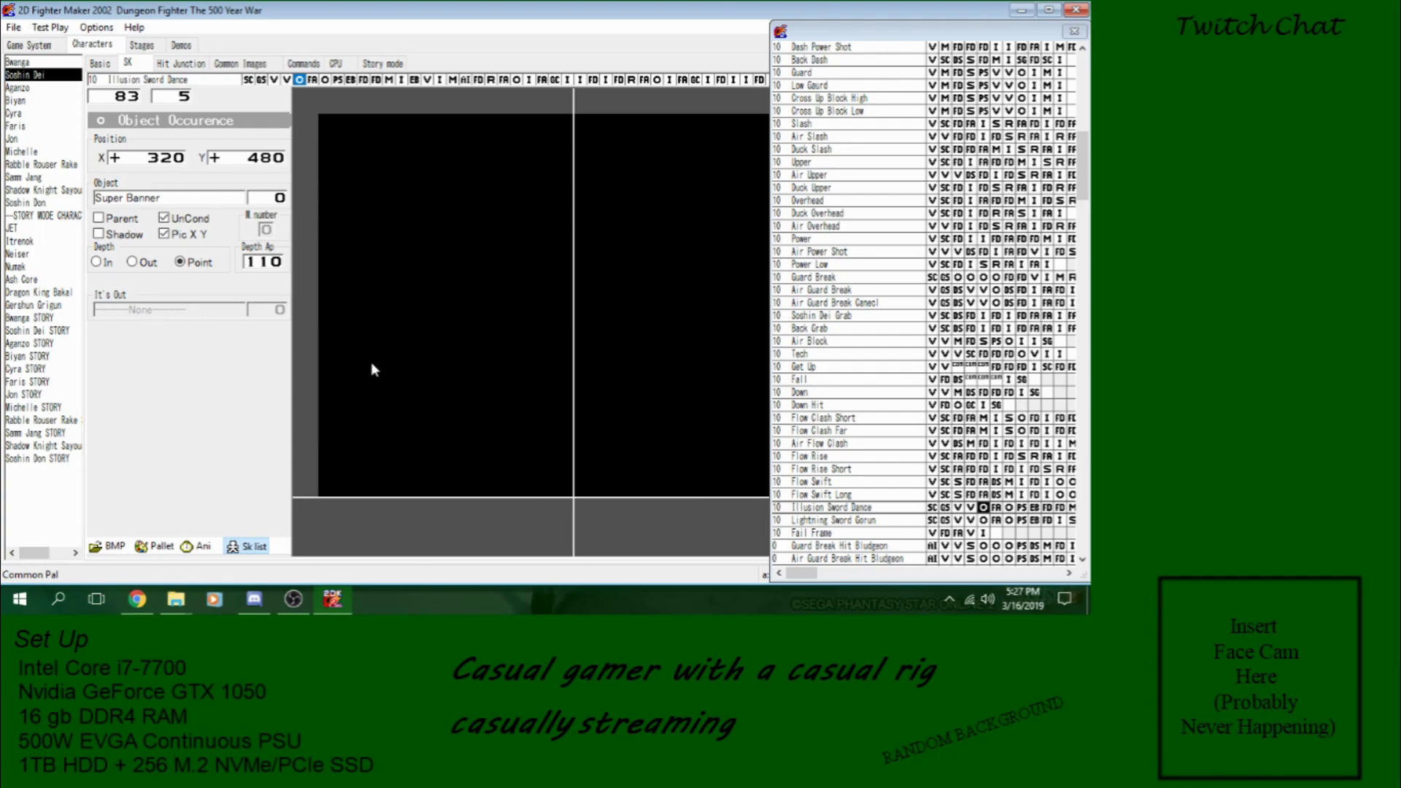
{"action": "left_click", "coordinate": [198, 547]}
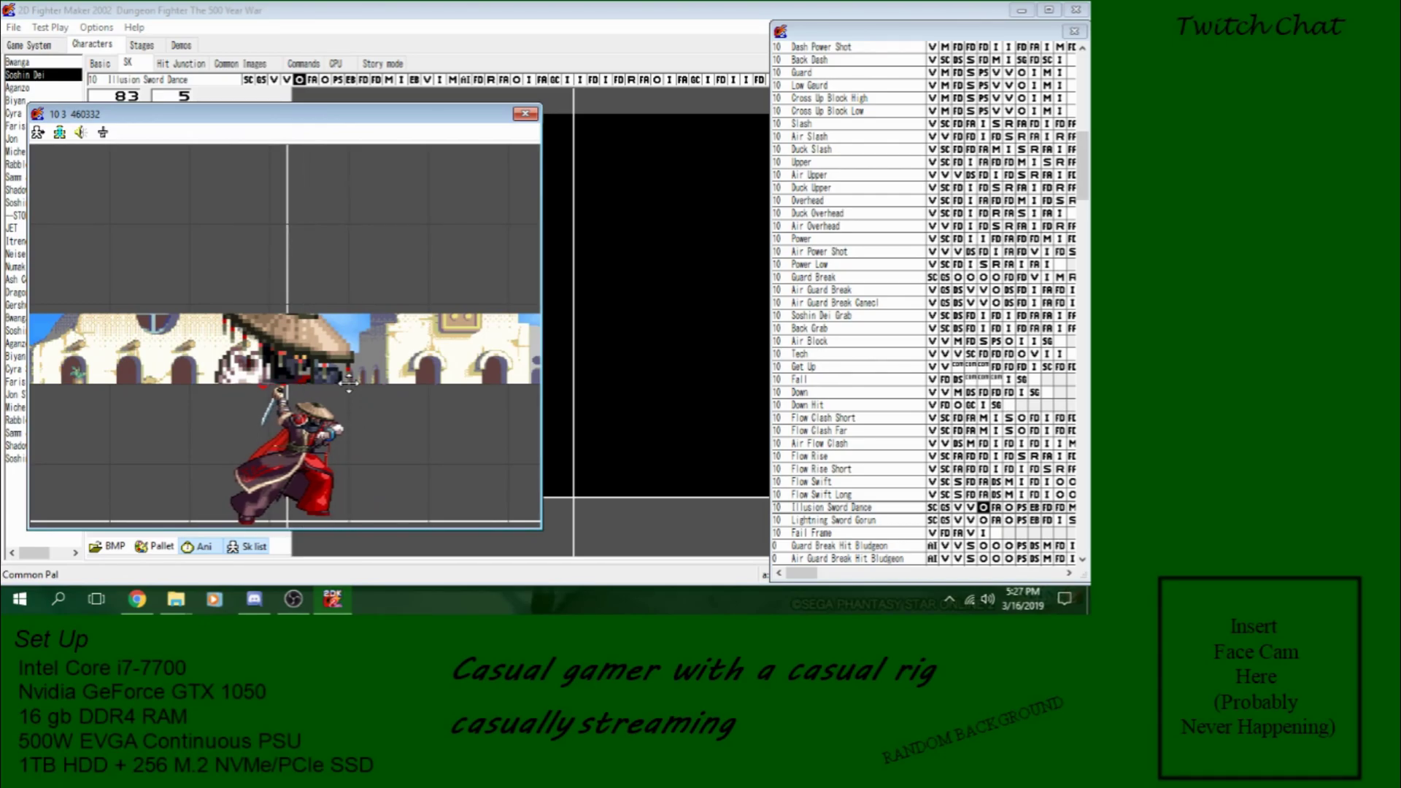
Step: Replay the Illusion Sword Dance animation twice, then preview Lightning Sword Gorun's animation
{"action": "left_click", "coordinate": [525, 113]}
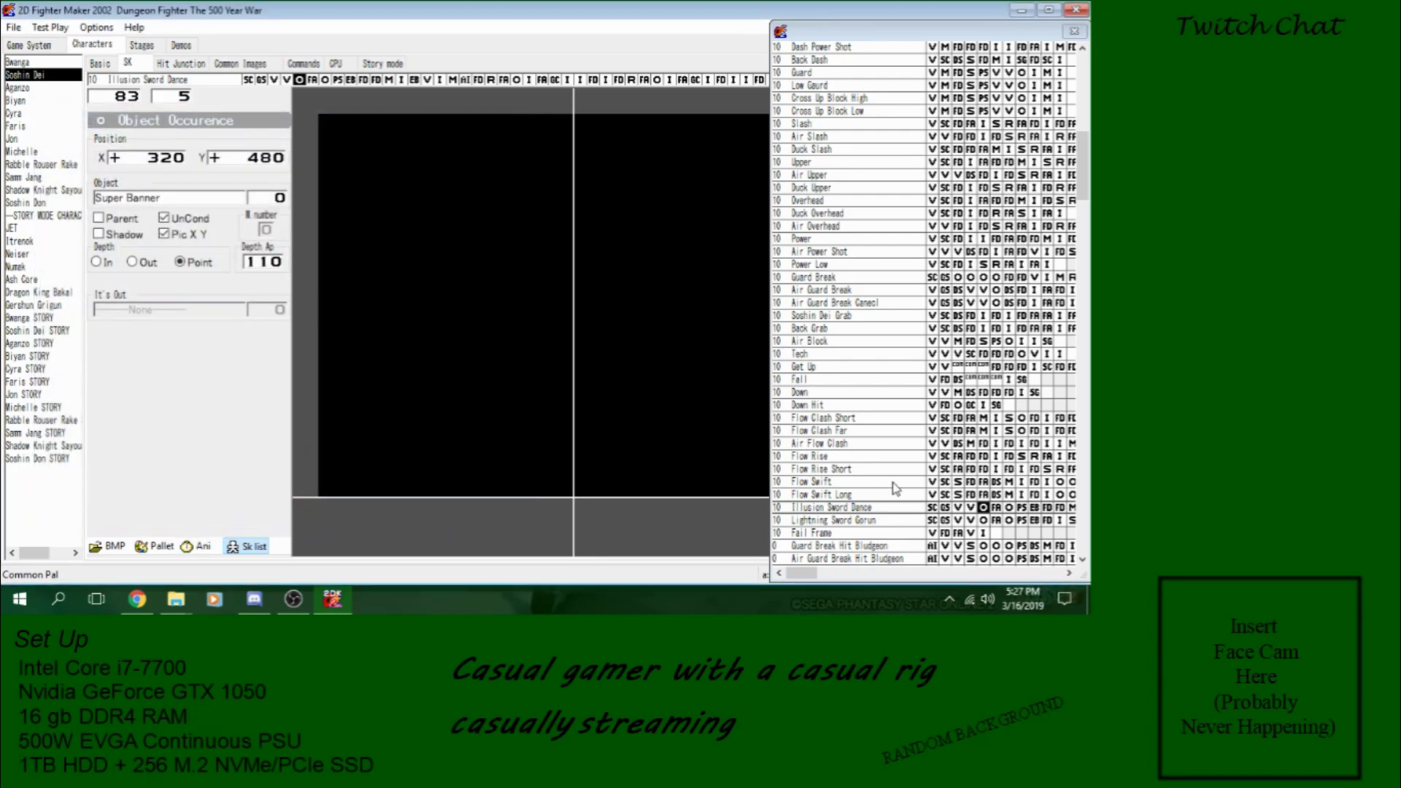
{"action": "left_click", "coordinate": [196, 546]}
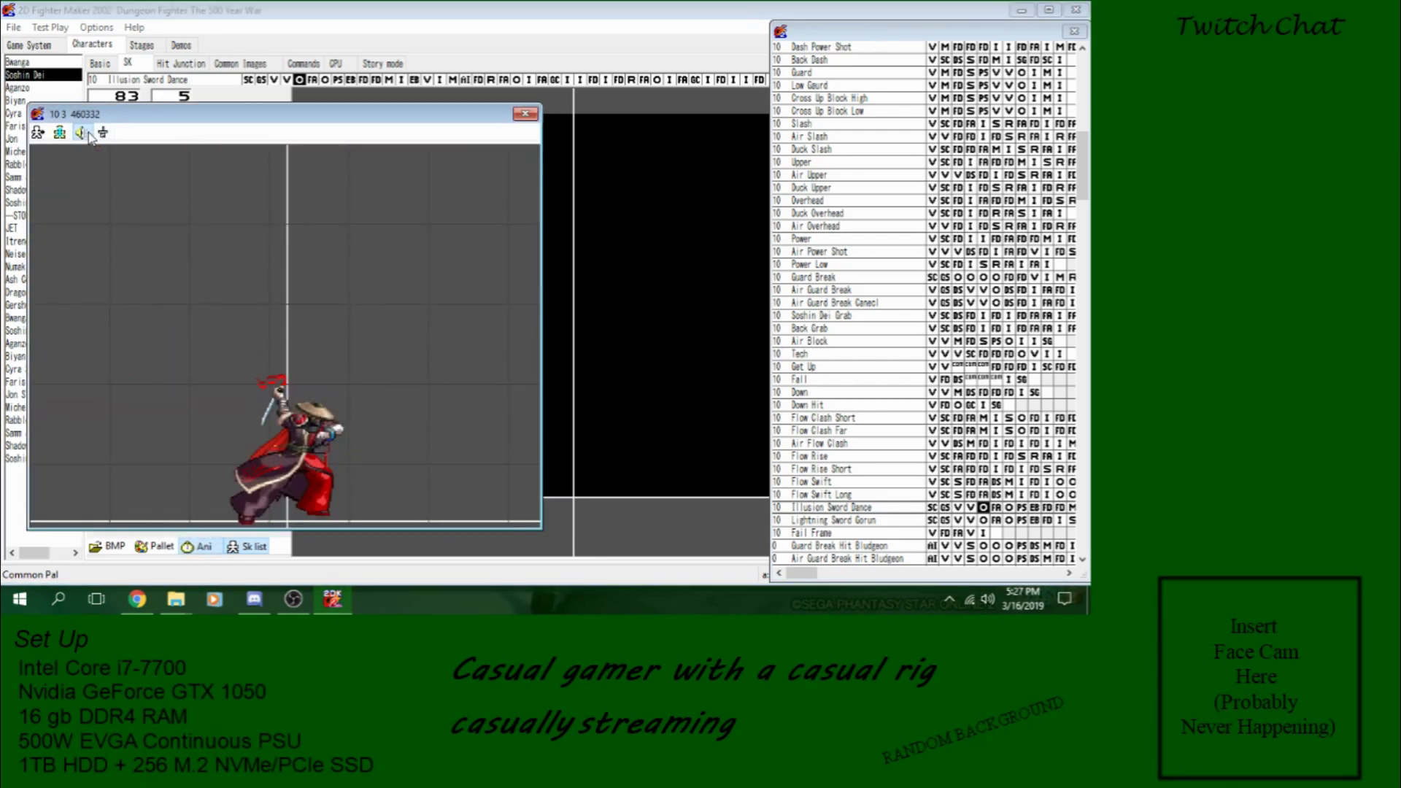
{"action": "left_click", "coordinate": [525, 113]}
{"action": "left_click", "coordinate": [195, 546]}
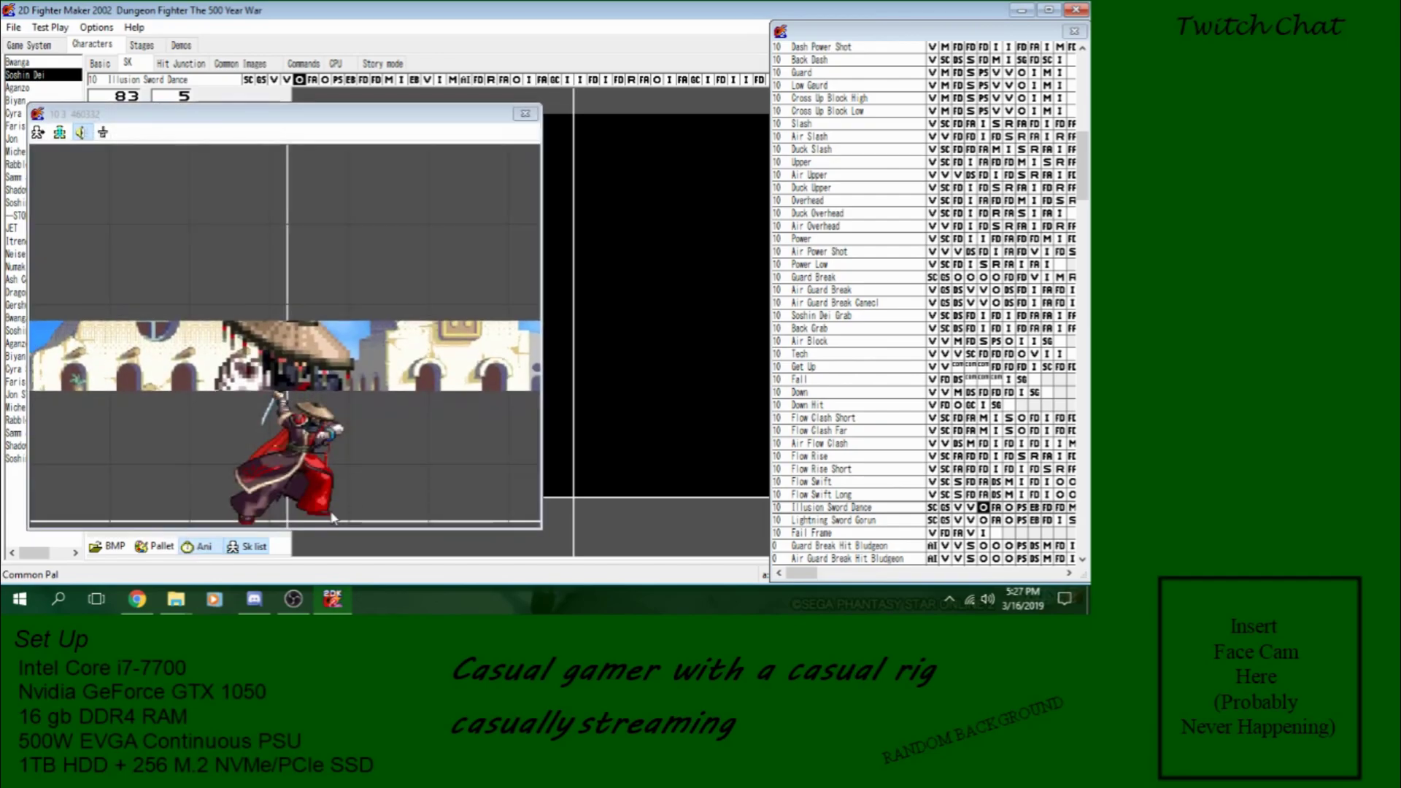
{"action": "left_click", "coordinate": [525, 113]}
{"action": "left_click", "coordinate": [799, 519]}
{"action": "left_click", "coordinate": [195, 545]}
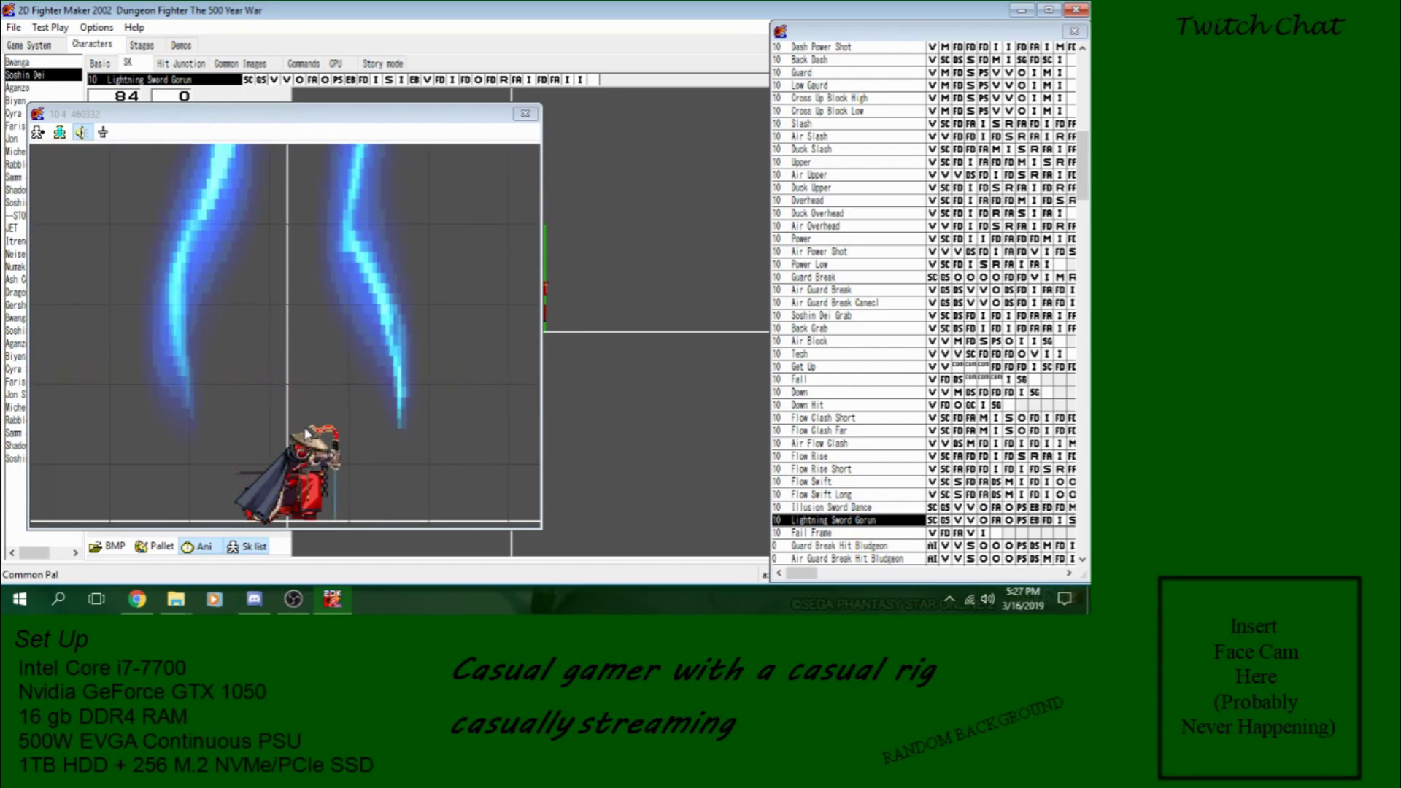
{"action": "left_click", "coordinate": [352, 385]}
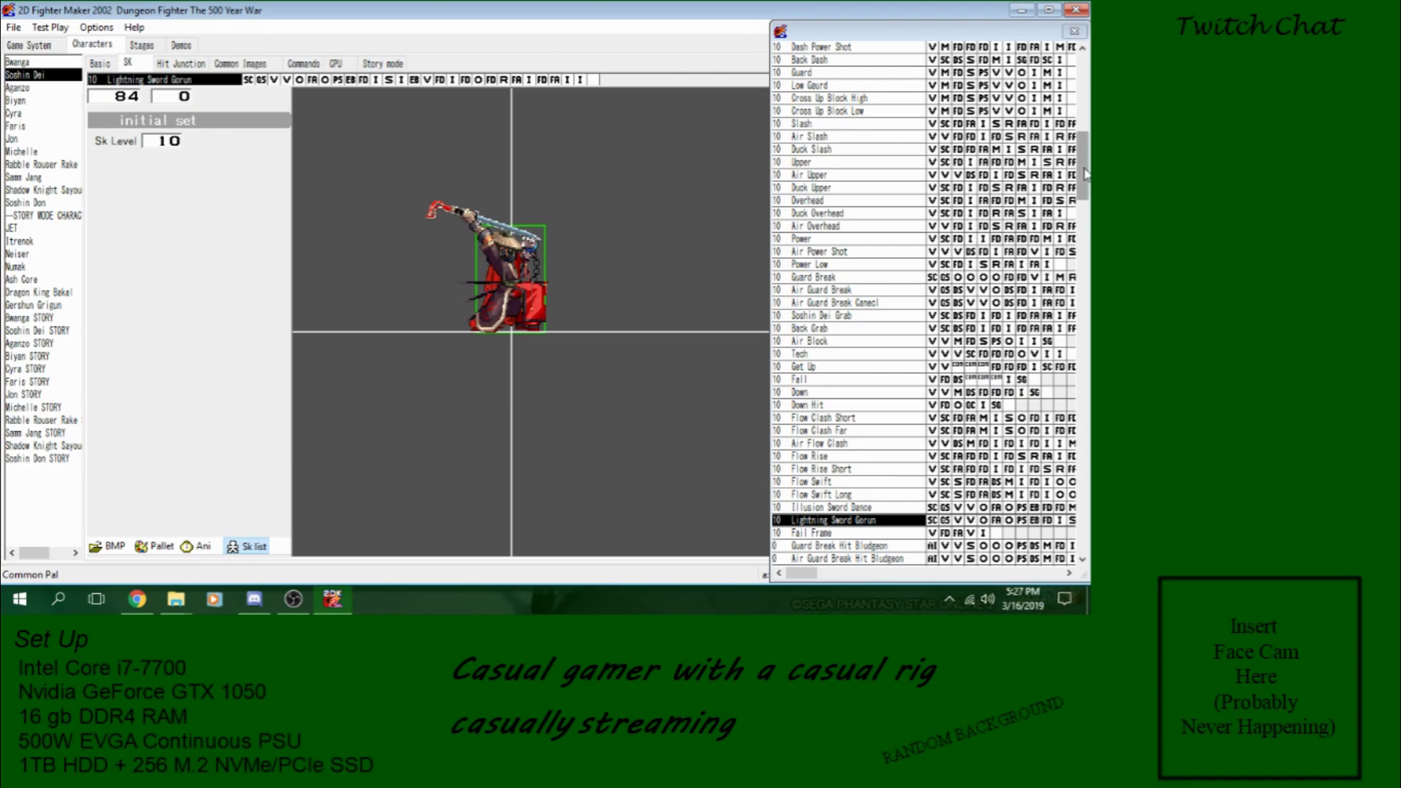
Step: Inspect Lightning Sword Gorun's gauge check, Super Banner 2 step and Super object step at 0,0
{"action": "mouse_move", "coordinate": [1084, 196]}
{"action": "left_mouse_down"}
{"action": "mouse_move", "coordinate": [1080, 257]}
{"action": "mouse_move", "coordinate": [1077, 219]}
{"action": "left_mouse_up"}
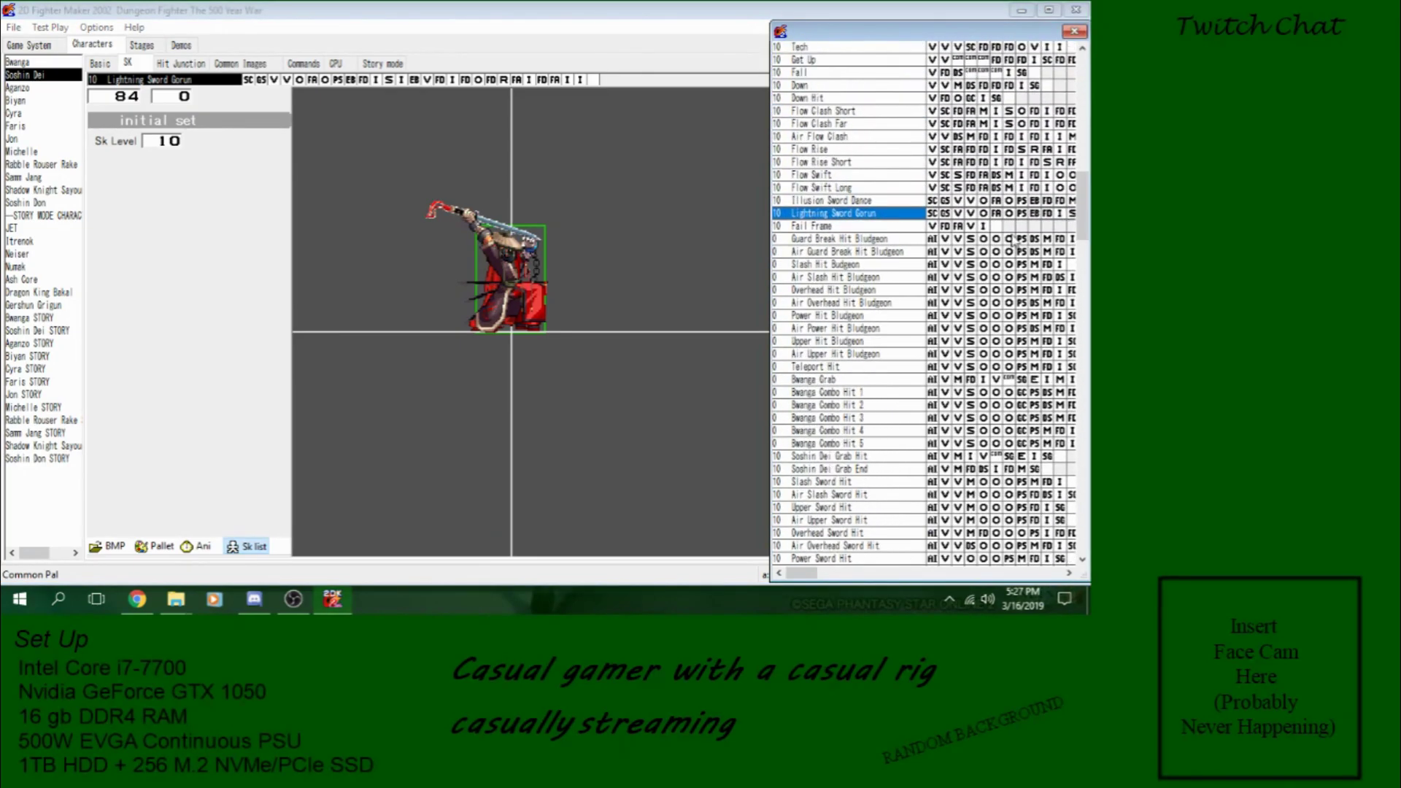
{"action": "left_click", "coordinate": [945, 214]}
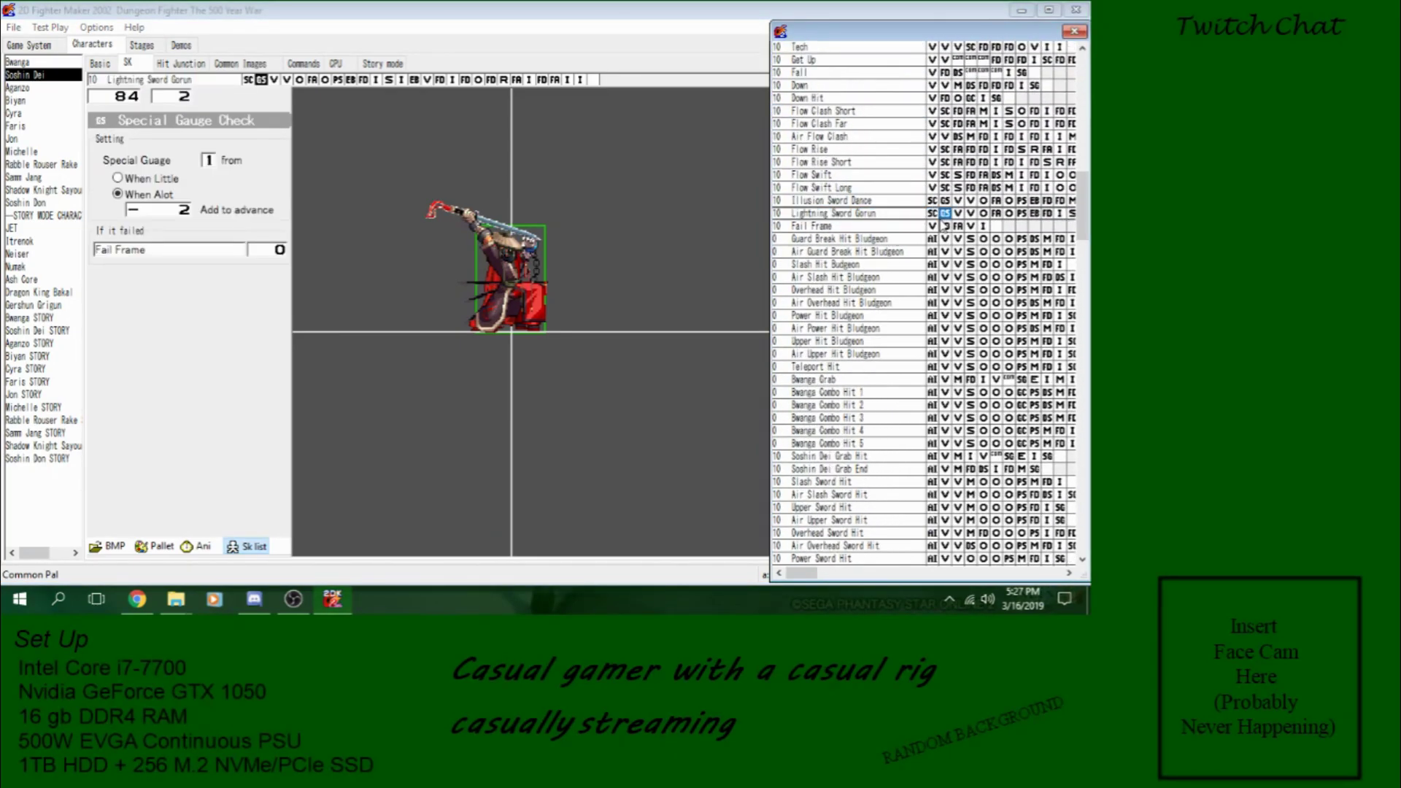
{"action": "left_click", "coordinate": [299, 81]}
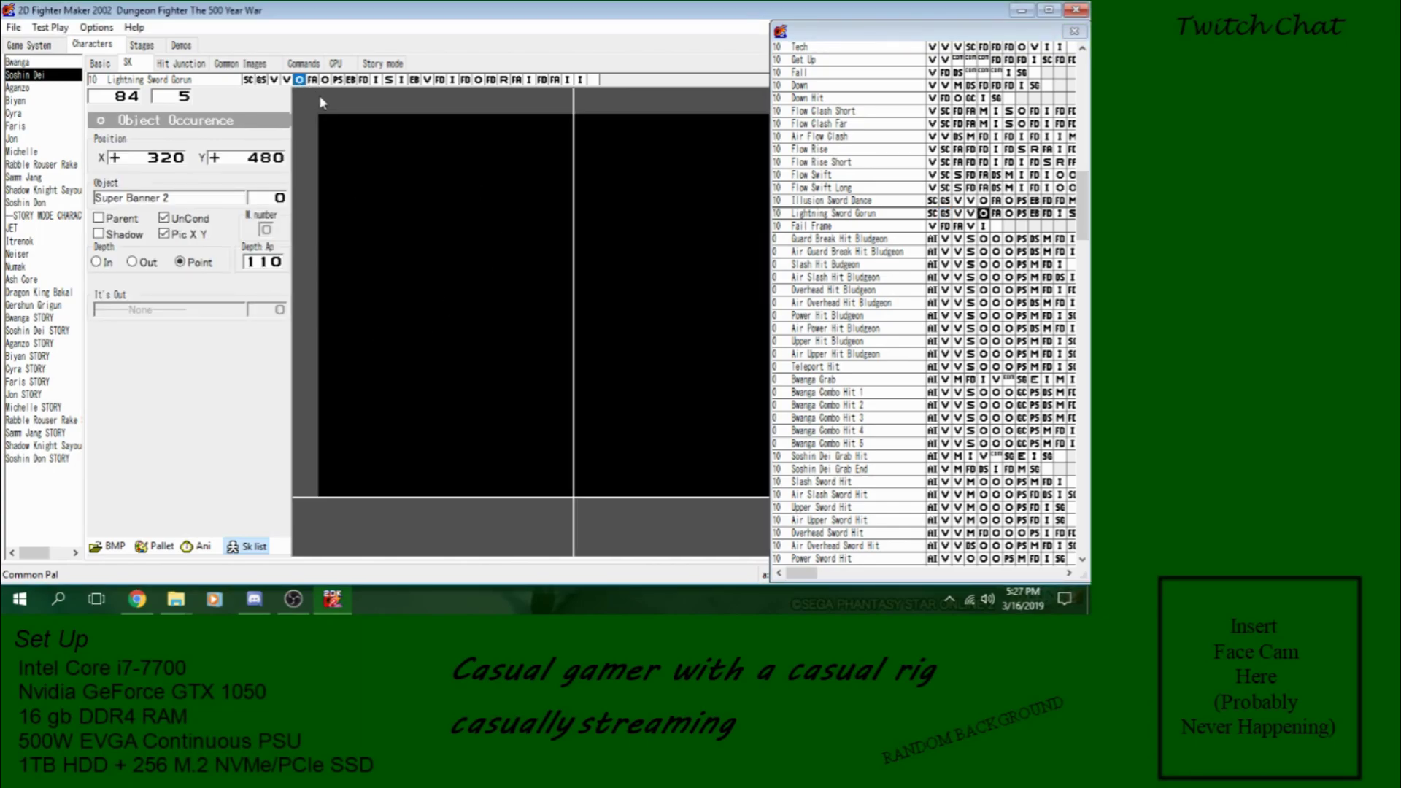
{"action": "left_click", "coordinate": [325, 80]}
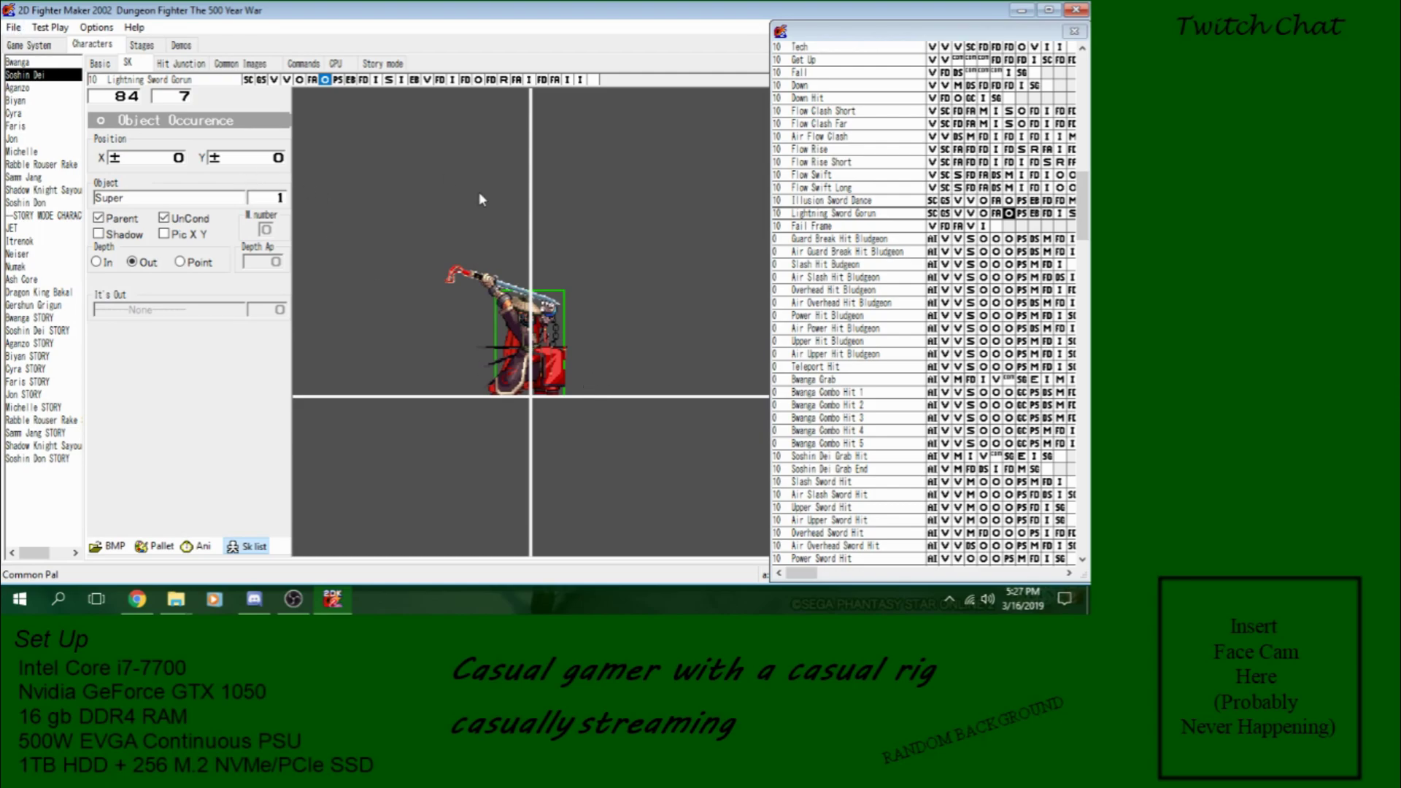
{"action": "left_click_drag", "start_coordinate": [1082, 205], "coordinate": [1072, 88]}
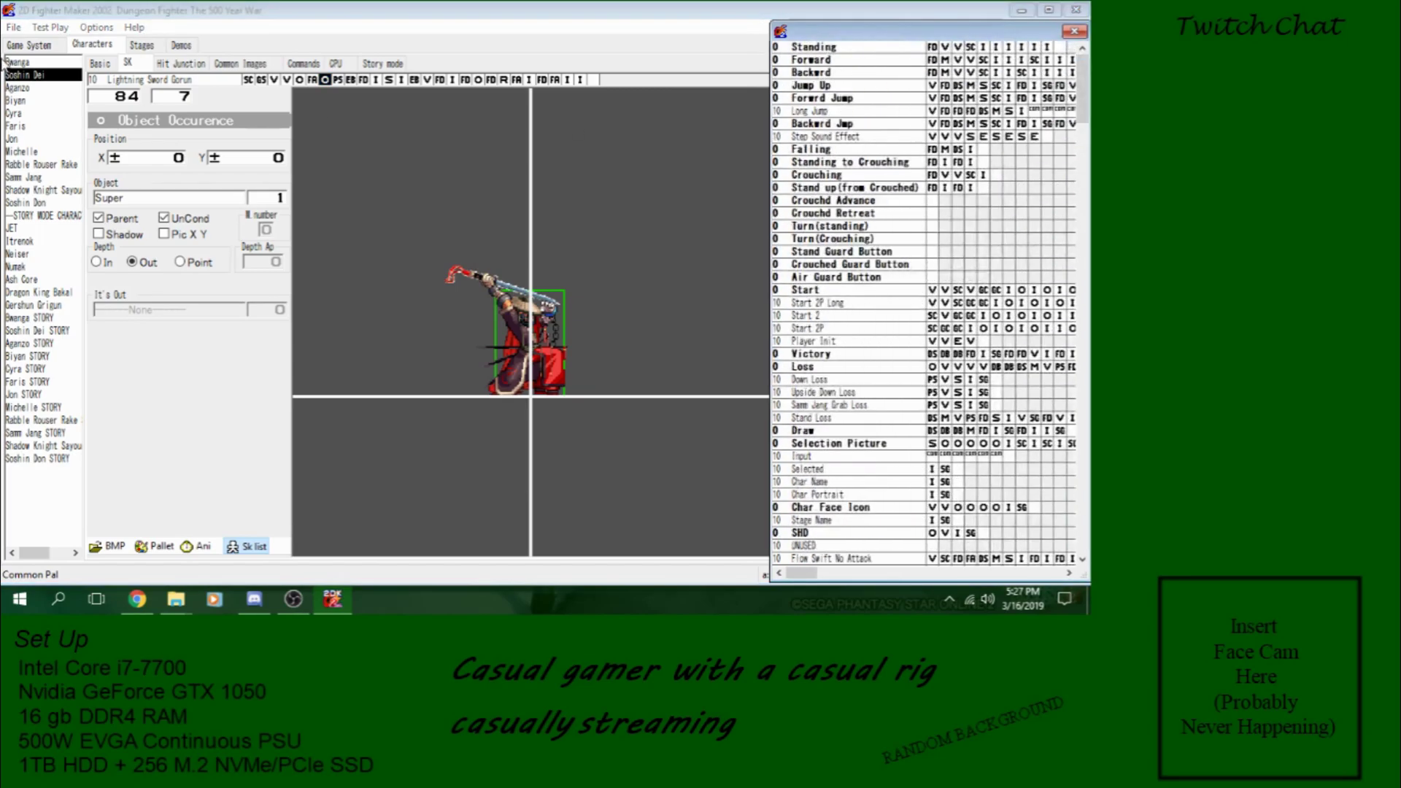
Step: Load New Game.kgt from Media-Entertainment > 2D Fighter Maker 2002 > New Game and select Character 1
{"action": "left_click", "coordinate": [13, 27]}
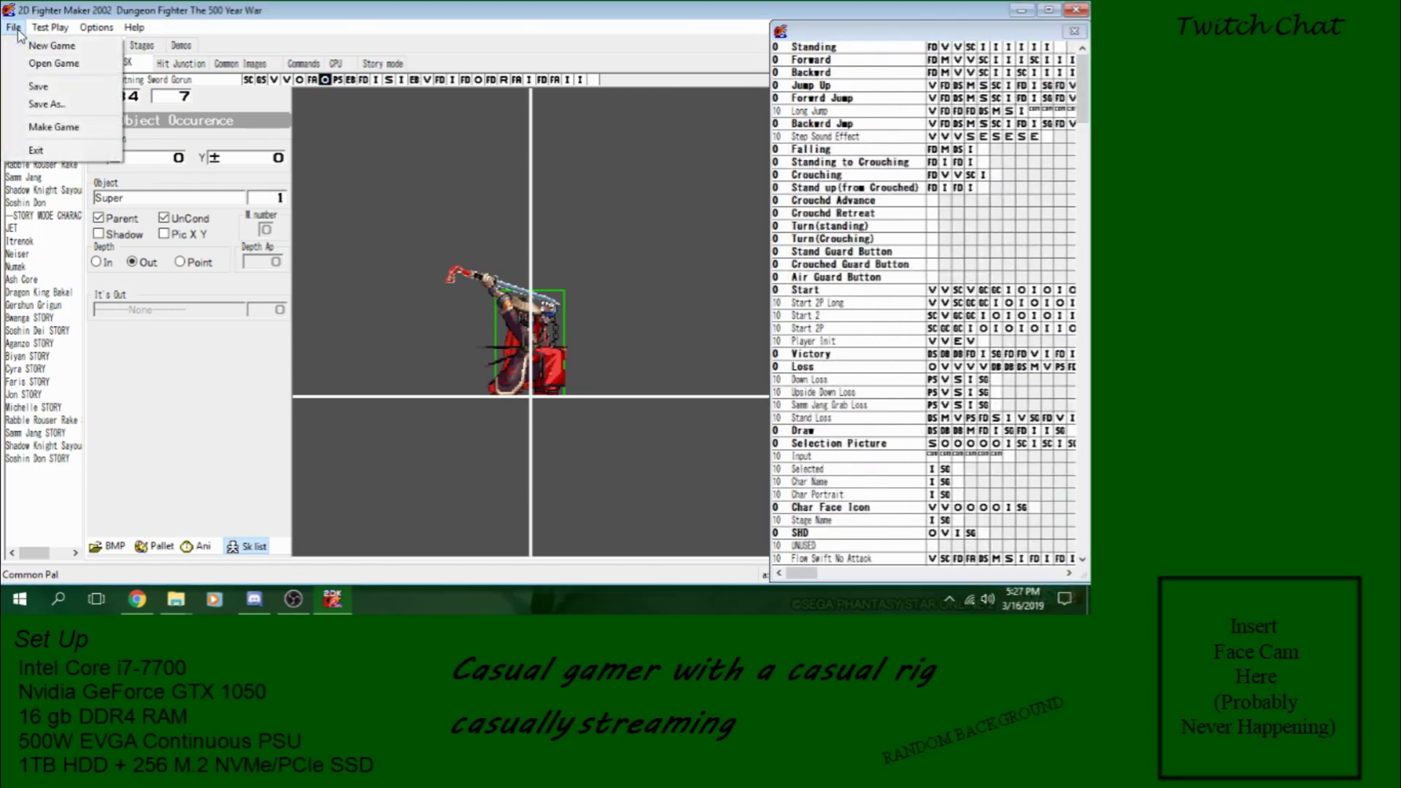
{"action": "left_click", "coordinate": [45, 63]}
{"action": "left_click", "coordinate": [69, 122]}
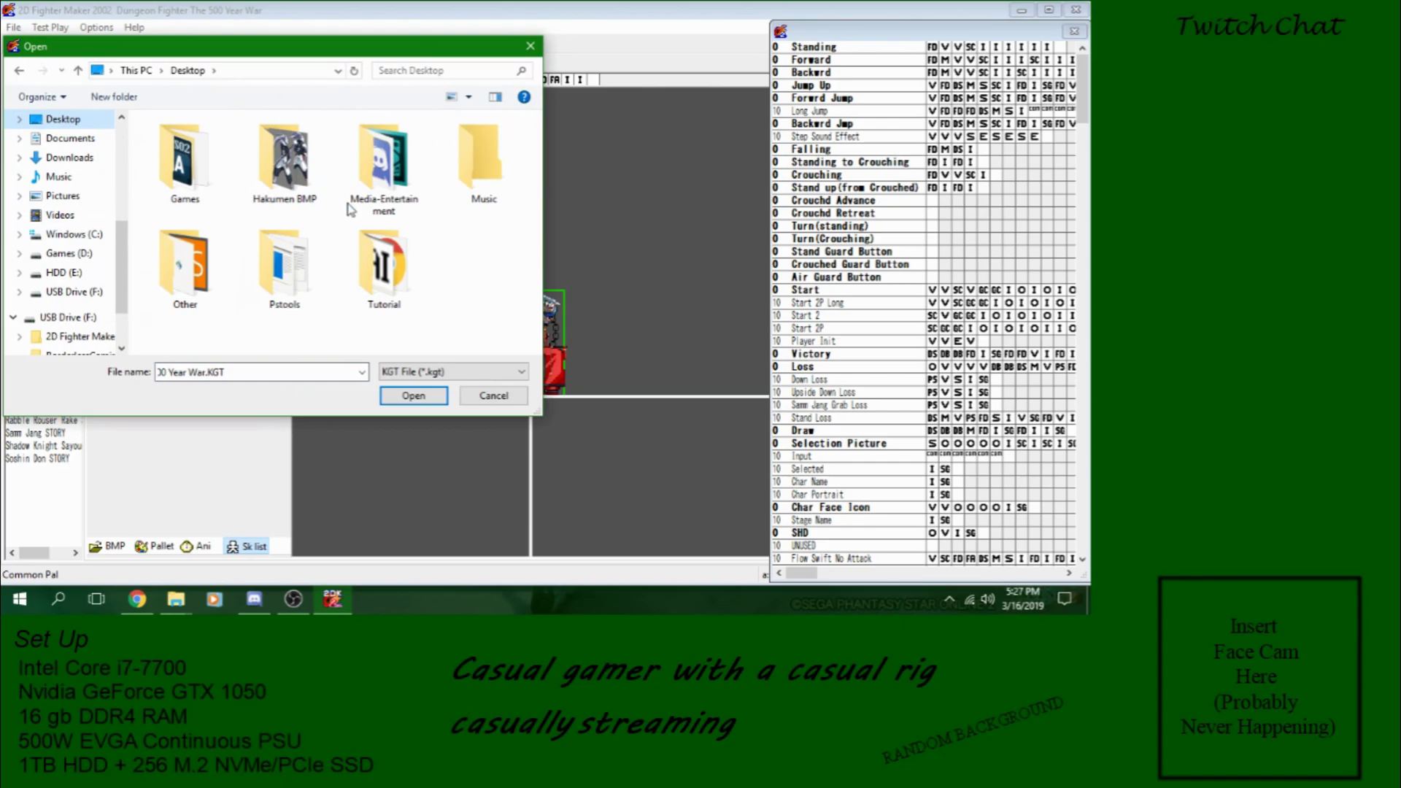
{"action": "double_click", "coordinate": [392, 177]}
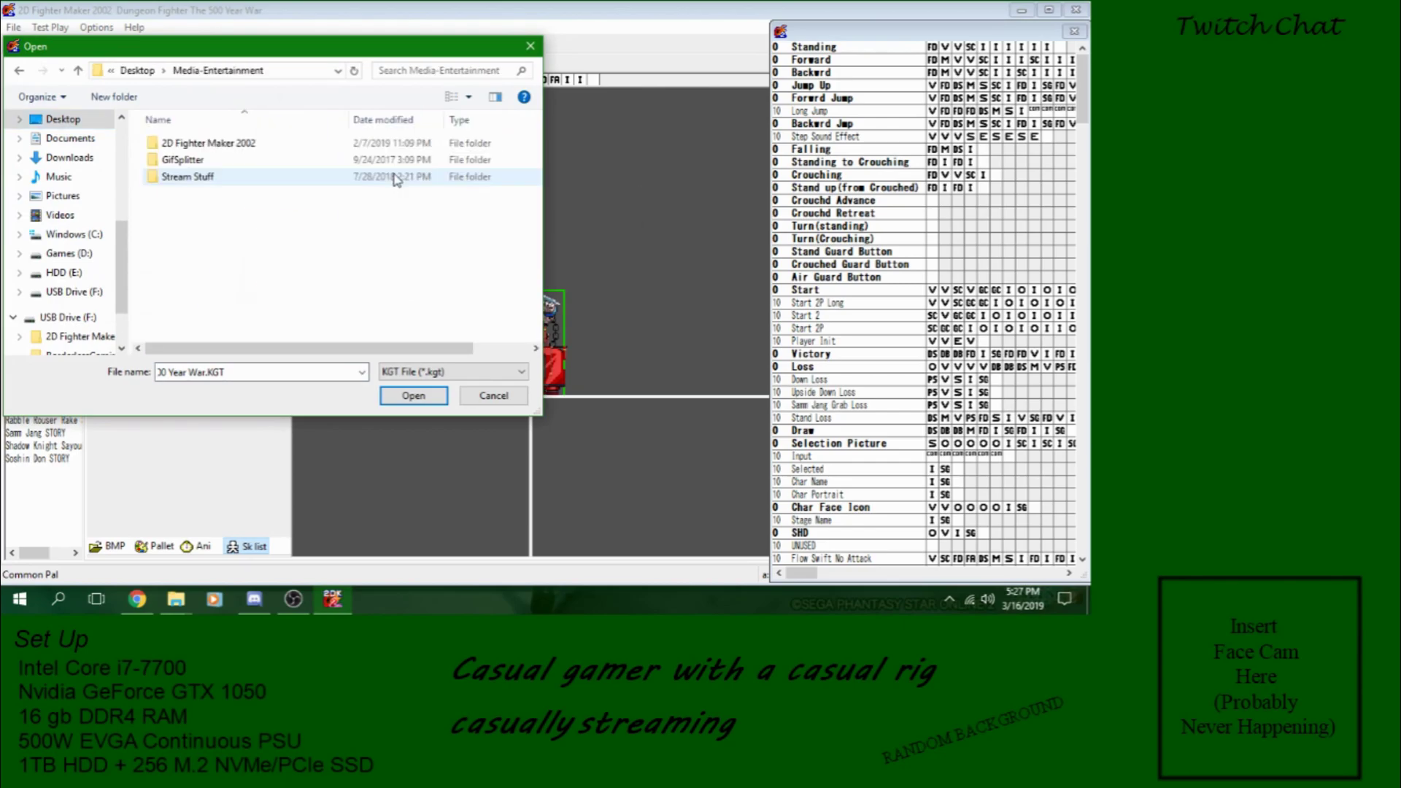
{"action": "double_click", "coordinate": [187, 143]}
{"action": "double_click", "coordinate": [191, 177]}
{"action": "double_click", "coordinate": [194, 143]}
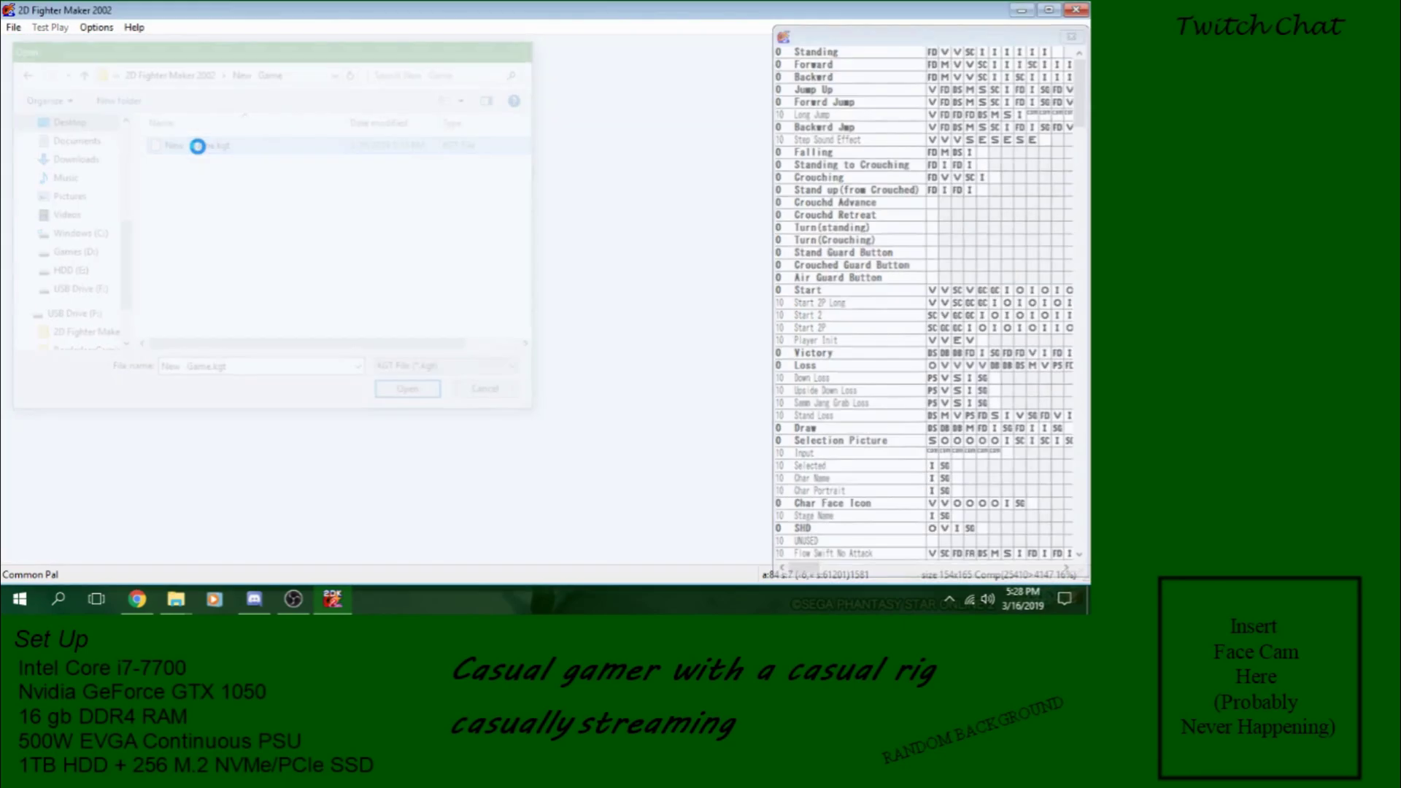
{"action": "left_click", "coordinate": [22, 63]}
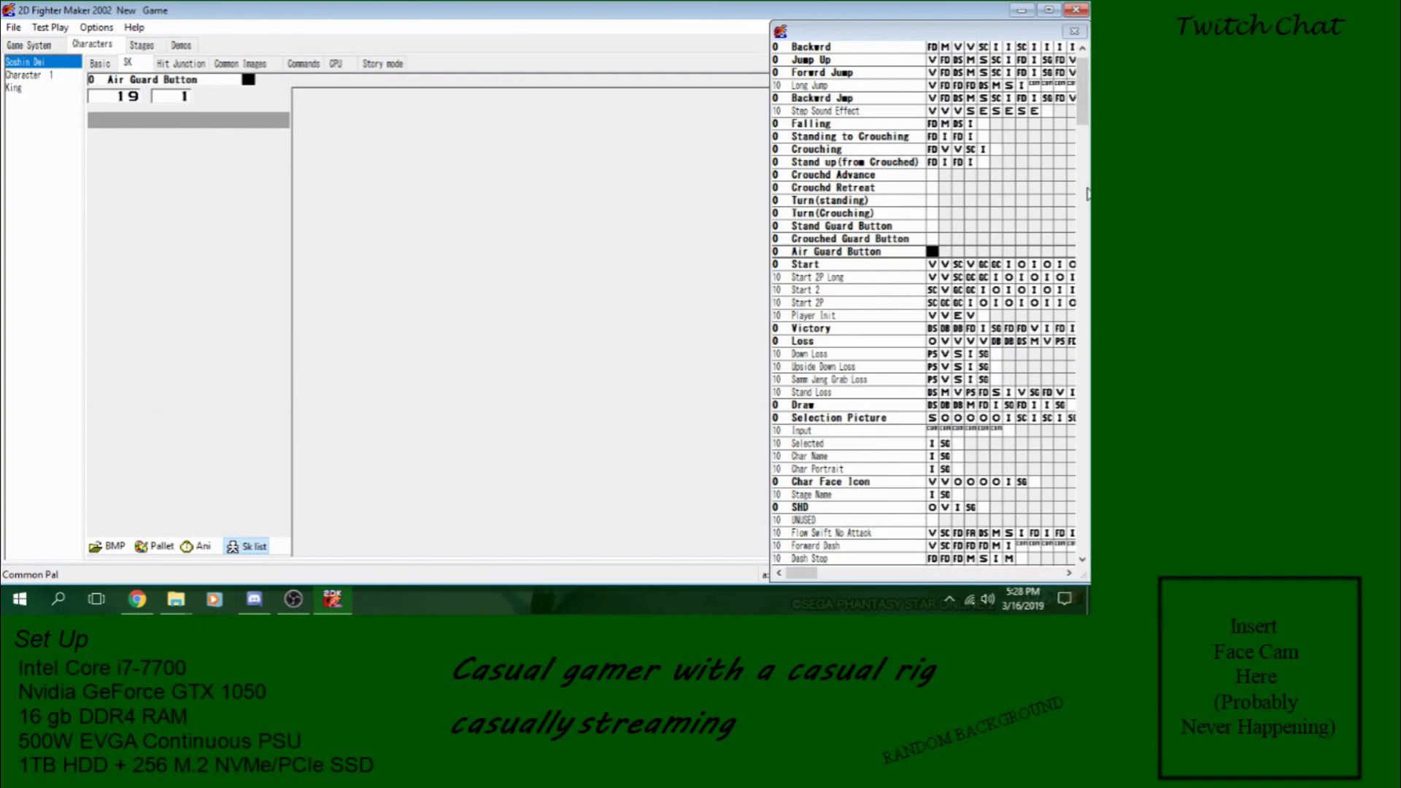
{"action": "left_click", "coordinate": [41, 76]}
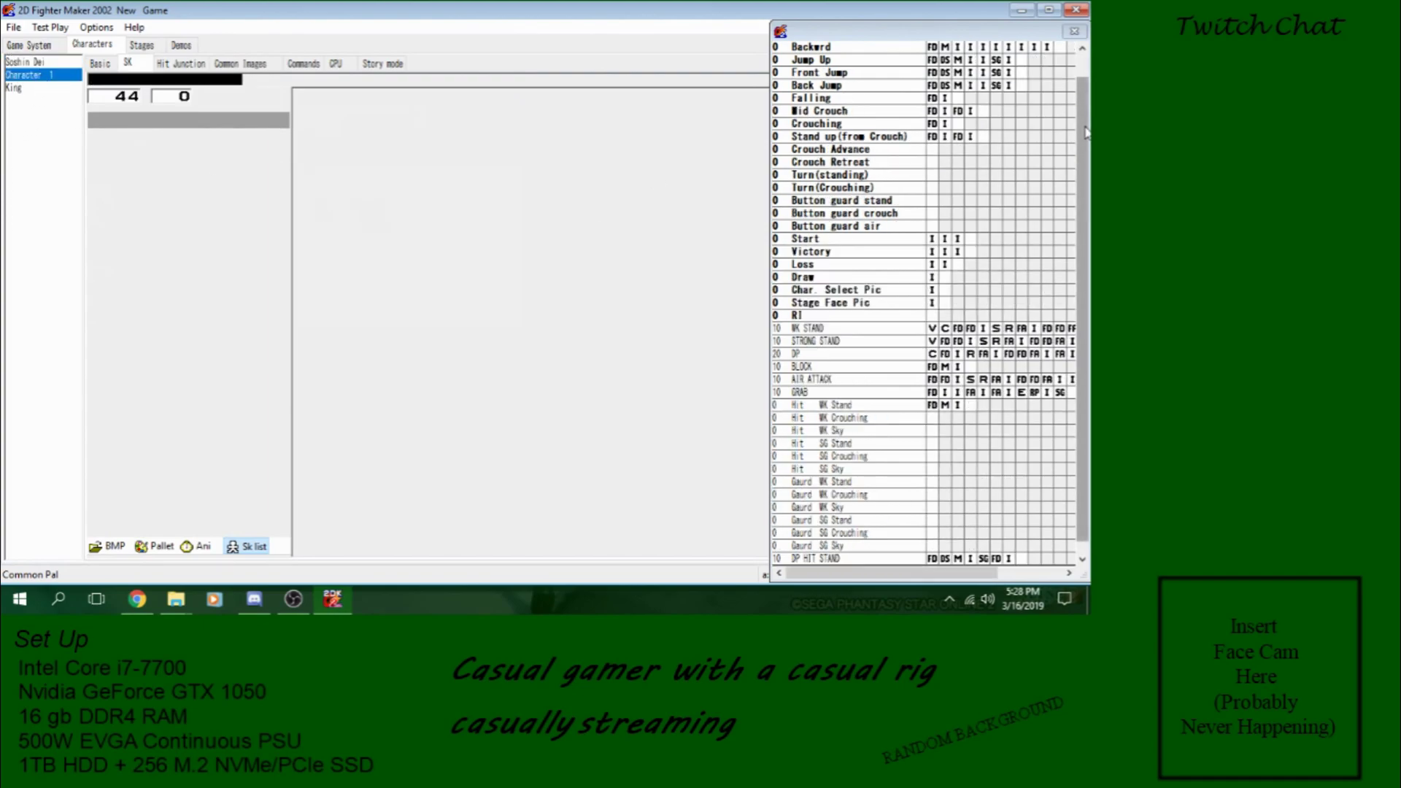
Step: Add a new skill named SUPER at the end of Character 1's skill list
{"action": "right_click", "coordinate": [832, 559]}
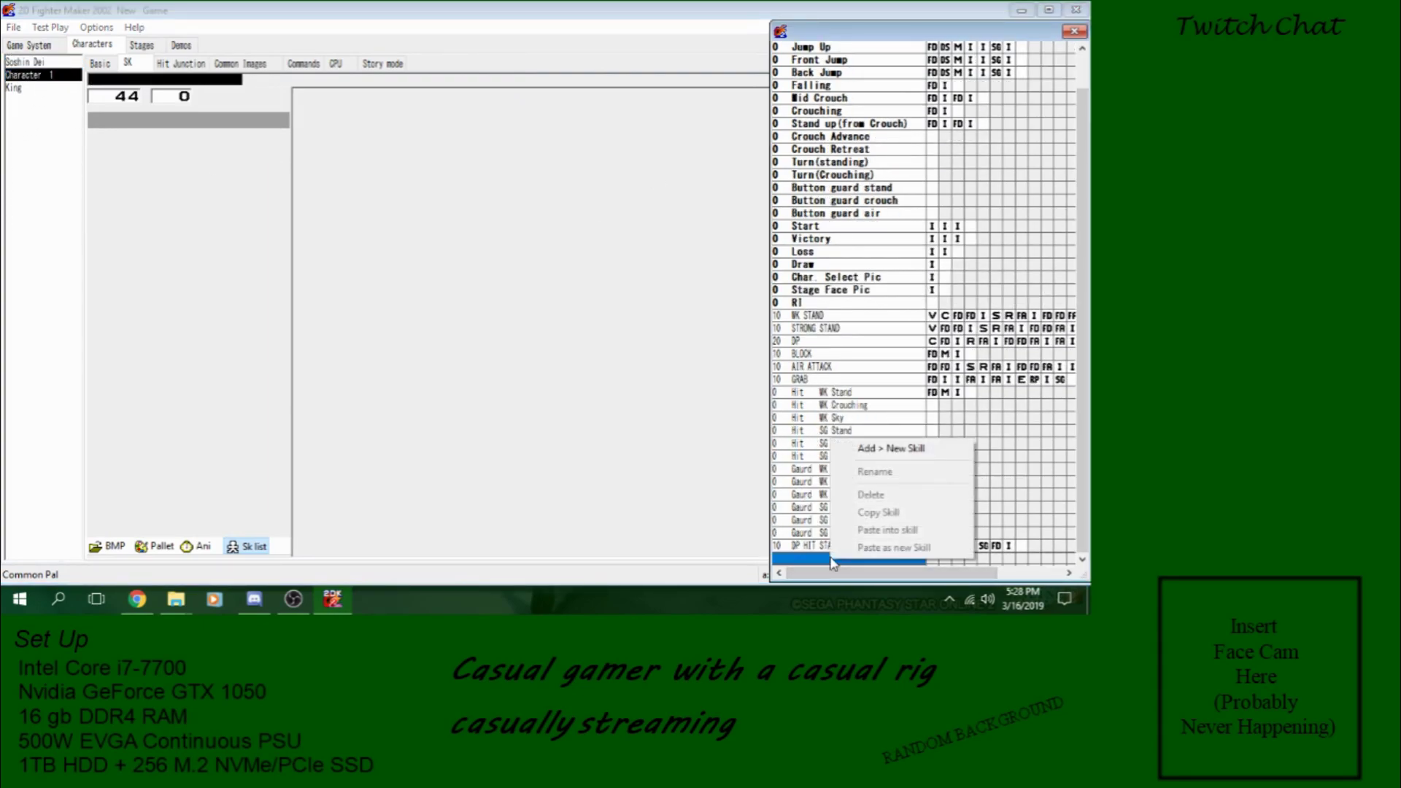
{"action": "left_click", "coordinate": [885, 445]}
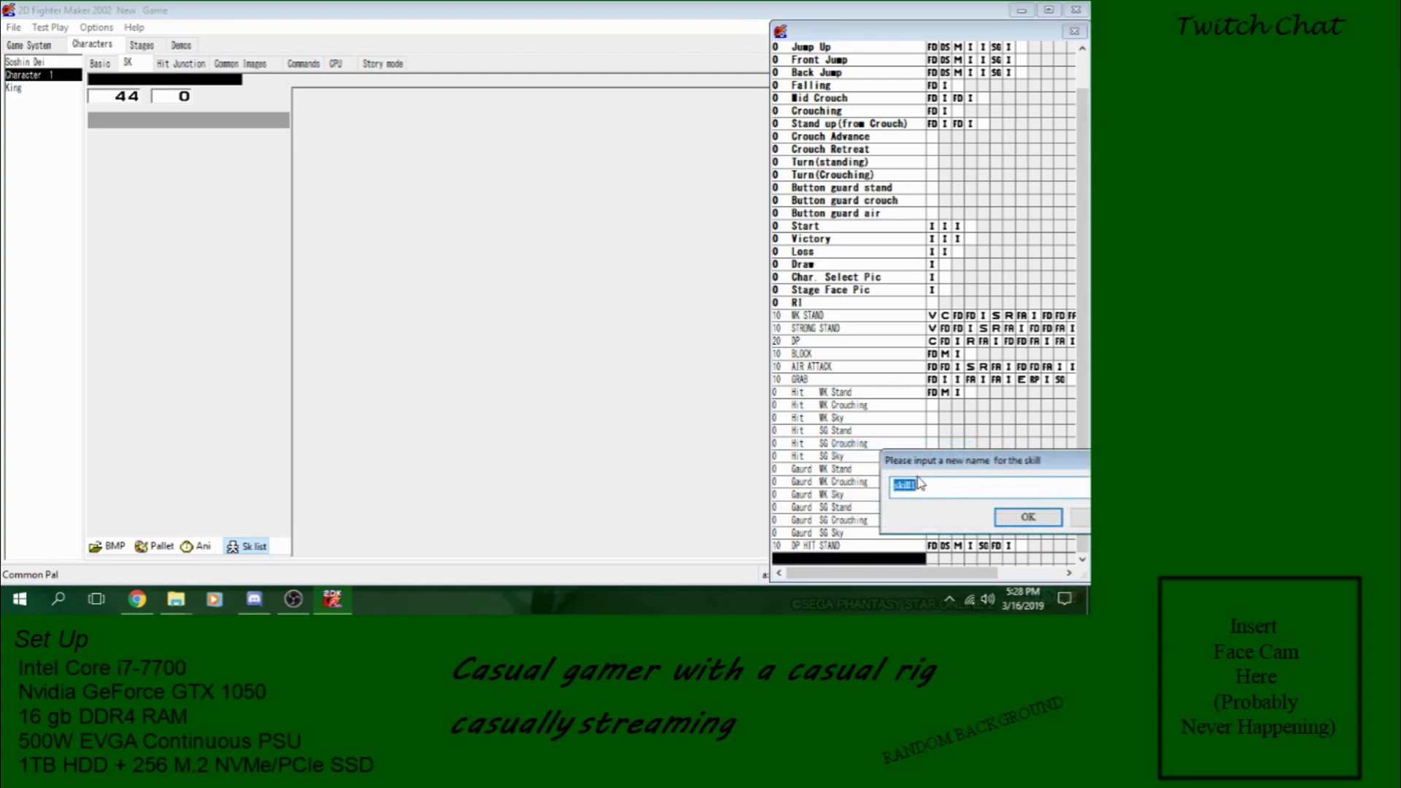
{"action": "type", "text": "SL"}
{"action": "key", "text": "Return"}
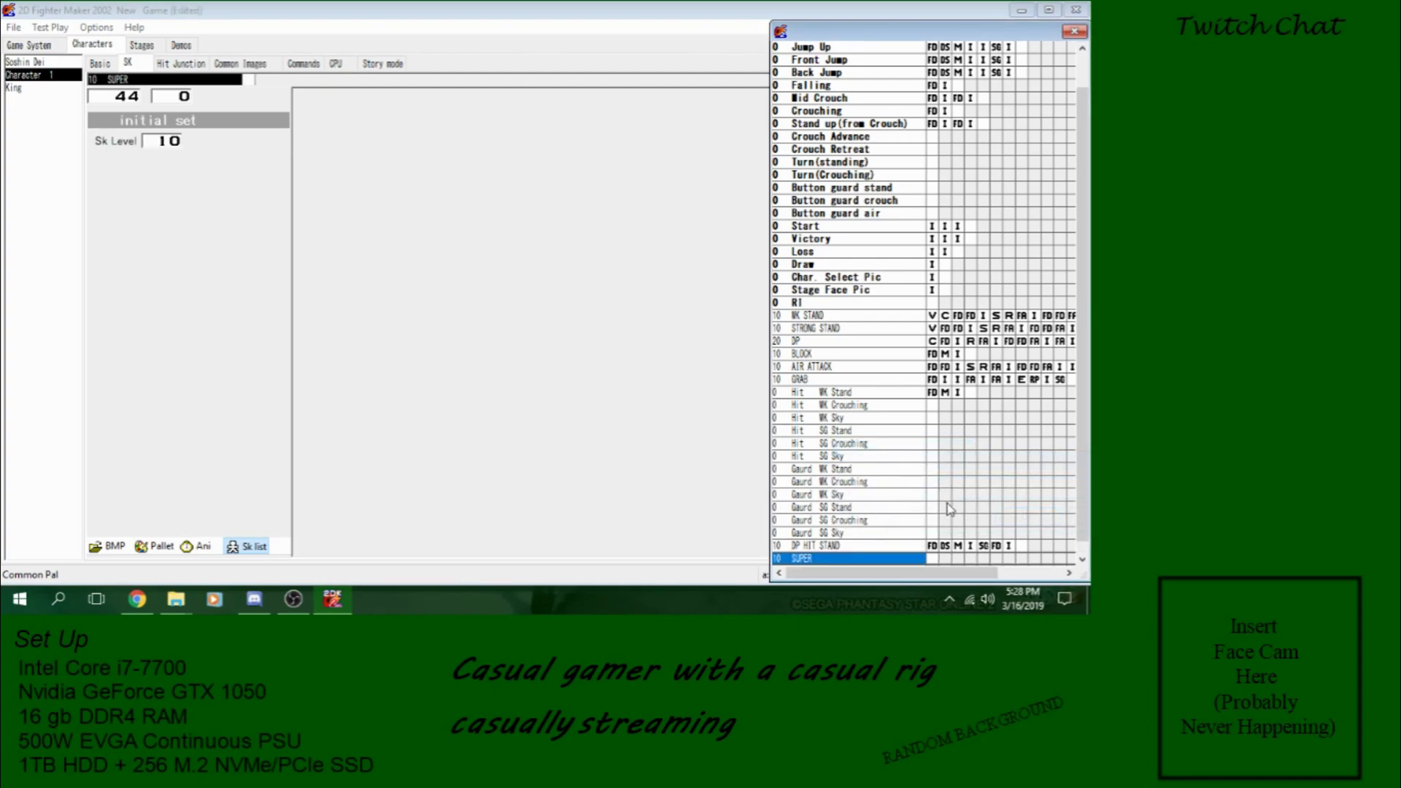
Step: Review DP HIT STAND, Lightning Sword Gorun and King's skills, then return to Character 1's SUPER row
{"action": "left_click", "coordinate": [932, 546]}
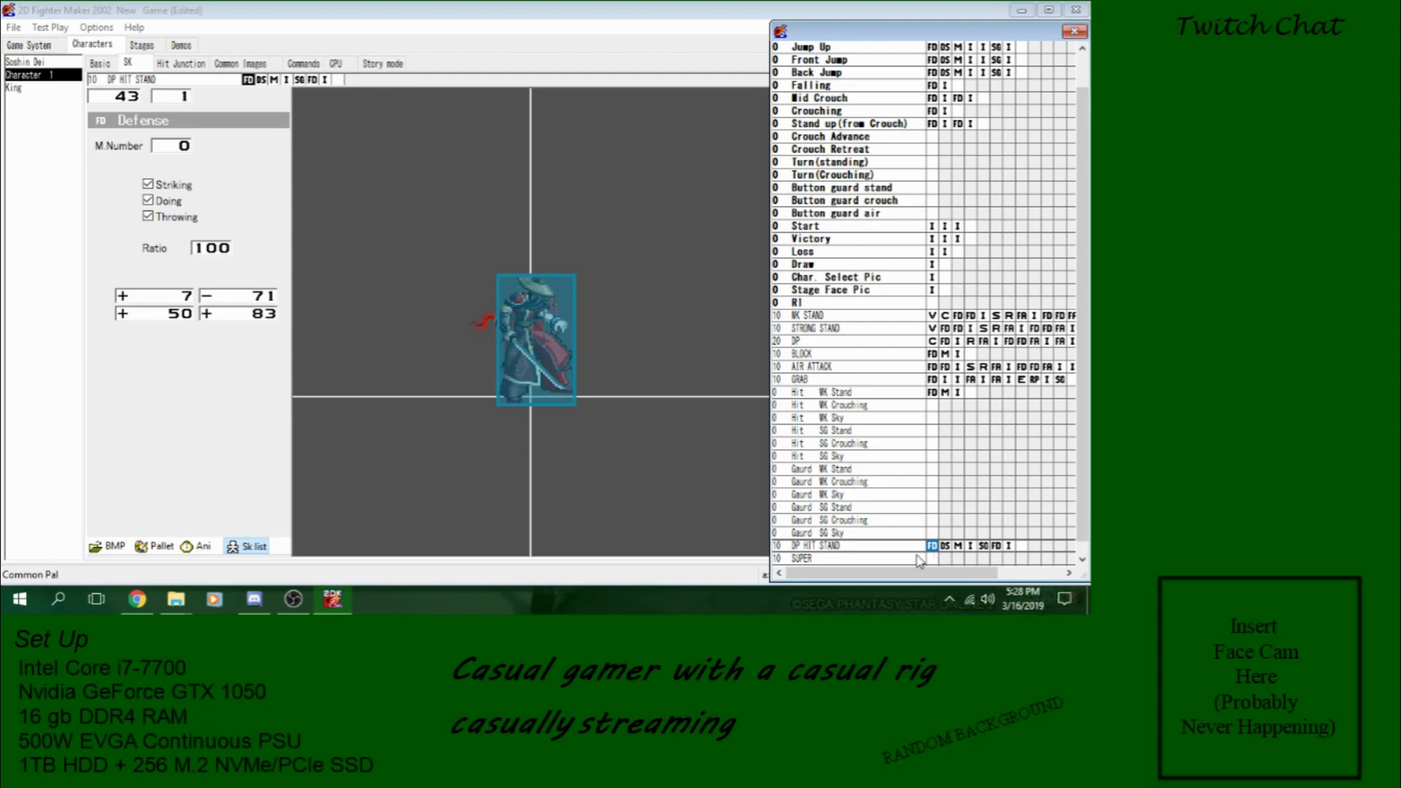
{"action": "left_click", "coordinate": [29, 62]}
{"action": "left_click_drag", "start_coordinate": [1086, 108], "coordinate": [1084, 217]}
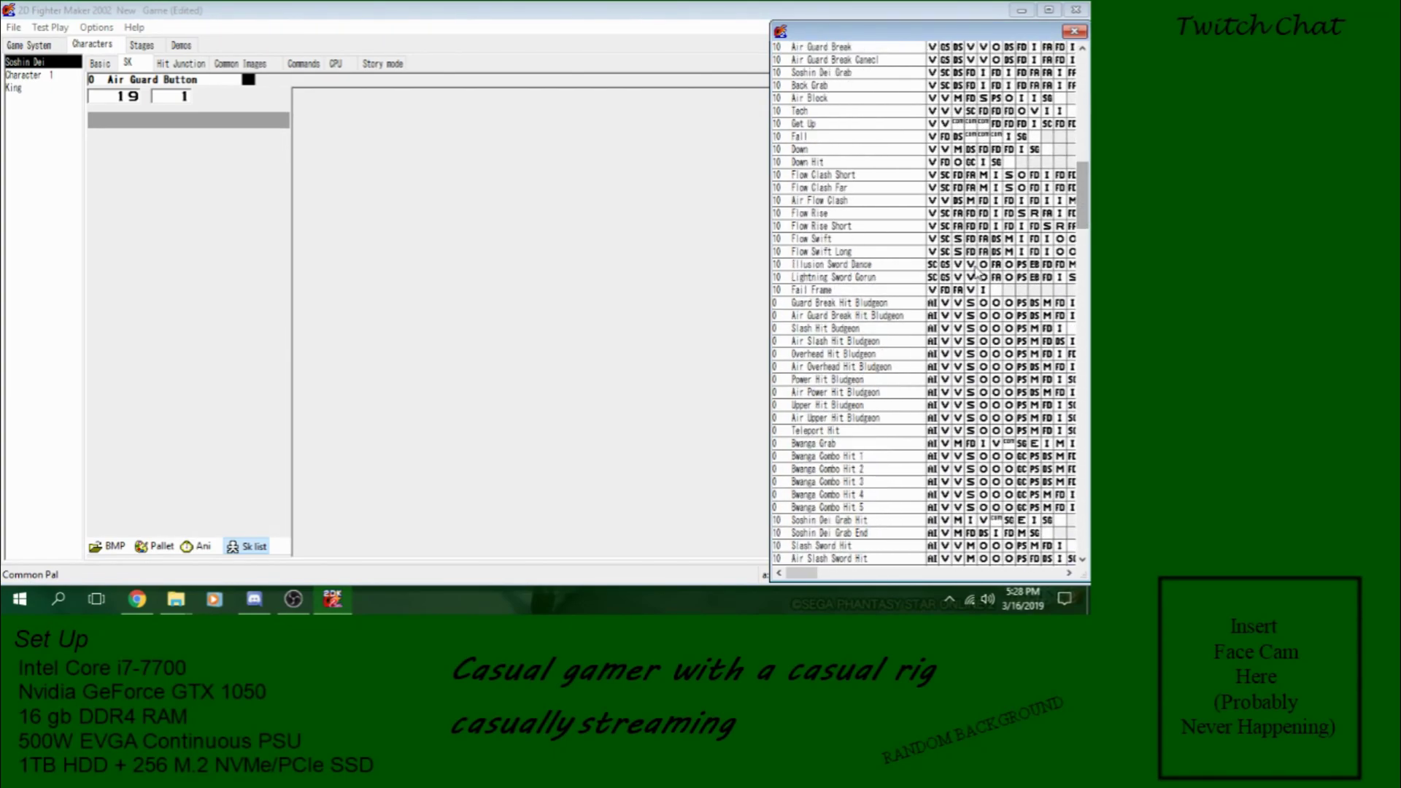
{"action": "left_click", "coordinate": [932, 278]}
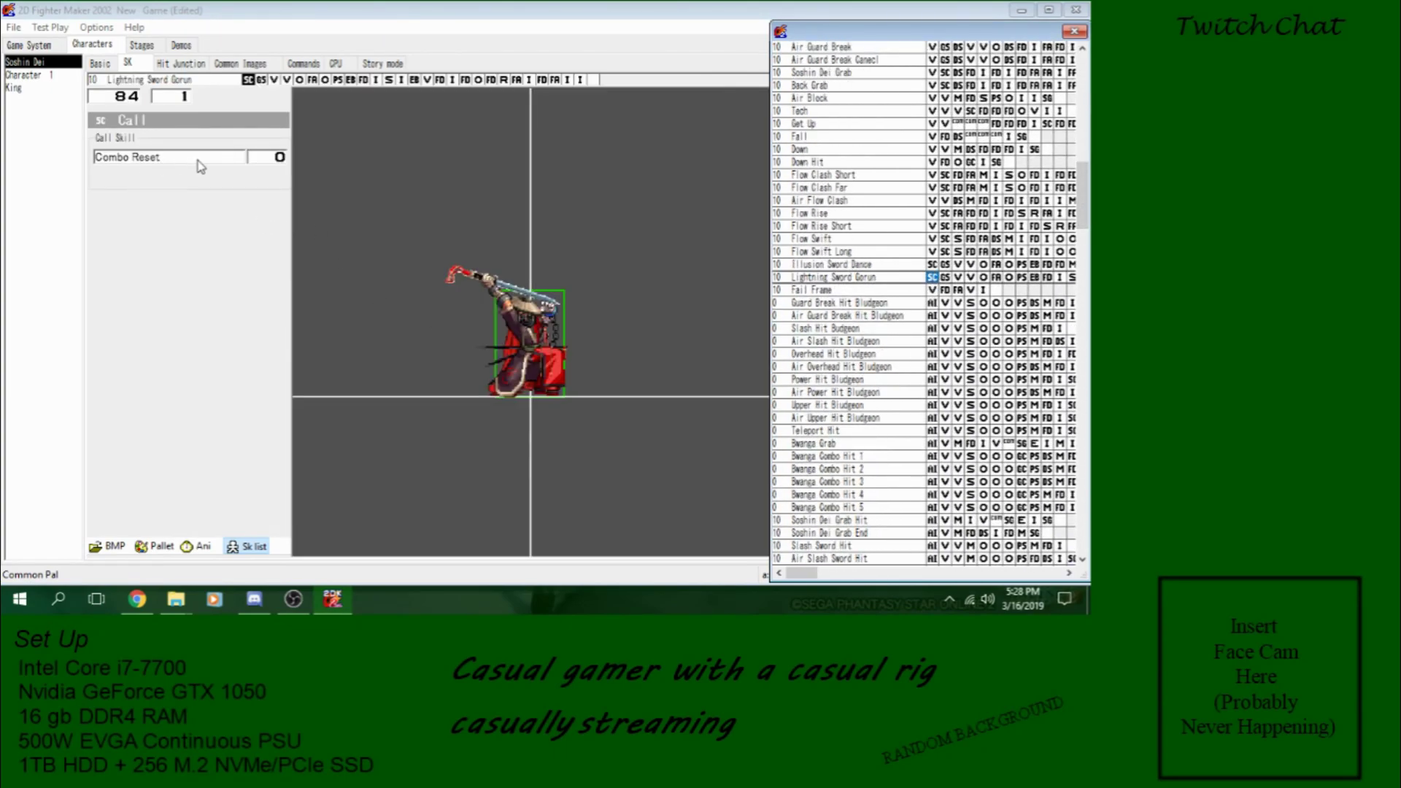
{"action": "left_click", "coordinate": [14, 88]}
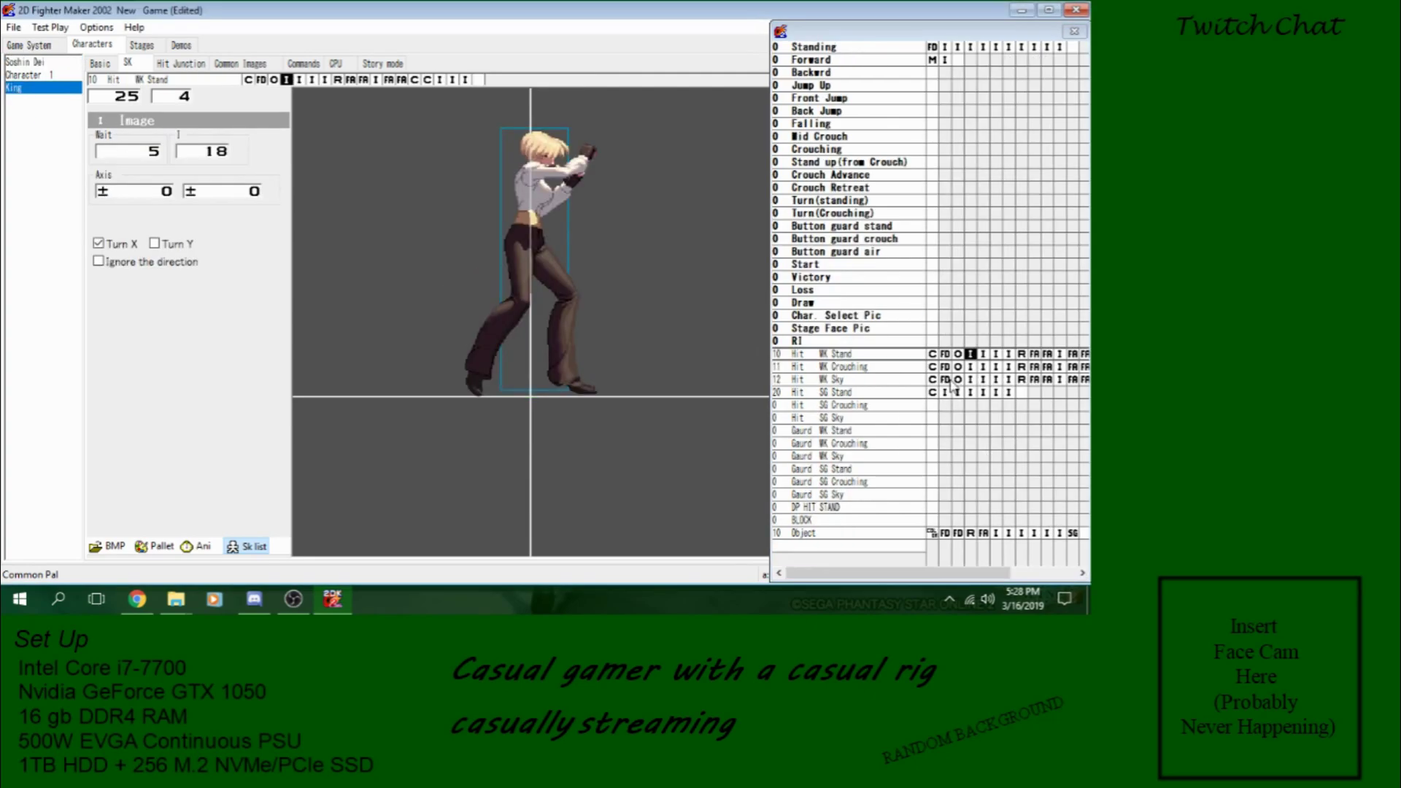
{"action": "left_click", "coordinate": [28, 75]}
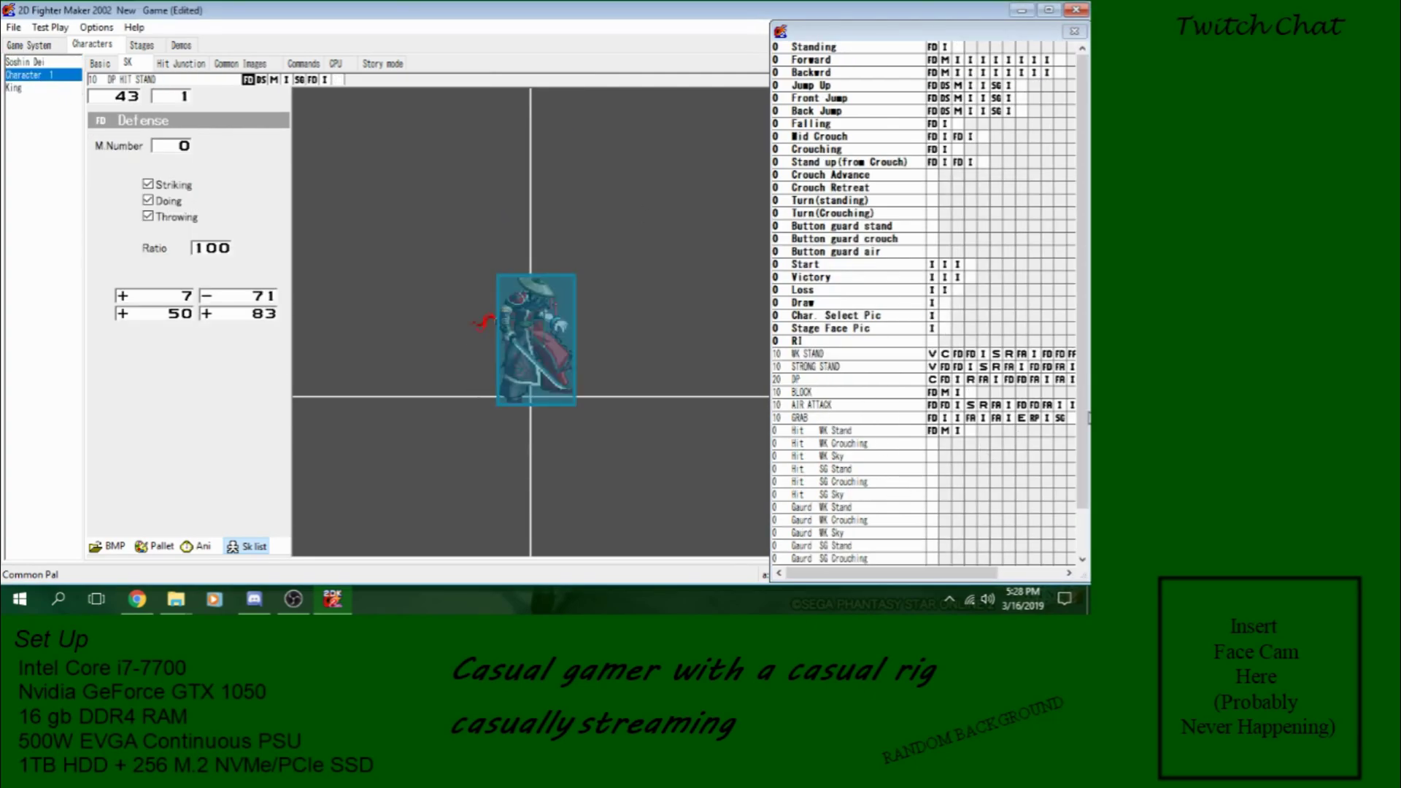
{"action": "scroll", "coordinate": [989, 467], "scroll_direction": "down", "scroll_amount": 2}
{"action": "right_click", "coordinate": [940, 549]}
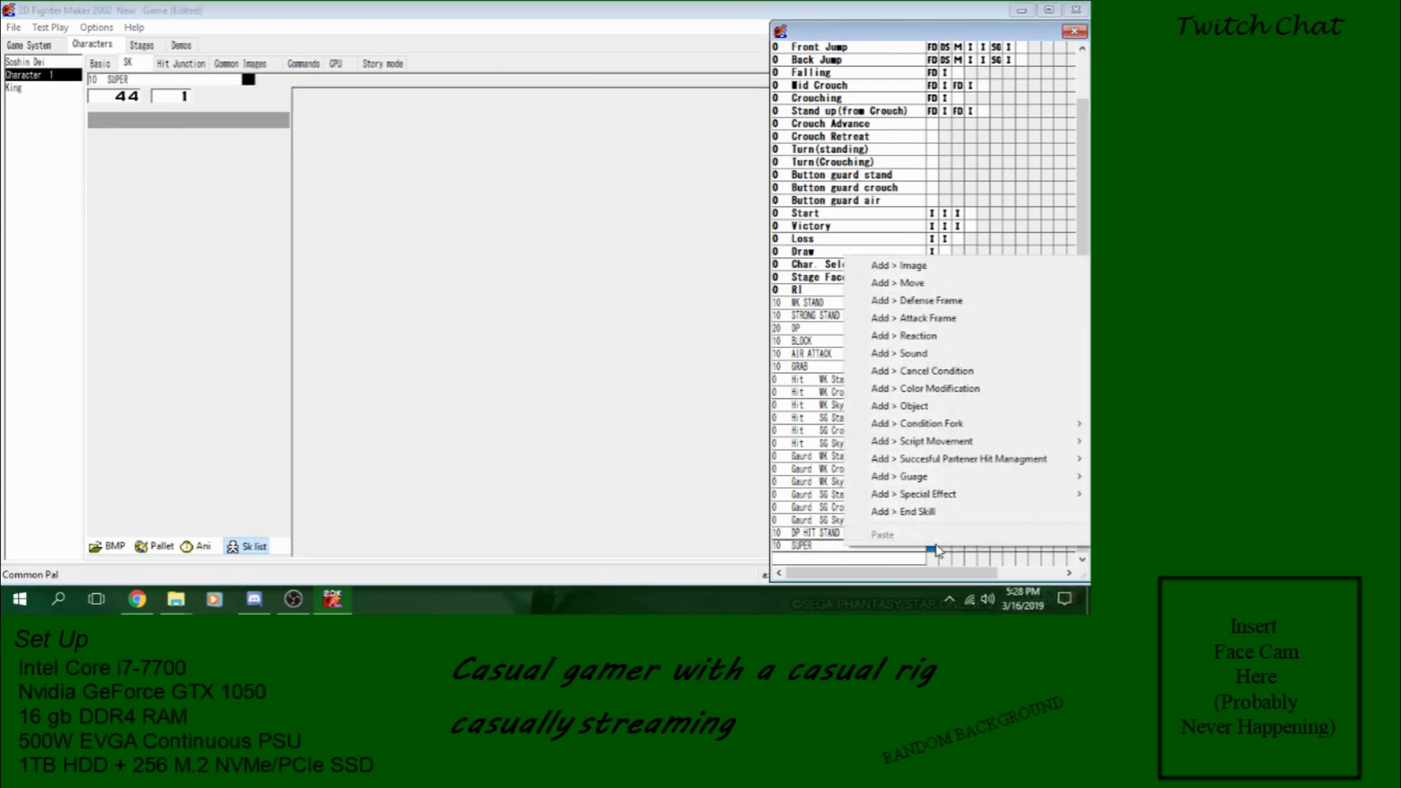
{"action": "mouse_move", "coordinate": [969, 425]}
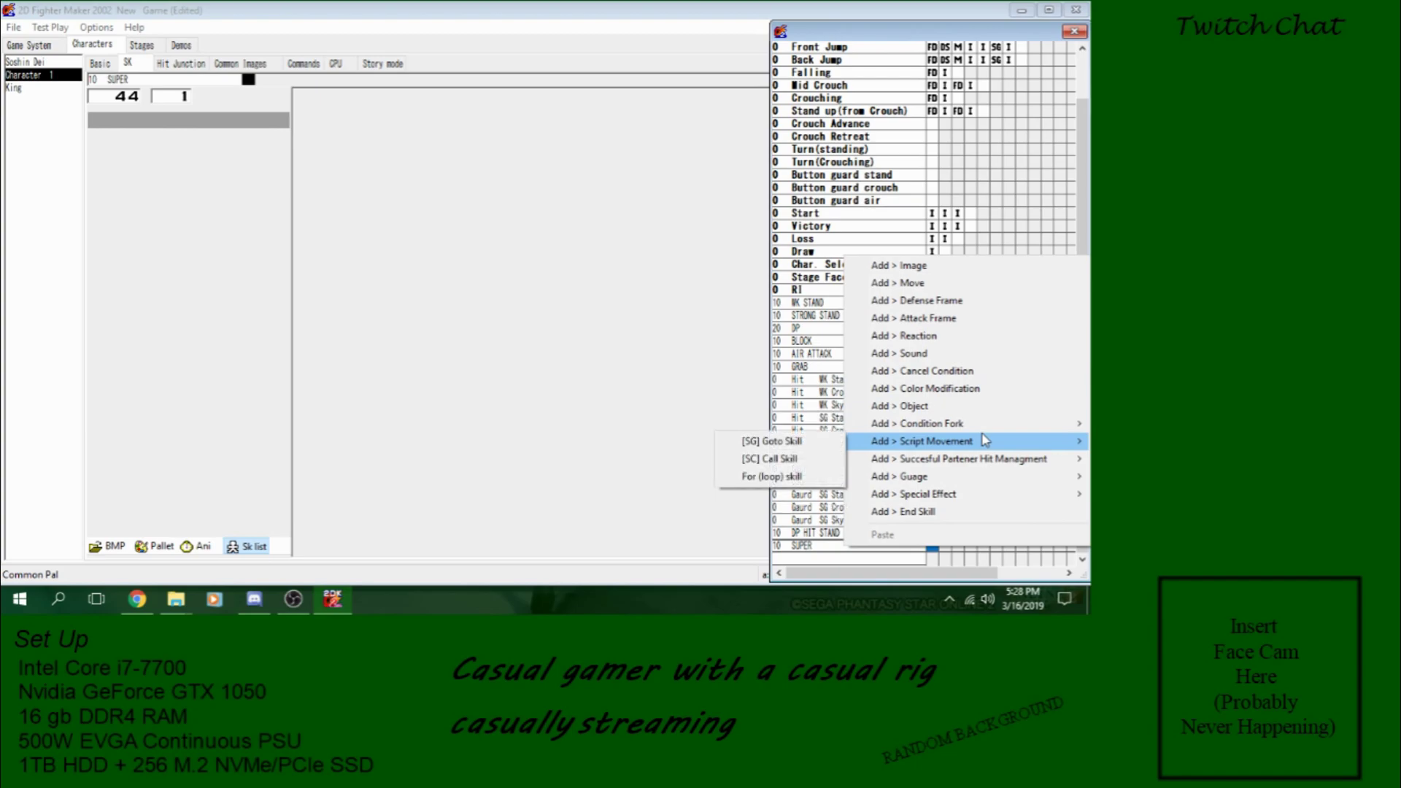
Step: Insert a [GS] Check Special Gauges Fork step into SUPER and review the character's gauge settings
{"action": "mouse_move", "coordinate": [967, 484]}
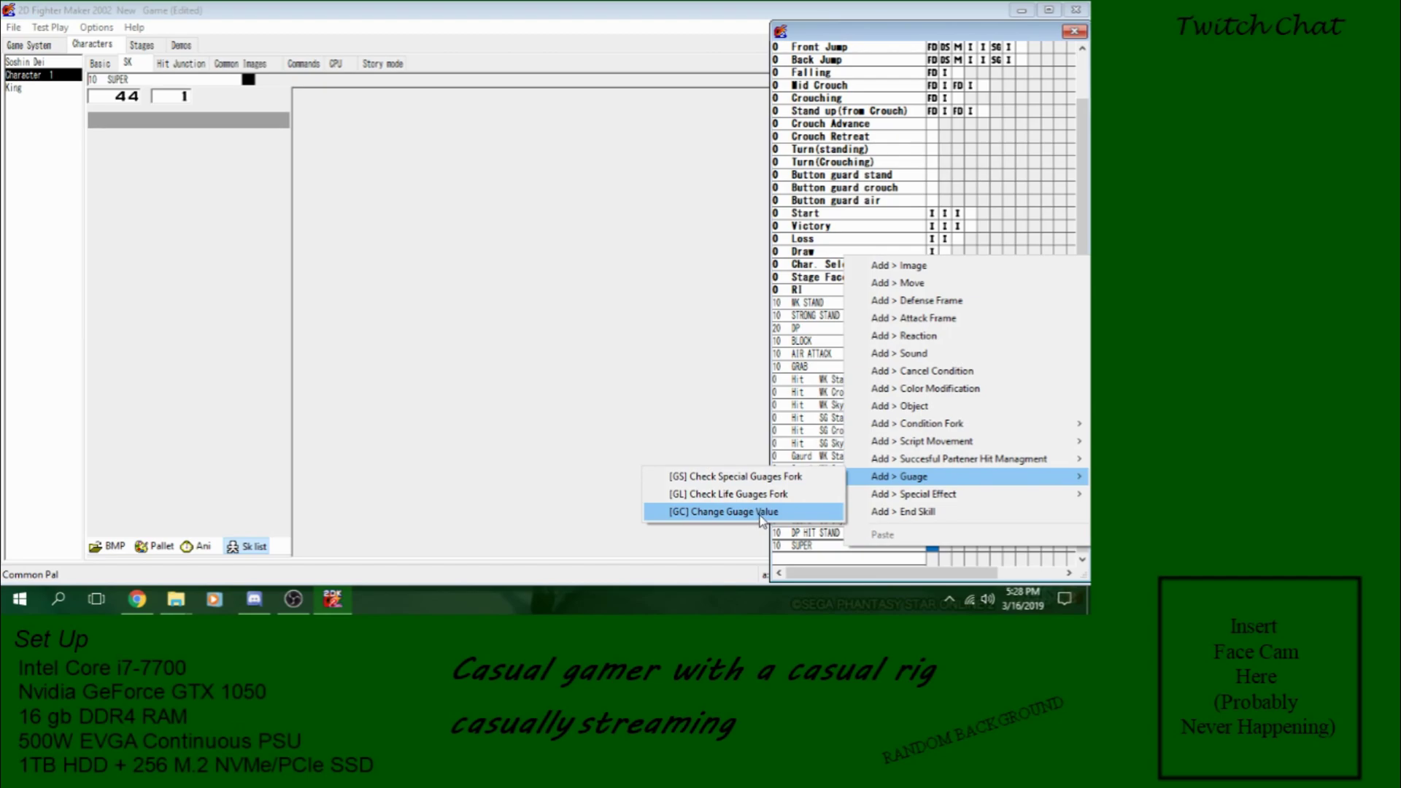
{"action": "left_click", "coordinate": [759, 477]}
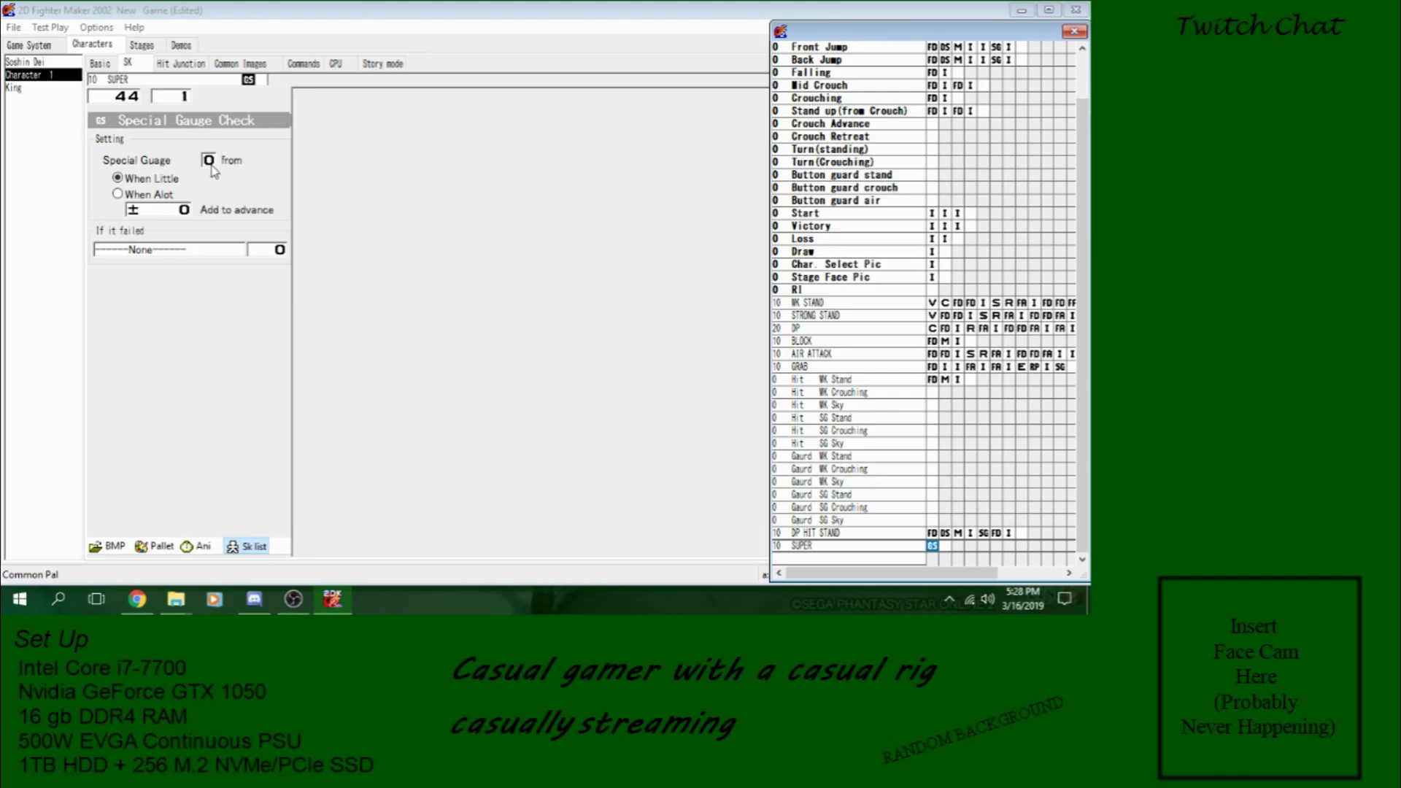
{"action": "left_click", "coordinate": [90, 65]}
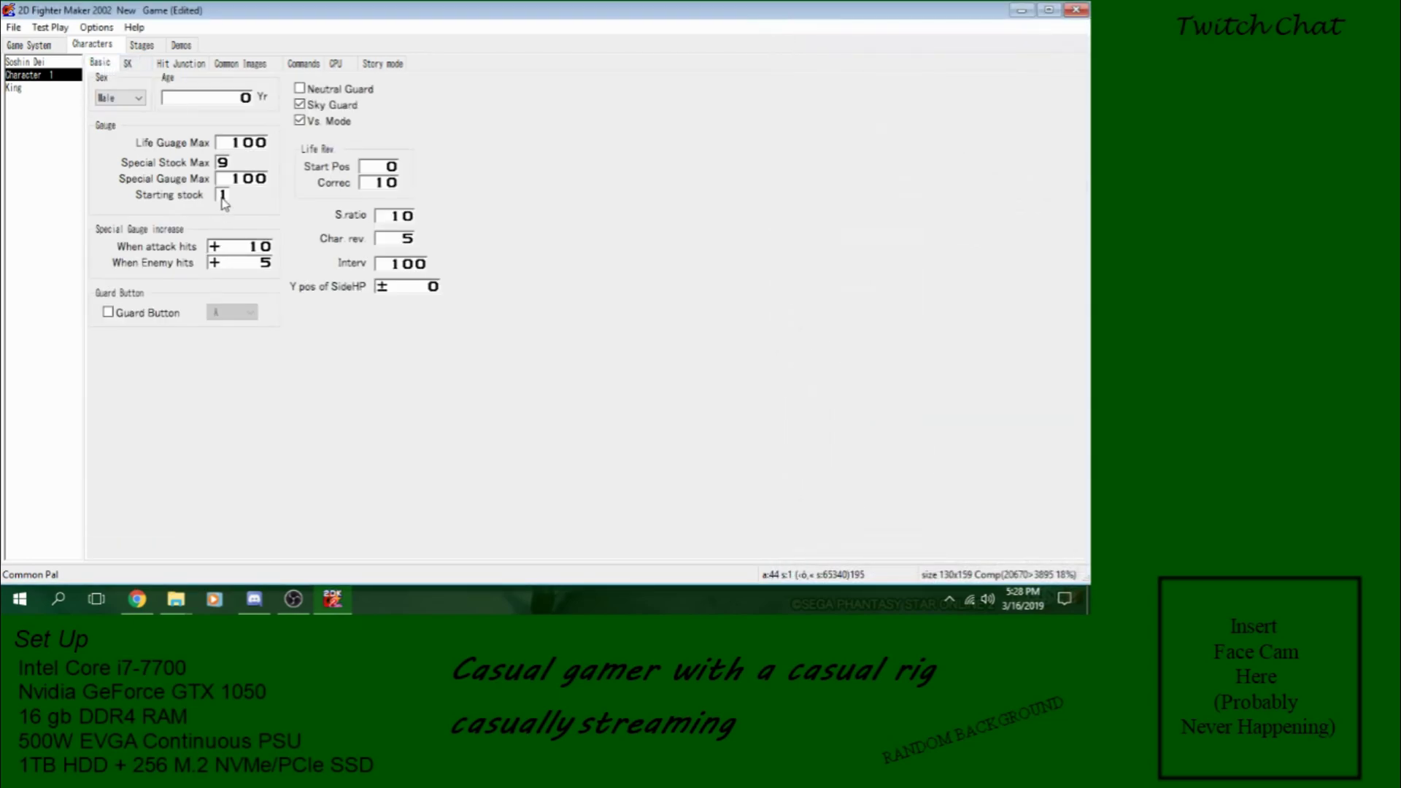
{"action": "left_click", "coordinate": [131, 64]}
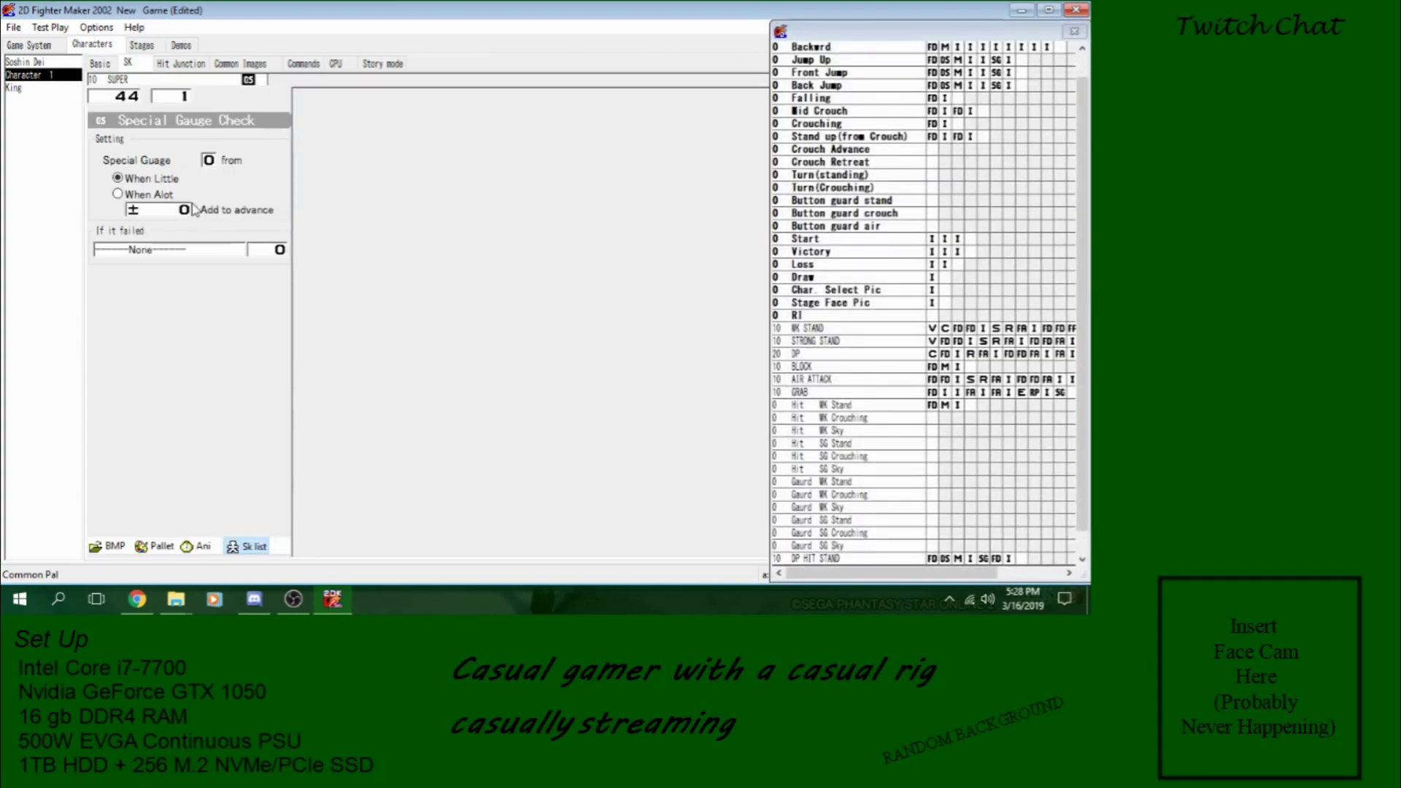
Step: Set the gauge check to Special Gauge 2, When Alot, add to advance -3, failure None
{"action": "left_click", "coordinate": [209, 161]}
{"action": "left_click", "coordinate": [209, 161]}
{"action": "left_click", "coordinate": [146, 196]}
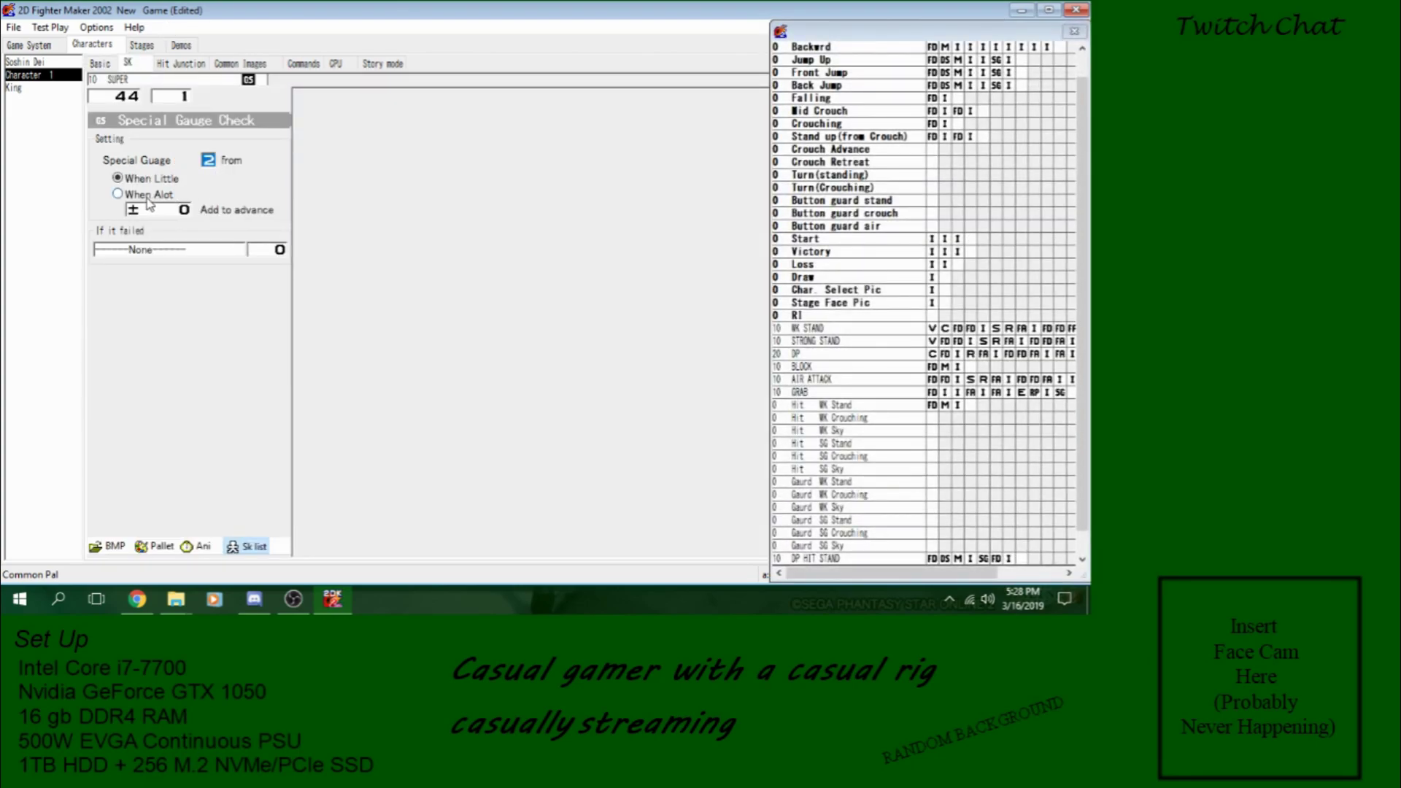
{"action": "right_click", "coordinate": [186, 213]}
{"action": "right_click", "coordinate": [187, 215]}
{"action": "right_click", "coordinate": [188, 217]}
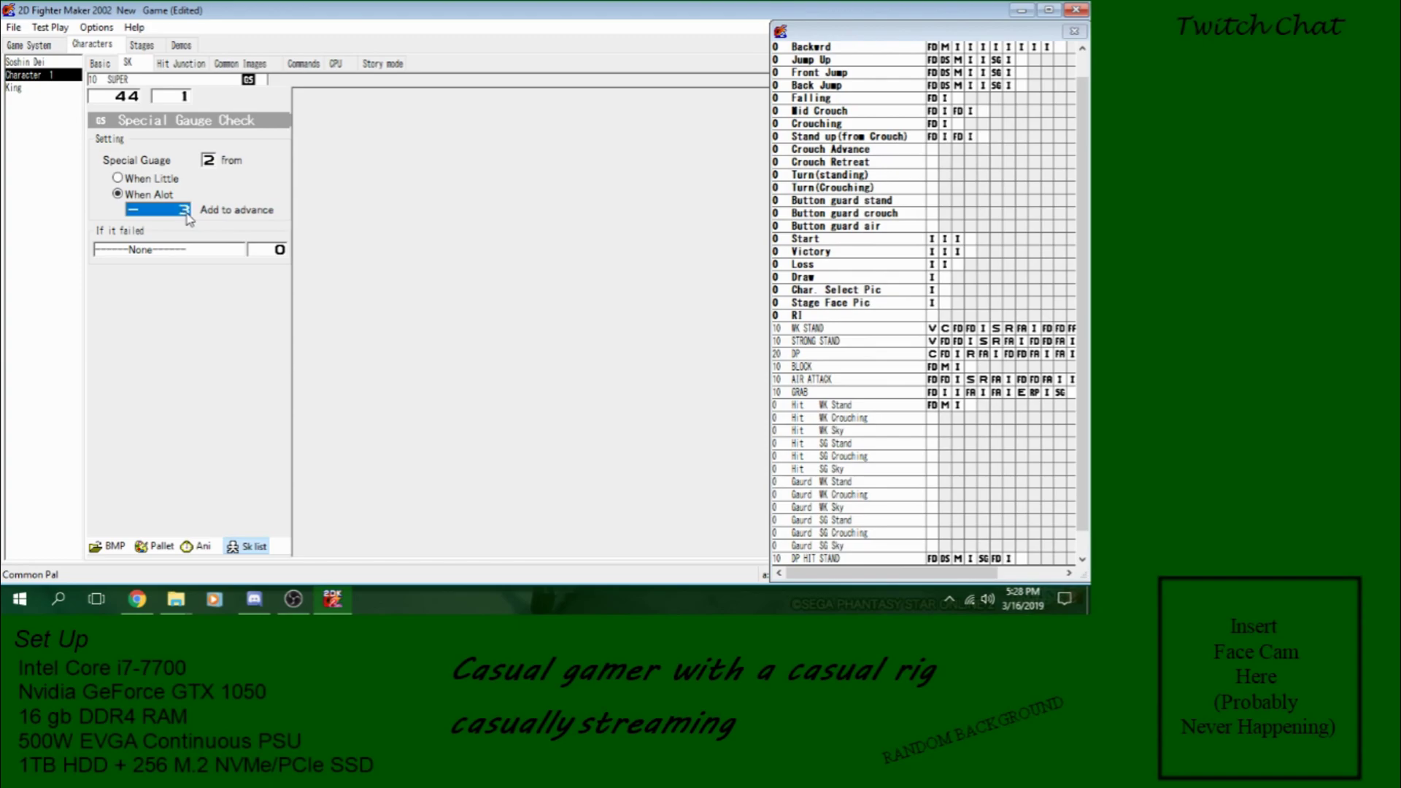
{"action": "left_click", "coordinate": [188, 219]}
{"action": "left_click", "coordinate": [201, 254]}
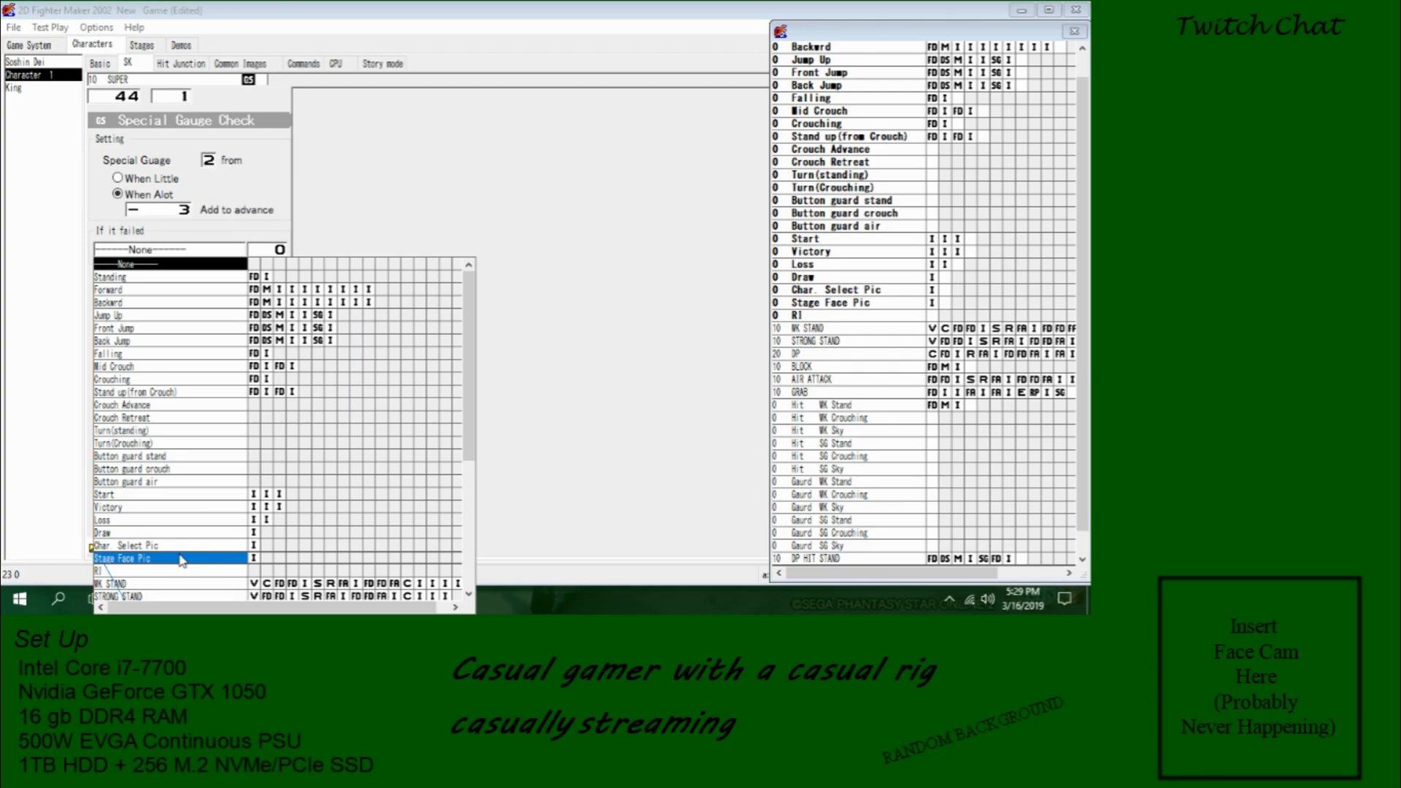
{"action": "scroll", "coordinate": [183, 560], "scroll_direction": "down", "scroll_amount": 6}
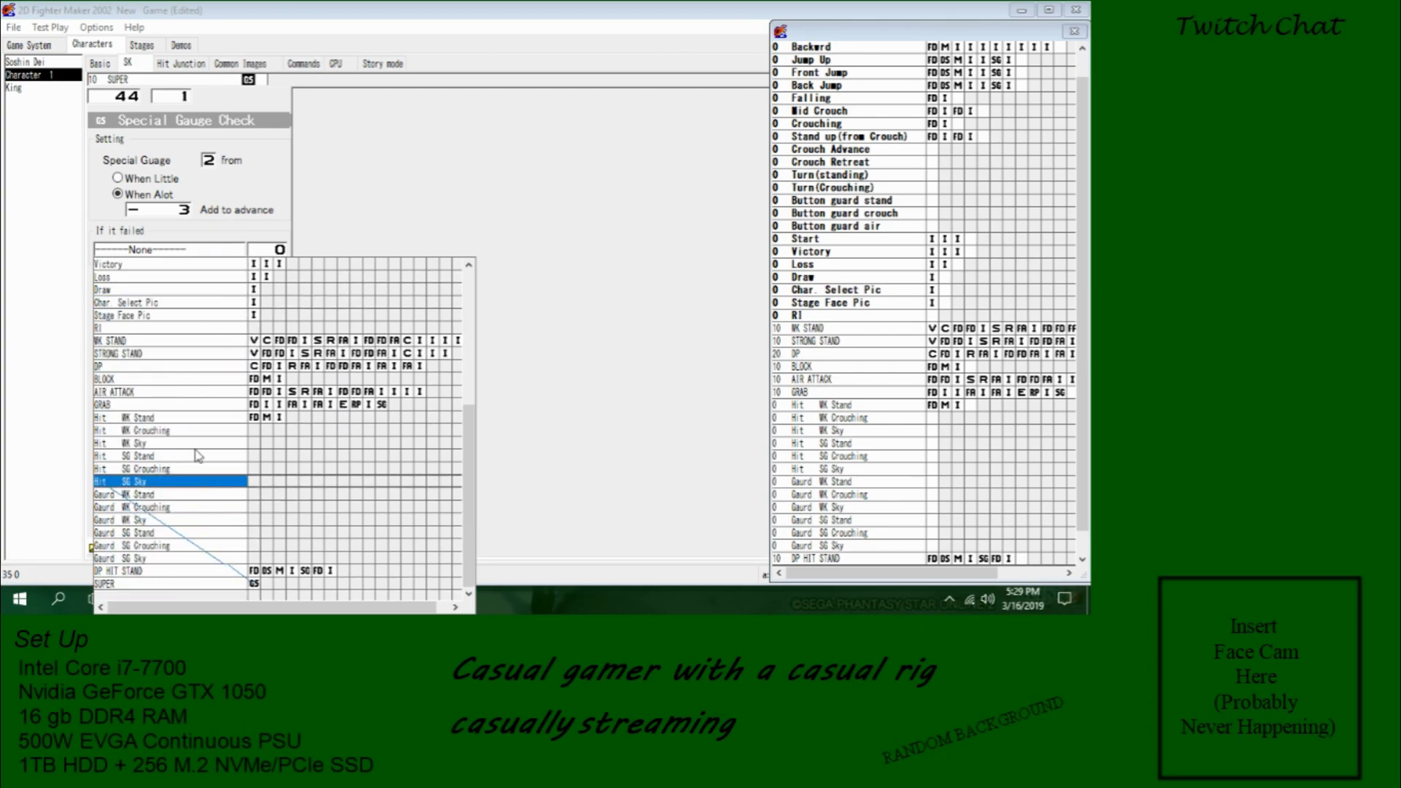
{"action": "left_click", "coordinate": [205, 343]}
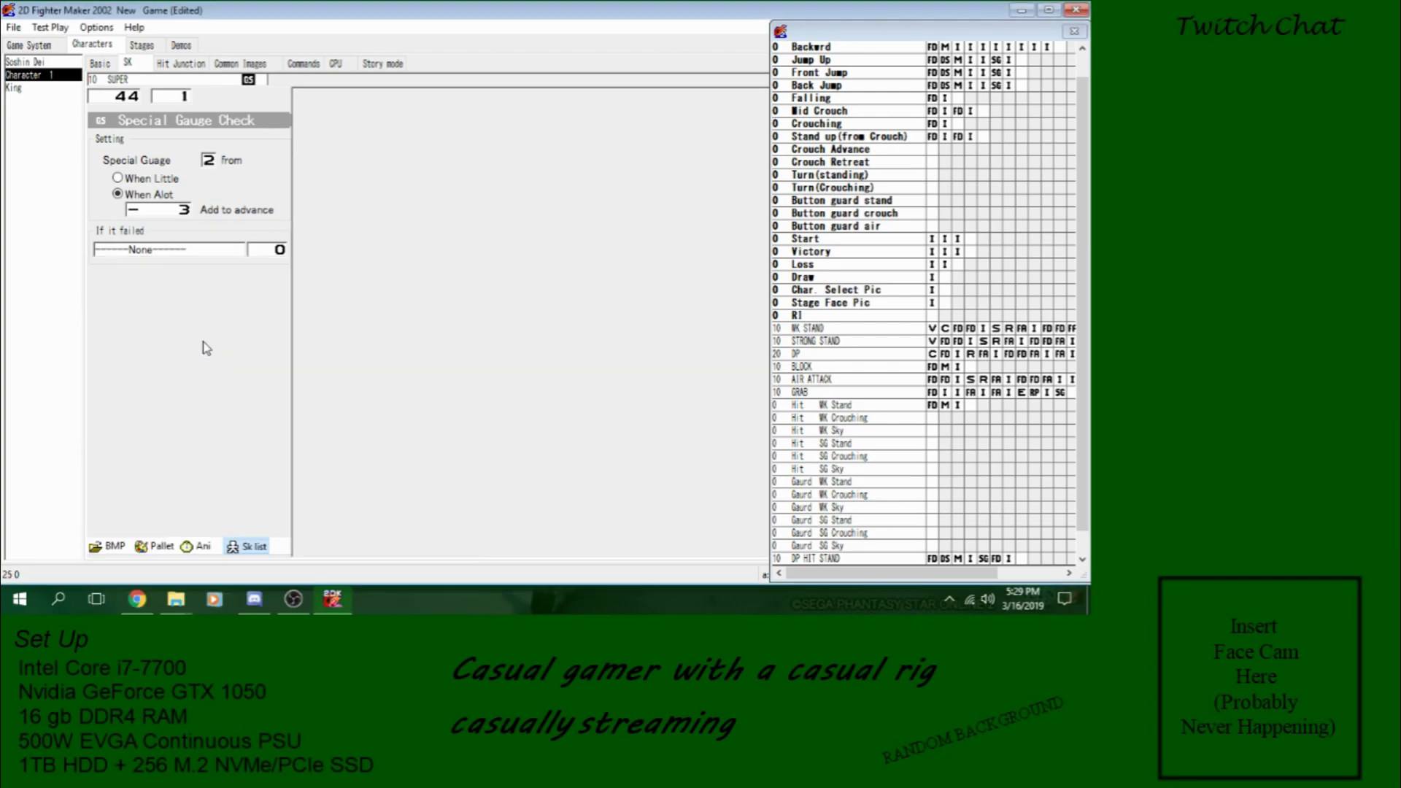
Step: Create a new command named SUPER in the Commands tab
{"action": "left_click", "coordinate": [305, 65]}
{"action": "right_click", "coordinate": [99, 93]}
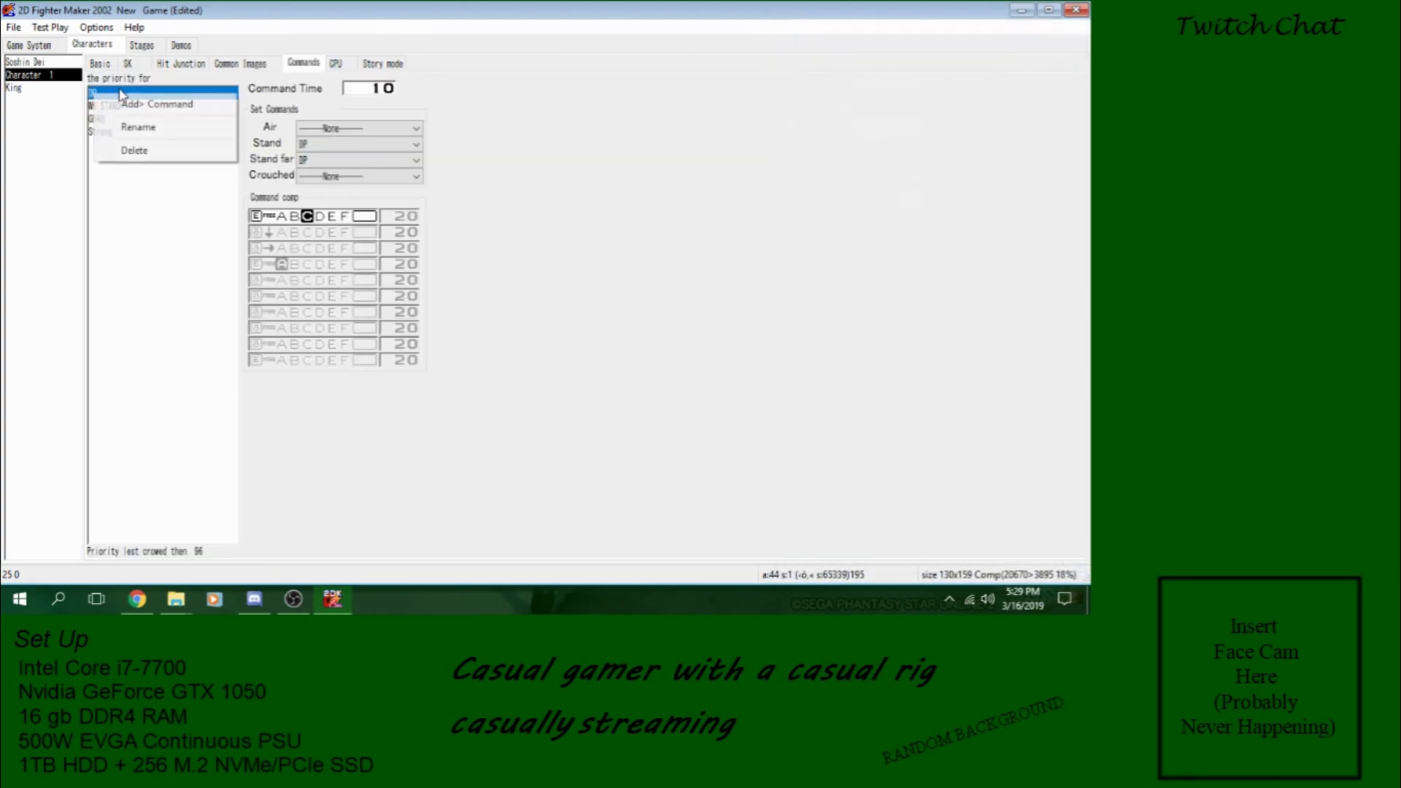
{"action": "left_click", "coordinate": [151, 107]}
{"action": "type", "text": "SU"}
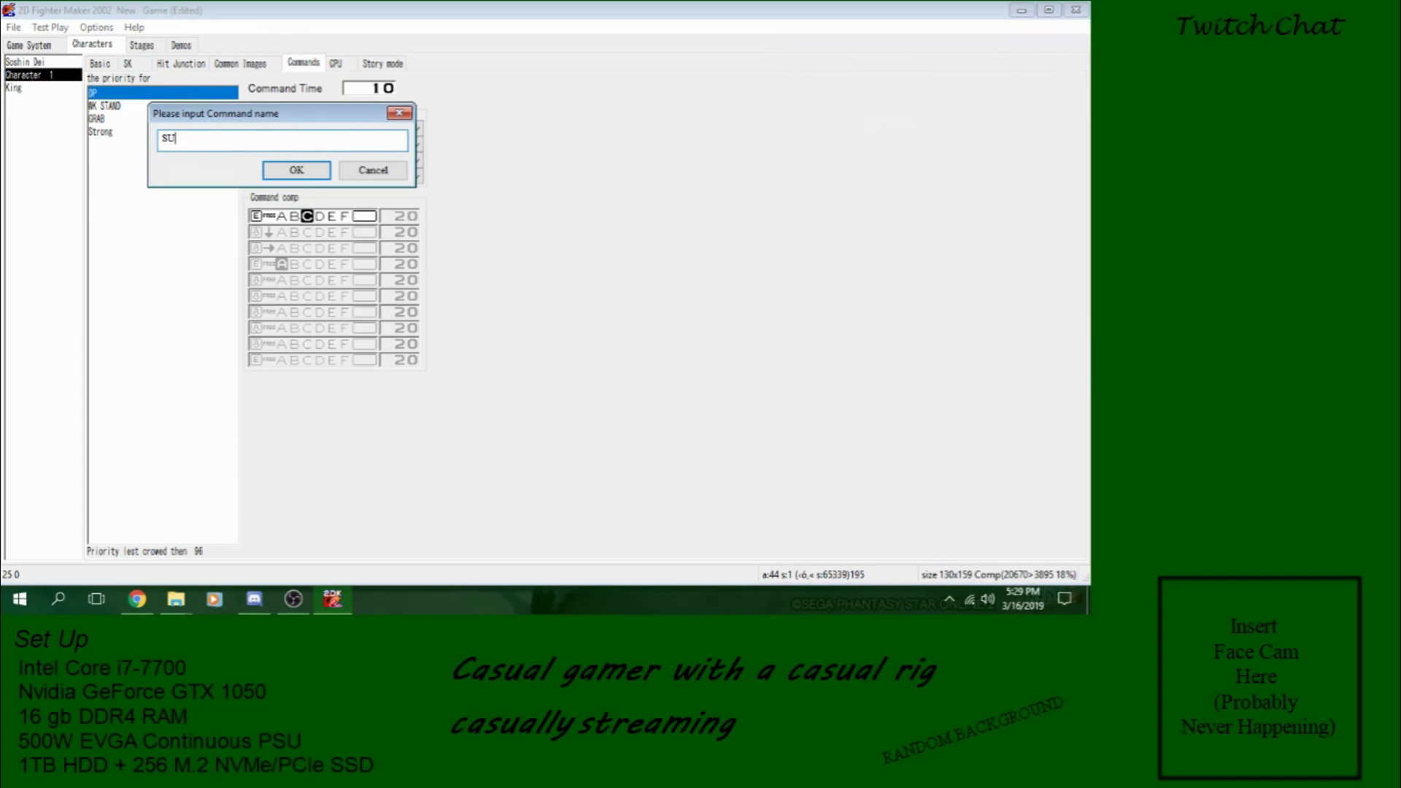
{"action": "type", "text": "PER"}
{"action": "key", "text": "Return"}
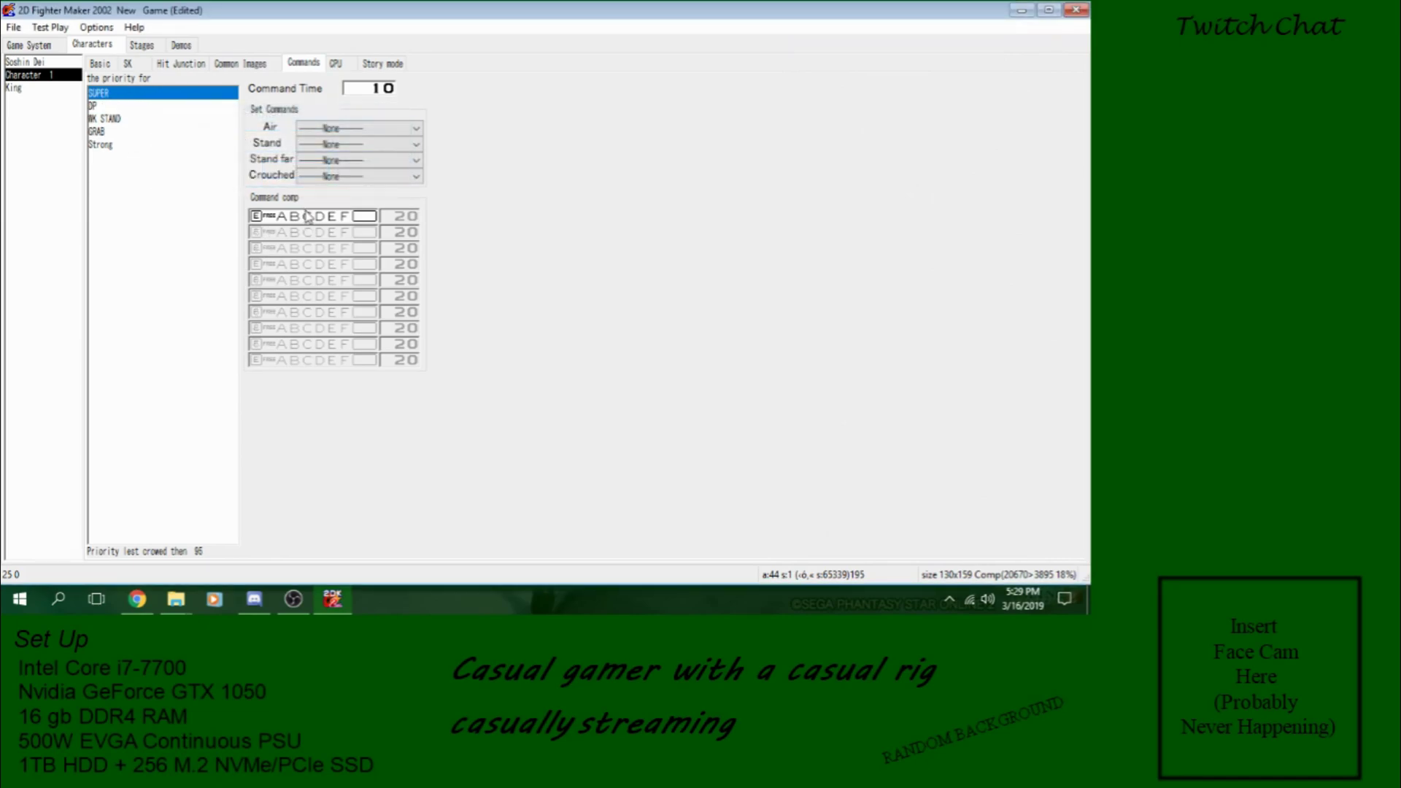
{"action": "left_click", "coordinate": [108, 119]}
{"action": "left_click", "coordinate": [124, 94]}
Step: Give the SUPER command a double quarter-circle input ending with button A
{"action": "left_click", "coordinate": [262, 230]}
{"action": "left_click", "coordinate": [261, 270]}
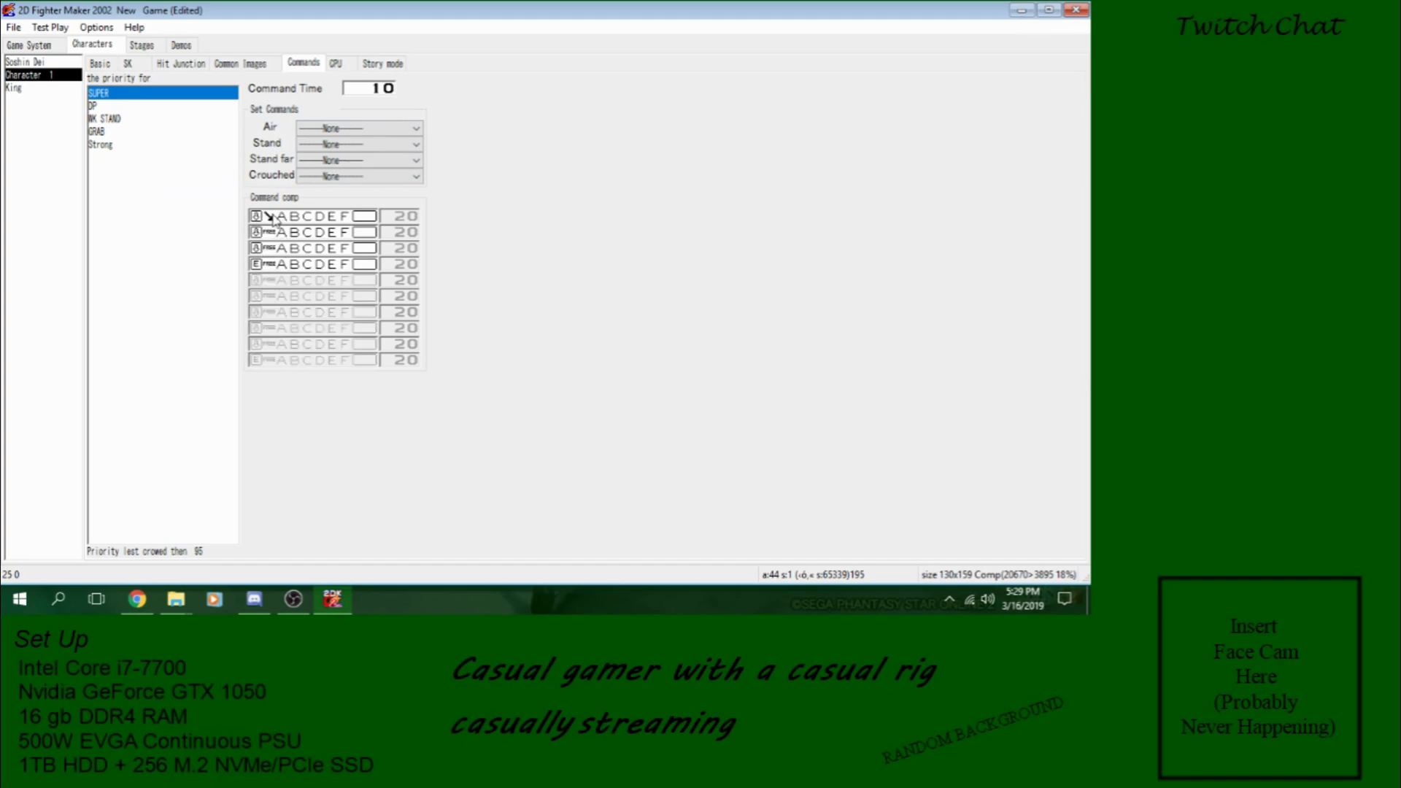
{"action": "left_click", "coordinate": [269, 232]}
{"action": "left_click", "coordinate": [269, 249]}
{"action": "left_click", "coordinate": [256, 265]}
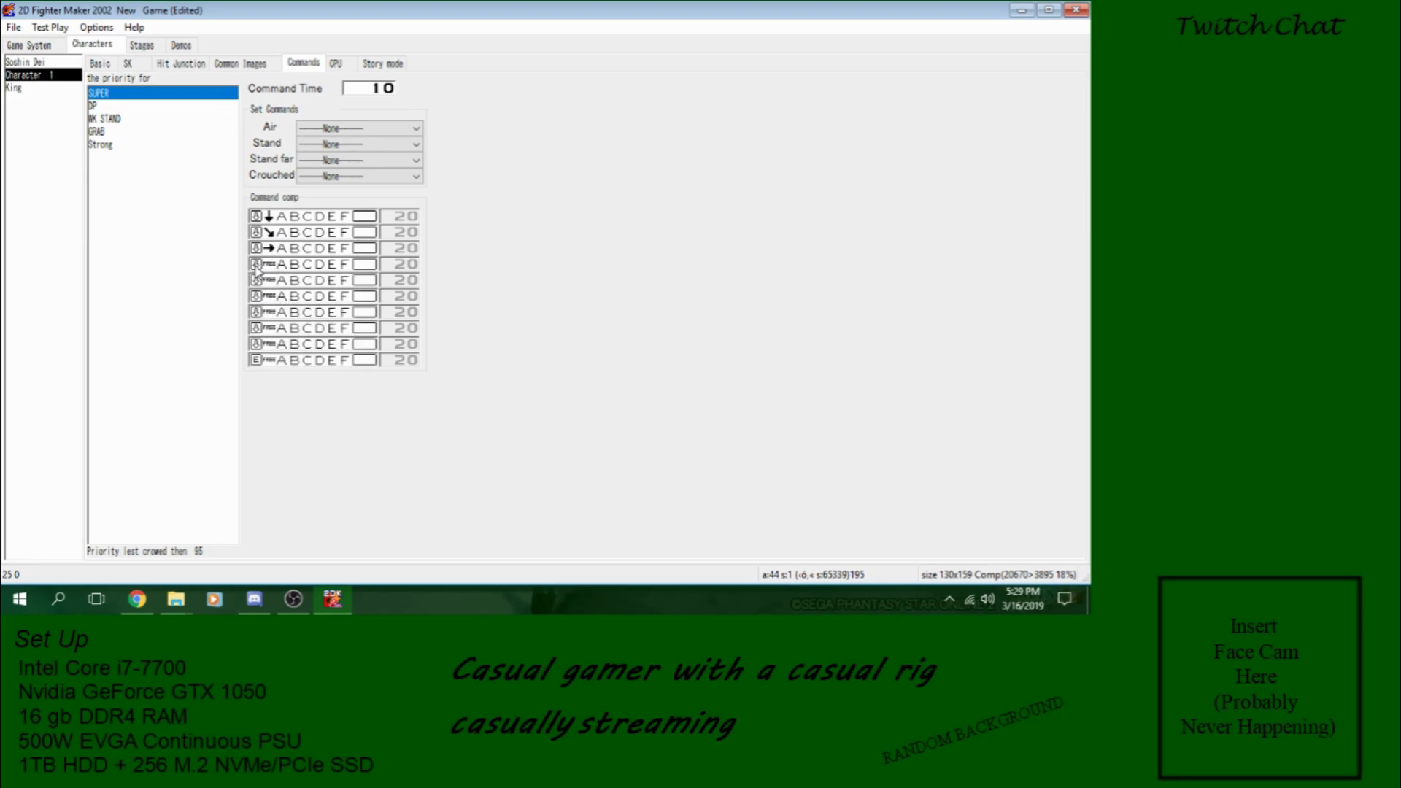
{"action": "left_click", "coordinate": [256, 312]}
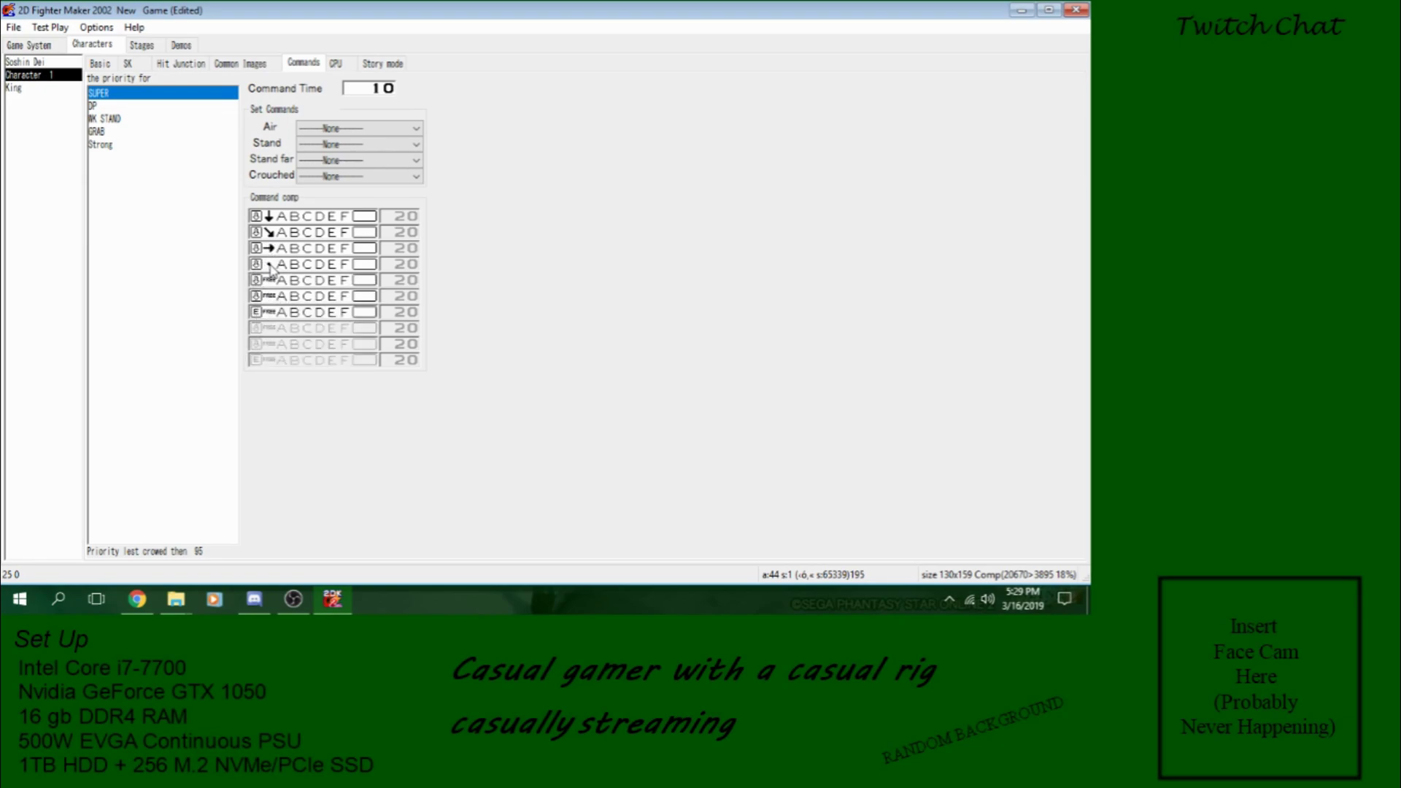
{"action": "left_click", "coordinate": [281, 312]}
{"action": "left_click", "coordinate": [113, 105]}
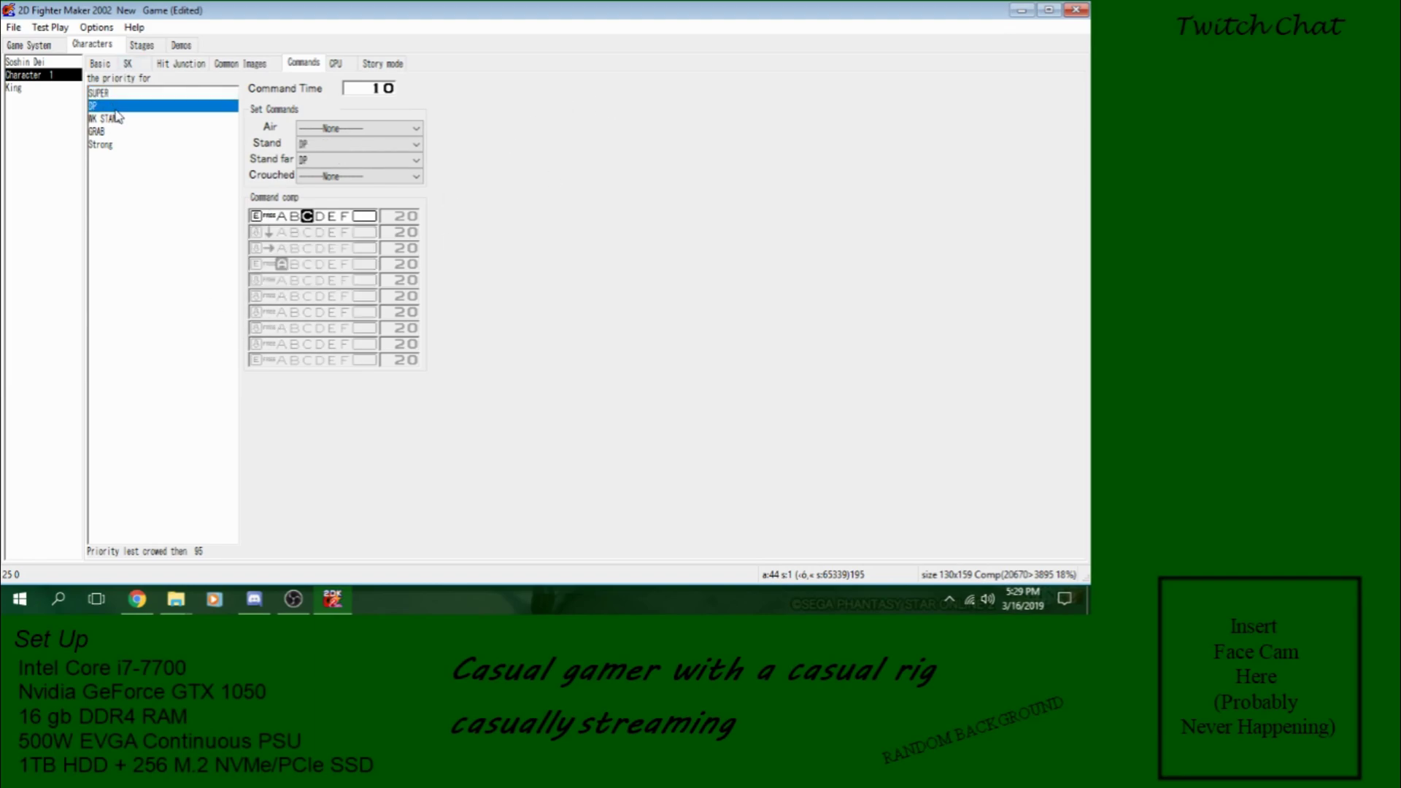
{"action": "left_click", "coordinate": [115, 118]}
{"action": "left_click", "coordinate": [121, 106]}
{"action": "left_click", "coordinate": [127, 94]}
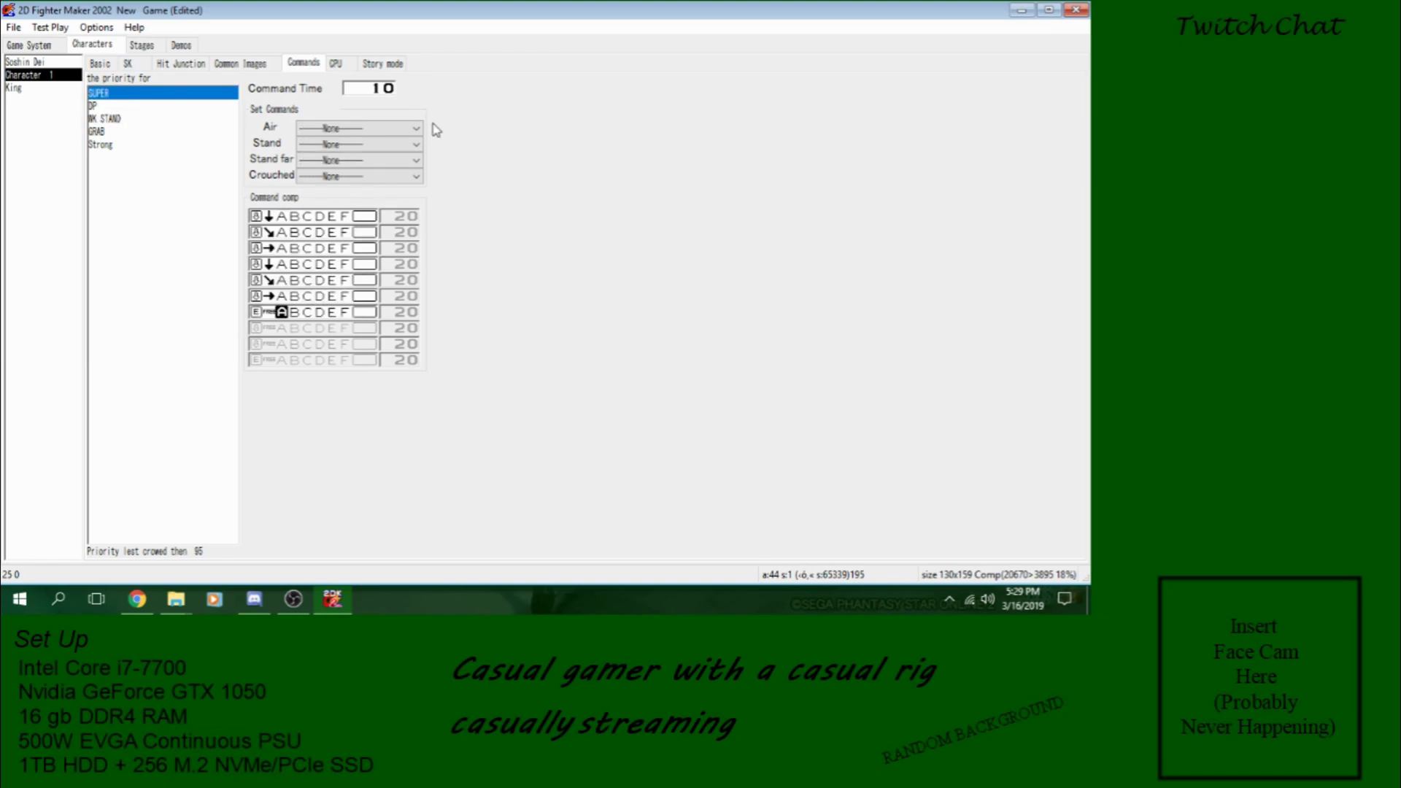
Step: Assign SUPER to the Stand and Stand far command slots
{"action": "left_click", "coordinate": [354, 145]}
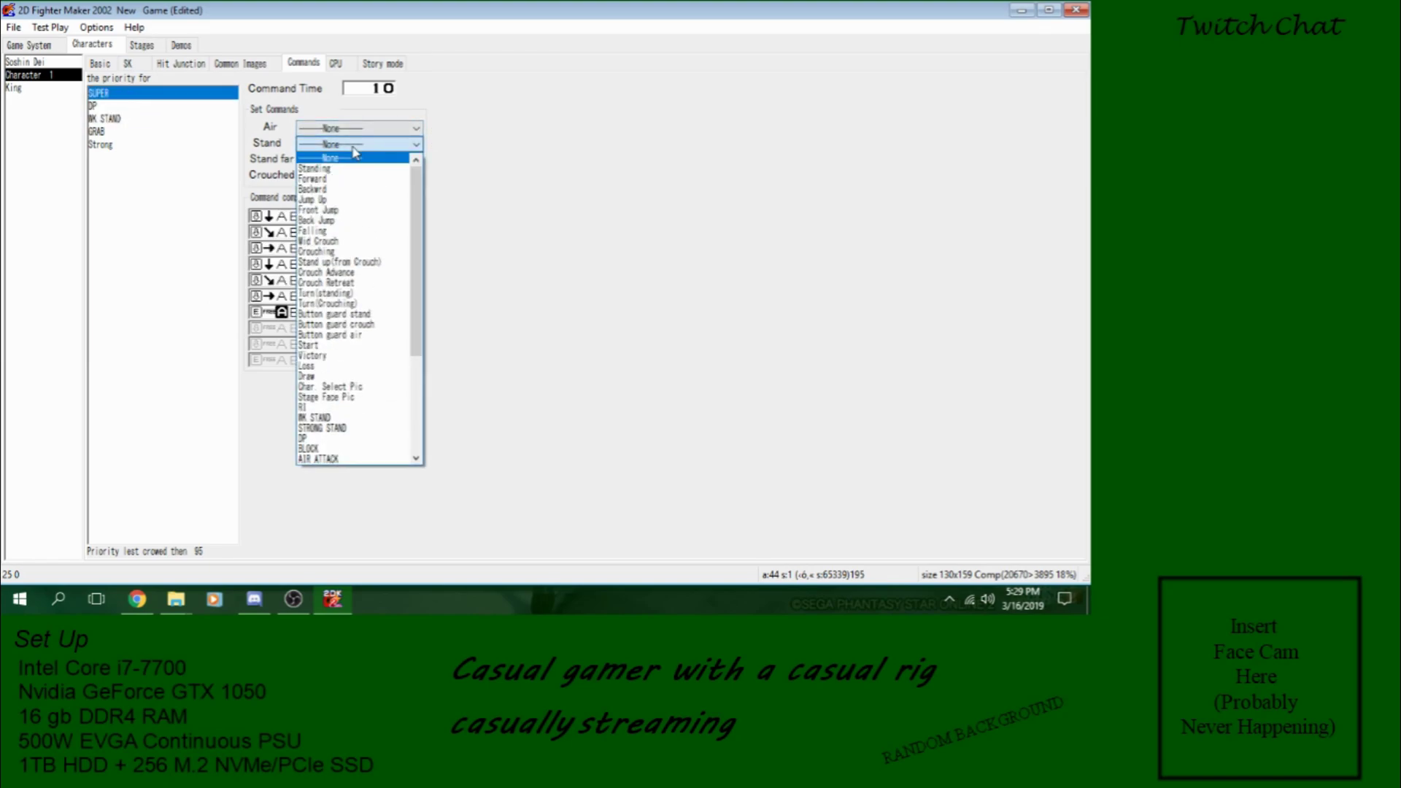
{"action": "scroll", "coordinate": [343, 306], "scroll_direction": "down", "scroll_amount": 10}
{"action": "left_click", "coordinate": [343, 459]}
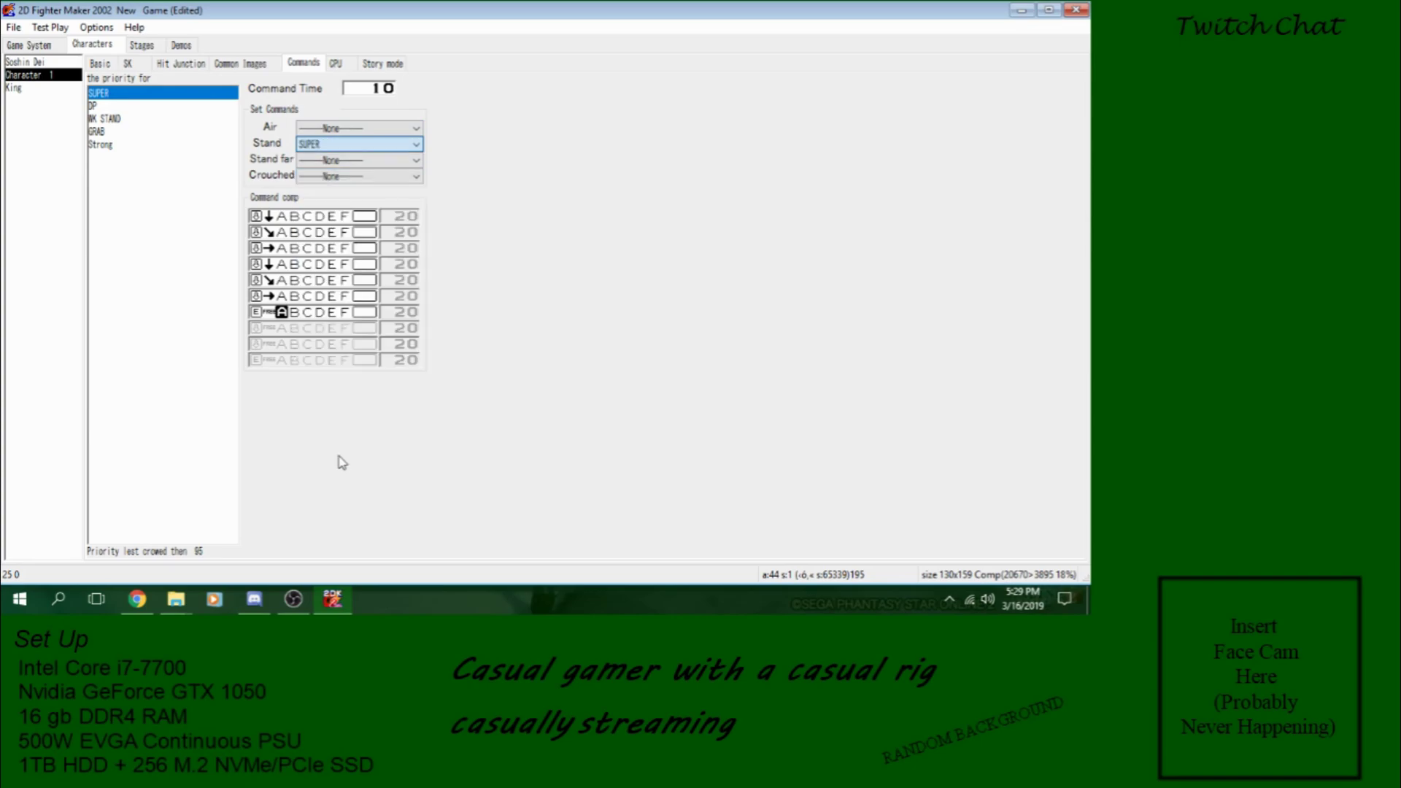
{"action": "left_click", "coordinate": [356, 160]}
{"action": "scroll", "coordinate": [377, 442], "scroll_direction": "down", "scroll_amount": 5}
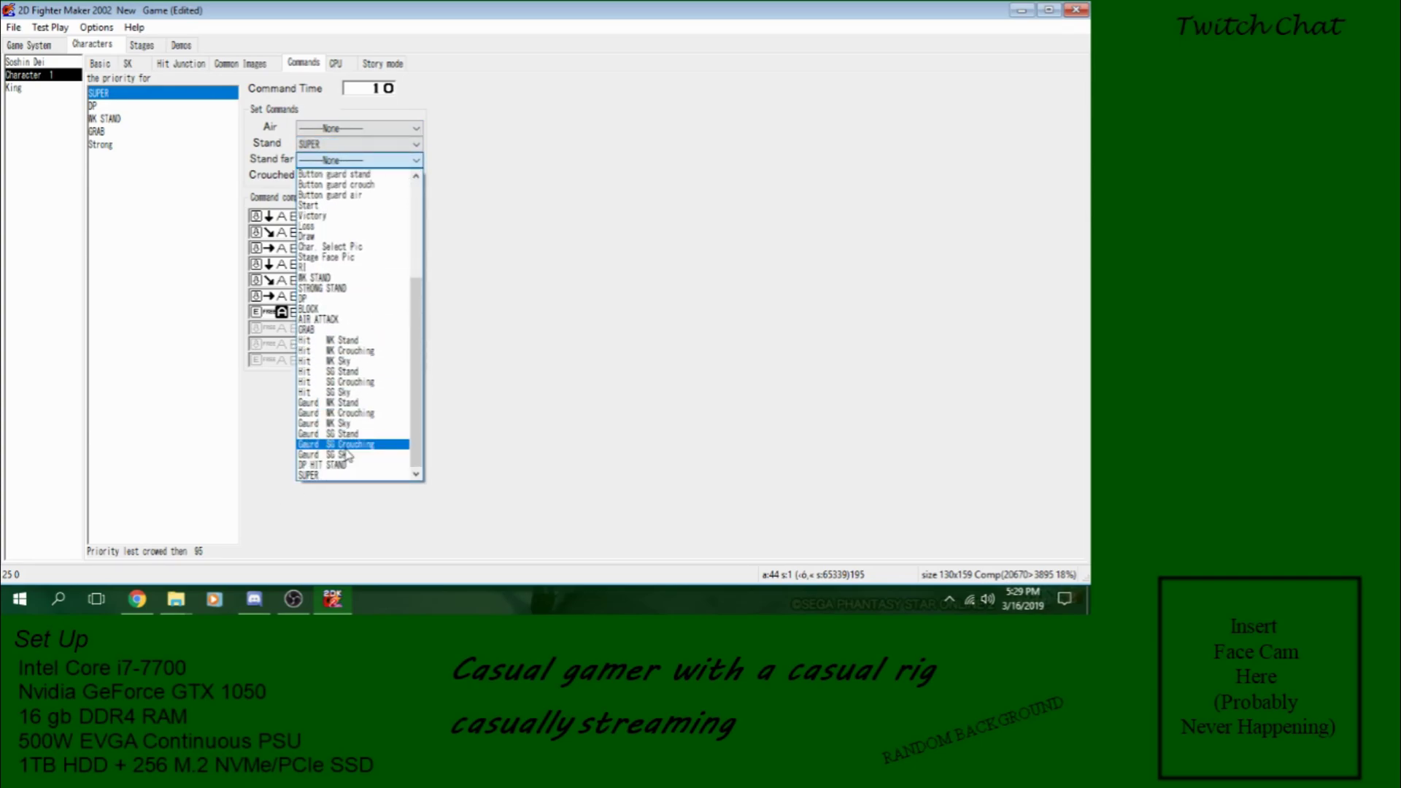
{"action": "left_click", "coordinate": [312, 474]}
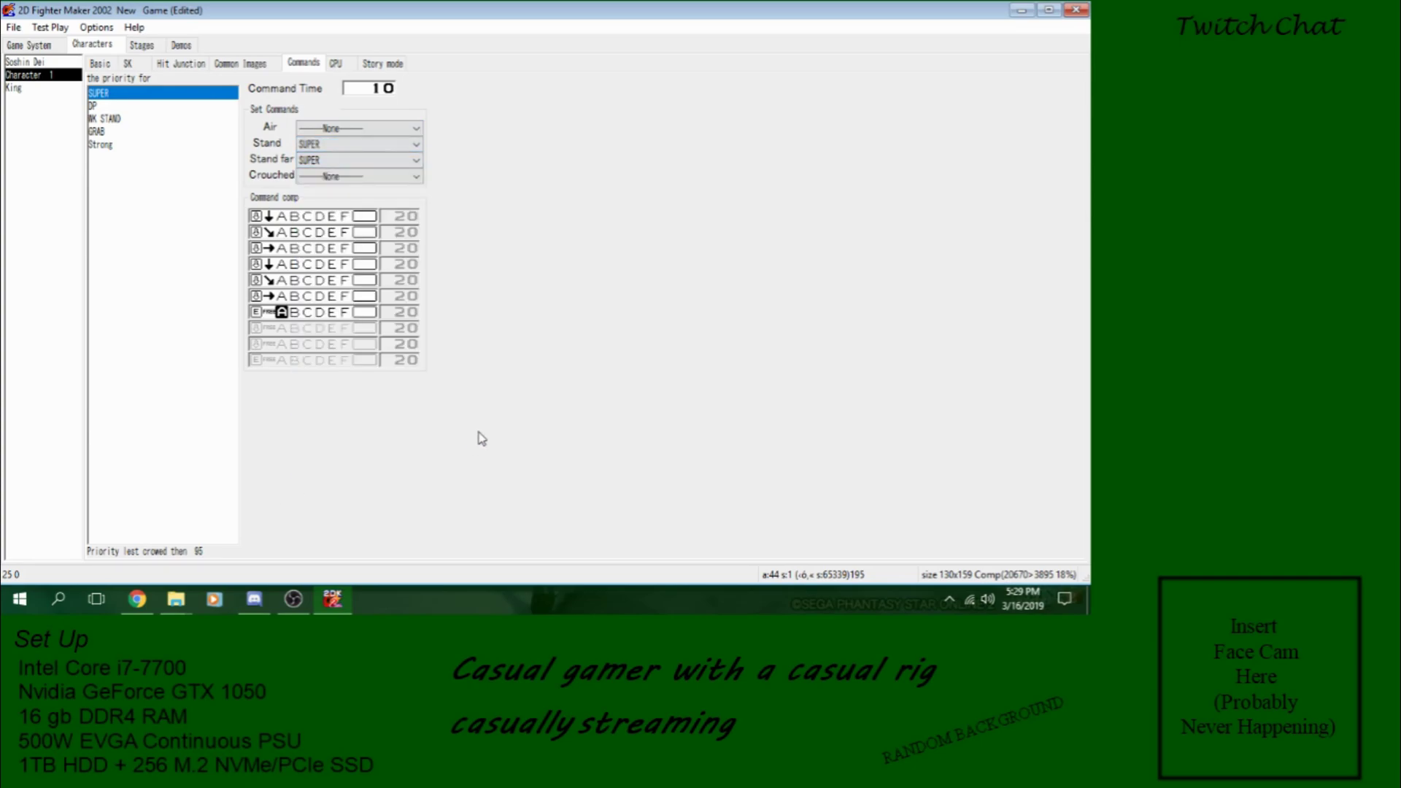
Step: Paste DP's frame sequence into the SUPER skill row after its gauge check
{"action": "left_click", "coordinate": [129, 65]}
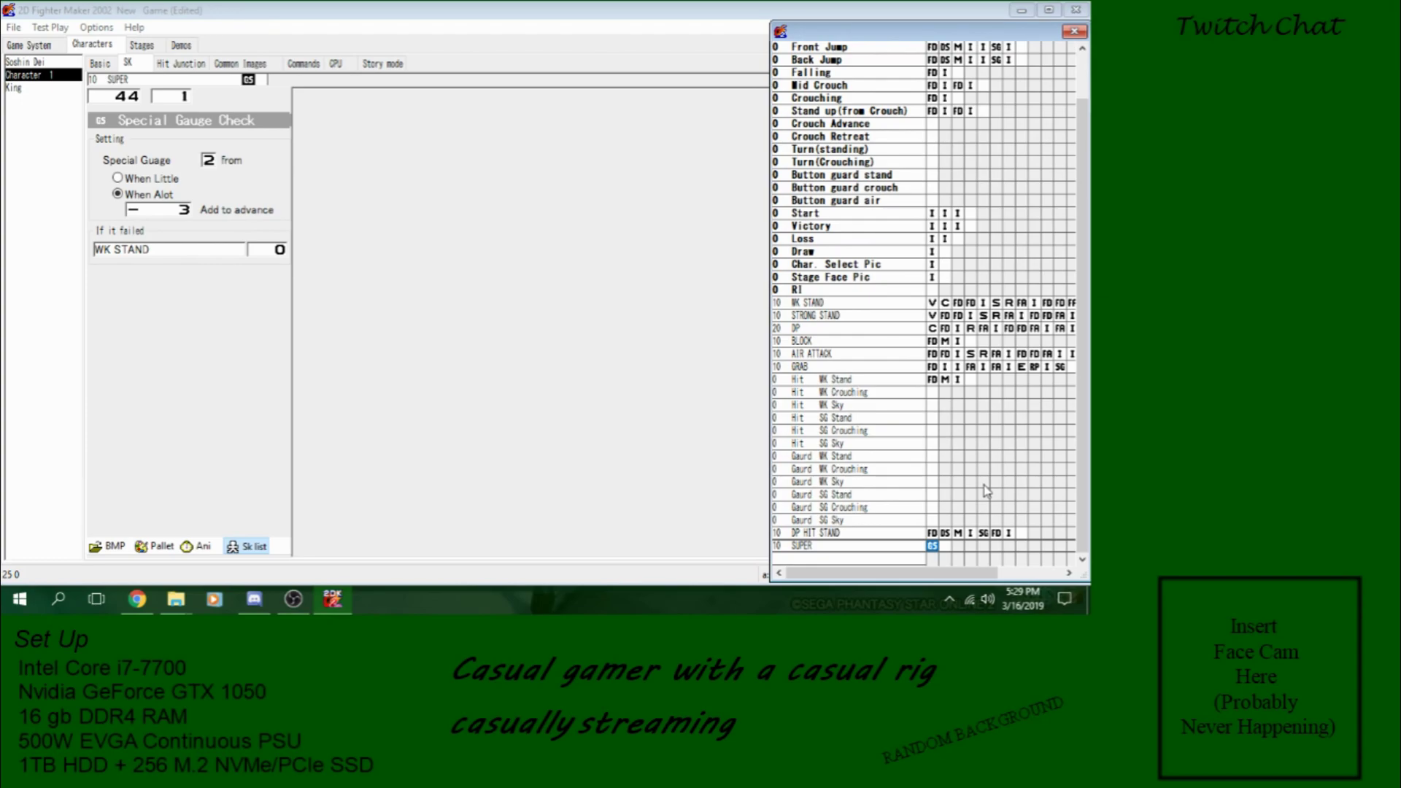
{"action": "left_click", "coordinate": [901, 329]}
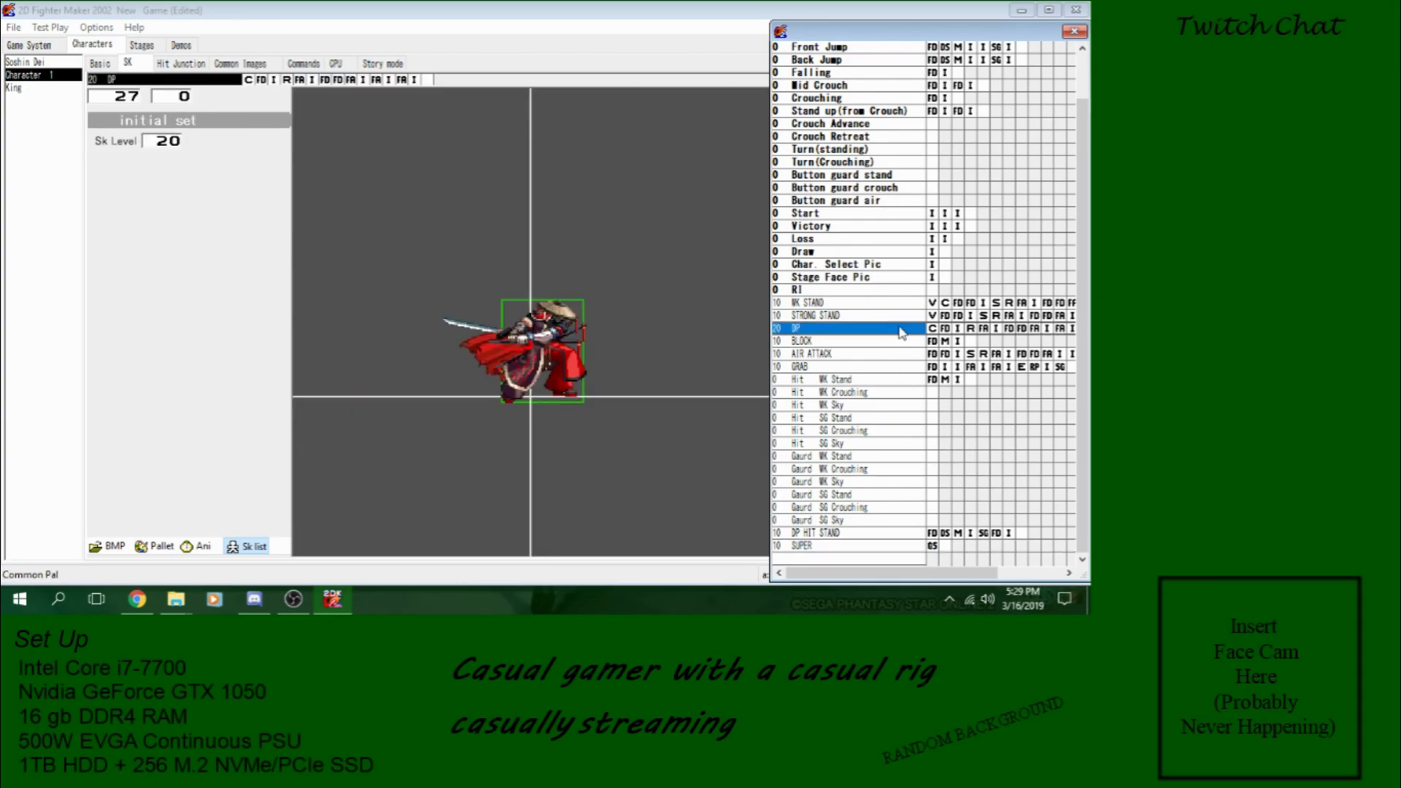
{"action": "left_click", "coordinate": [908, 535]}
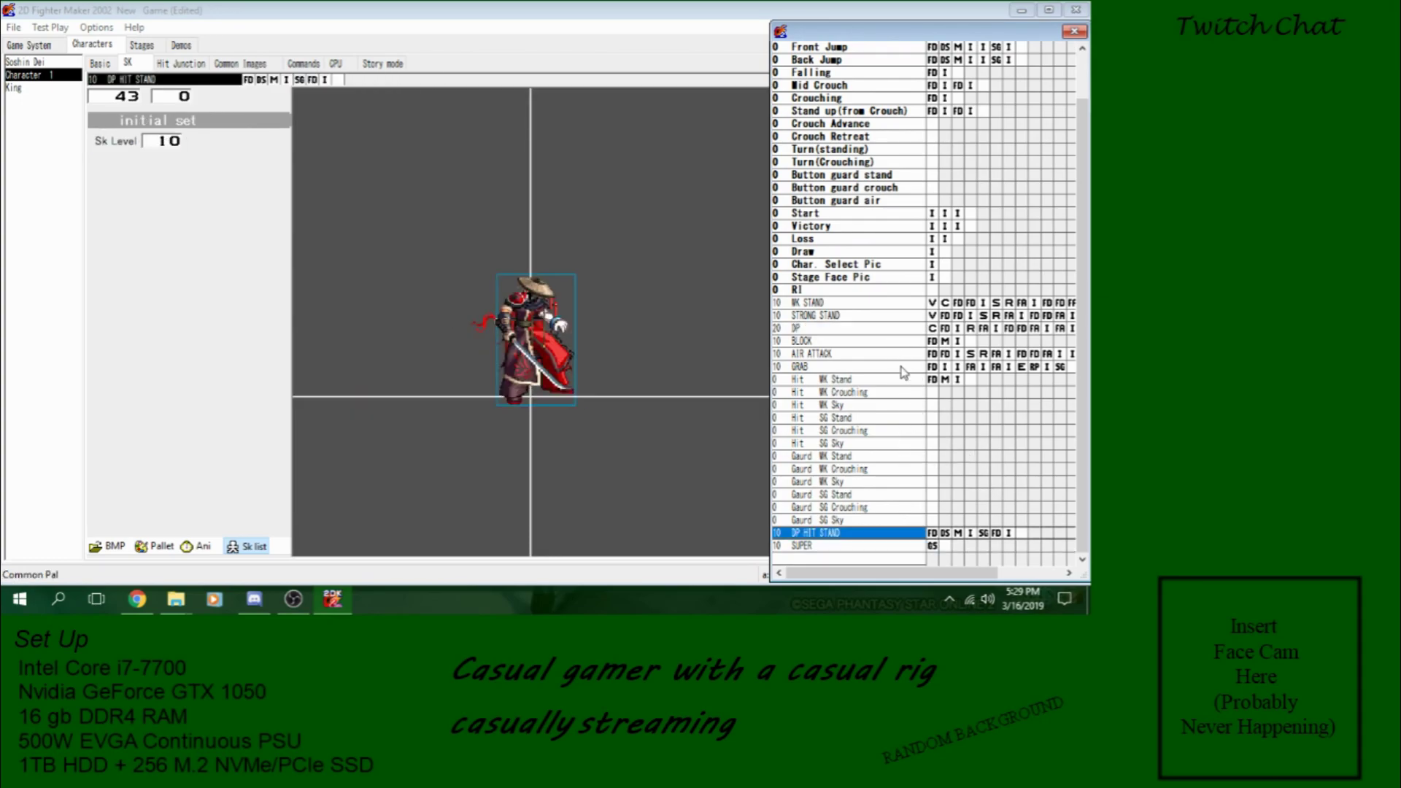
{"action": "left_click", "coordinate": [863, 332]}
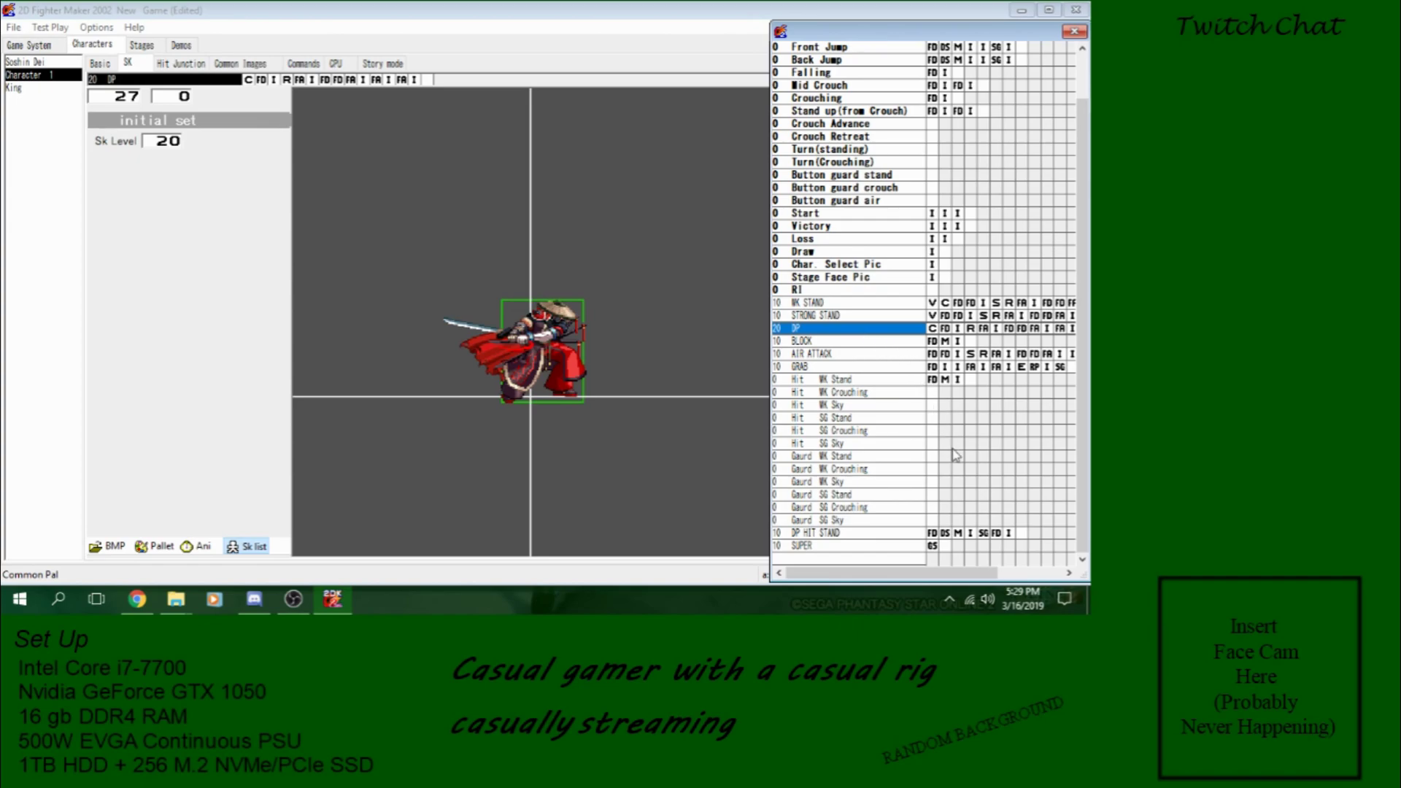
{"action": "left_click", "coordinate": [917, 546]}
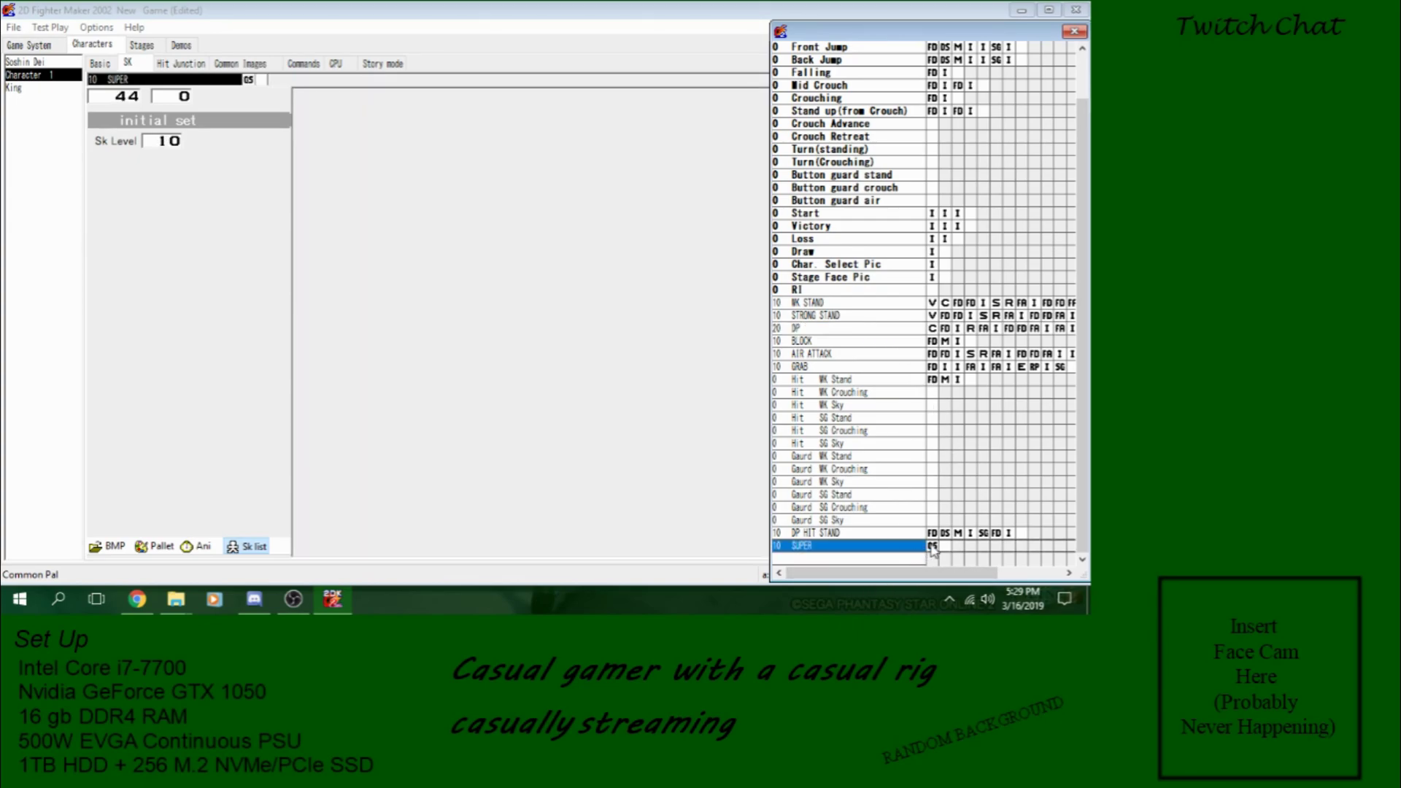
{"action": "key", "text": "ctrl+v"}
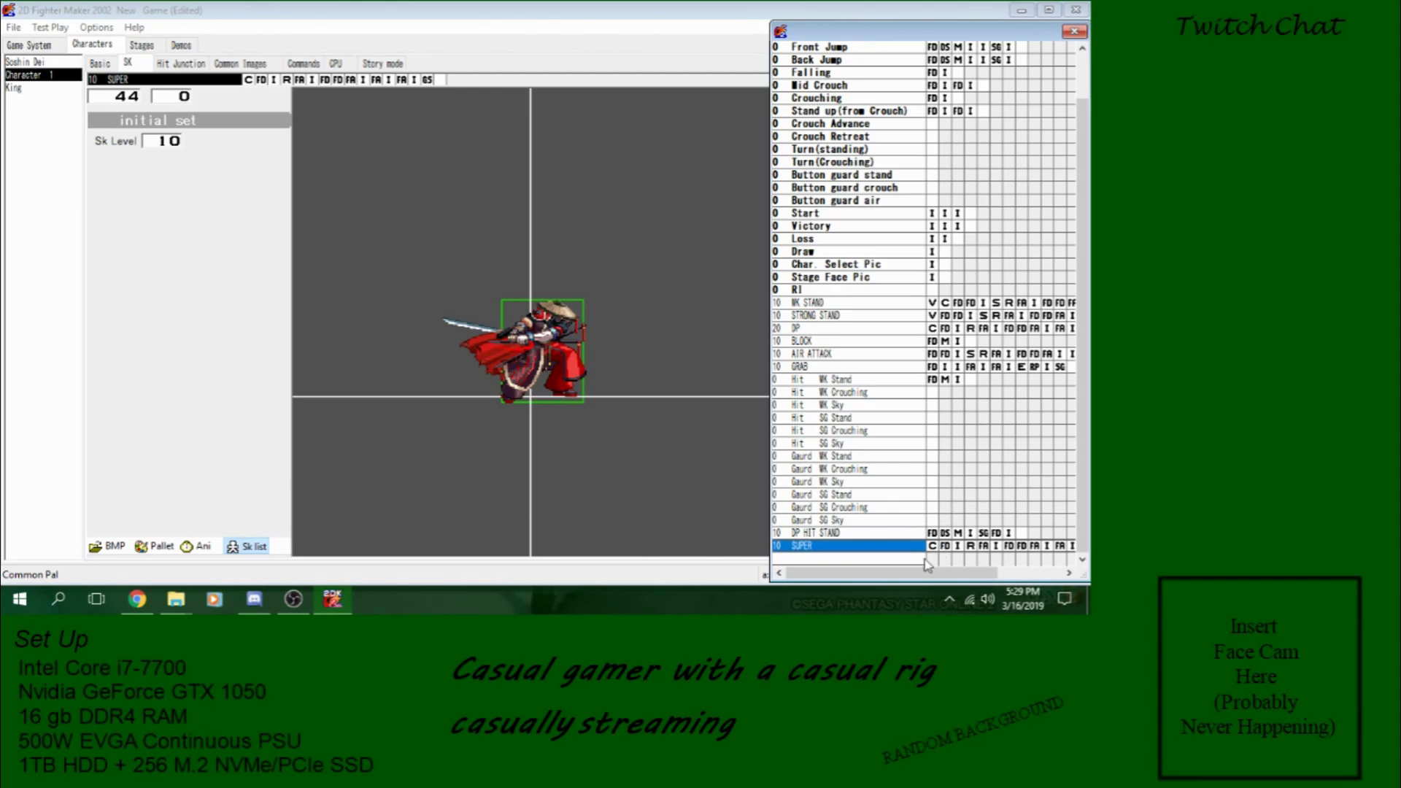
{"action": "left_click_drag", "start_coordinate": [926, 573], "coordinate": [967, 571]}
Step: Delete the duplicate gauge check left at the end of SUPER's row
{"action": "left_click", "coordinate": [1022, 547]}
{"action": "left_click", "coordinate": [1035, 548]}
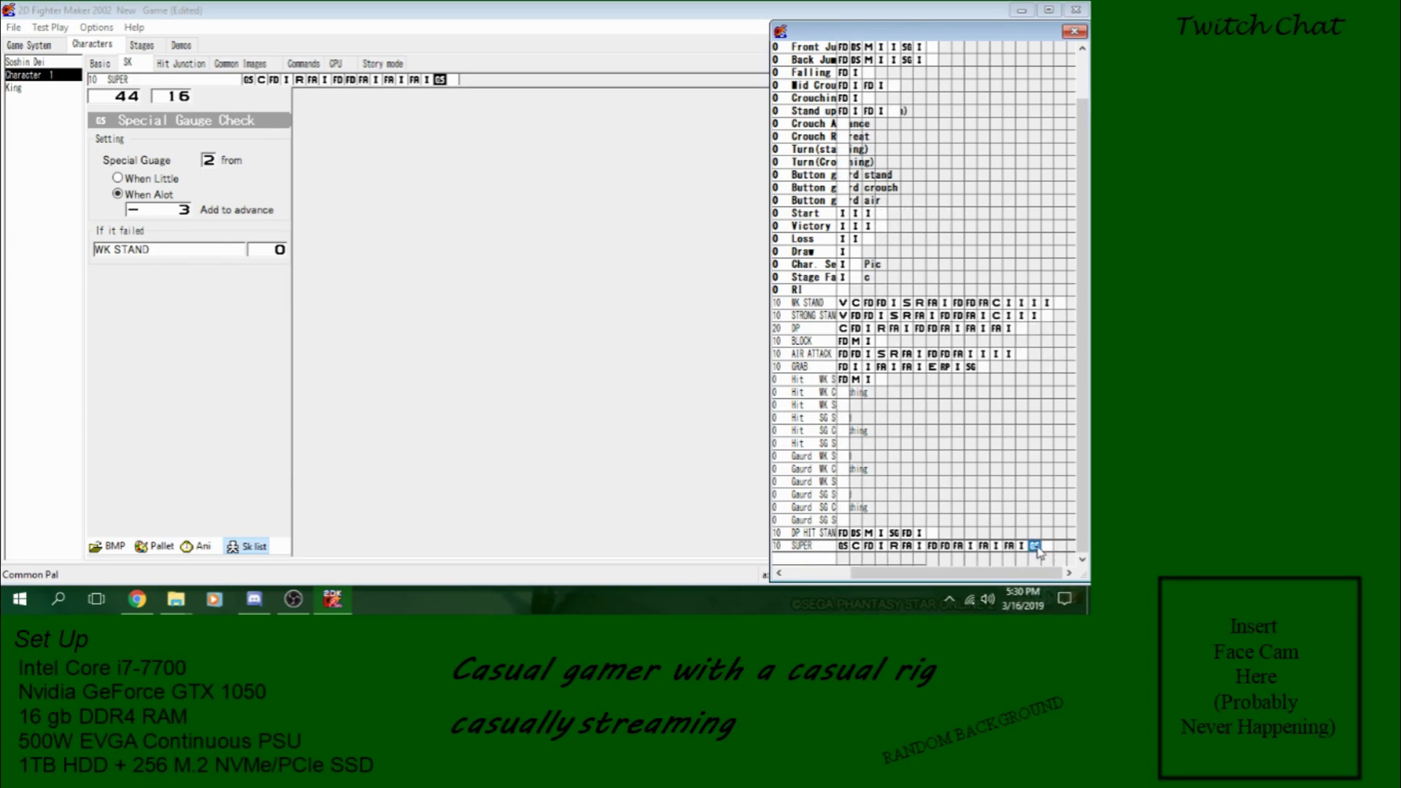
{"action": "key", "text": "Delete"}
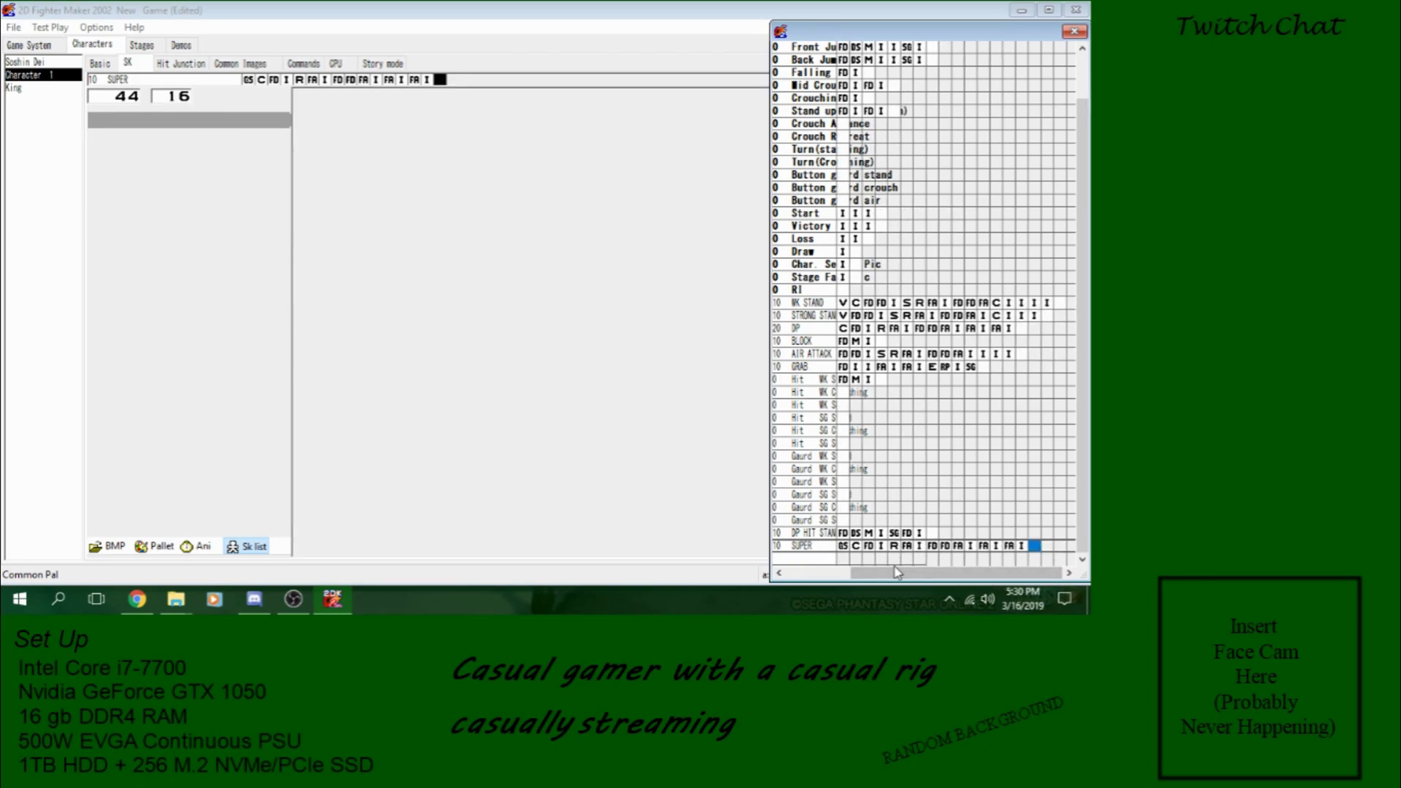
{"action": "left_click_drag", "start_coordinate": [897, 571], "coordinate": [829, 572]}
Step: Set SUPER's skill level to 20 in its initial settings
{"action": "left_click", "coordinate": [803, 546]}
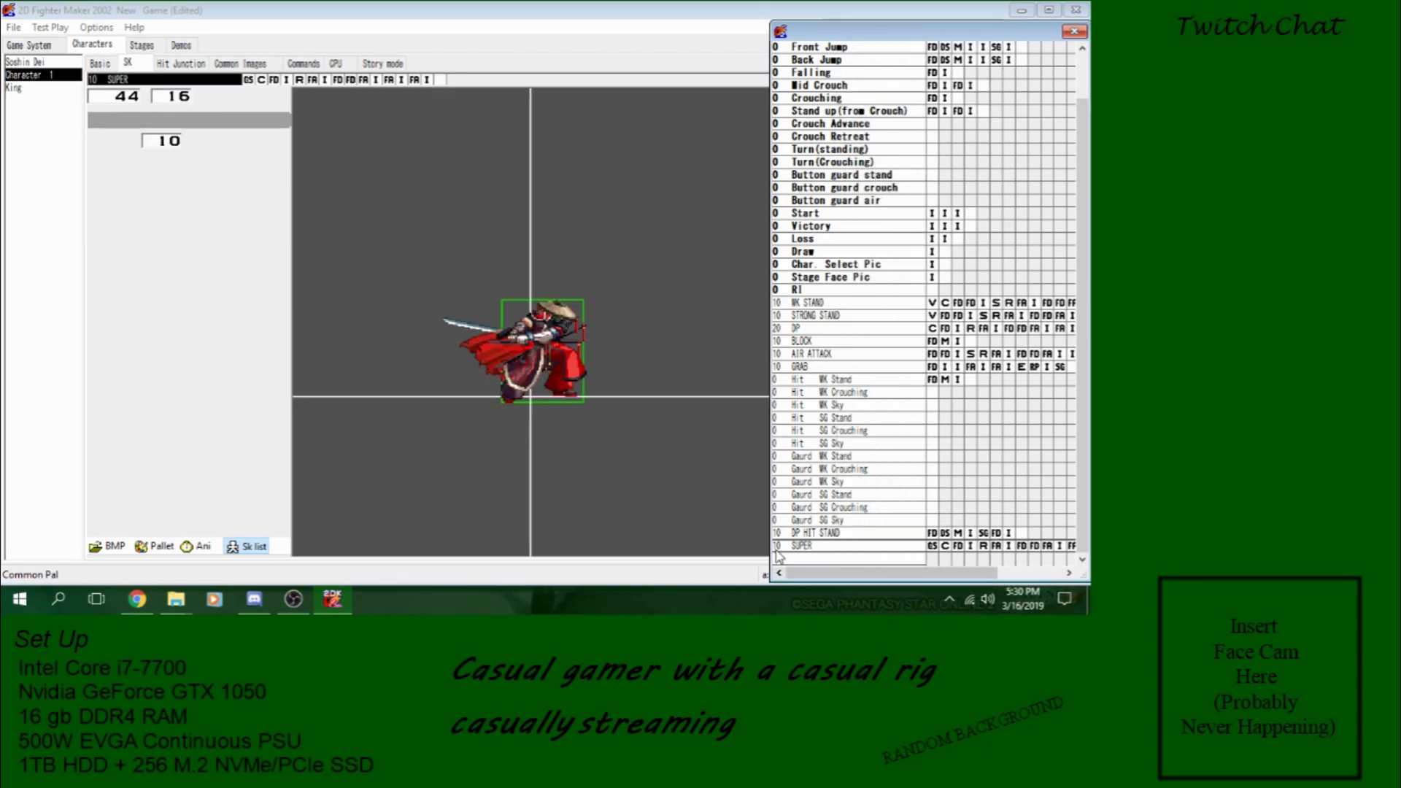
{"action": "left_click", "coordinate": [161, 144]}
{"action": "scroll", "coordinate": [162, 144], "scroll_direction": "up", "scroll_amount": 1}
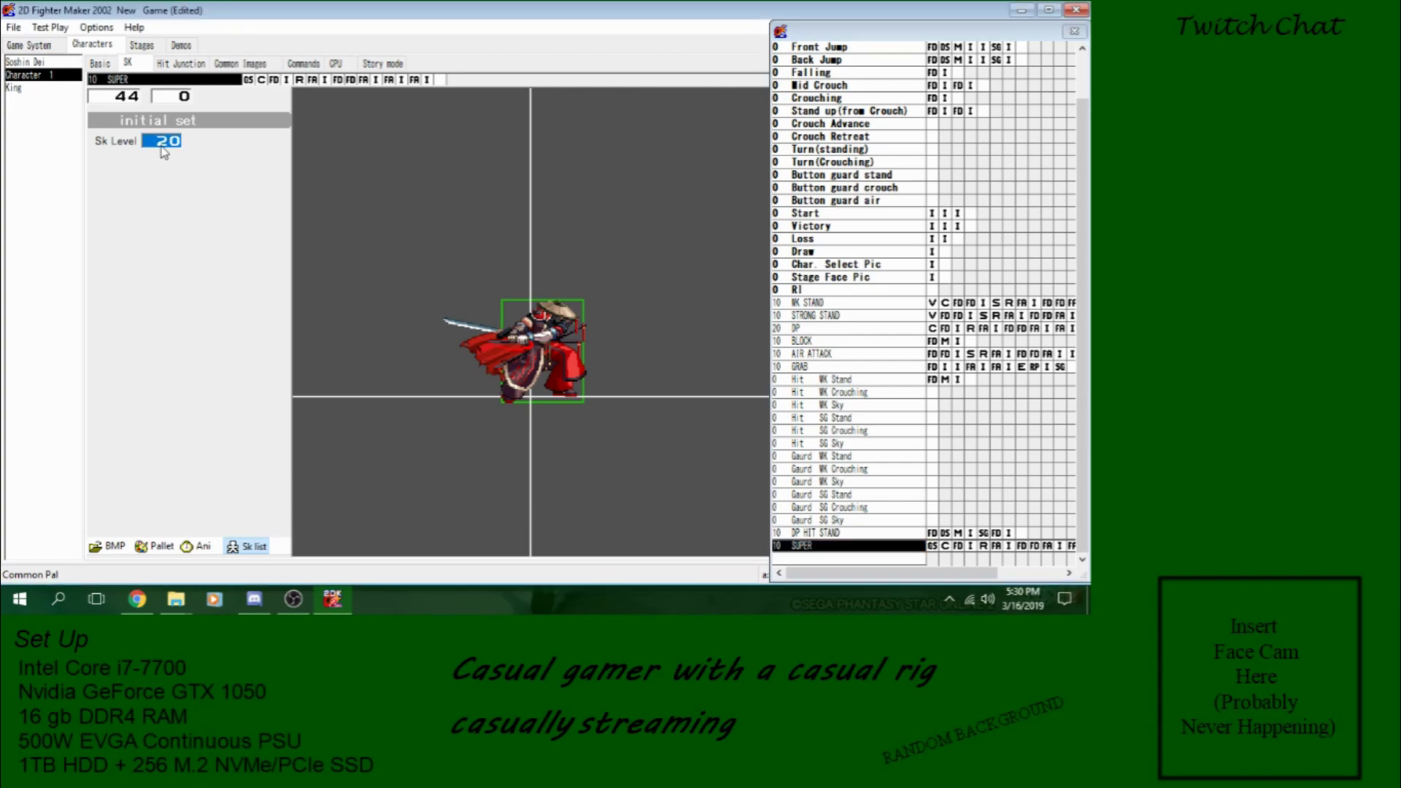
{"action": "left_click", "coordinate": [932, 547]}
{"action": "left_click", "coordinate": [945, 546]}
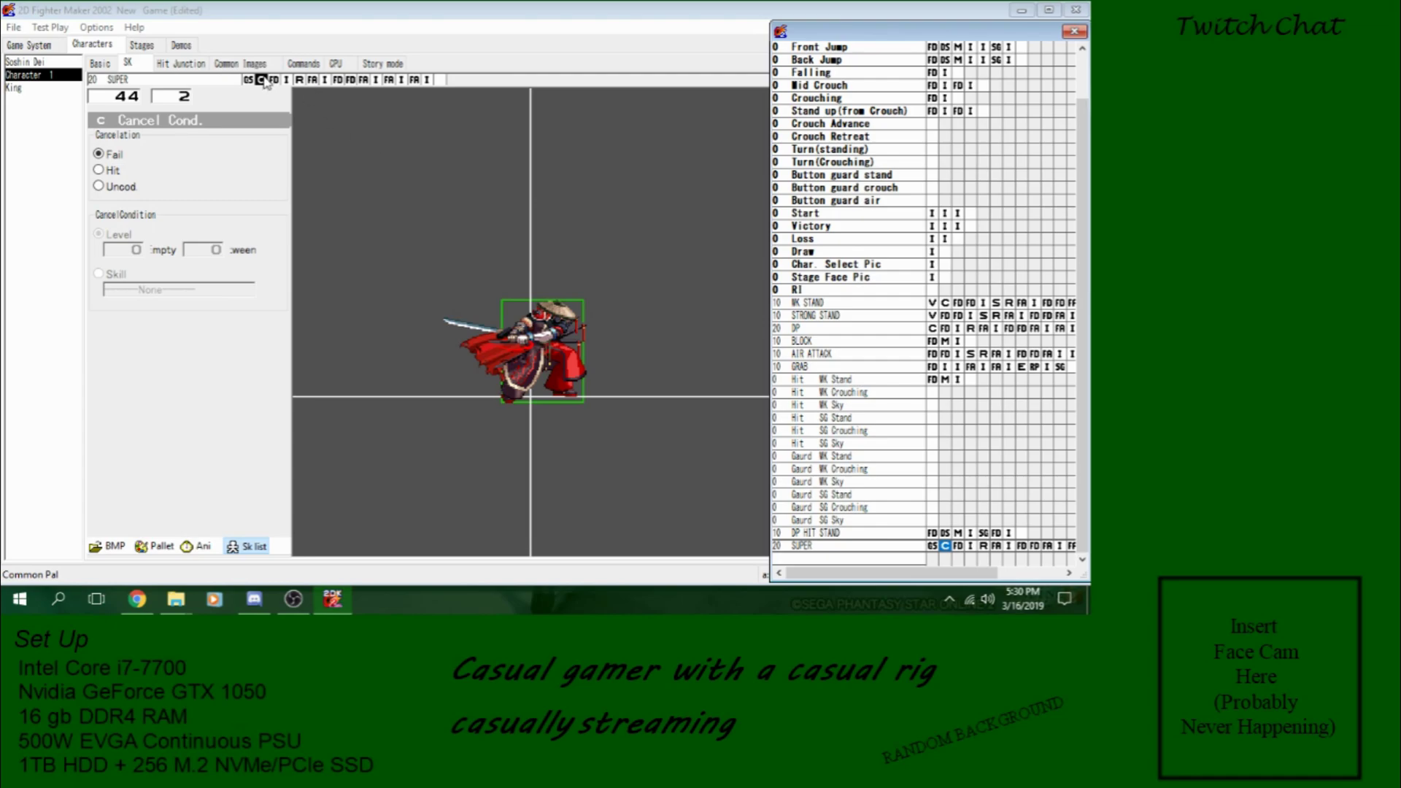
Step: Preview SUPER's animation, then insert a [PS] Time Stop step after its gauge check
{"action": "left_click", "coordinate": [198, 547]}
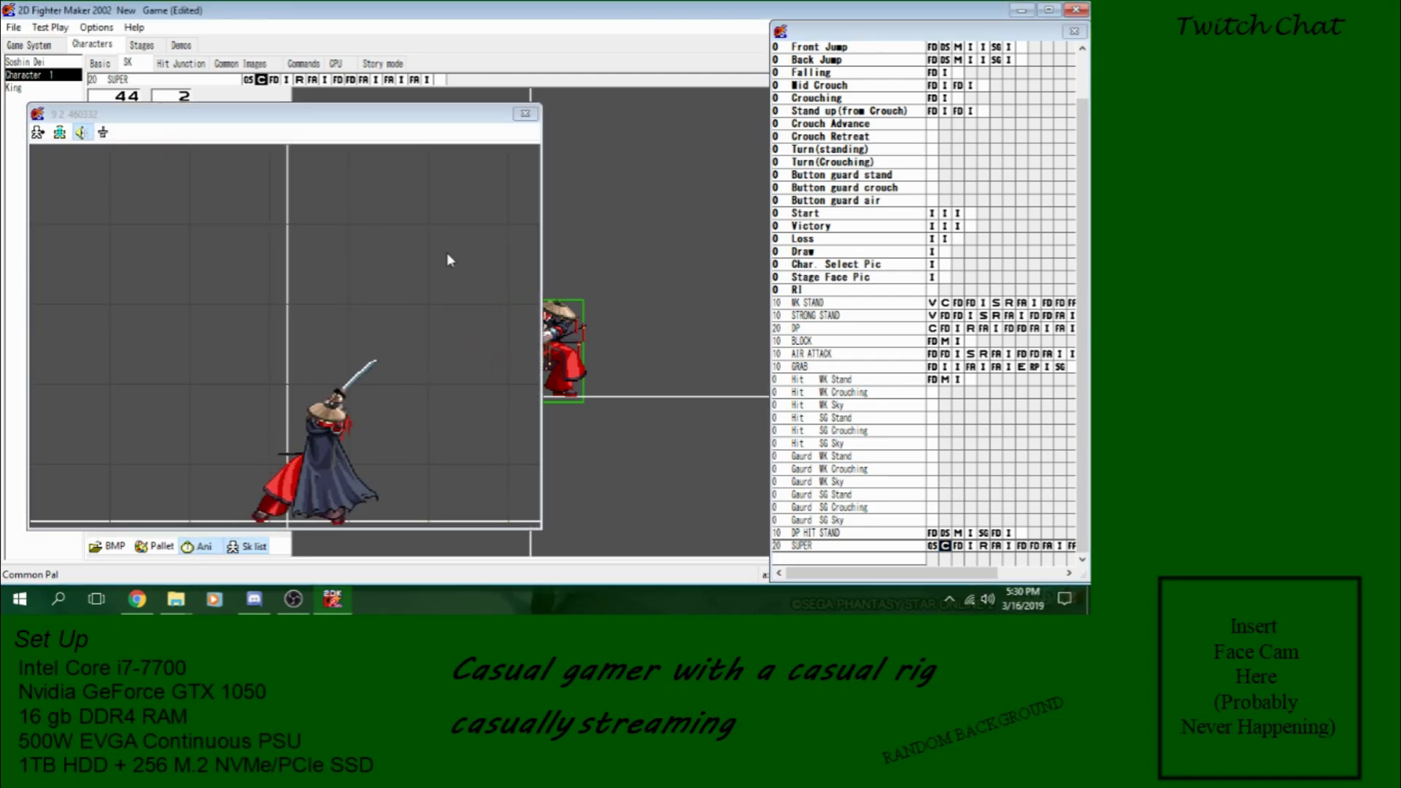
{"action": "left_click", "coordinate": [525, 115]}
{"action": "right_click", "coordinate": [262, 81]}
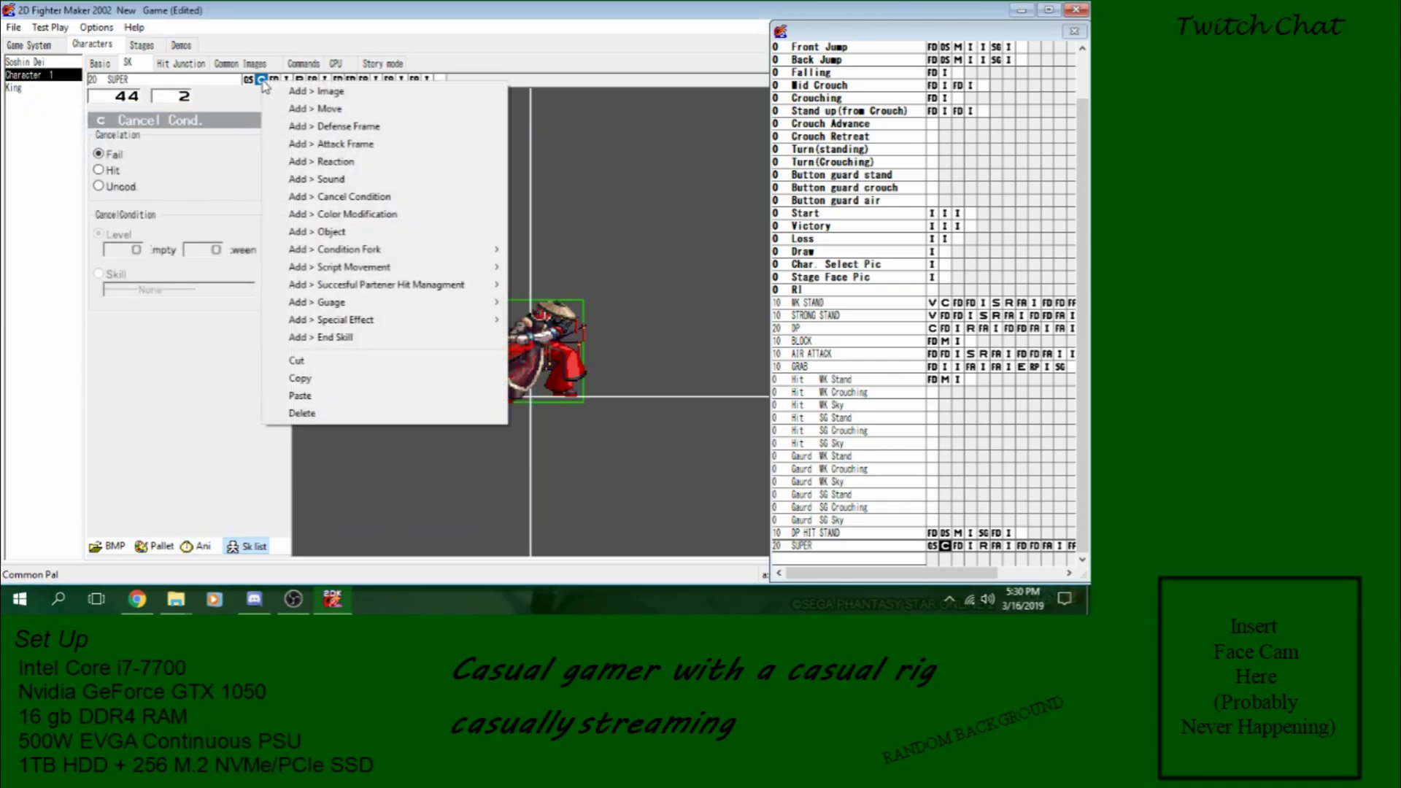
{"action": "mouse_move", "coordinate": [426, 284]}
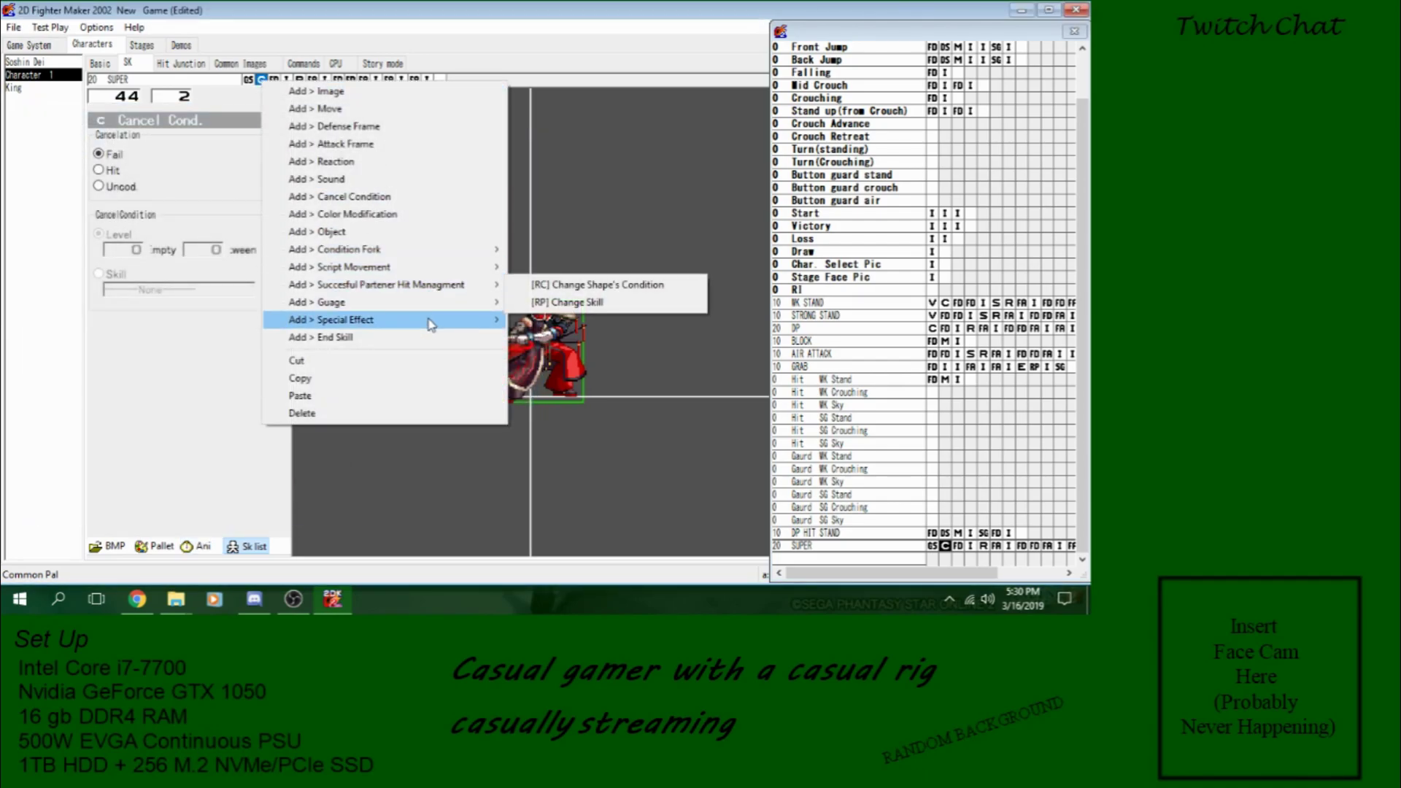
{"action": "mouse_move", "coordinate": [443, 330]}
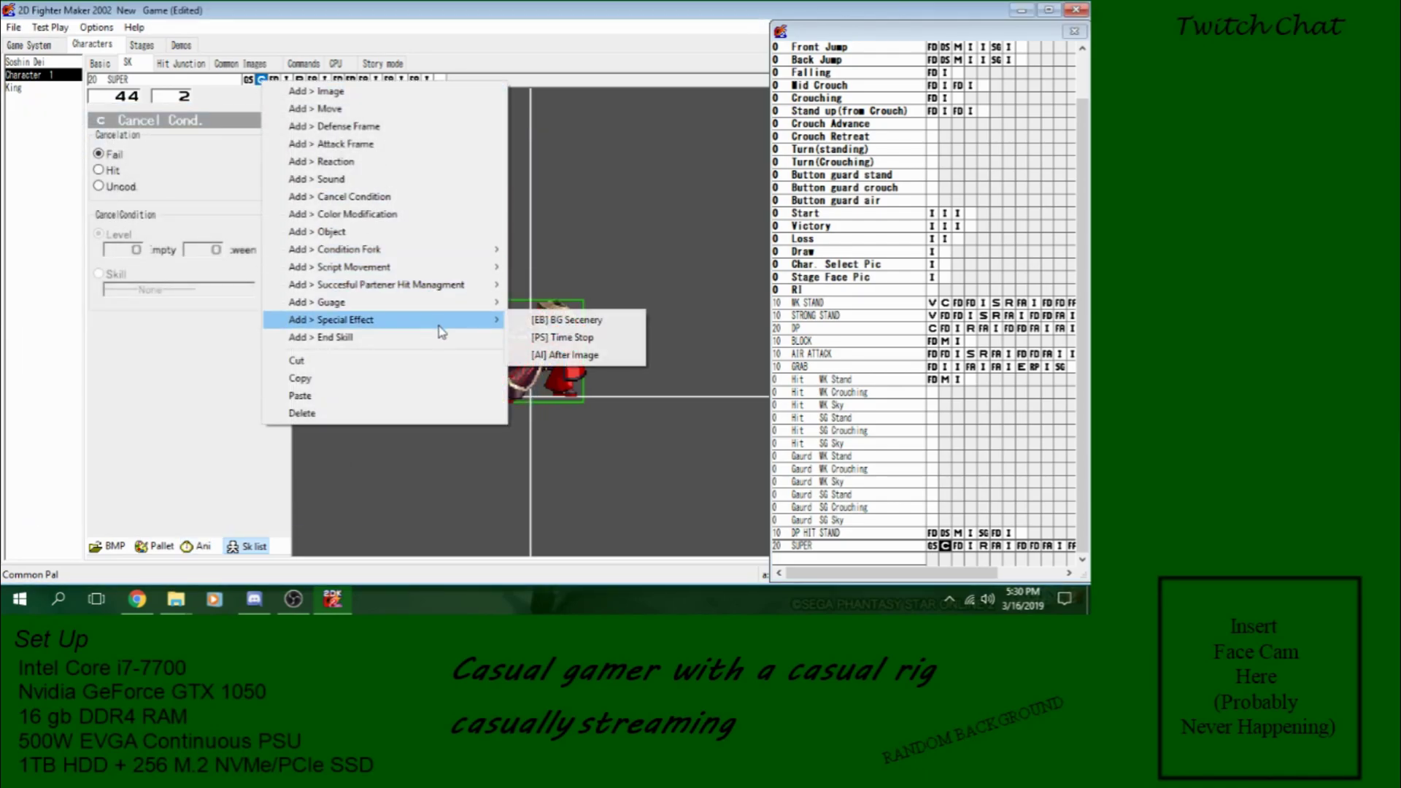
{"action": "left_click", "coordinate": [551, 339]}
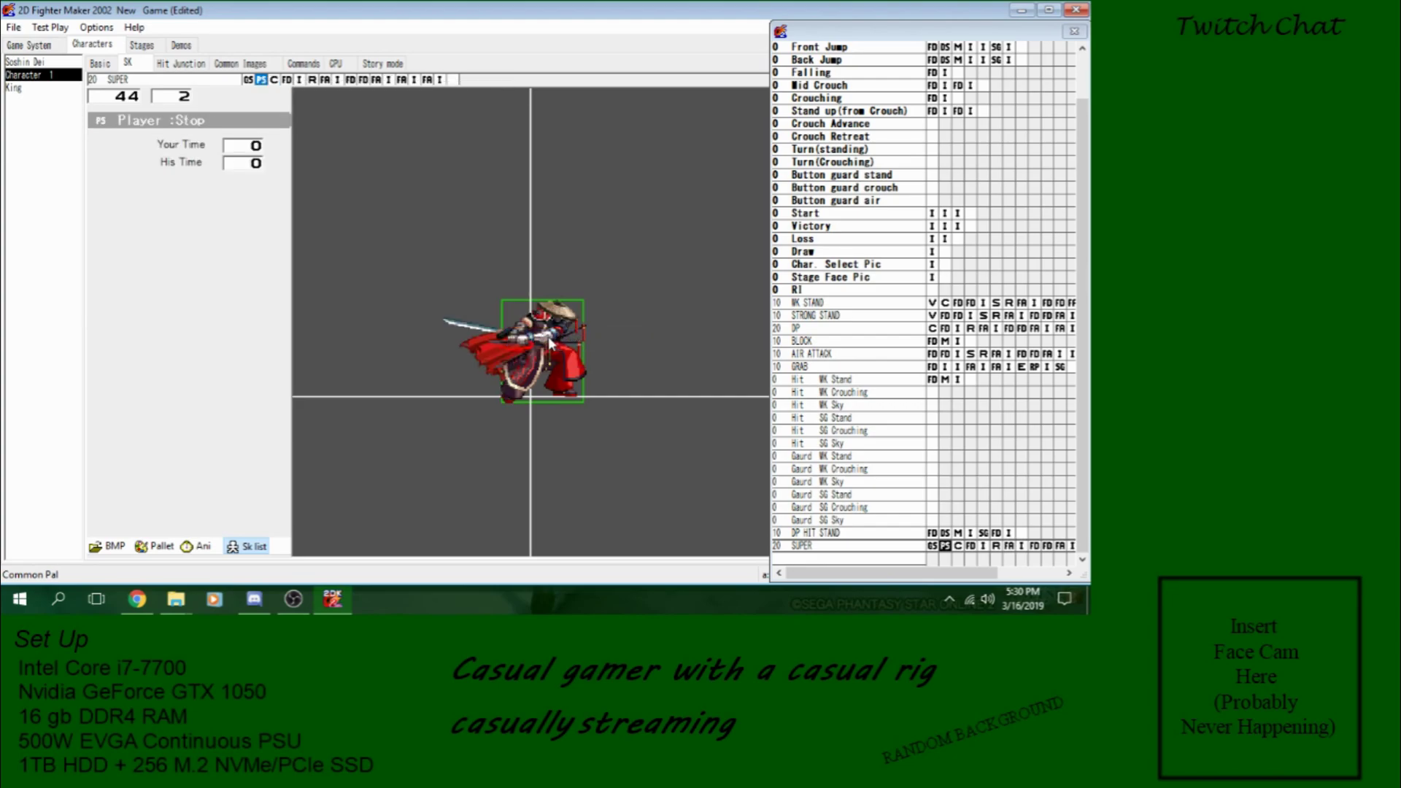
Step: Set the time stop's Your Time and His Time to 200 each
{"action": "left_click", "coordinate": [241, 146]}
{"action": "type", "text": "10100"}
{"action": "left_click", "coordinate": [238, 165]}
{"action": "type", "text": "100"}
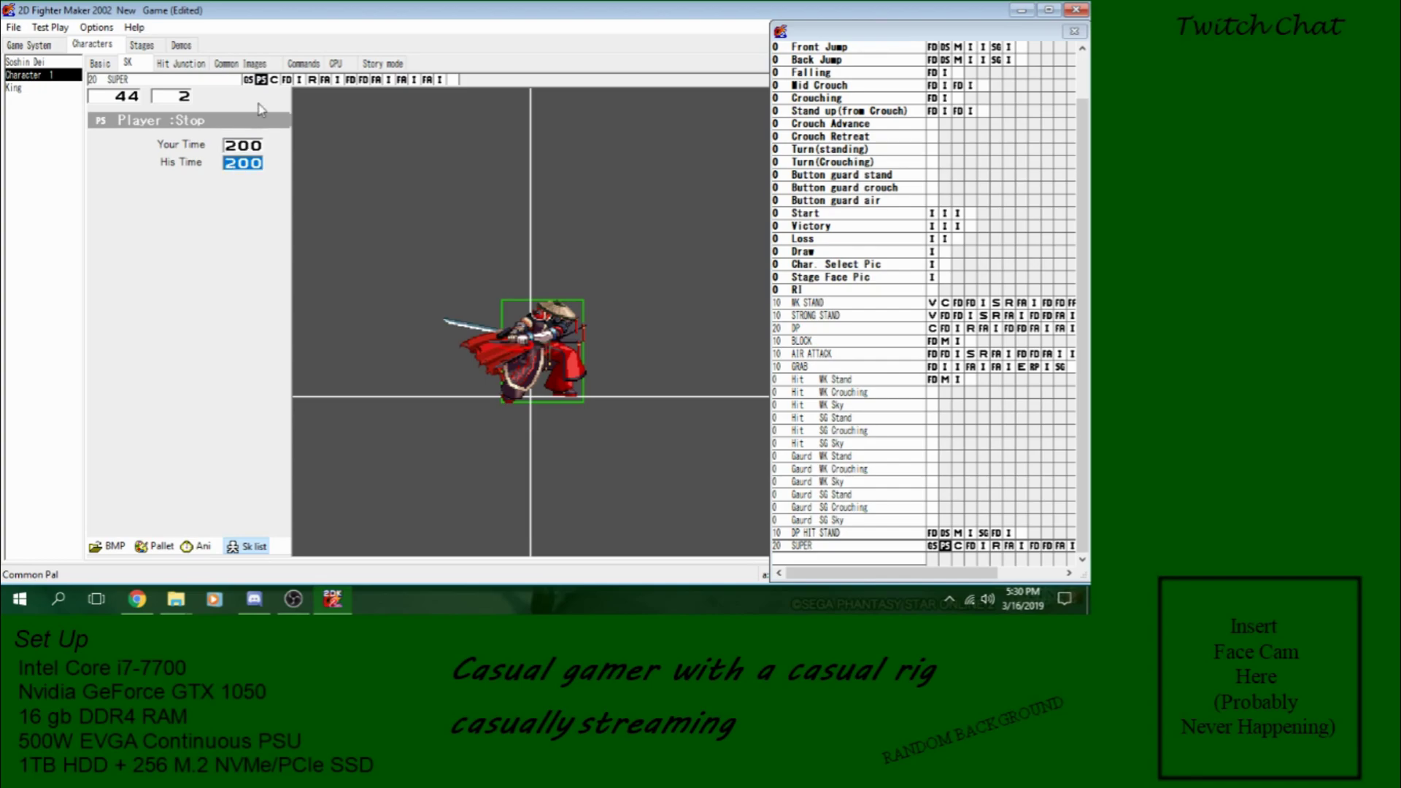
Step: Add an Object Occurrence step to SUPER at 292, 253 with Pic X Y and Point depth 127
{"action": "right_click", "coordinate": [278, 81]}
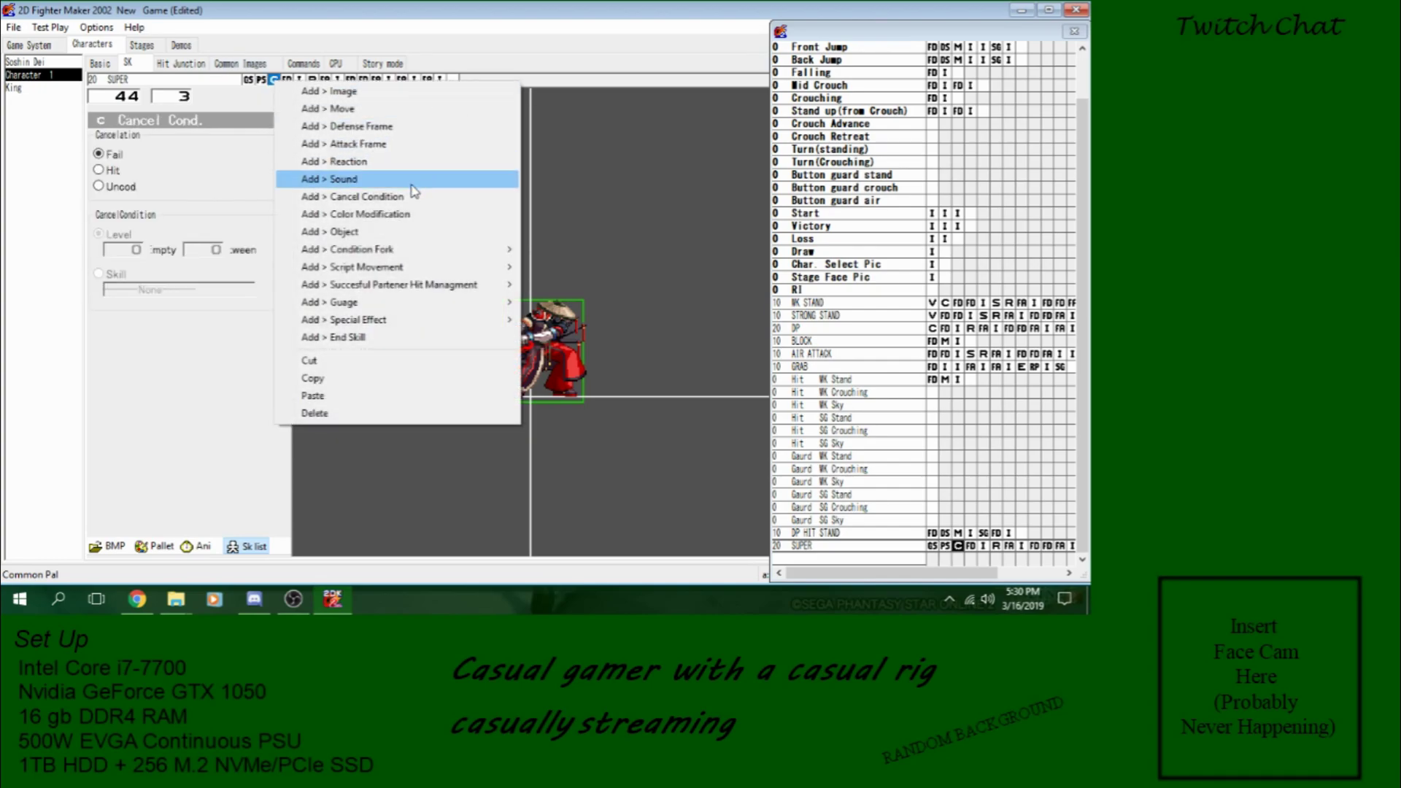
{"action": "left_click", "coordinate": [401, 234]}
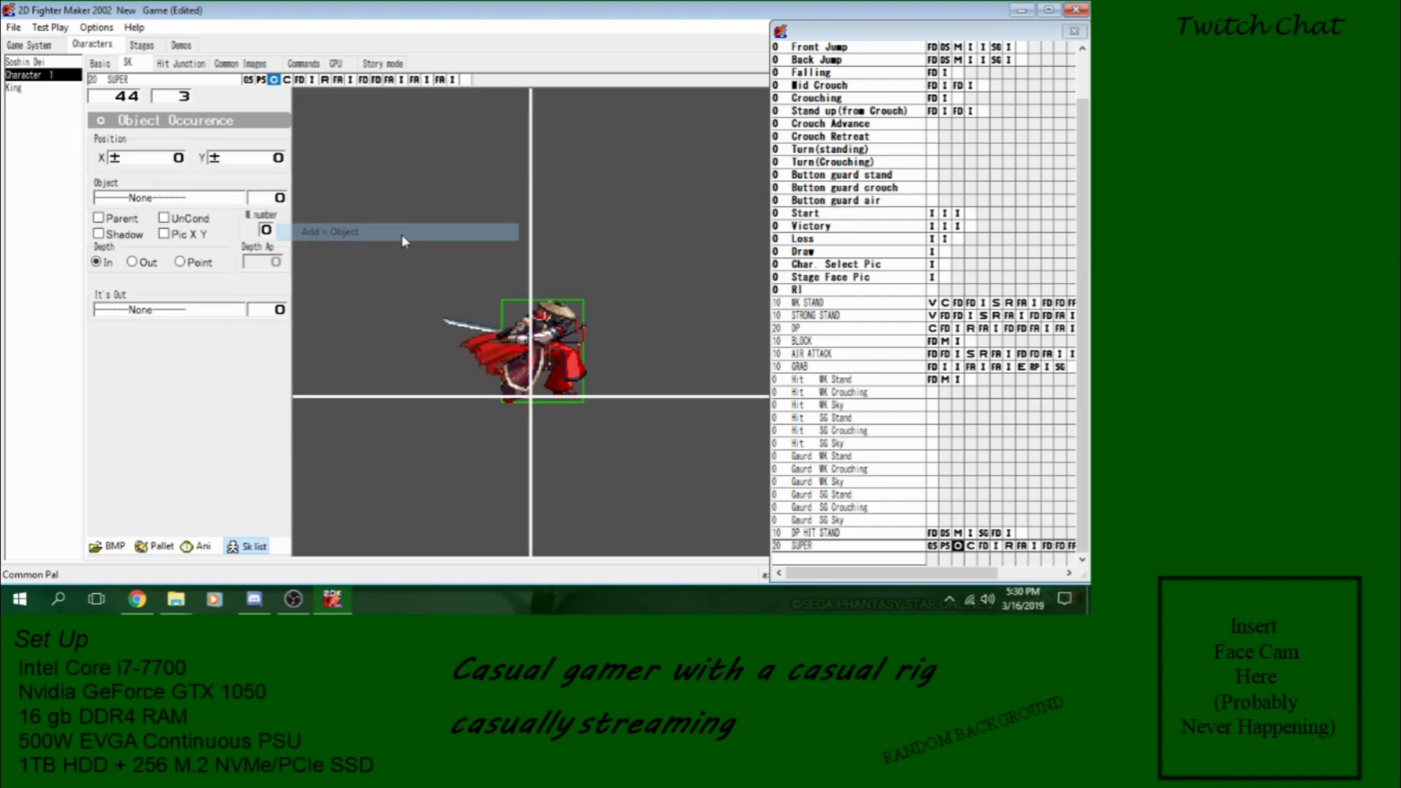
{"action": "left_click", "coordinate": [167, 235]}
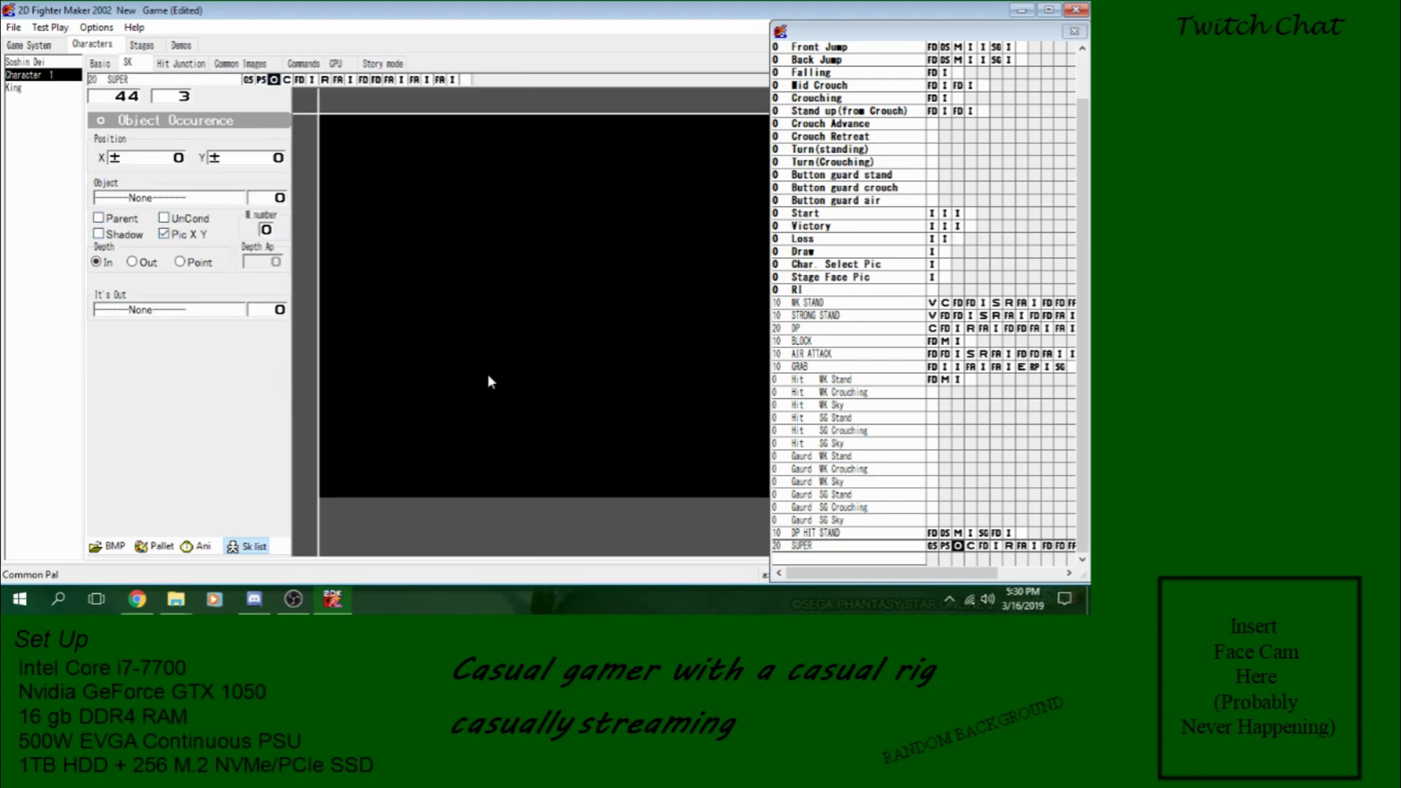
{"action": "left_click", "coordinate": [197, 264]}
{"action": "left_click", "coordinate": [255, 265]}
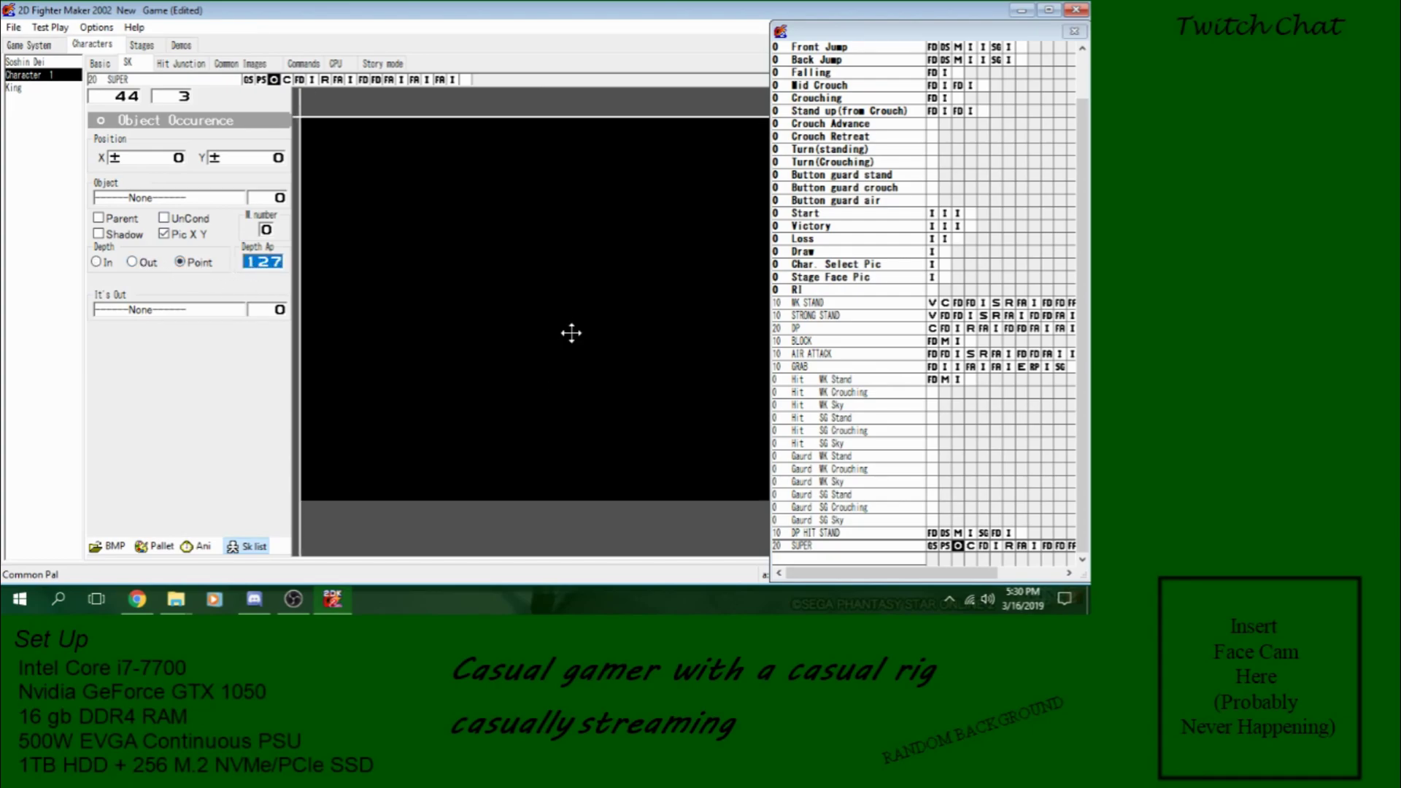
{"action": "left_click_drag", "start_coordinate": [540, 314], "coordinate": [533, 319]}
{"action": "left_click", "coordinate": [175, 198]}
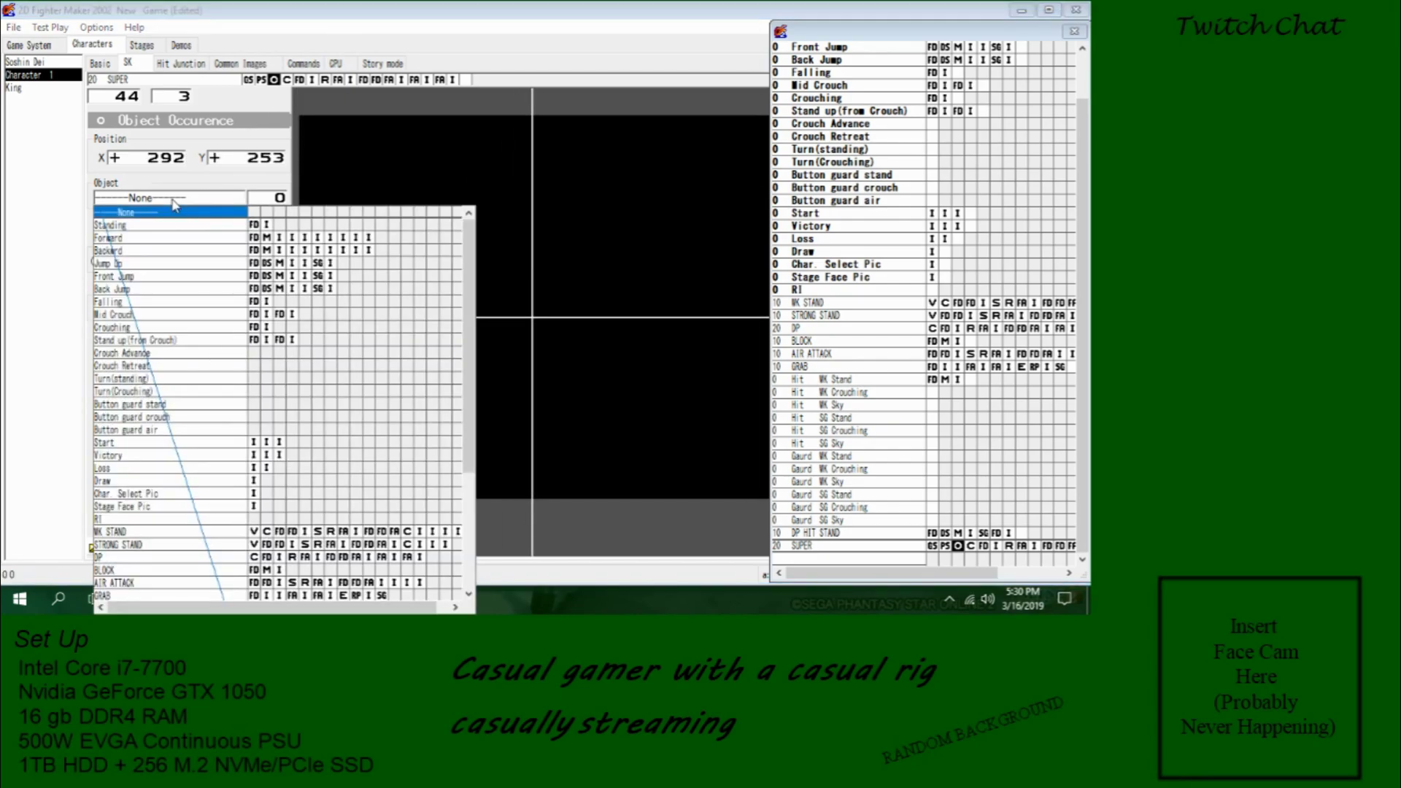
{"action": "left_click", "coordinate": [175, 199]}
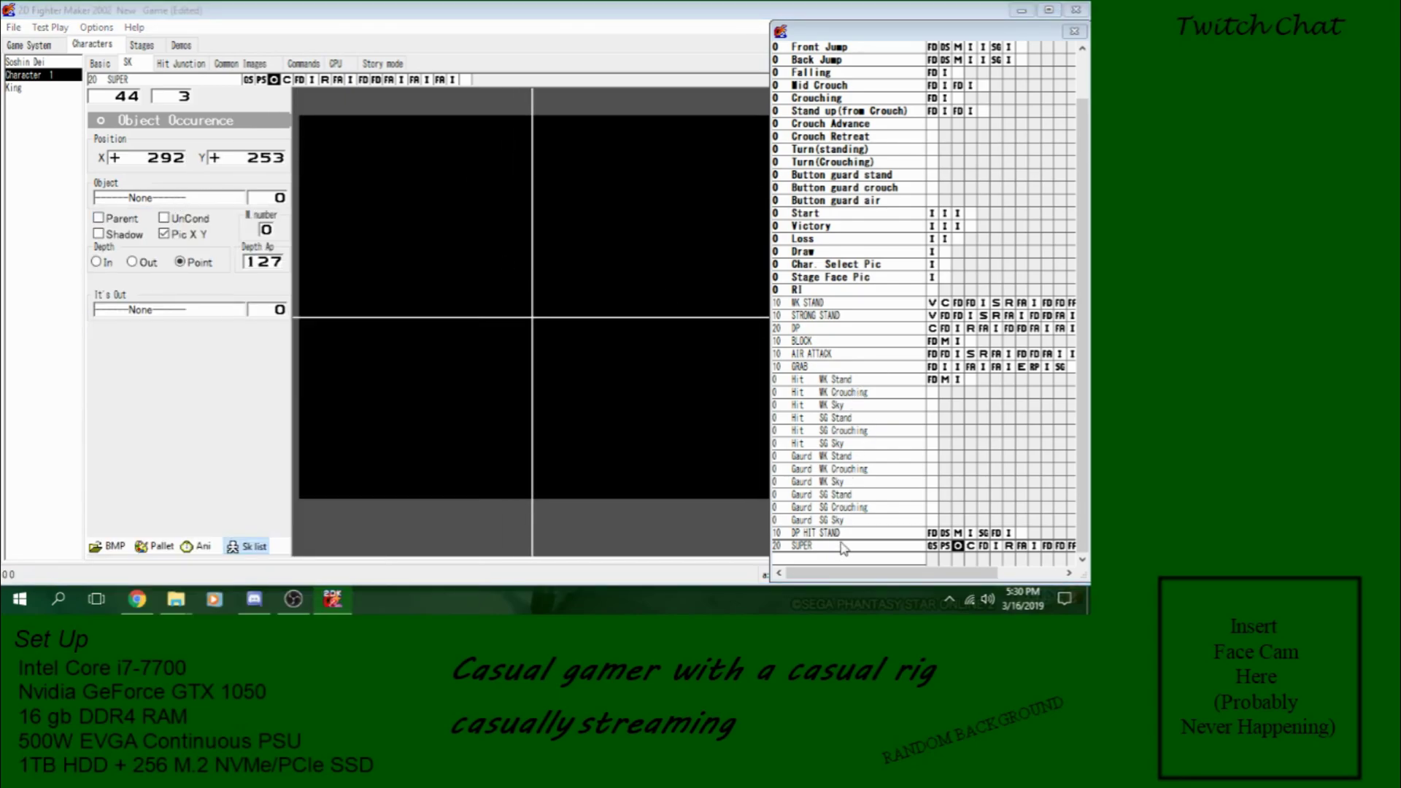
Step: Create a new skill named SUPER OBJECT
{"action": "left_click", "coordinate": [936, 278]}
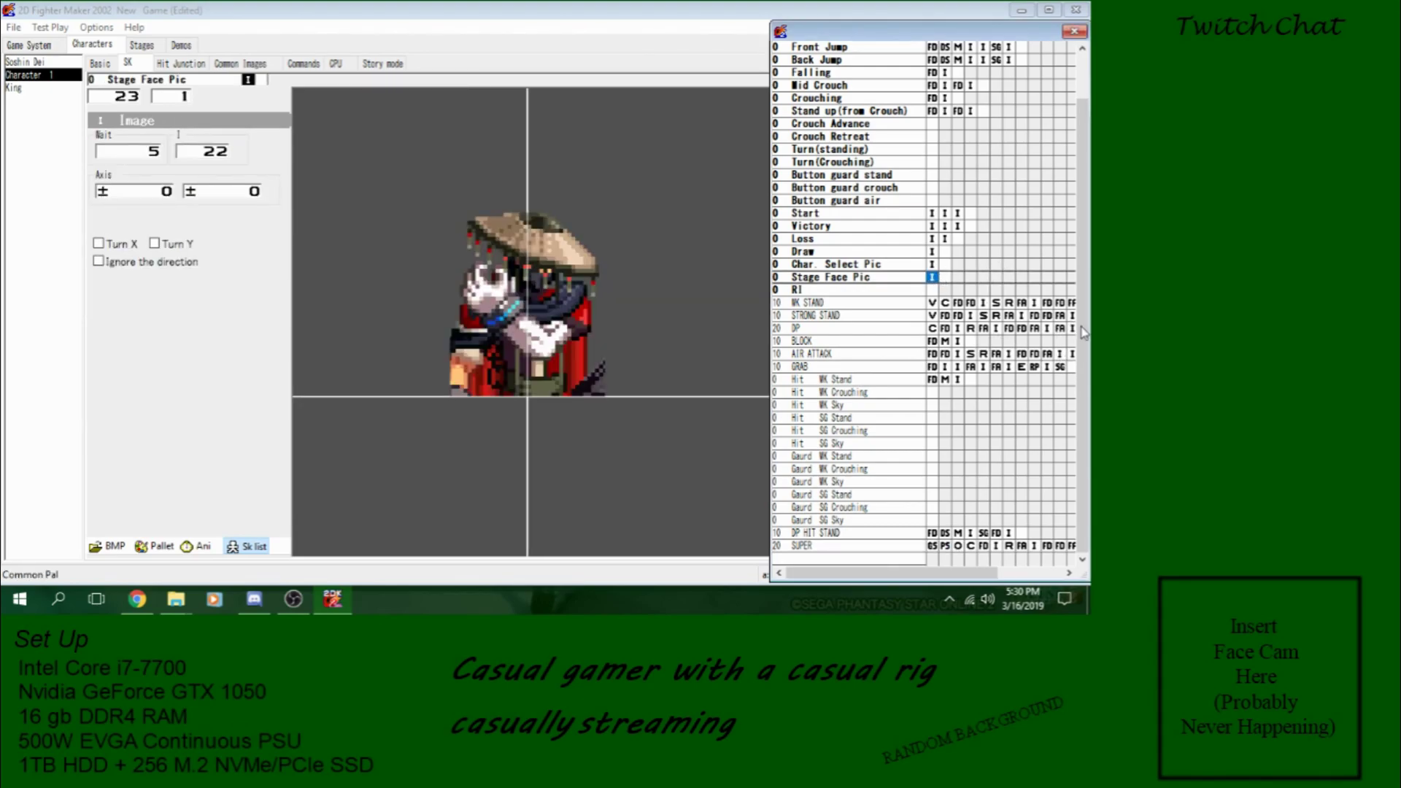
{"action": "double_click", "coordinate": [843, 559]}
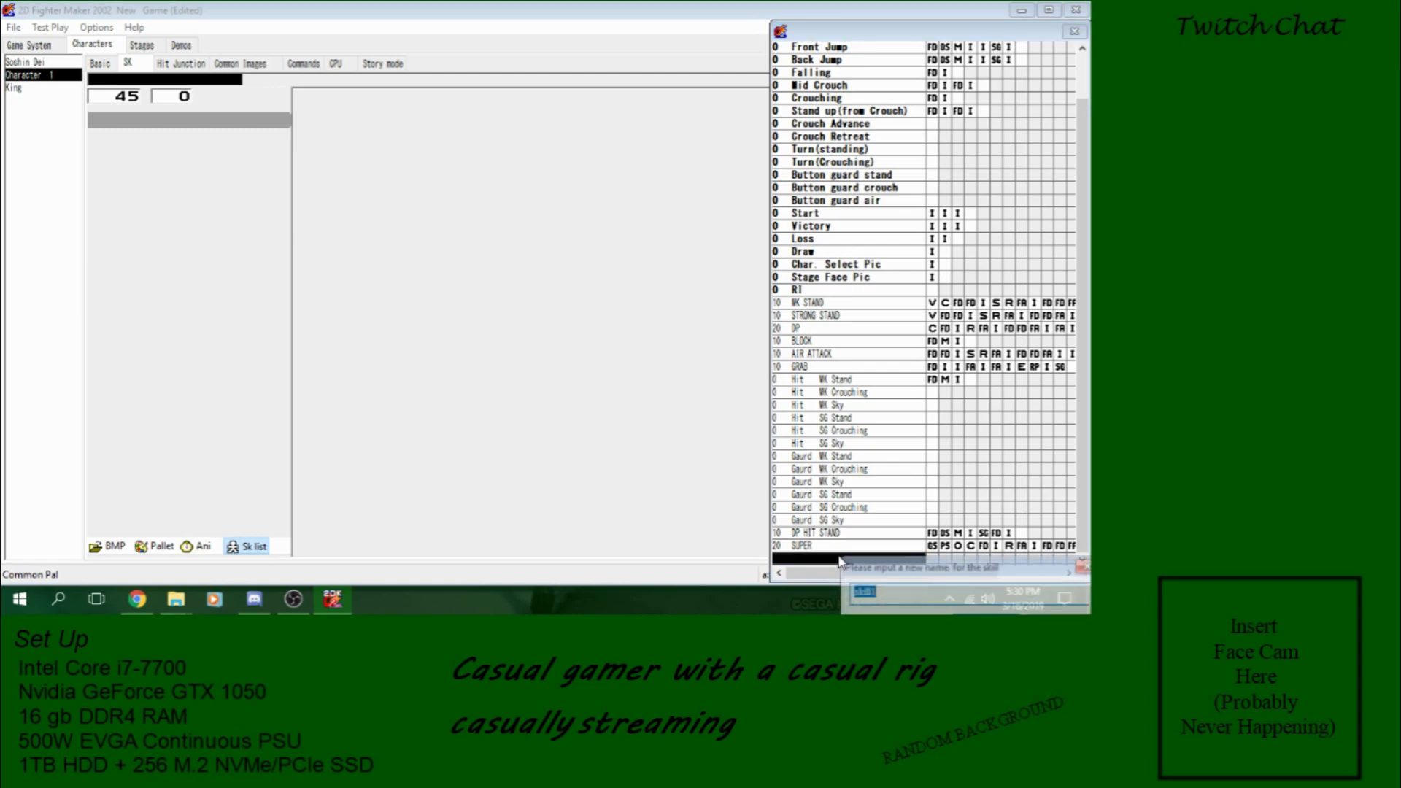
{"action": "type", "text": "SUPER"}
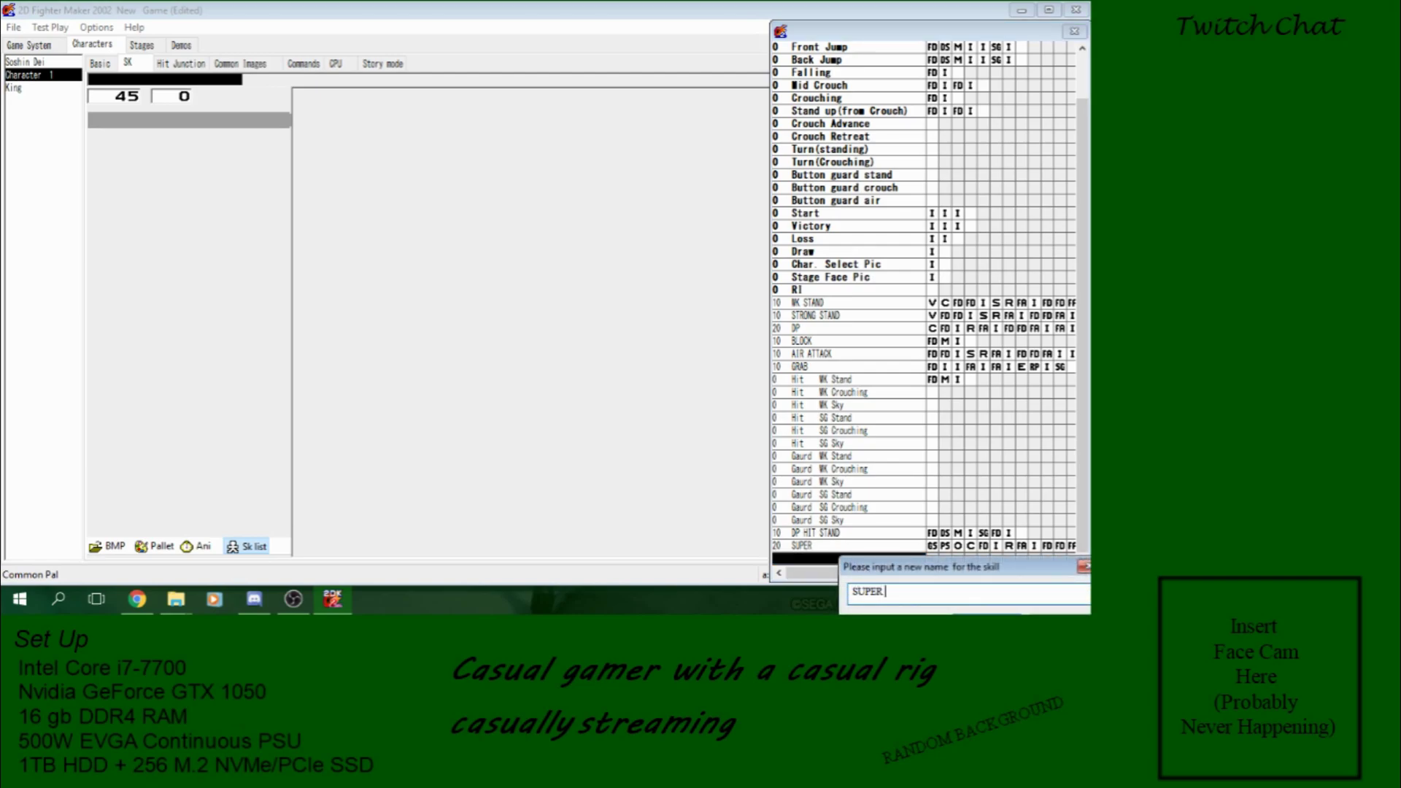
{"action": "type", "text": " OBJECT"}
{"action": "key", "text": "Return"}
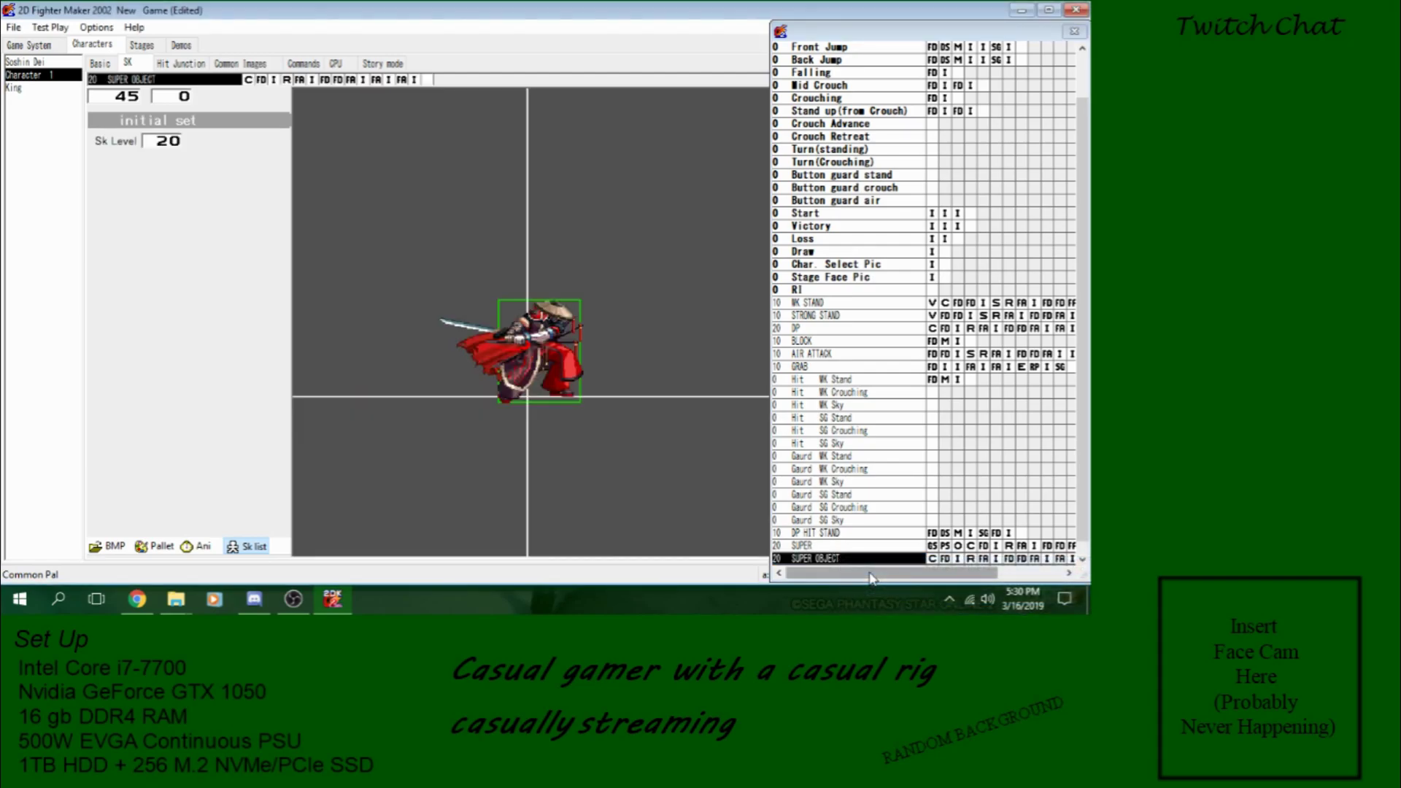
Step: Replace SUPER OBJECT's copied steps with the Stage Face Pic image step, waiting 200 frames
{"action": "left_click", "coordinate": [934, 559]}
{"action": "key", "text": "Delete"}
{"action": "key", "text": "Delete"}
{"action": "key", "text": "Delete"}
{"action": "key", "text": "Delete"}
{"action": "key", "text": "Delete"}
{"action": "key", "text": "Delete"}
{"action": "key", "text": "Delete"}
{"action": "key", "text": "Delete"}
{"action": "key", "text": "Delete"}
{"action": "key", "text": "Delete"}
{"action": "key", "text": "Delete"}
{"action": "key", "text": "Delete"}
{"action": "key", "text": "Delete"}
{"action": "key", "text": "Delete"}
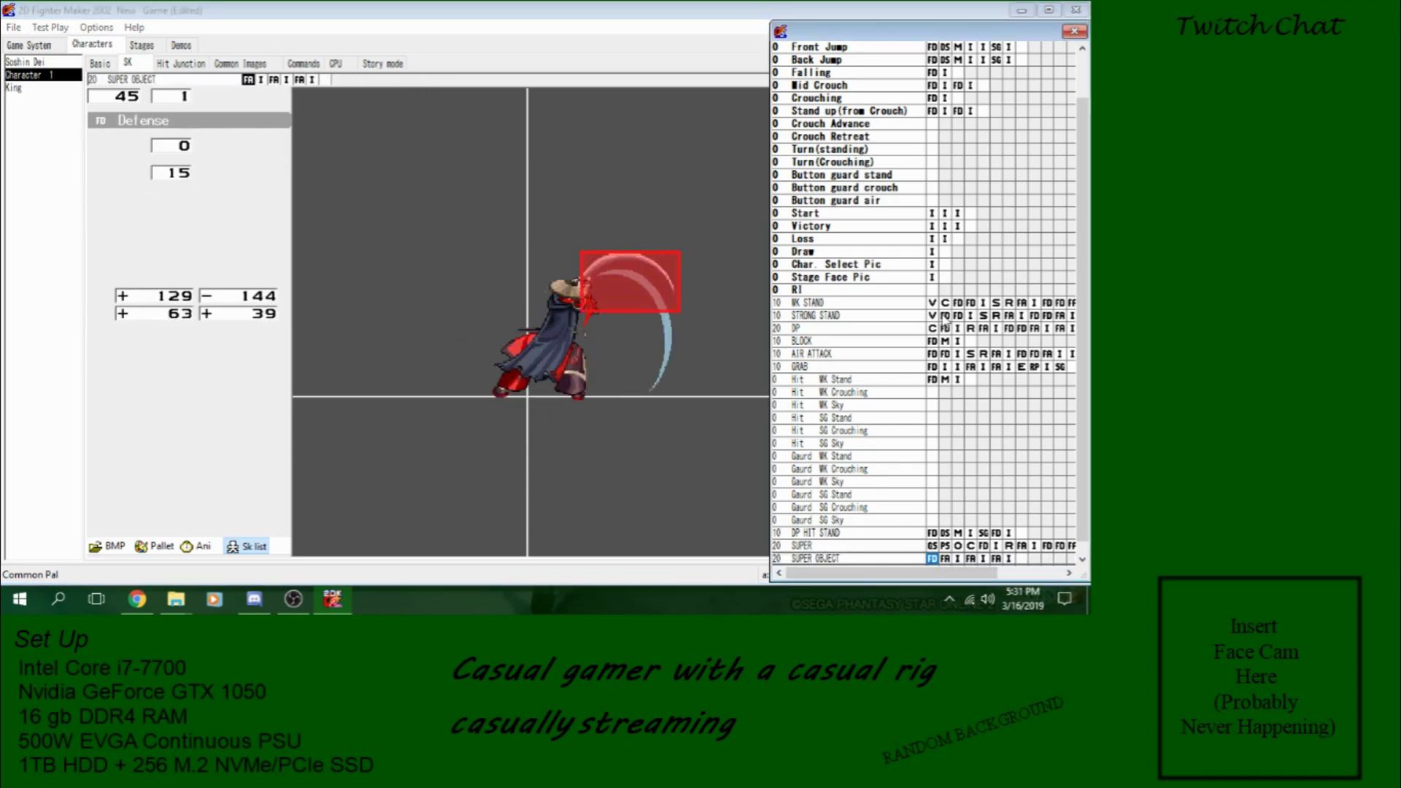
{"action": "left_click", "coordinate": [933, 278]}
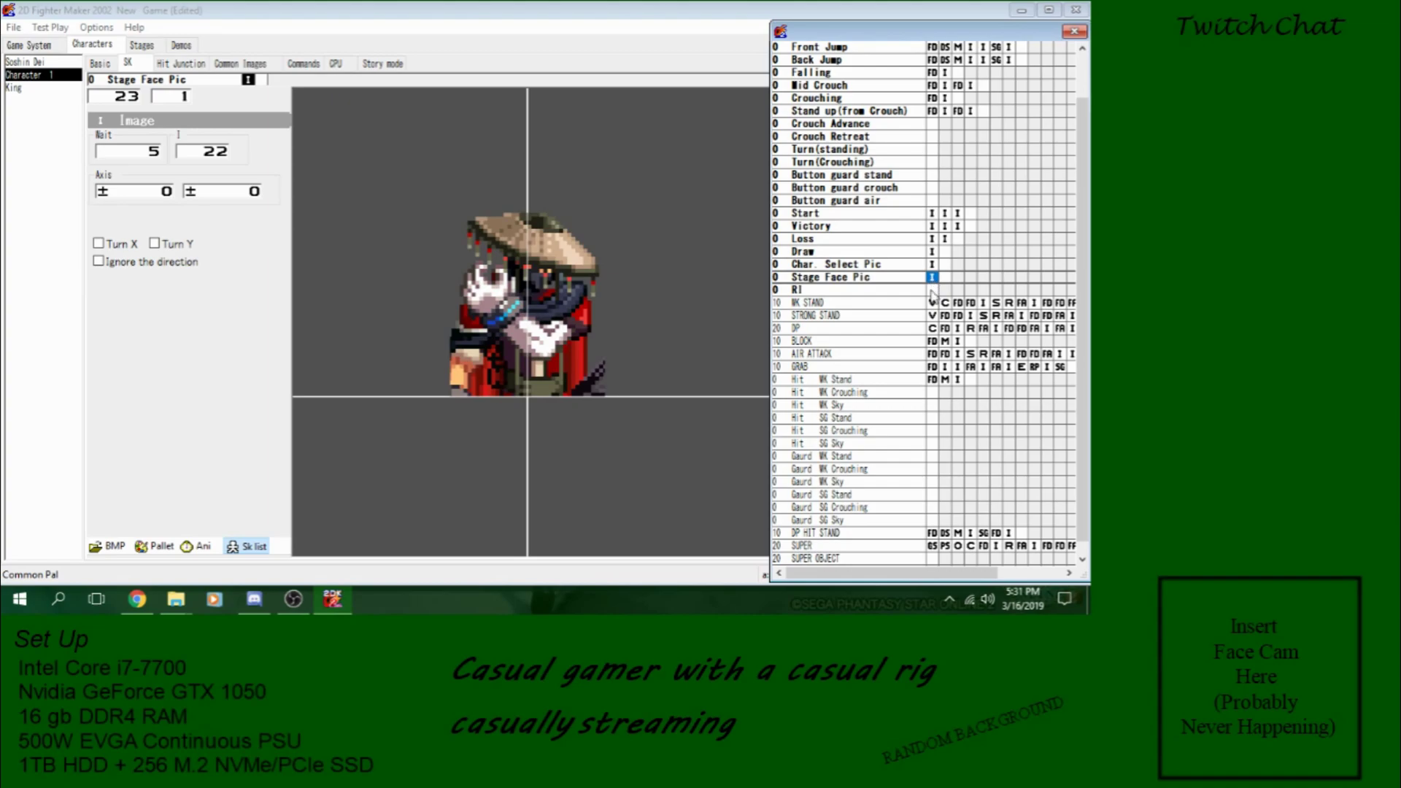
{"action": "left_click", "coordinate": [933, 558]}
{"action": "key", "text": "ctrl+v"}
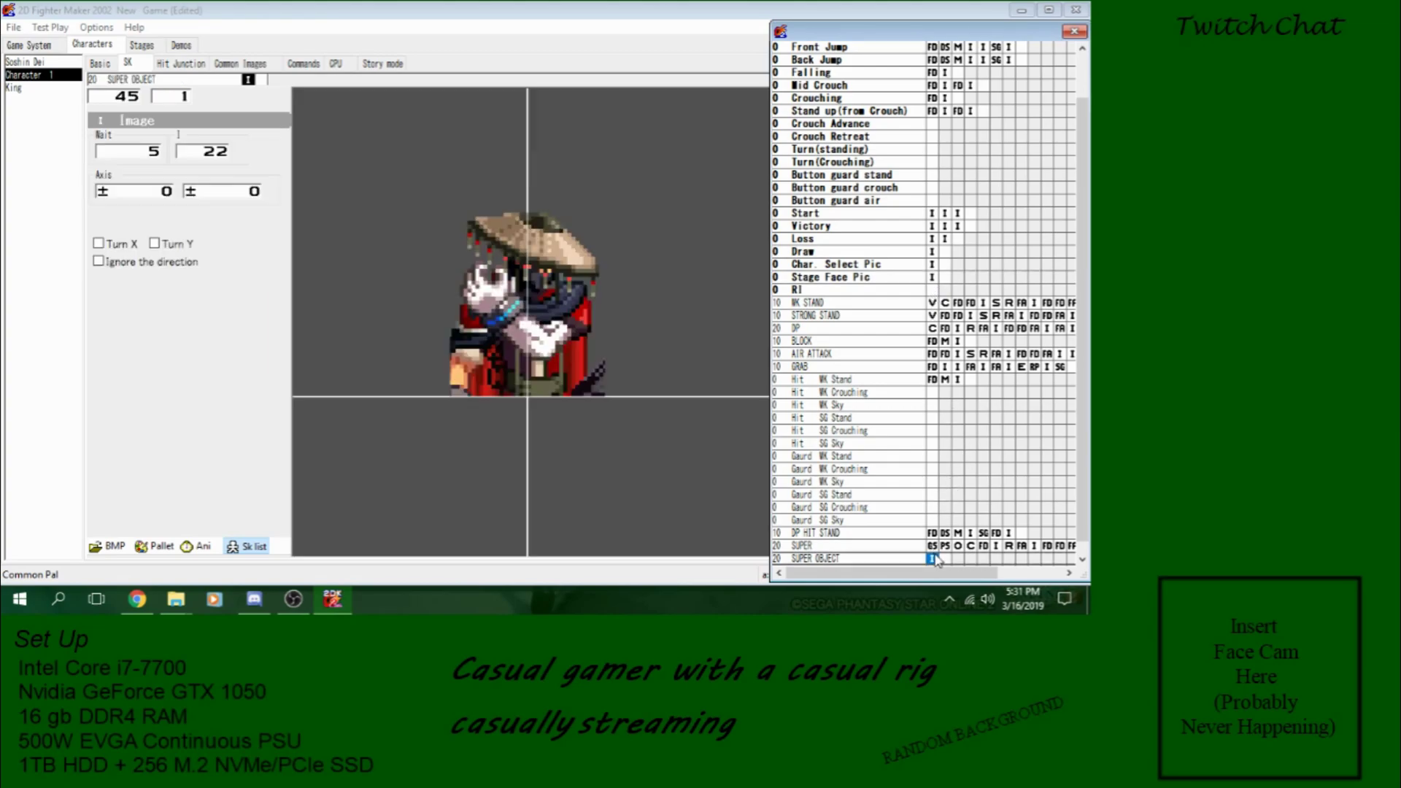
{"action": "left_click", "coordinate": [149, 153]}
{"action": "type", "text": "104"}
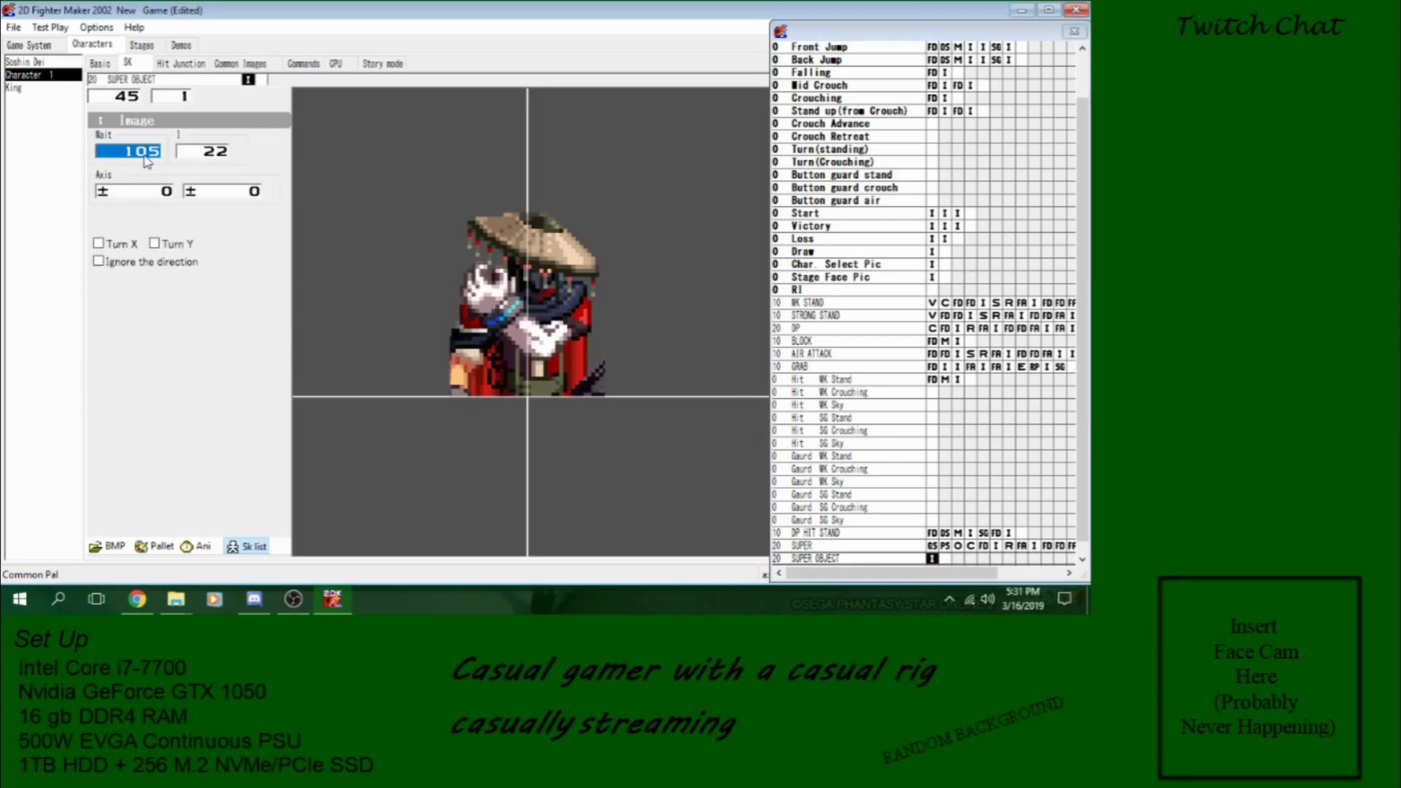
{"action": "type", "text": "200"}
Step: Set SUPER's Object Occurrence to spawn SUPER OBJECT with its point at 305, 478
{"action": "left_click", "coordinate": [958, 547]}
{"action": "left_click", "coordinate": [237, 200]}
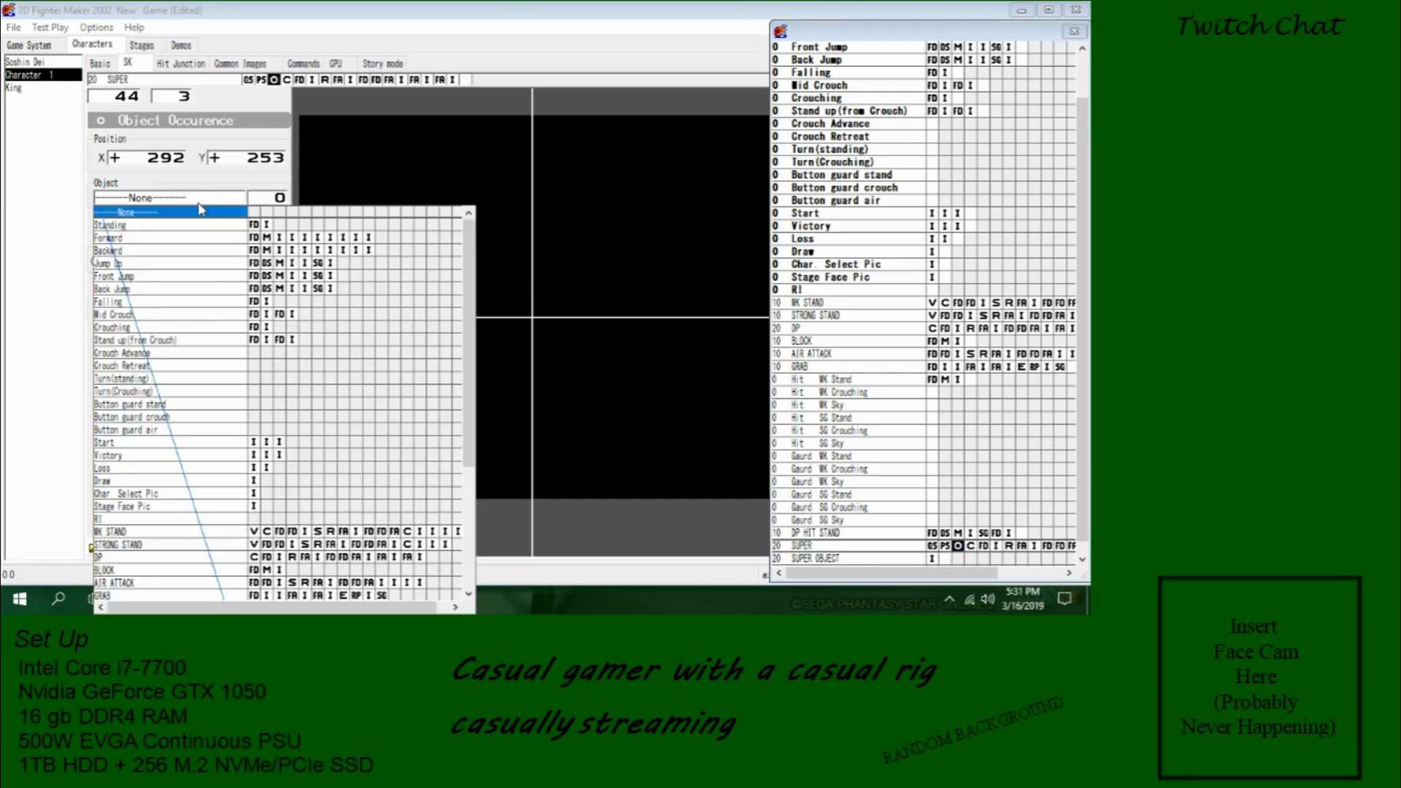
{"action": "scroll", "coordinate": [190, 409], "scroll_direction": "down", "scroll_amount": 4}
{"action": "left_click", "coordinate": [135, 571]}
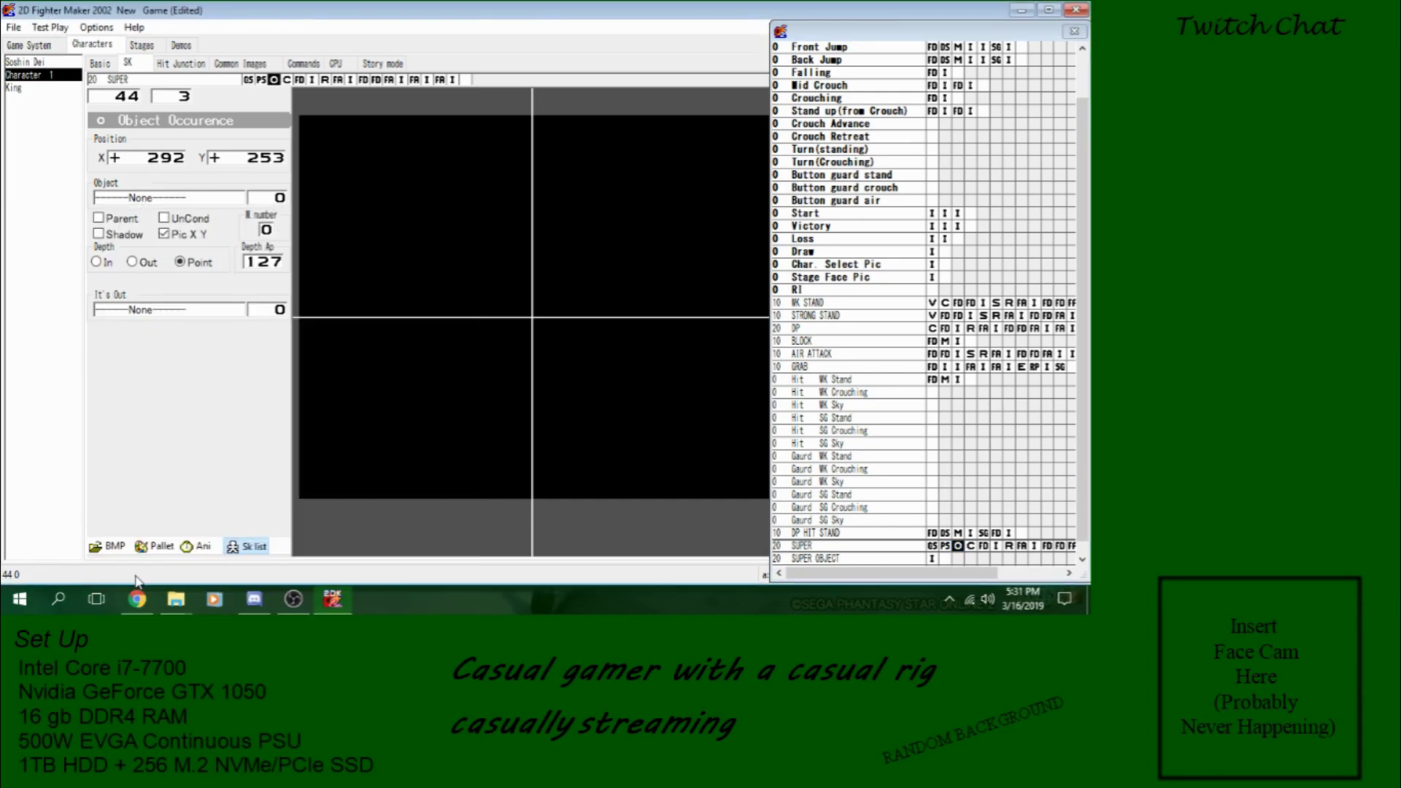
{"action": "left_click", "coordinate": [167, 199]}
{"action": "scroll", "coordinate": [278, 401], "scroll_direction": "down", "scroll_amount": 1}
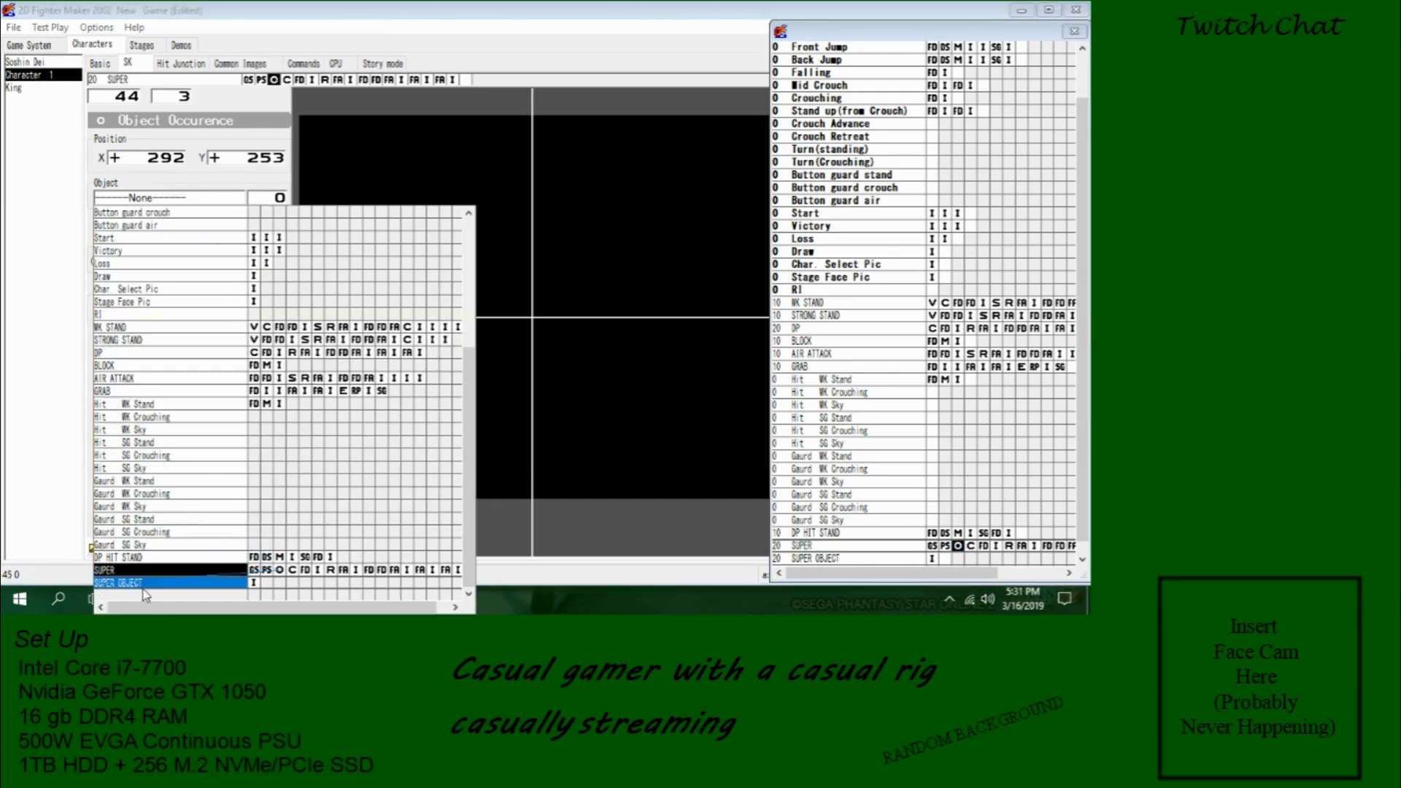
{"action": "left_click", "coordinate": [473, 396]}
{"action": "left_click_drag", "start_coordinate": [527, 329], "coordinate": [536, 494]}
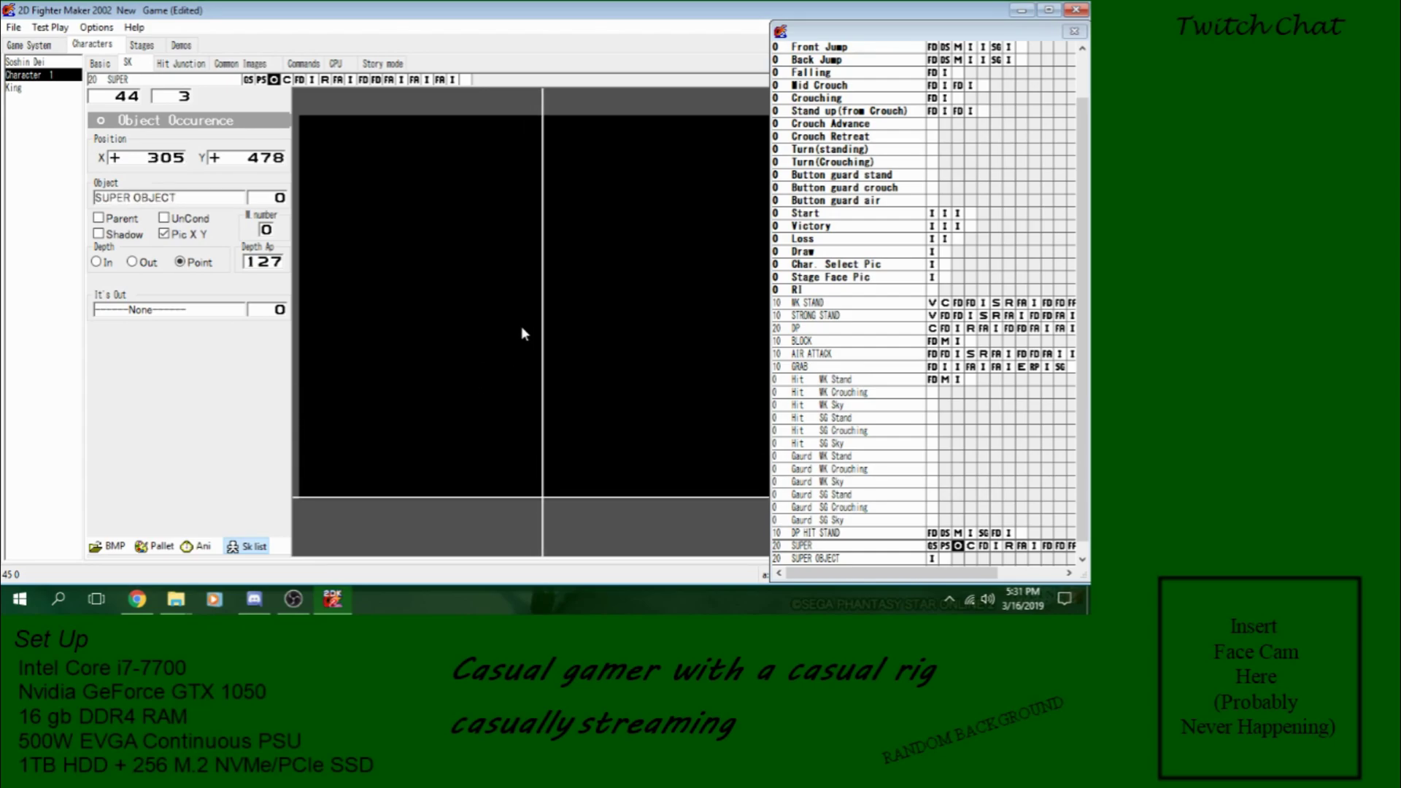
Step: Preview the SUPER animation, then make the object spawn unconditional with UnCond
{"action": "left_click", "coordinate": [194, 547]}
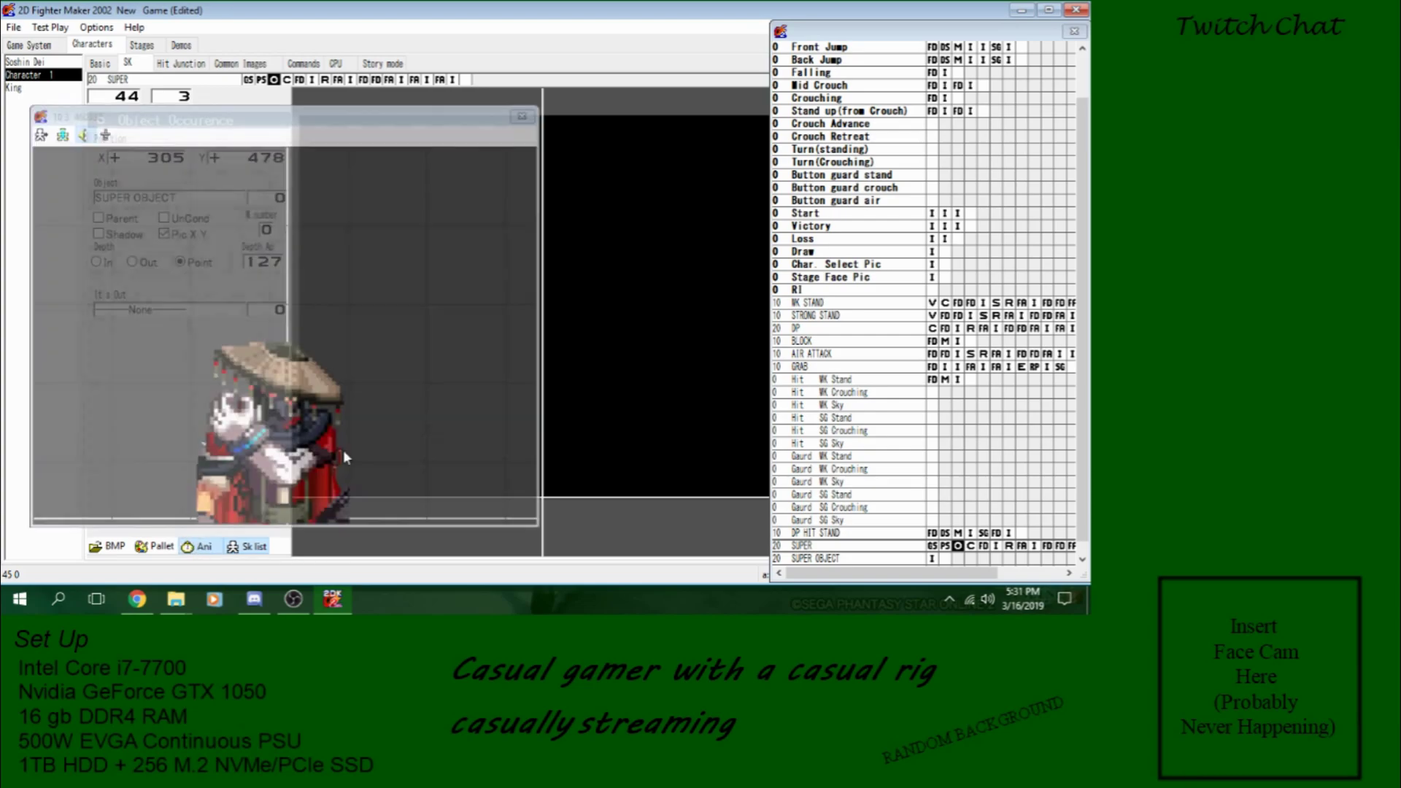
{"action": "left_click", "coordinate": [525, 114]}
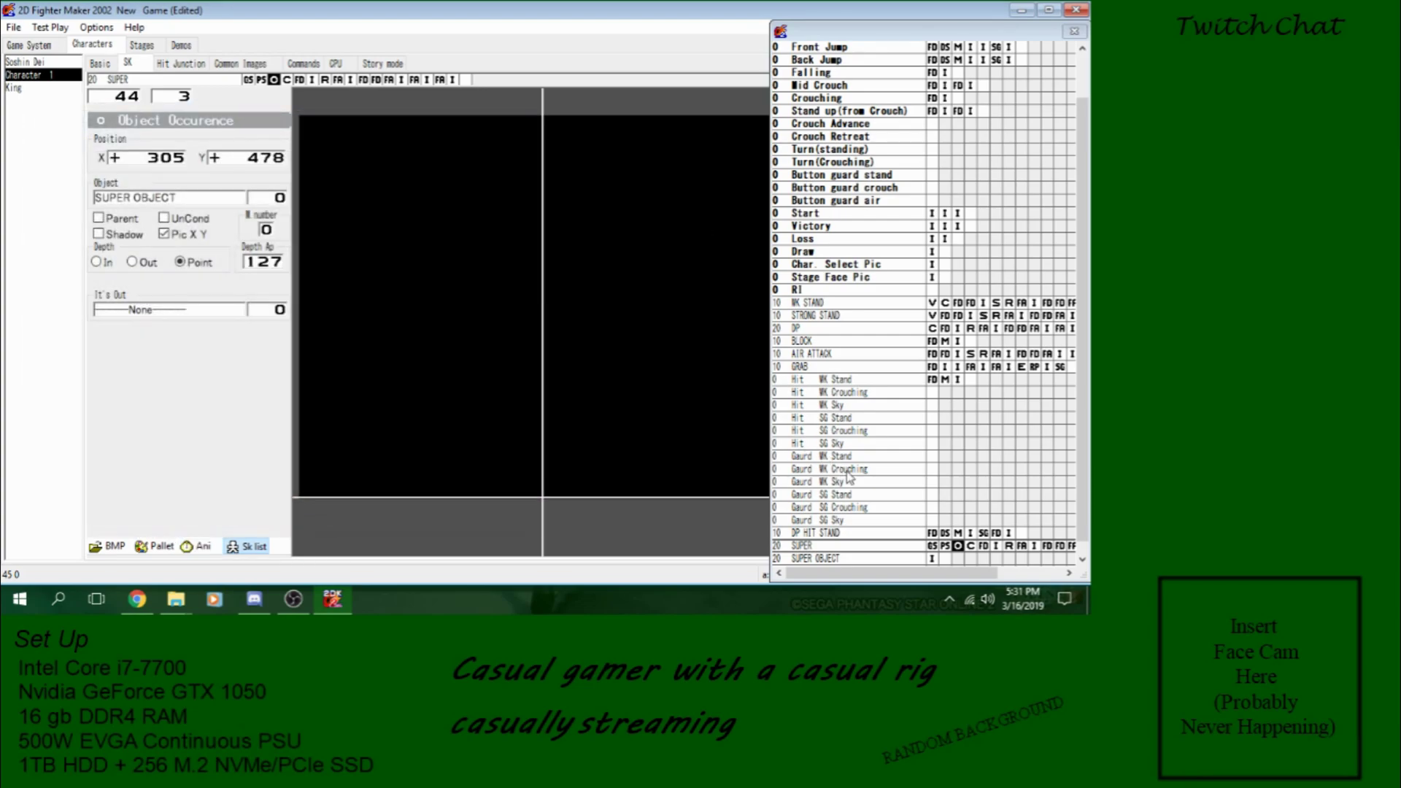
{"action": "left_click", "coordinate": [897, 548]}
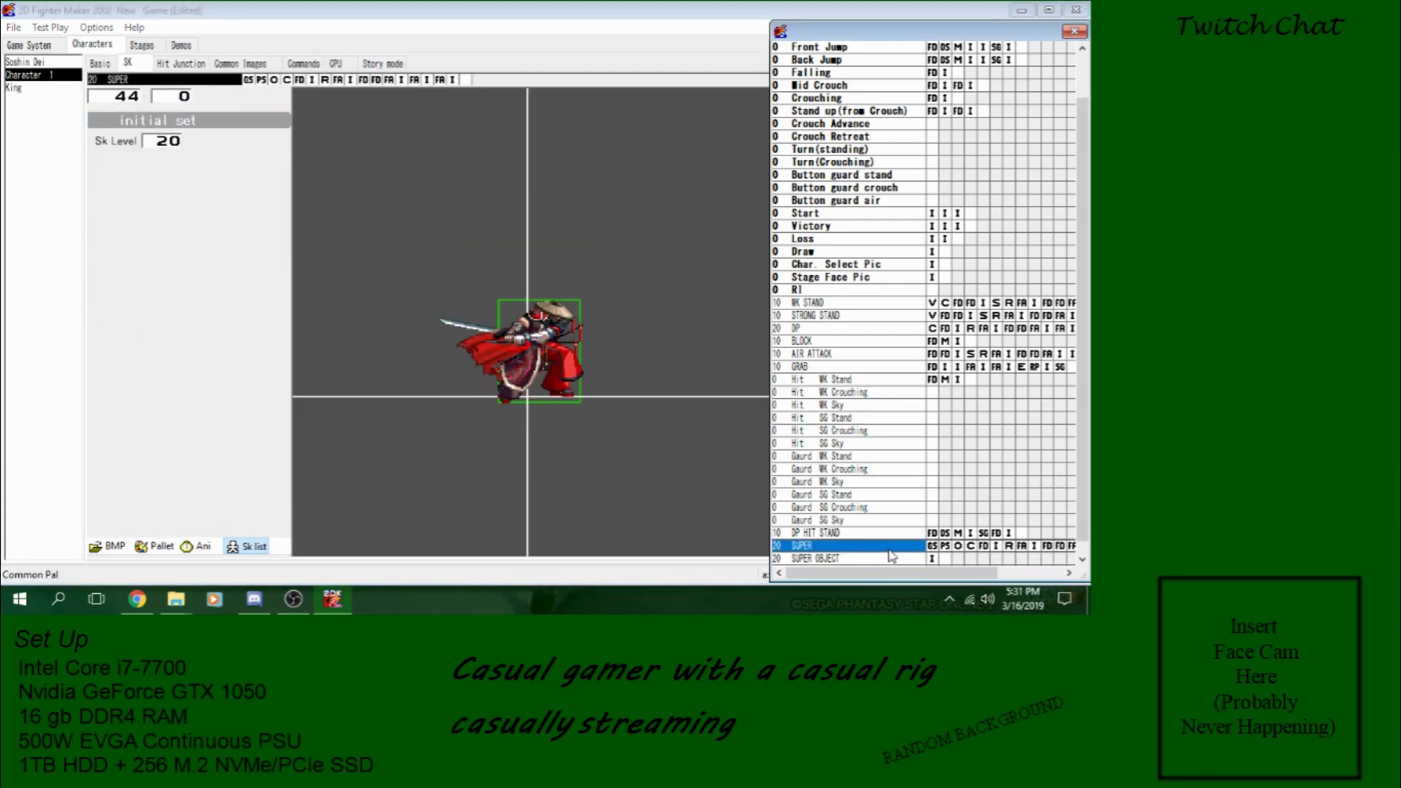
{"action": "left_click", "coordinate": [958, 547]}
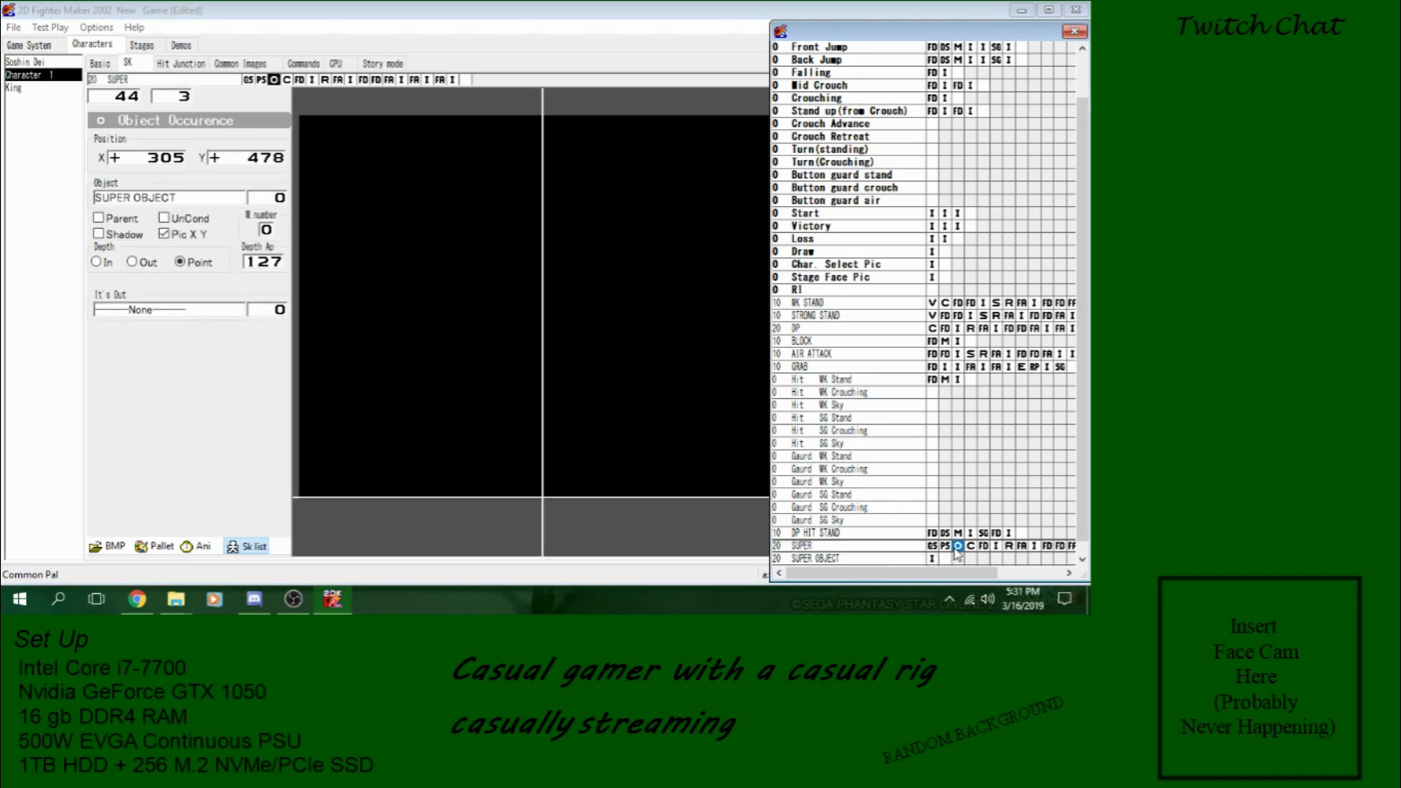
{"action": "left_click", "coordinate": [173, 218]}
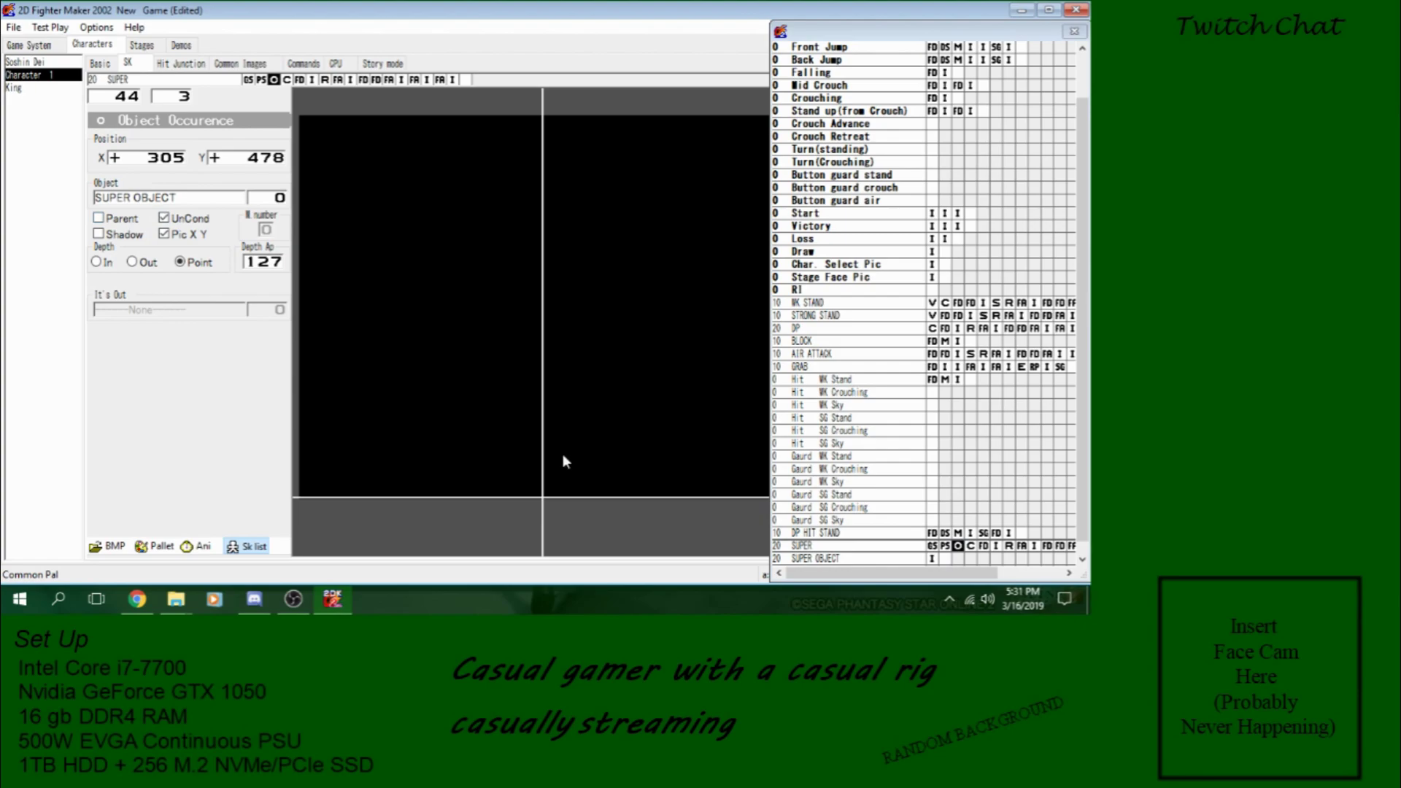
Step: Shorten the SUPER OBJECT image step's wait to 180 frames
{"action": "left_click", "coordinate": [932, 559]}
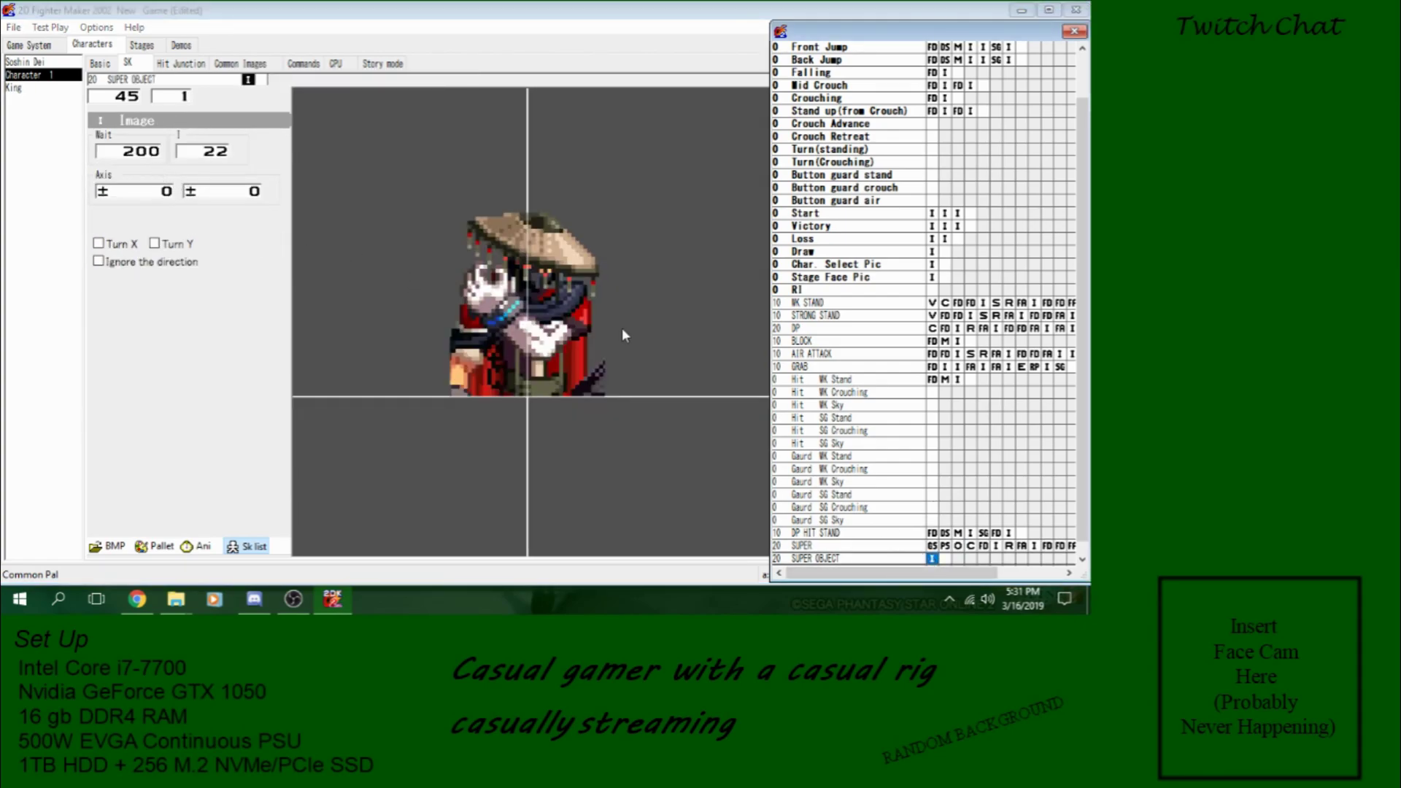
{"action": "left_click", "coordinate": [958, 546]}
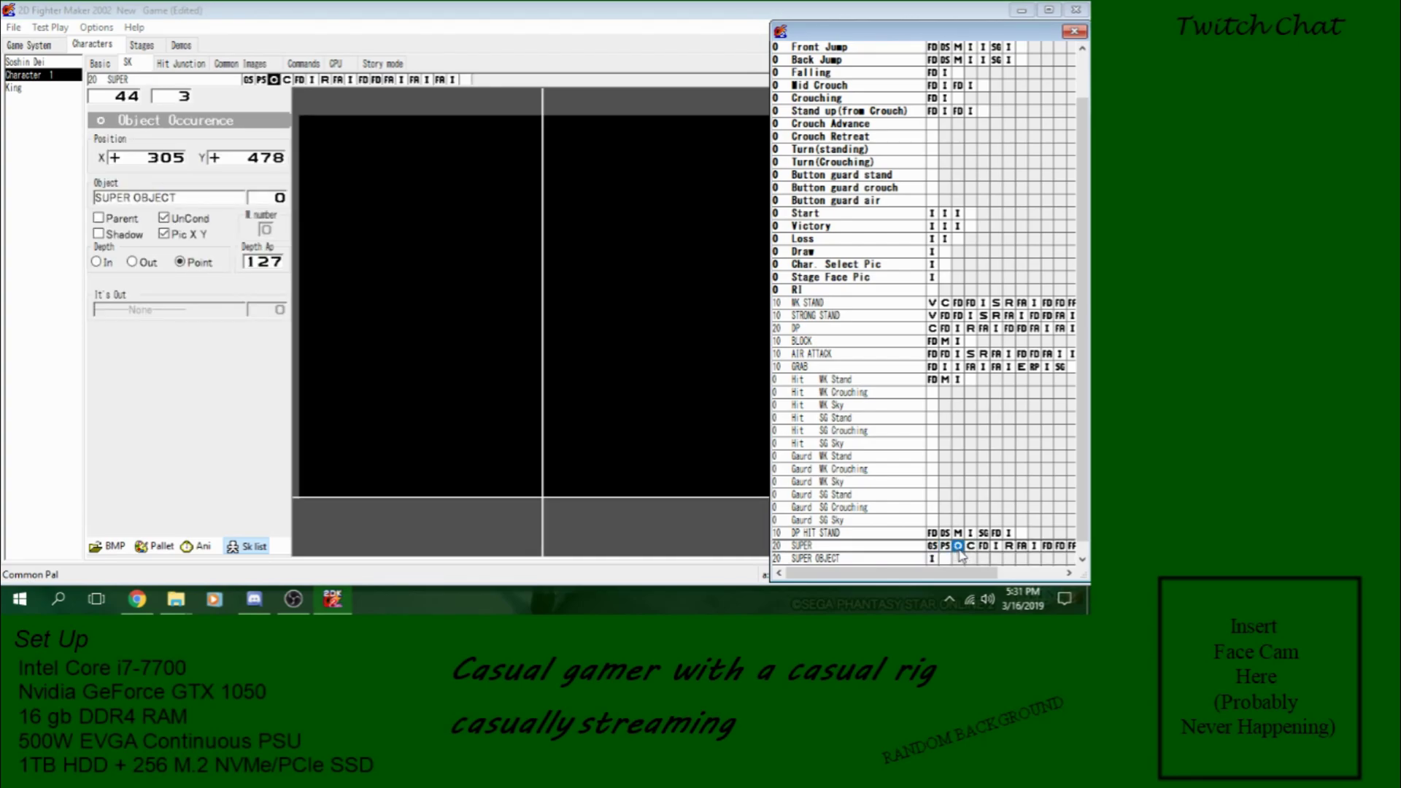
{"action": "left_click", "coordinate": [932, 559]}
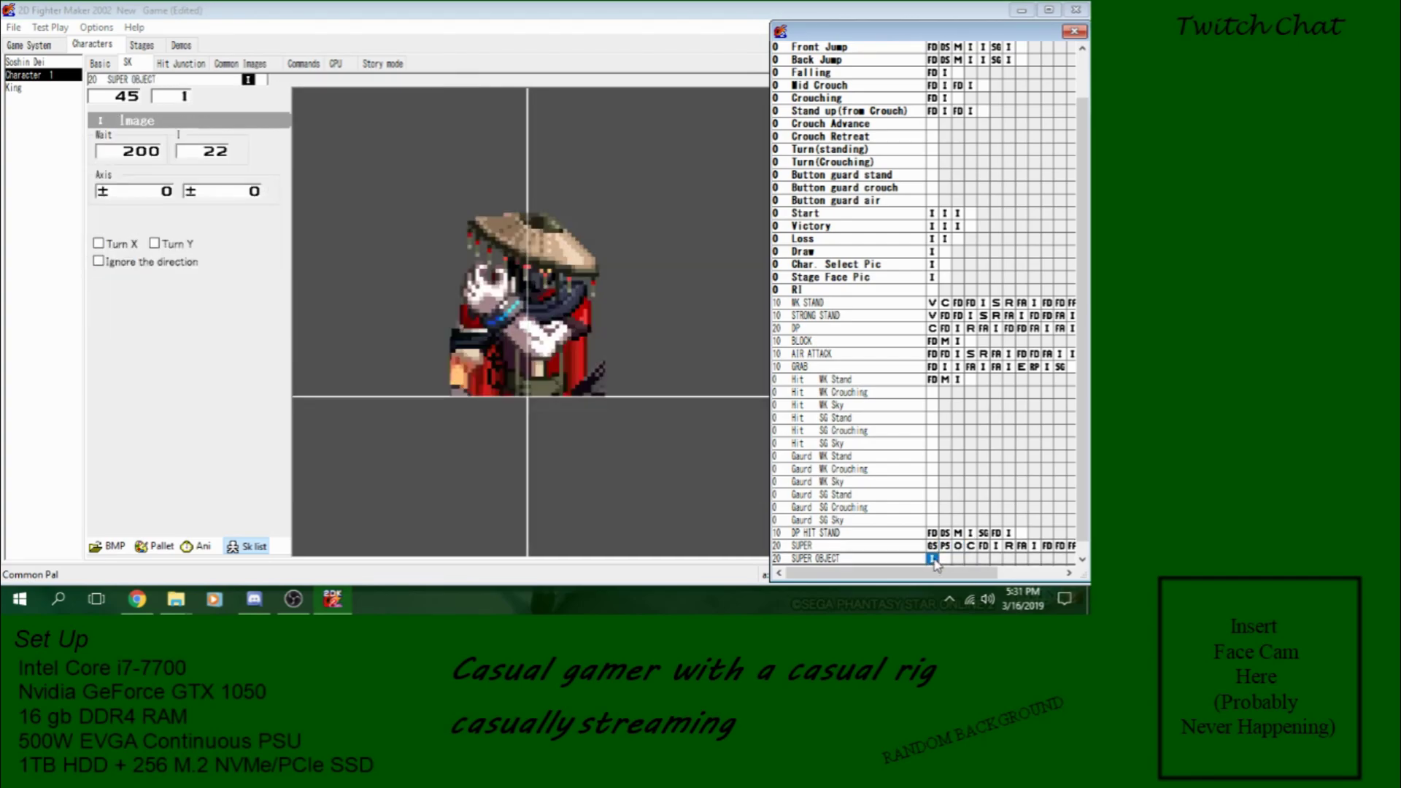
{"action": "double_click", "coordinate": [139, 155]}
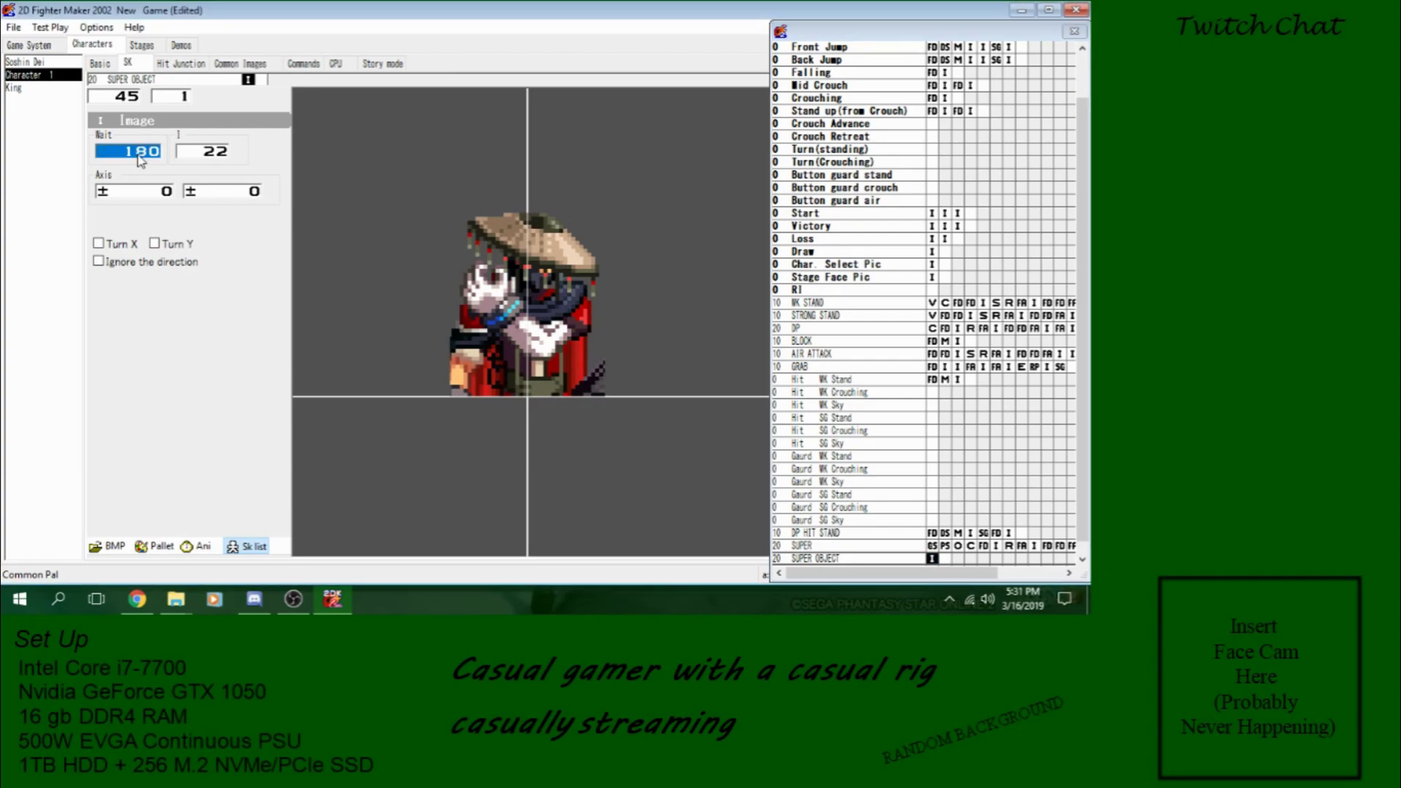
{"action": "left_click", "coordinate": [958, 547]}
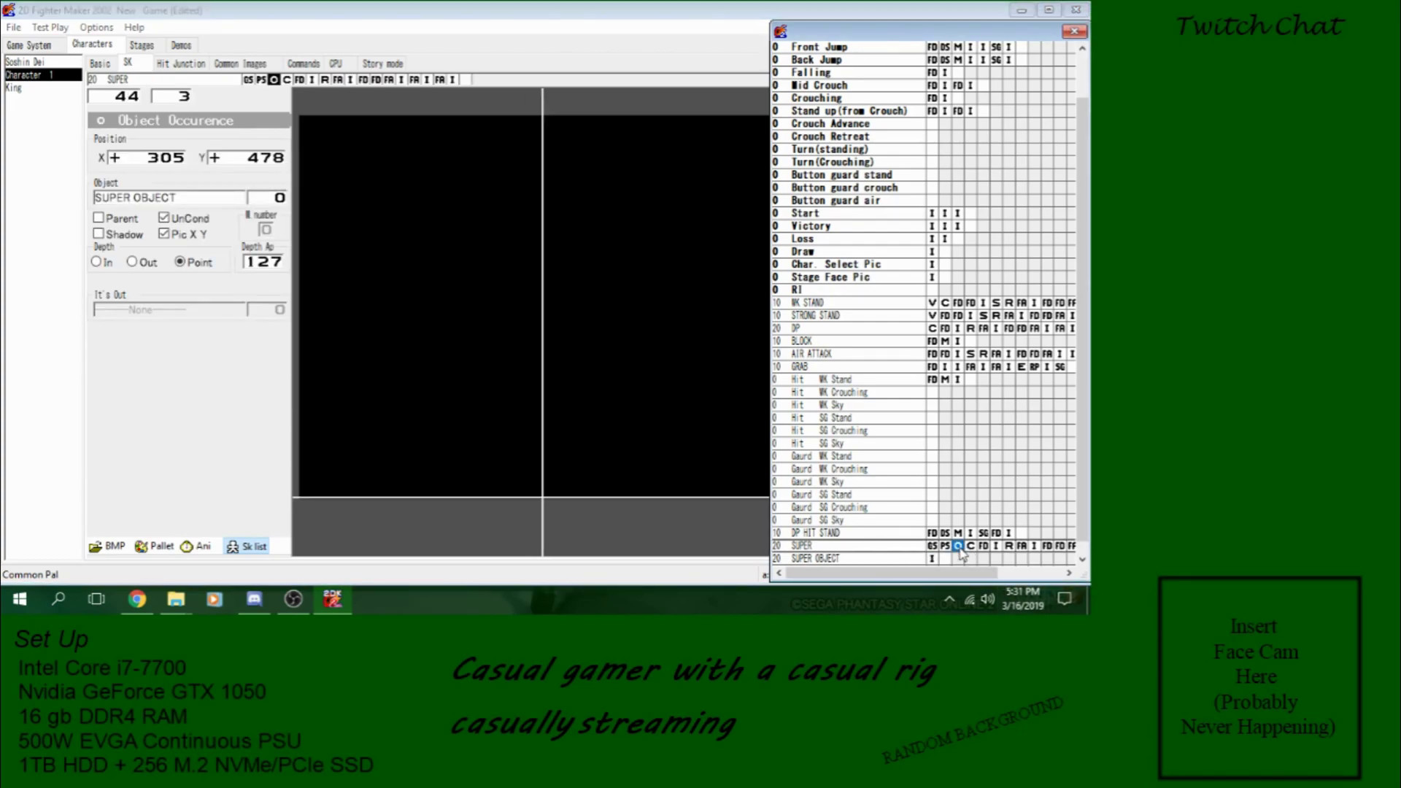
{"action": "right_click", "coordinate": [970, 547]}
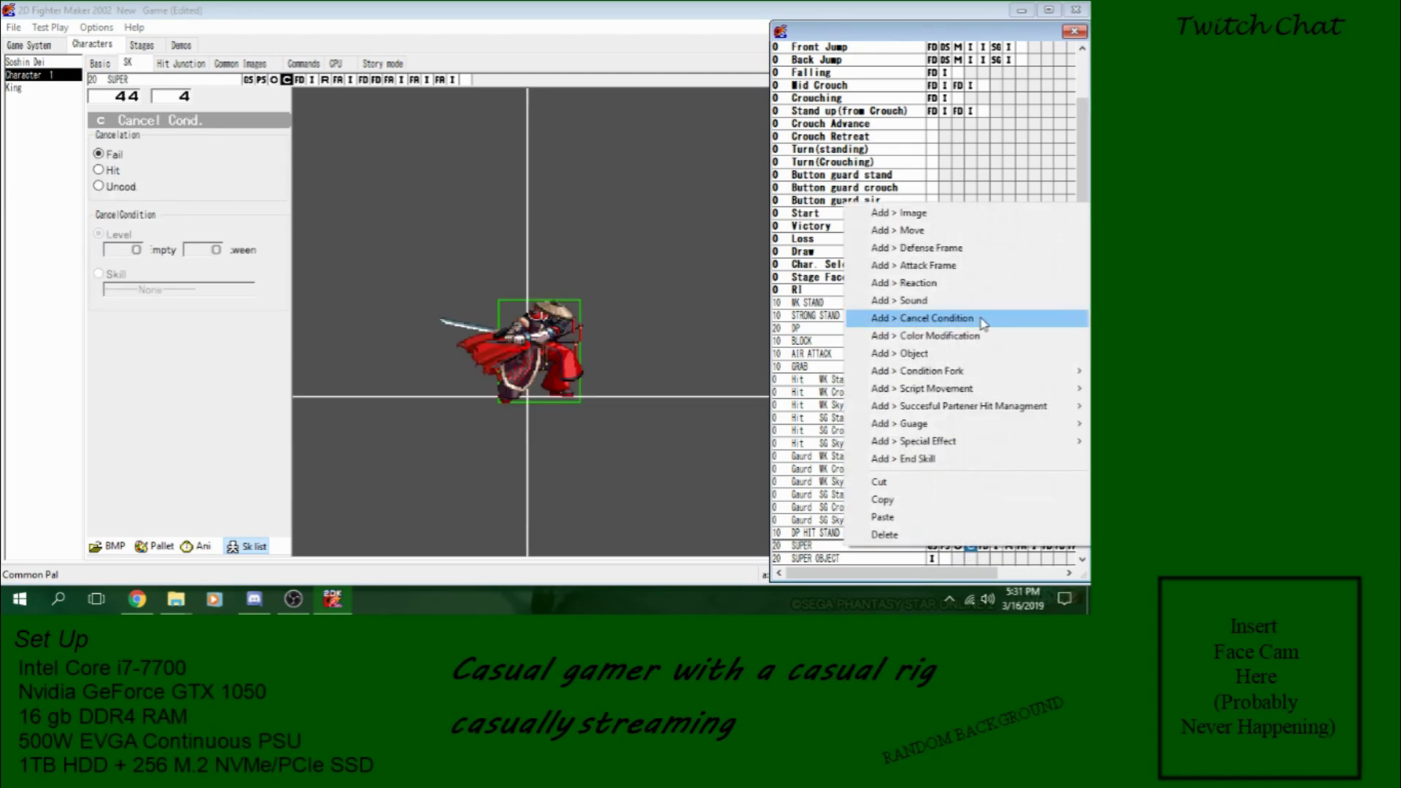
{"action": "mouse_move", "coordinate": [993, 370]}
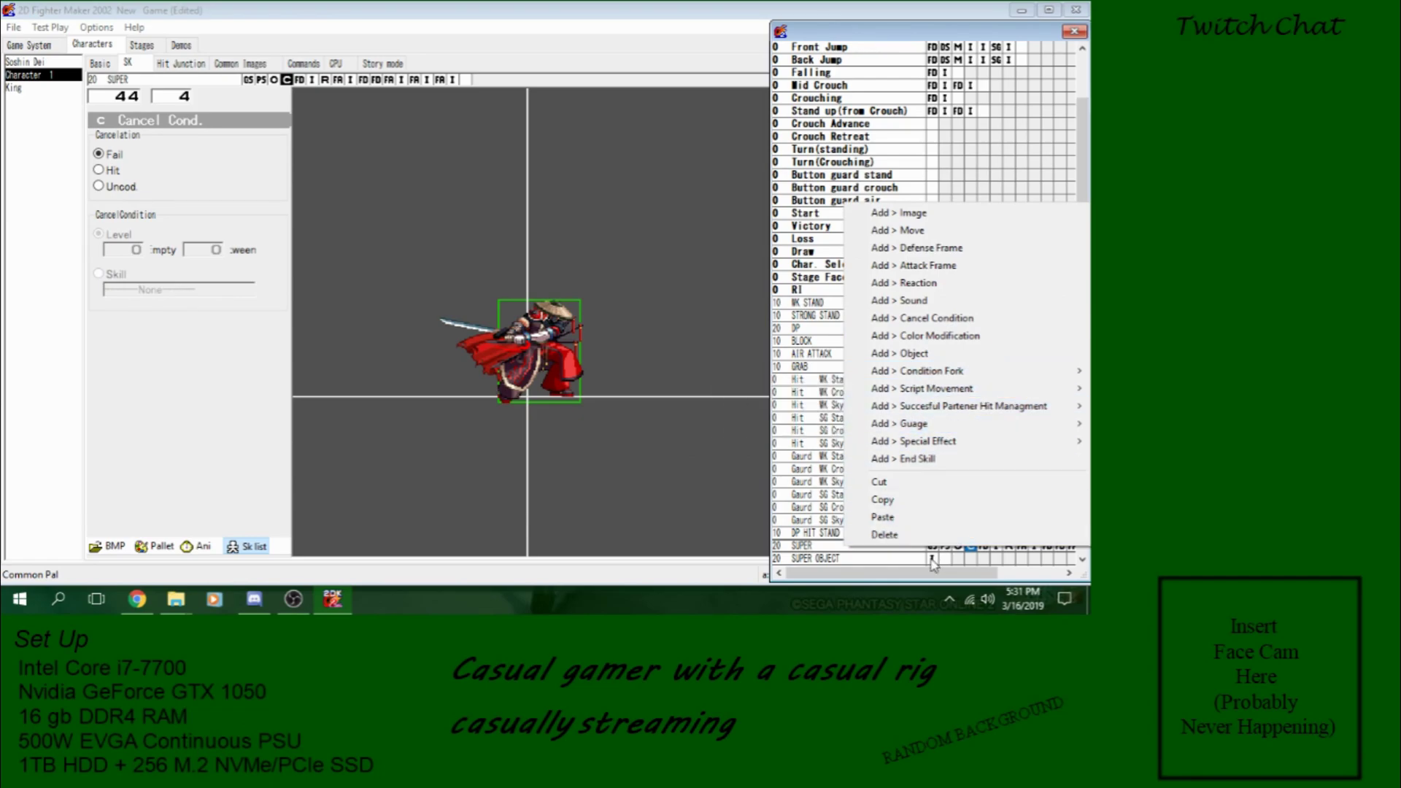
{"action": "left_click", "coordinate": [932, 559]}
{"action": "left_click", "coordinate": [958, 546]}
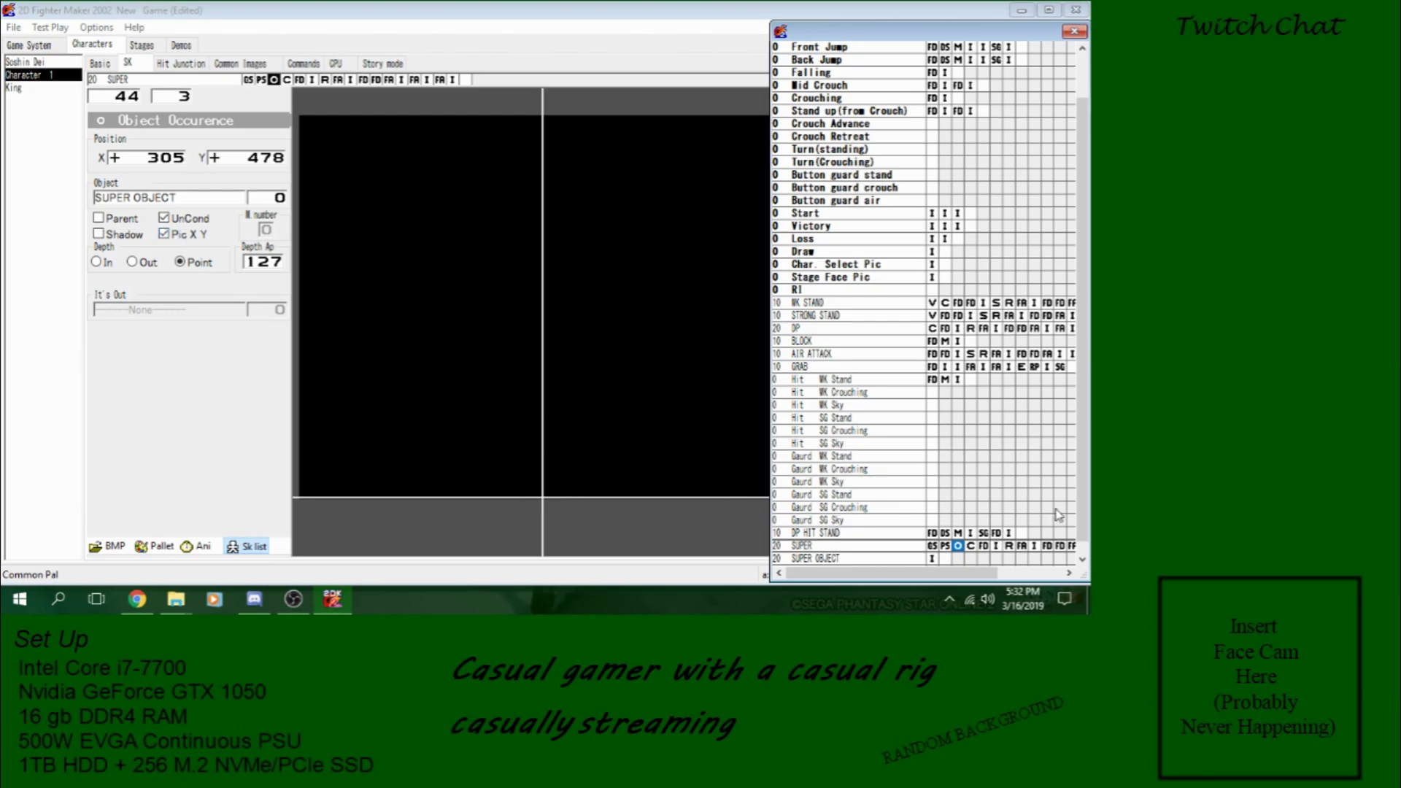
{"action": "left_click_drag", "start_coordinate": [1085, 520], "coordinate": [1086, 530]}
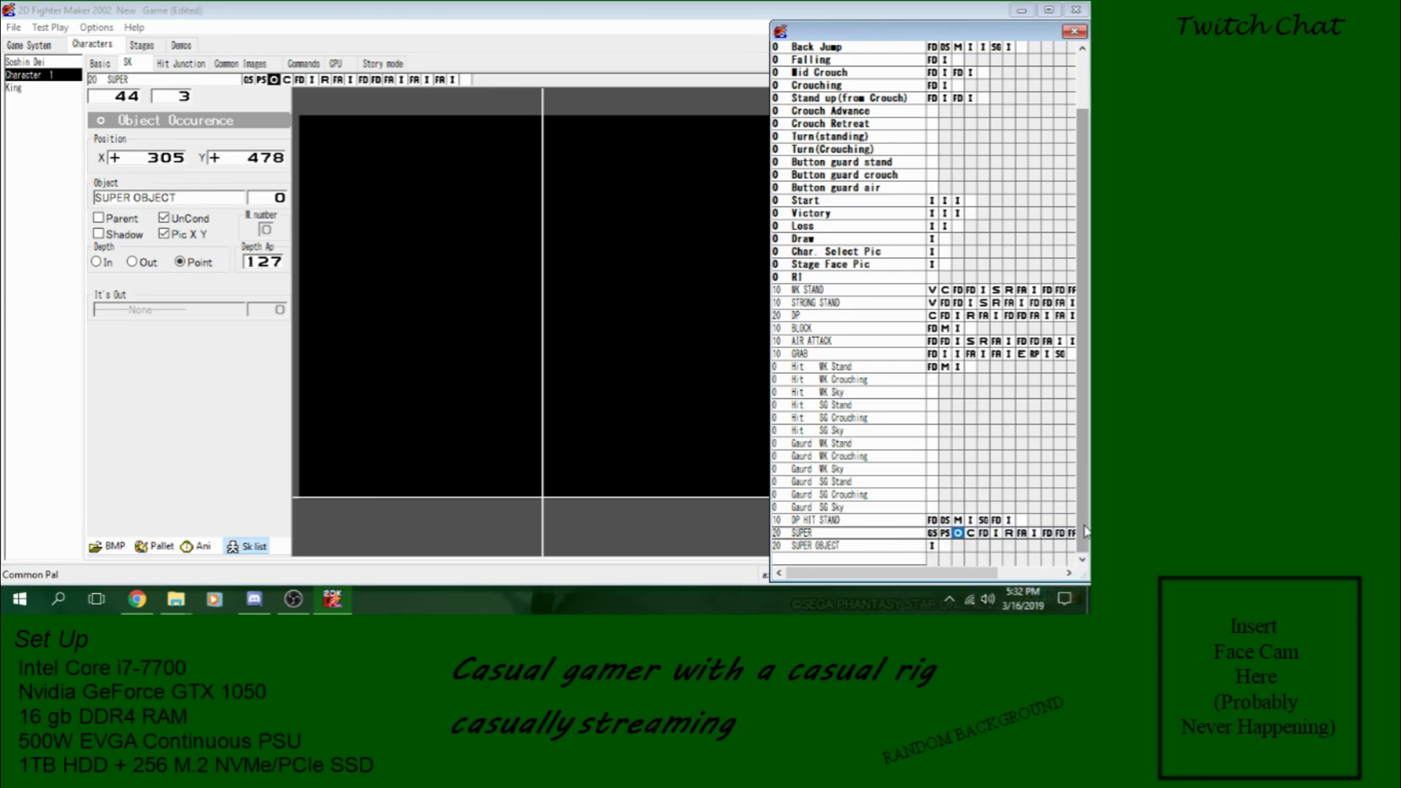
{"action": "left_click", "coordinate": [934, 546]}
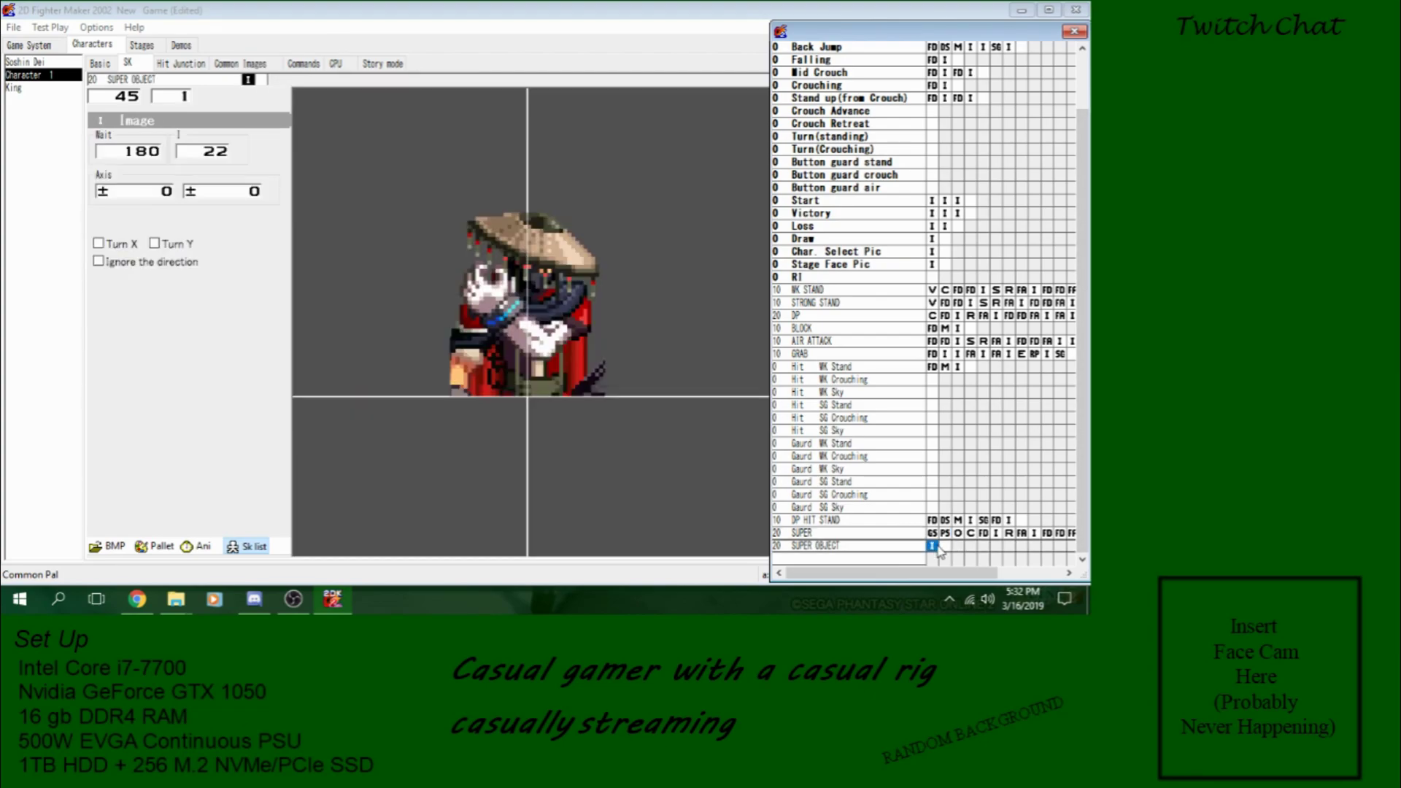
{"action": "right_click", "coordinate": [946, 553]}
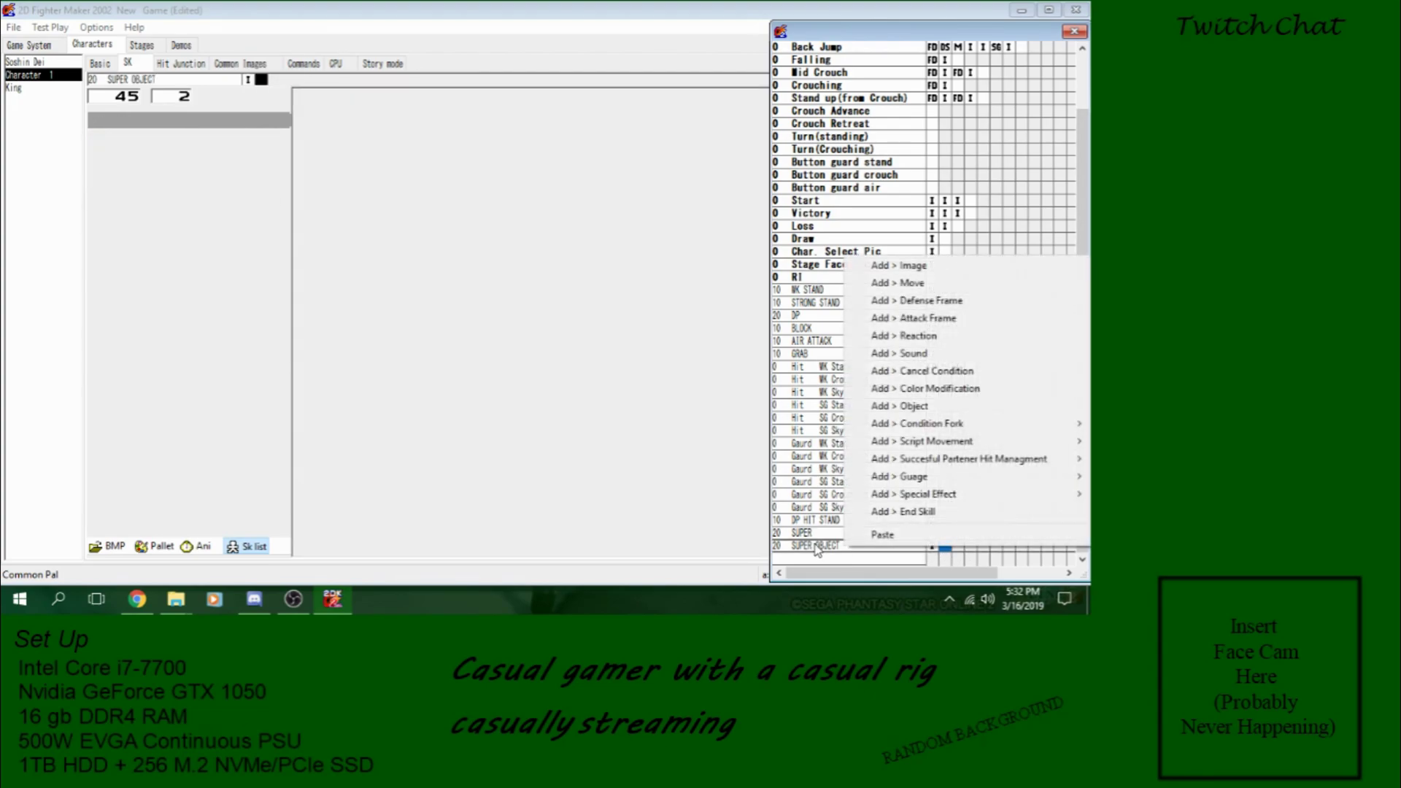
{"action": "left_click", "coordinate": [933, 533]}
{"action": "left_click", "coordinate": [958, 534]}
{"action": "left_click", "coordinate": [971, 533]}
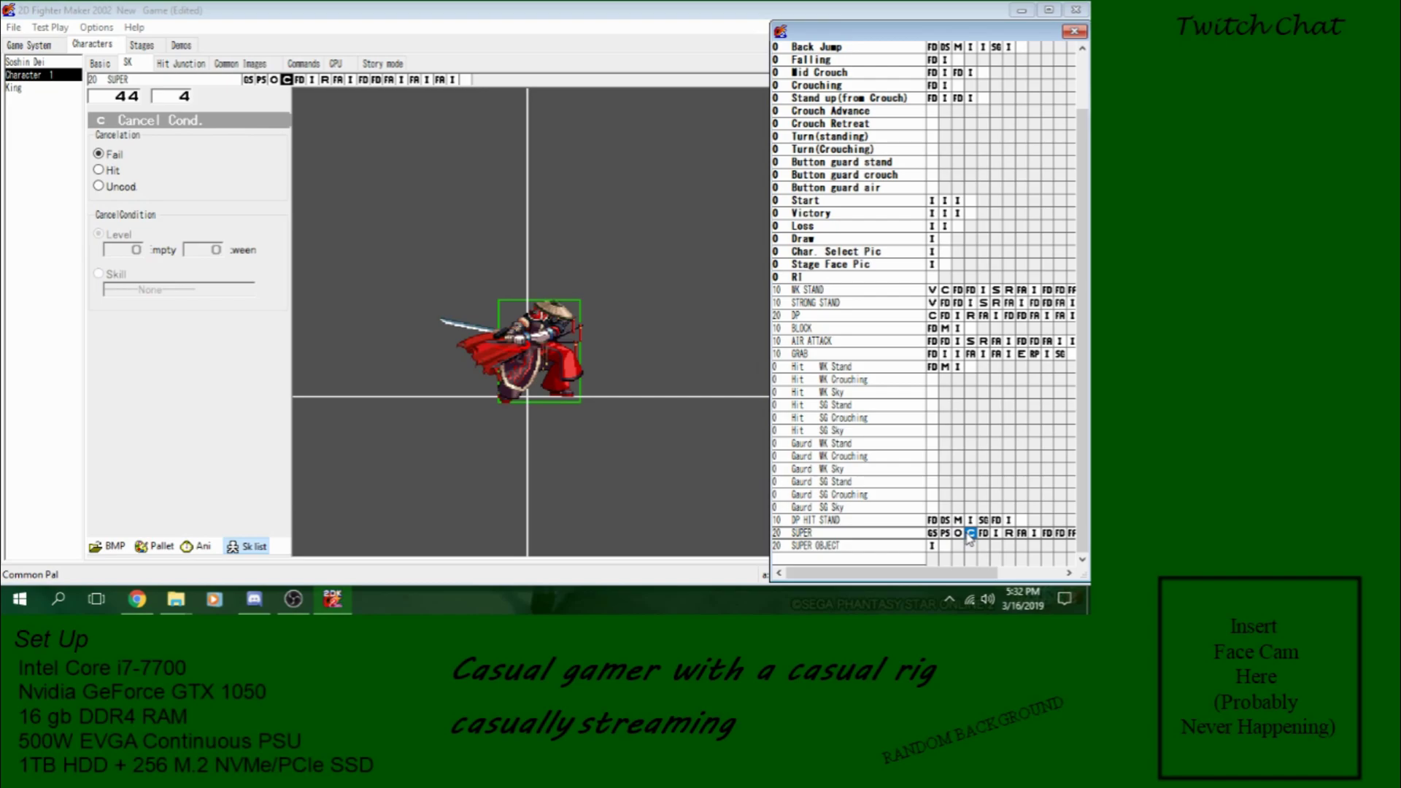
{"action": "right_click", "coordinate": [970, 538]}
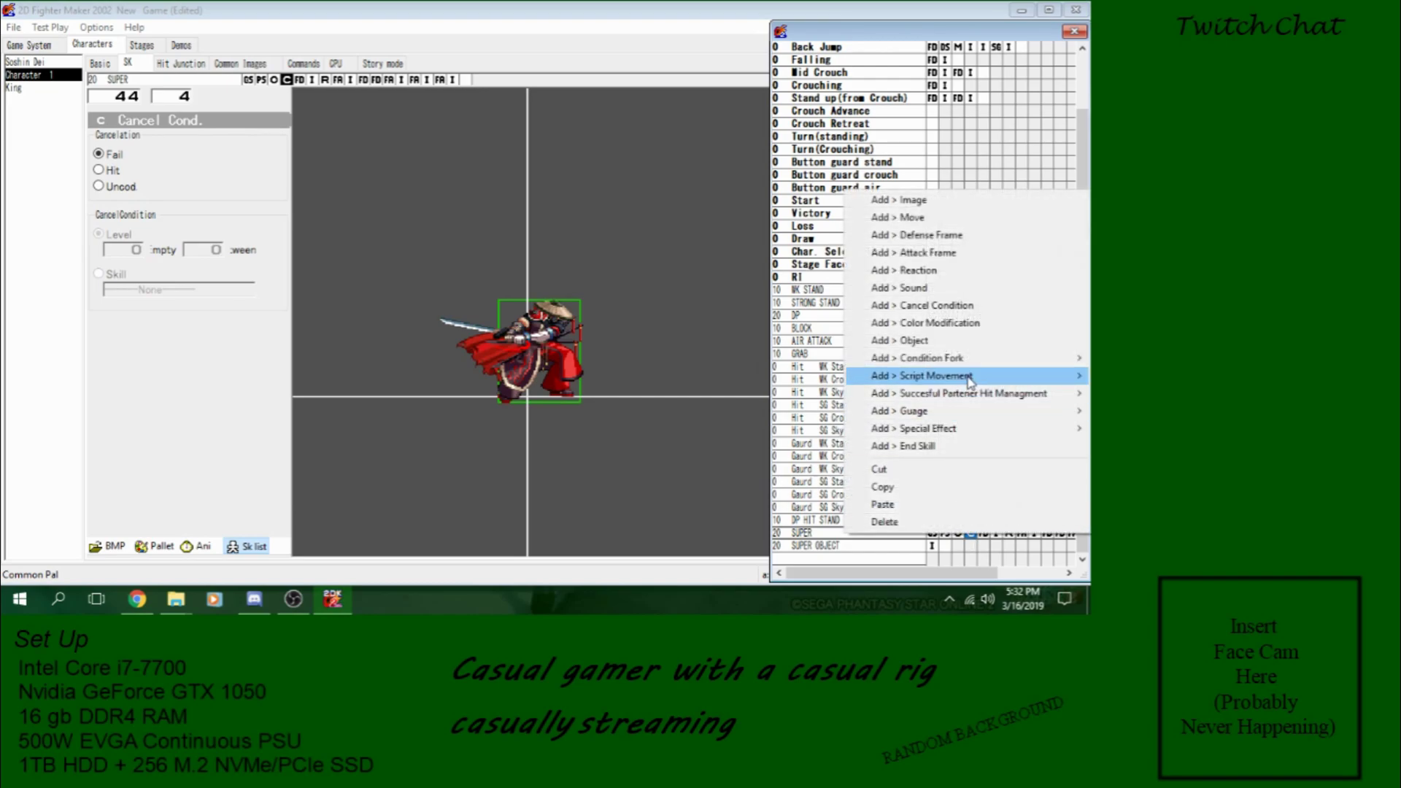
{"action": "mouse_move", "coordinate": [970, 380]}
{"action": "left_click", "coordinate": [846, 559]}
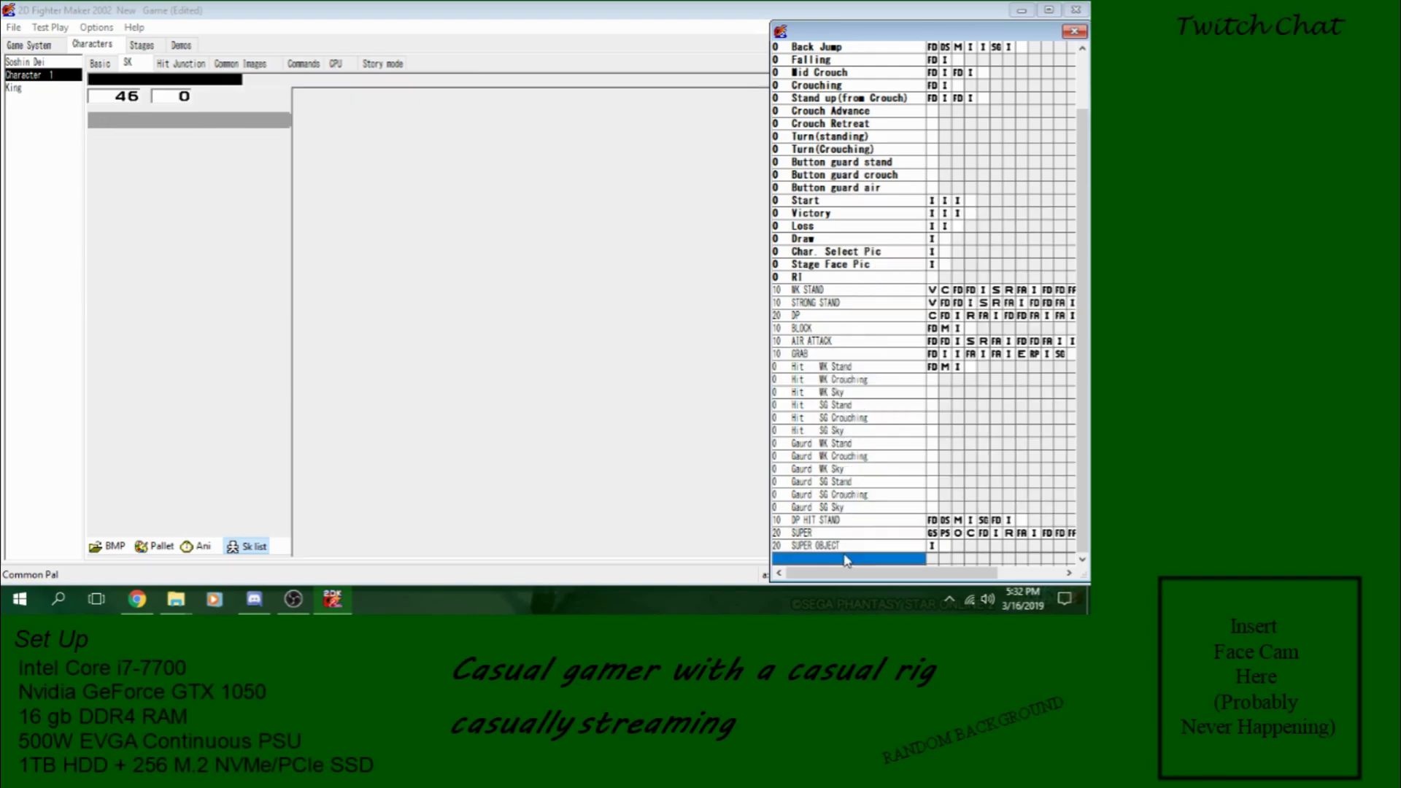
Step: Add a new skill named SUPER OBJECT 2
{"action": "right_click", "coordinate": [847, 559]}
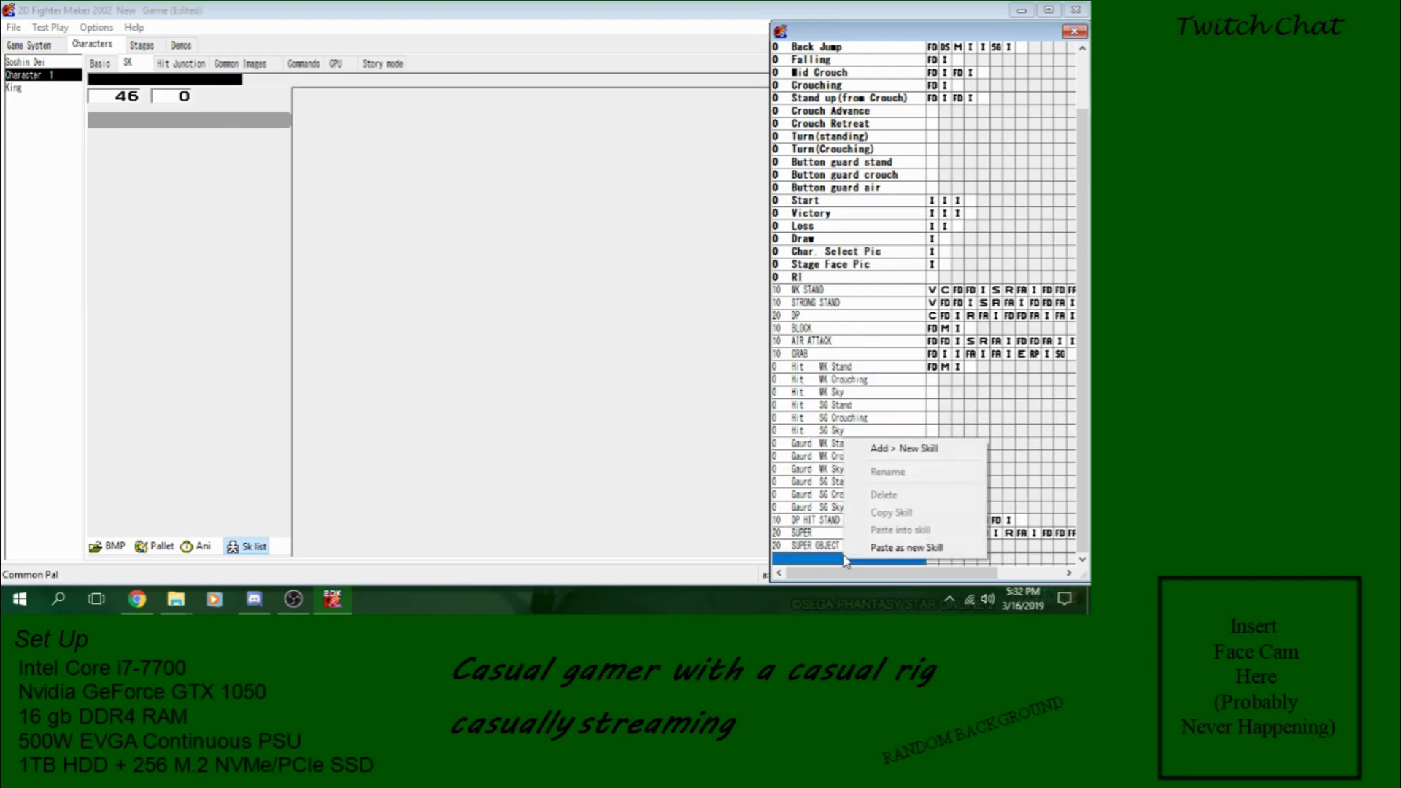
{"action": "left_click", "coordinate": [903, 449]}
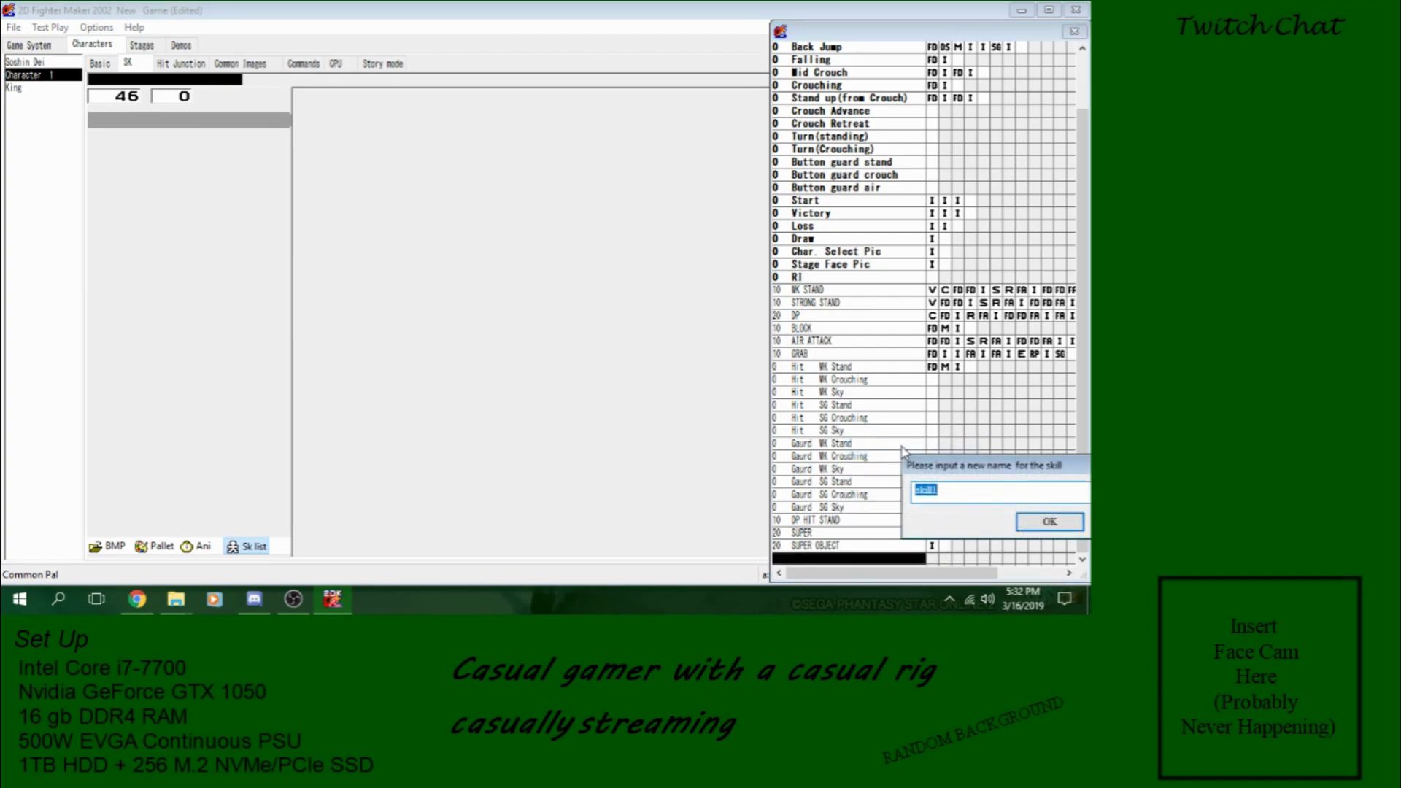
{"action": "type", "text": "SUPER OBJECT 2"}
{"action": "key", "text": "Return"}
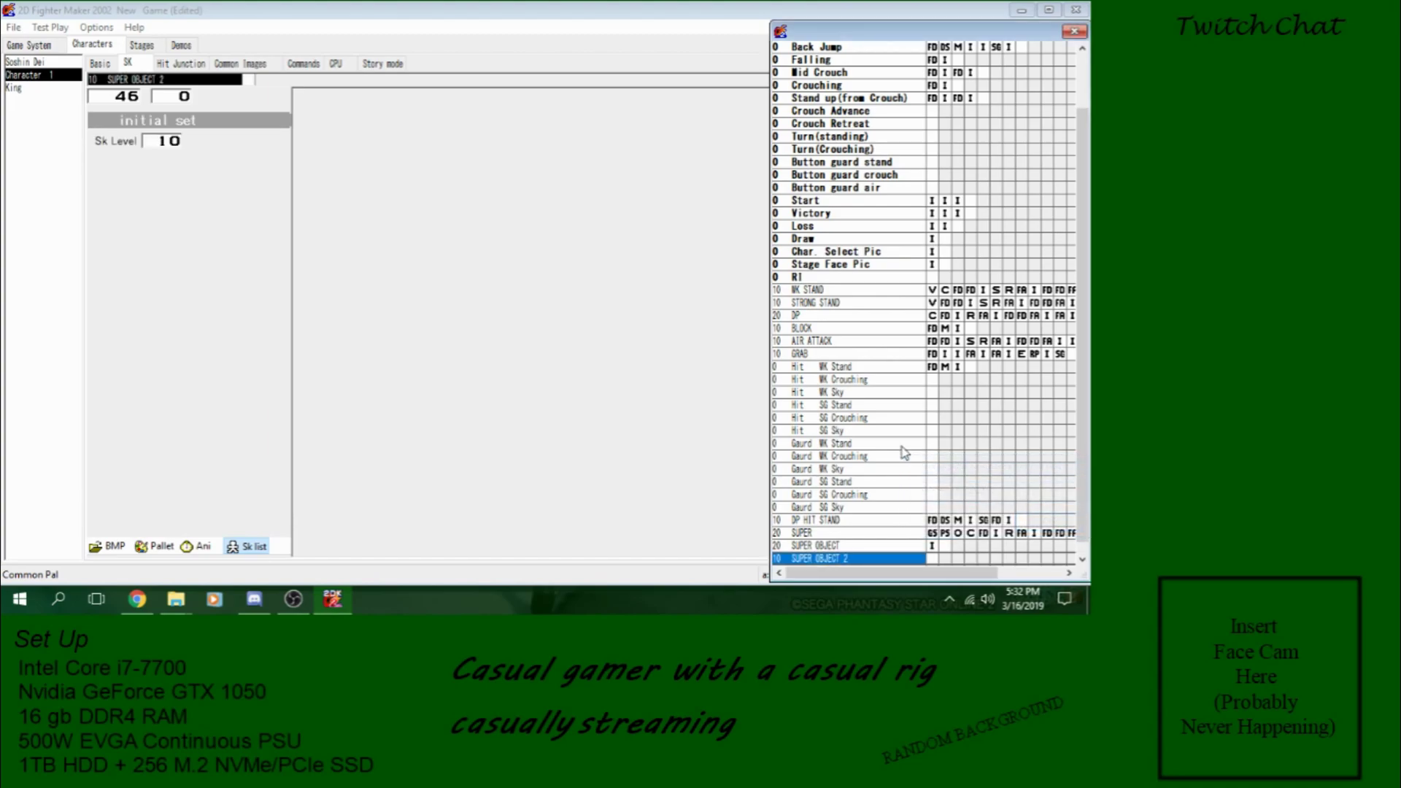
Step: Lengthen the wait of SUPER OBJECT 2's image frame to 185
{"action": "left_click", "coordinate": [995, 533]}
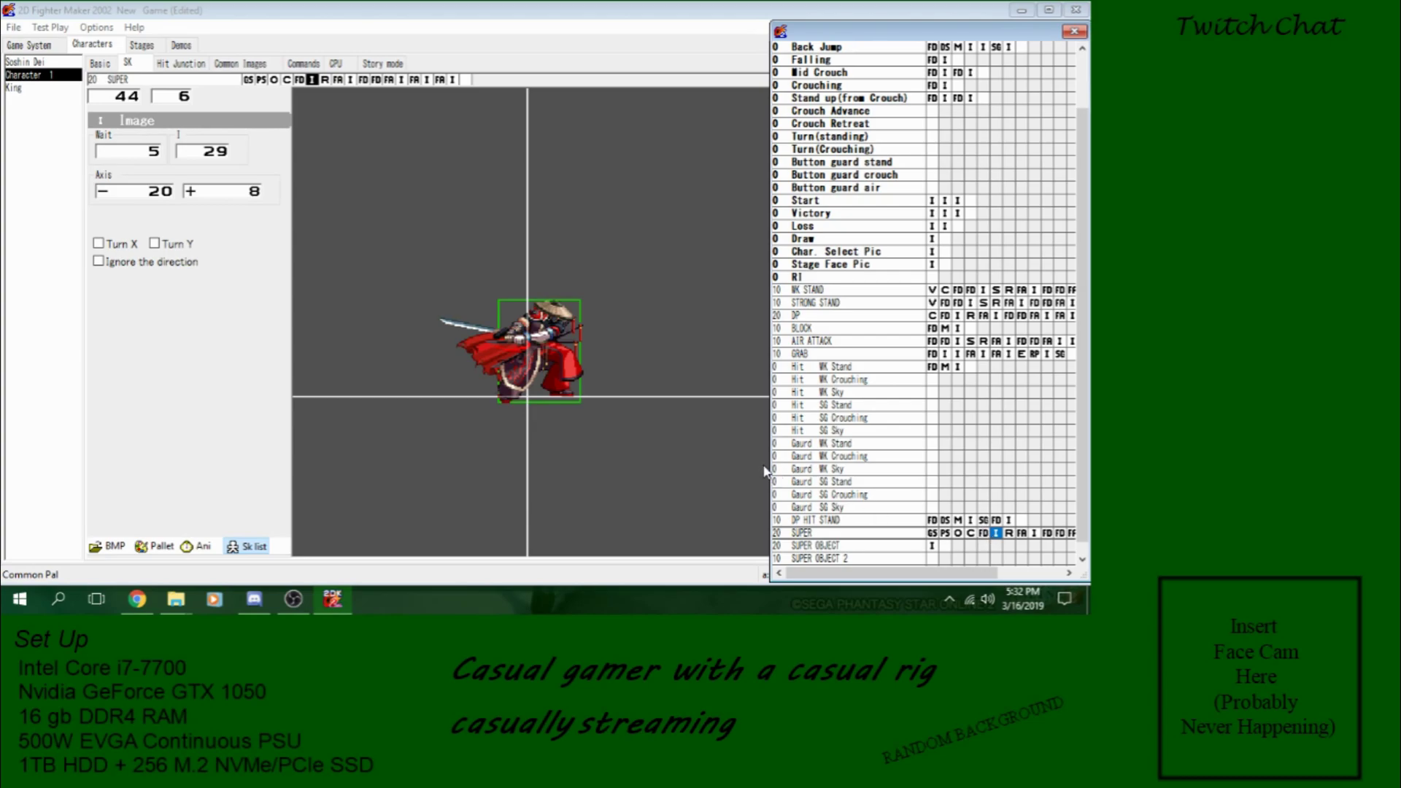
{"action": "left_click", "coordinate": [933, 559]}
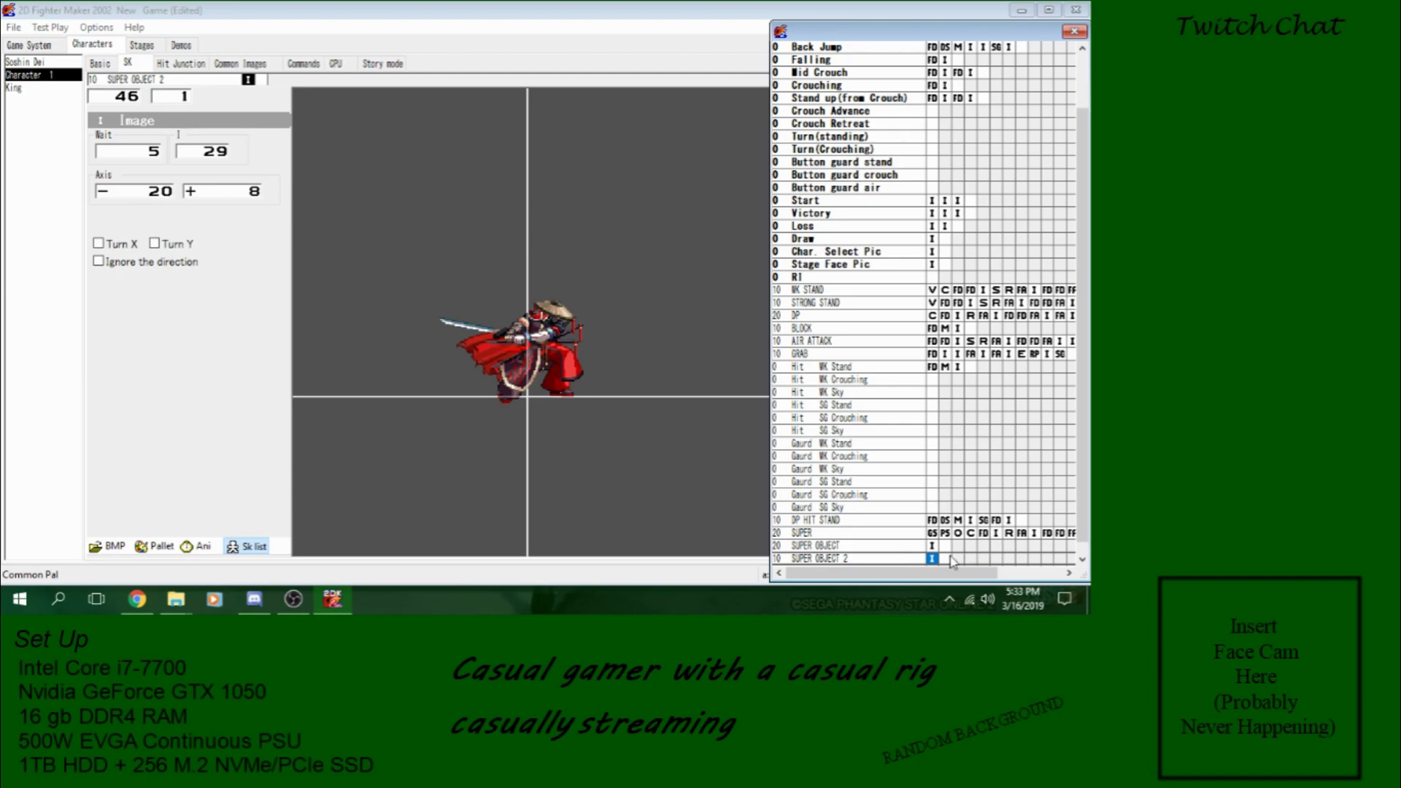
{"action": "double_click", "coordinate": [133, 155]}
{"action": "type", "text": "105"}
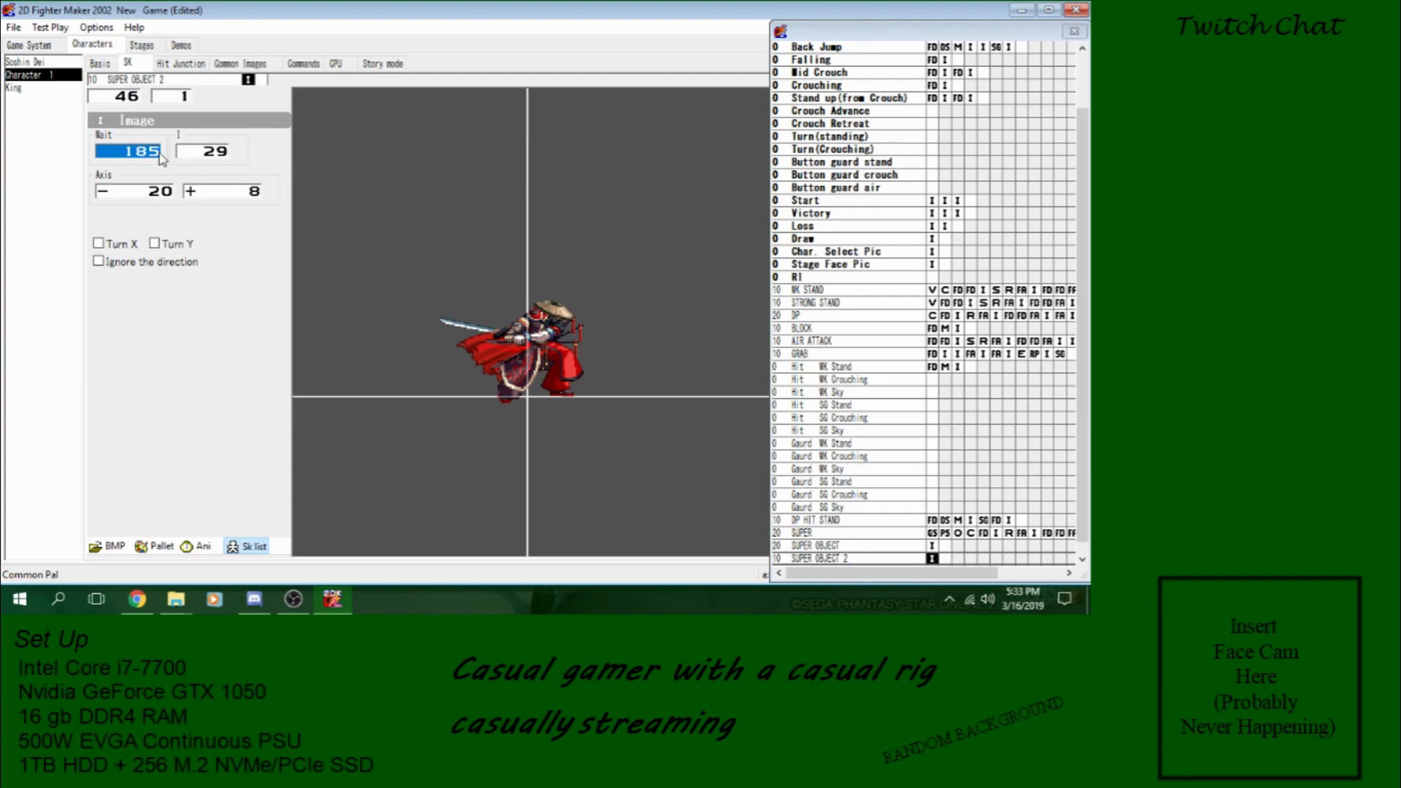
{"action": "type", "text": "182"}
Step: Add a Color Modification step to SUPER OBJECT 2 with A - BSubtract blending
{"action": "right_click", "coordinate": [937, 560]}
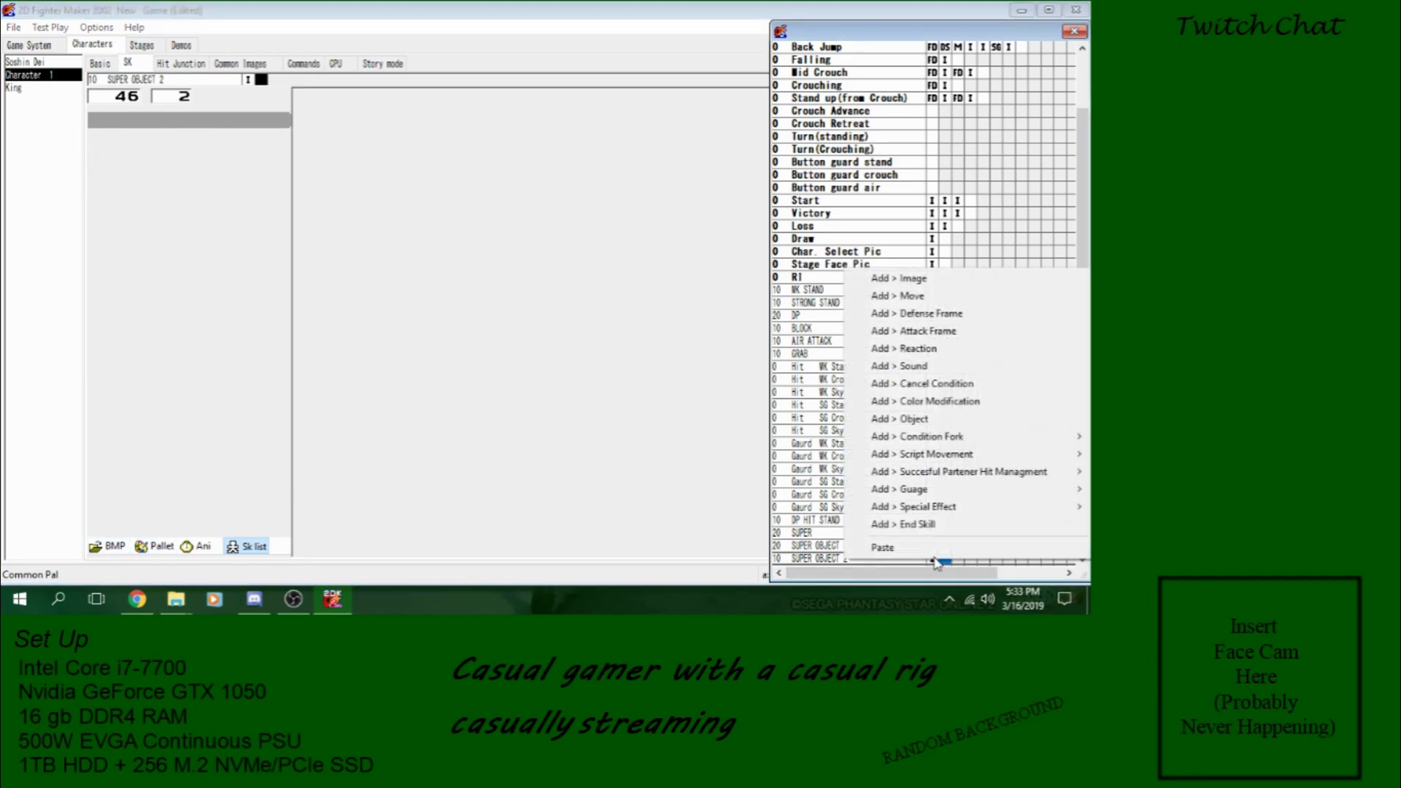
{"action": "left_click", "coordinate": [933, 560]}
{"action": "right_click", "coordinate": [932, 560]}
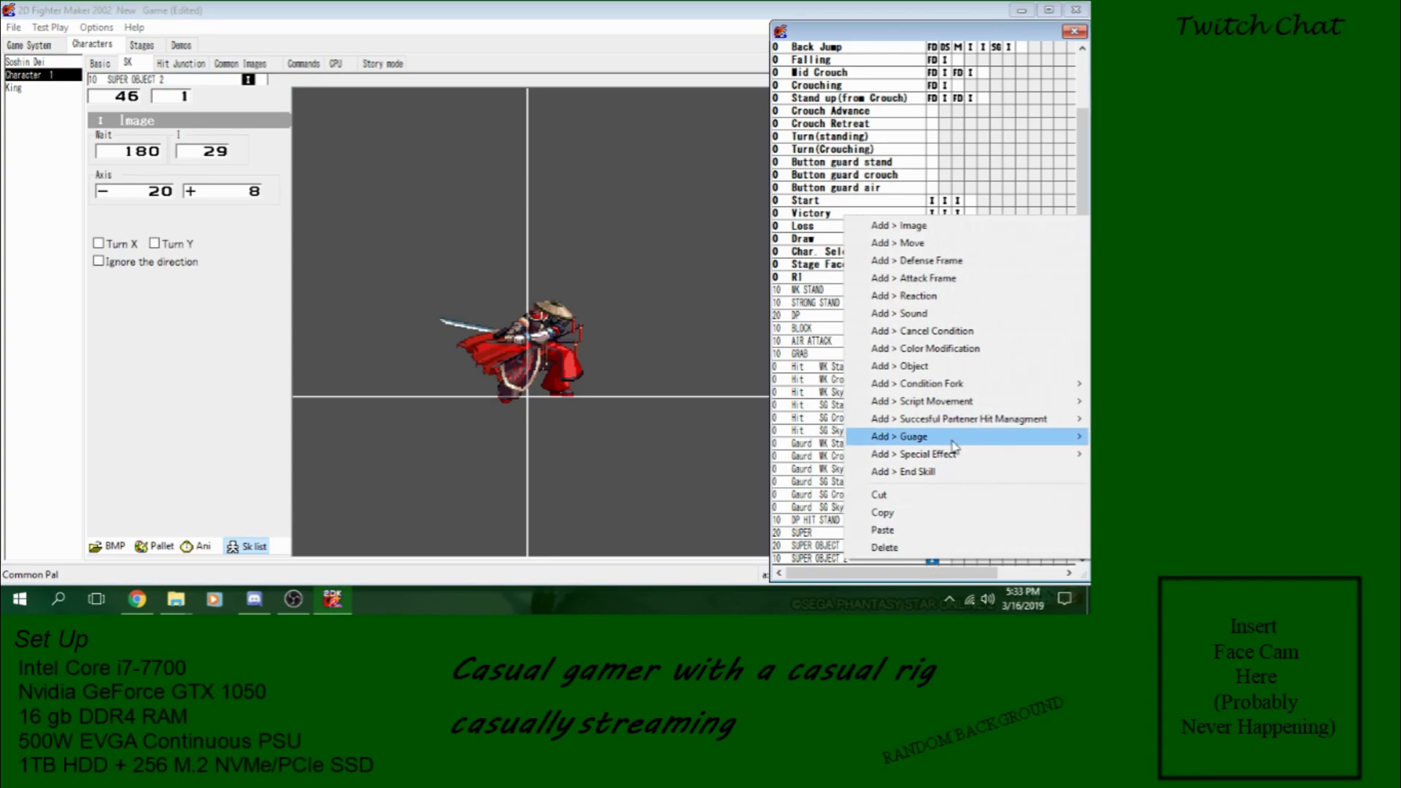
{"action": "mouse_move", "coordinate": [954, 455]}
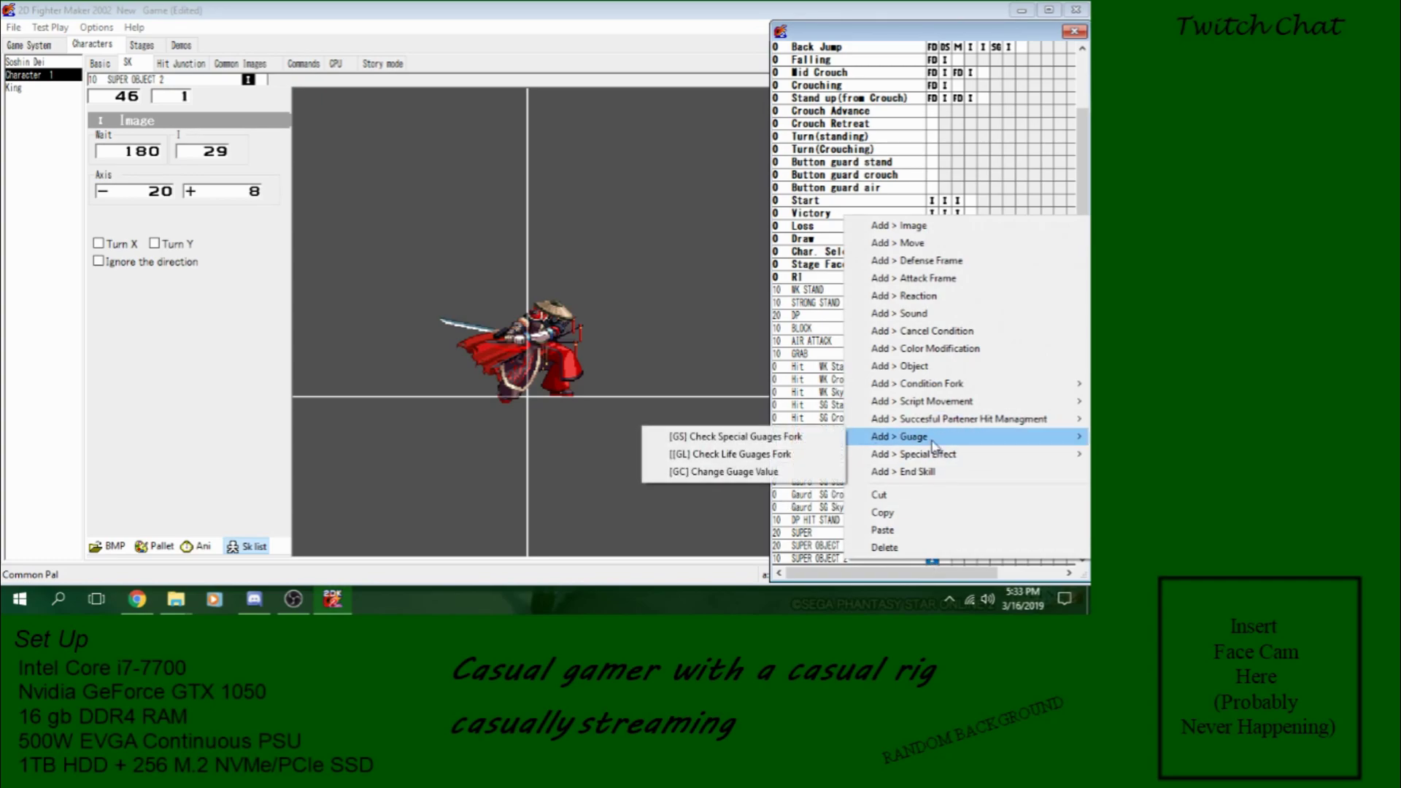
{"action": "mouse_move", "coordinate": [959, 387]}
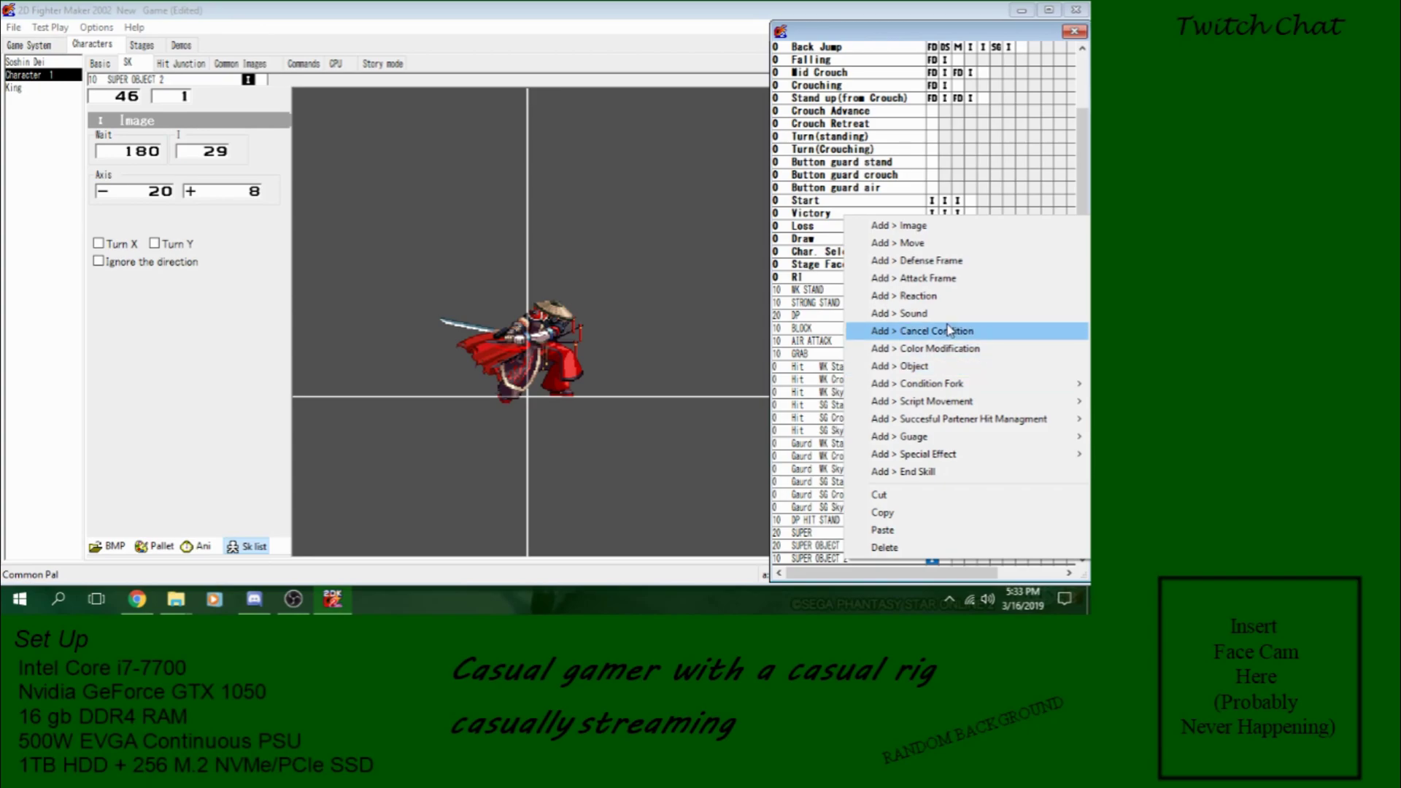
{"action": "left_click", "coordinate": [949, 349]}
{"action": "left_click", "coordinate": [219, 156]}
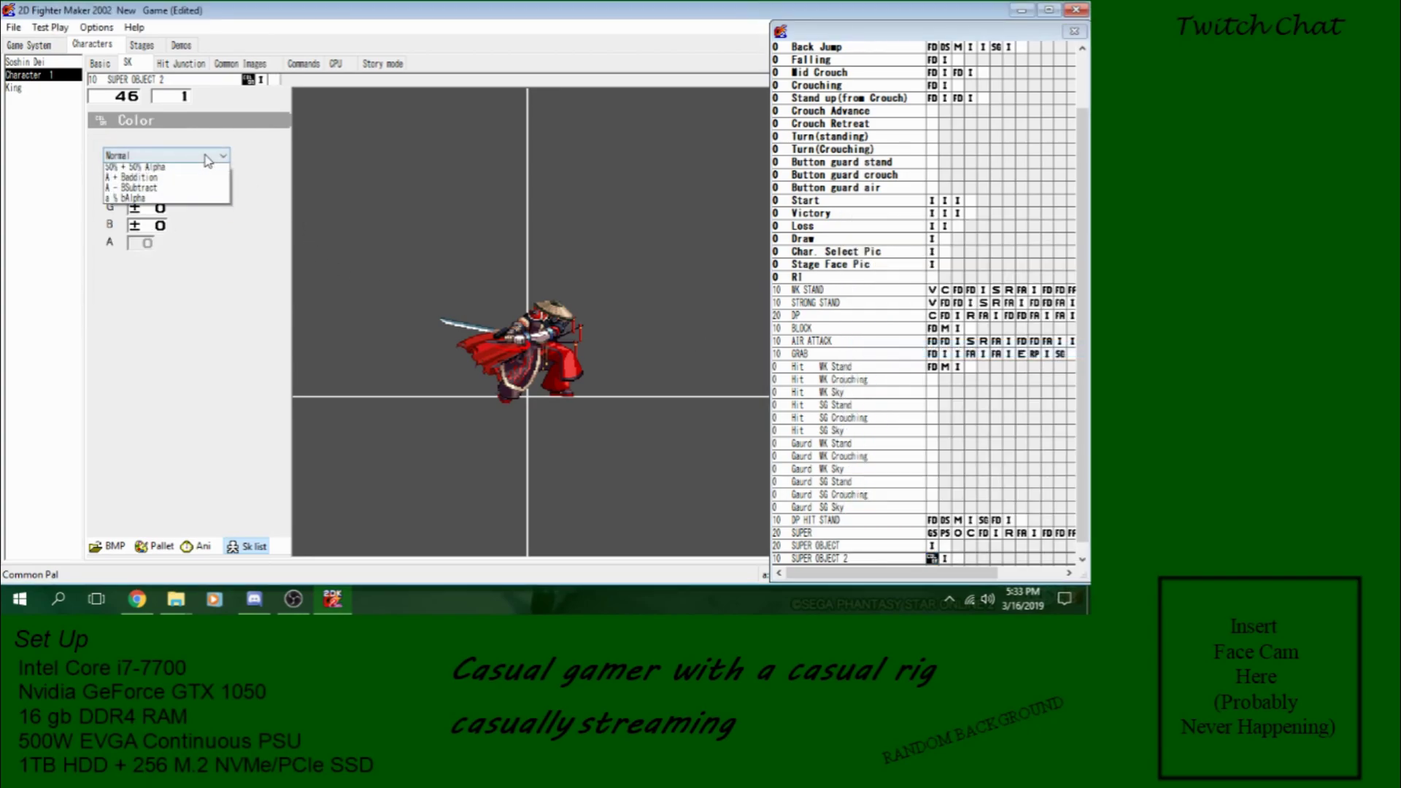
{"action": "left_click", "coordinate": [146, 194]}
Step: Preview SUPER OBJECT 2's animation, comparing it against another blend mode
{"action": "left_click", "coordinate": [198, 546]}
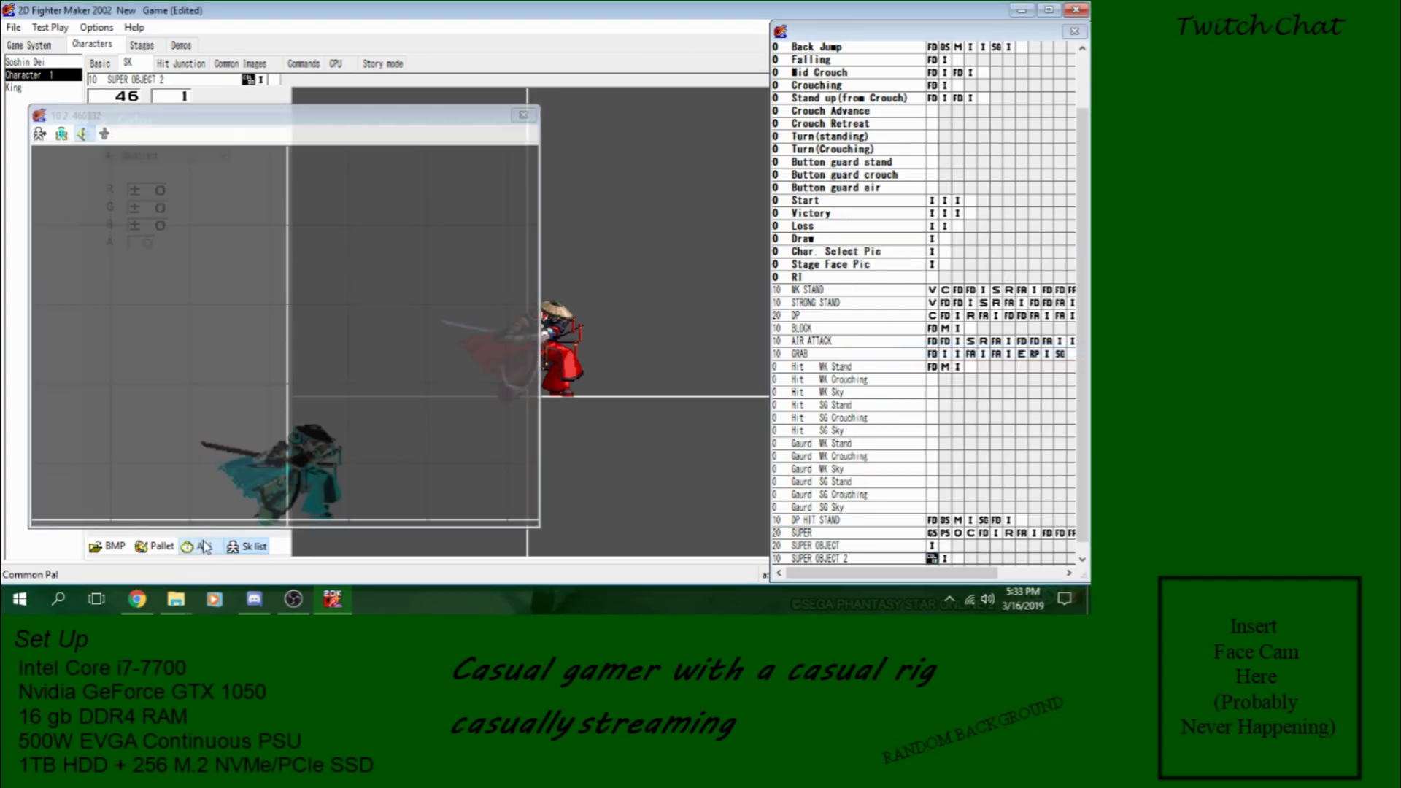
{"action": "left_click", "coordinate": [525, 114]}
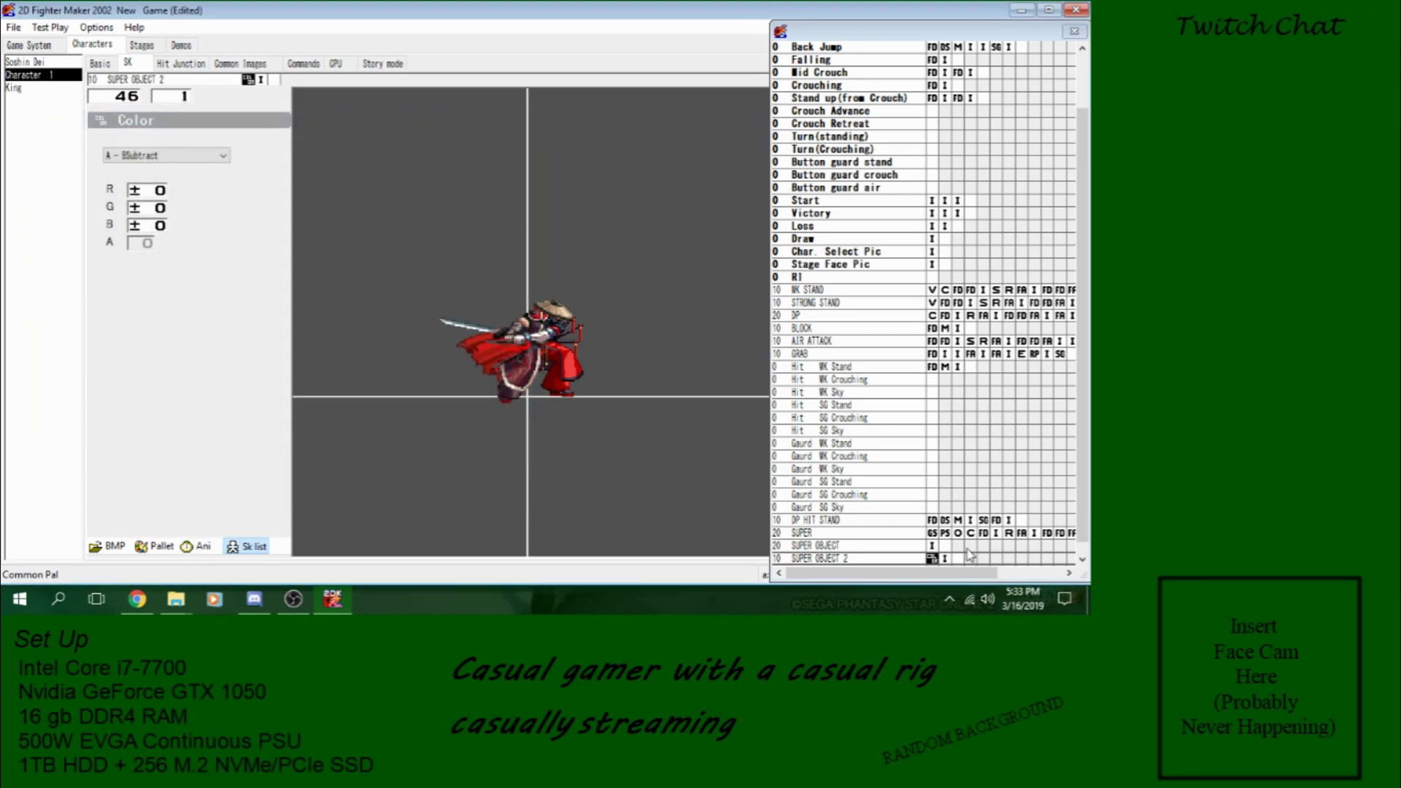
{"action": "left_click", "coordinate": [205, 157]}
{"action": "left_click", "coordinate": [155, 194]}
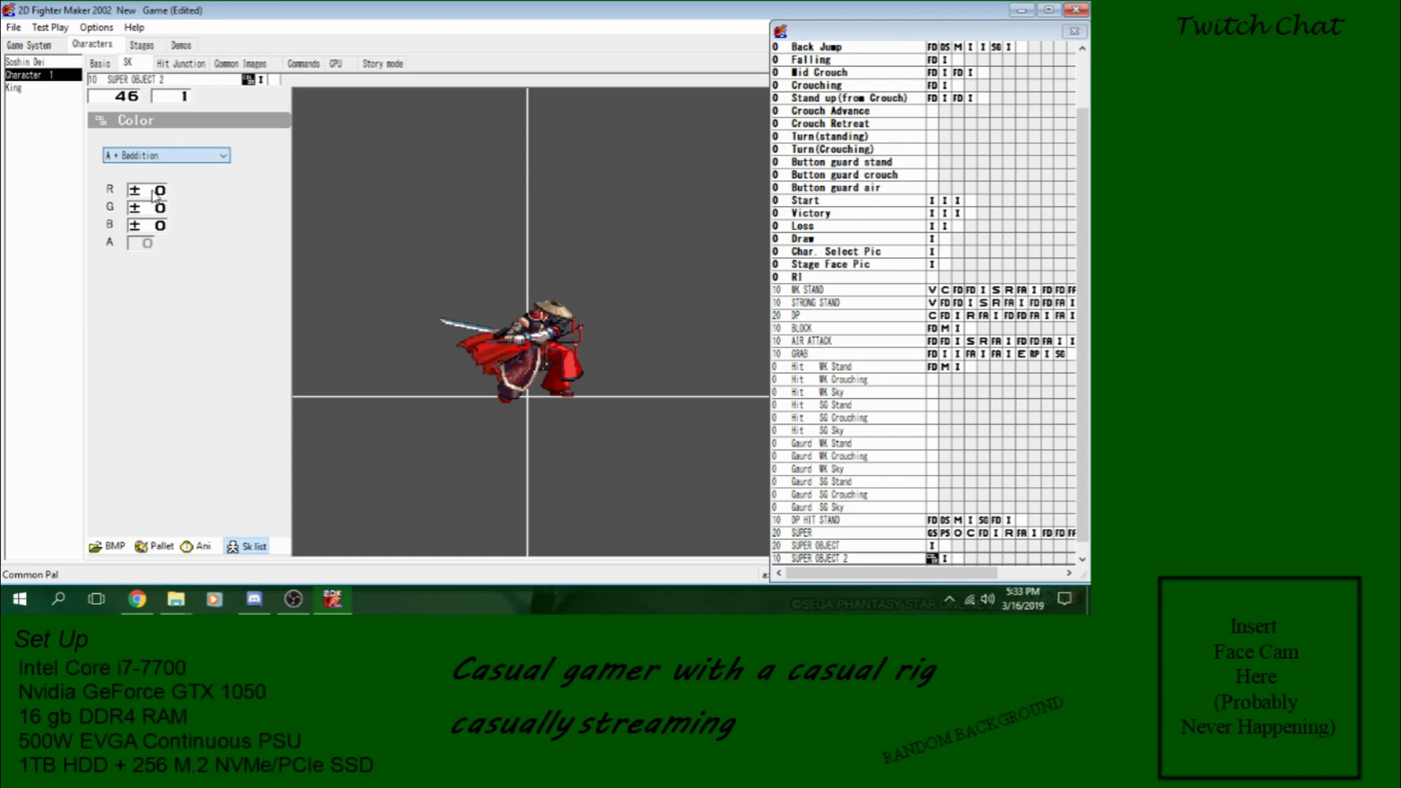
{"action": "left_click", "coordinate": [199, 546]}
{"action": "left_click", "coordinate": [524, 115]}
Step: Add a Color Modification step to SUPER, trying A - BSubtract and a % bAlpha blending
{"action": "left_click", "coordinate": [996, 533]}
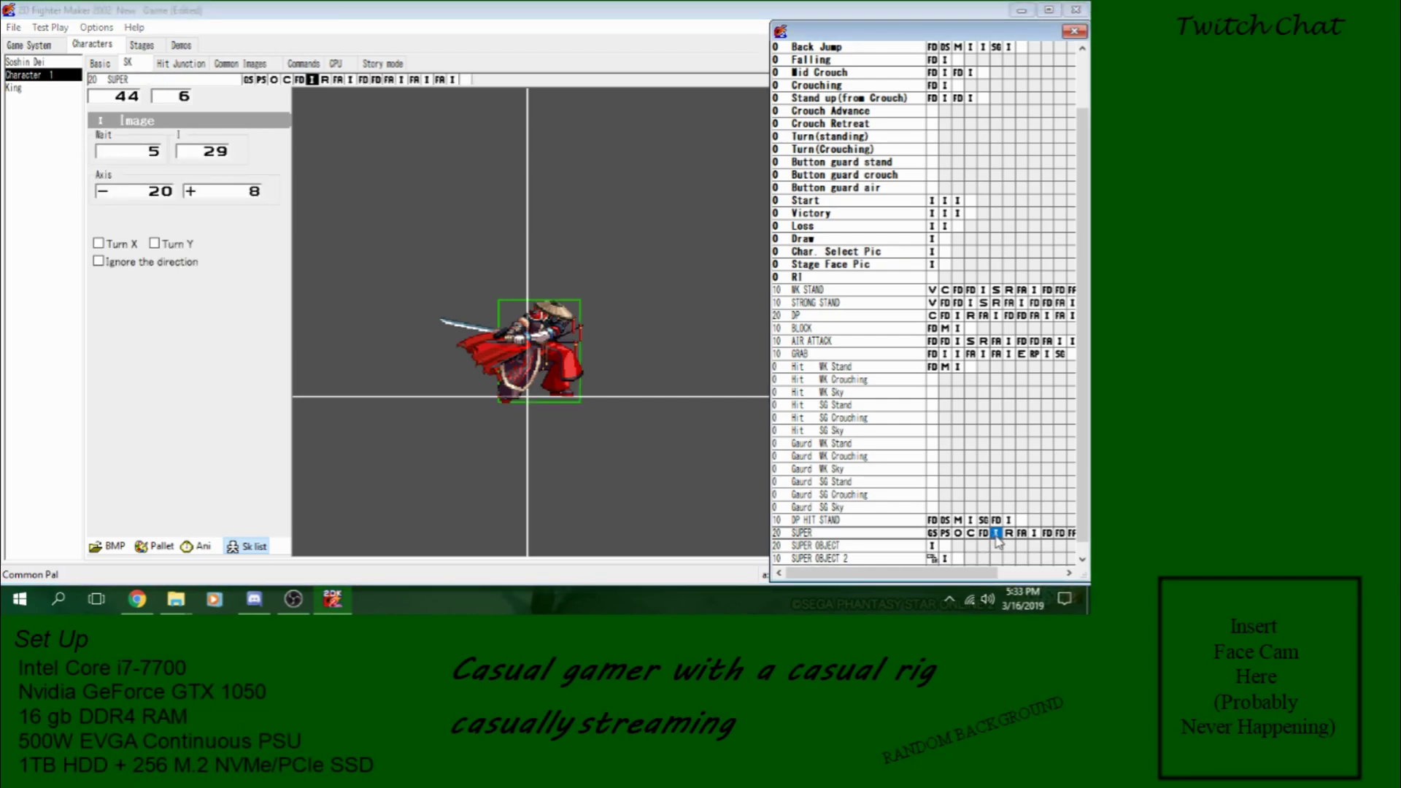
{"action": "right_click", "coordinate": [997, 537]}
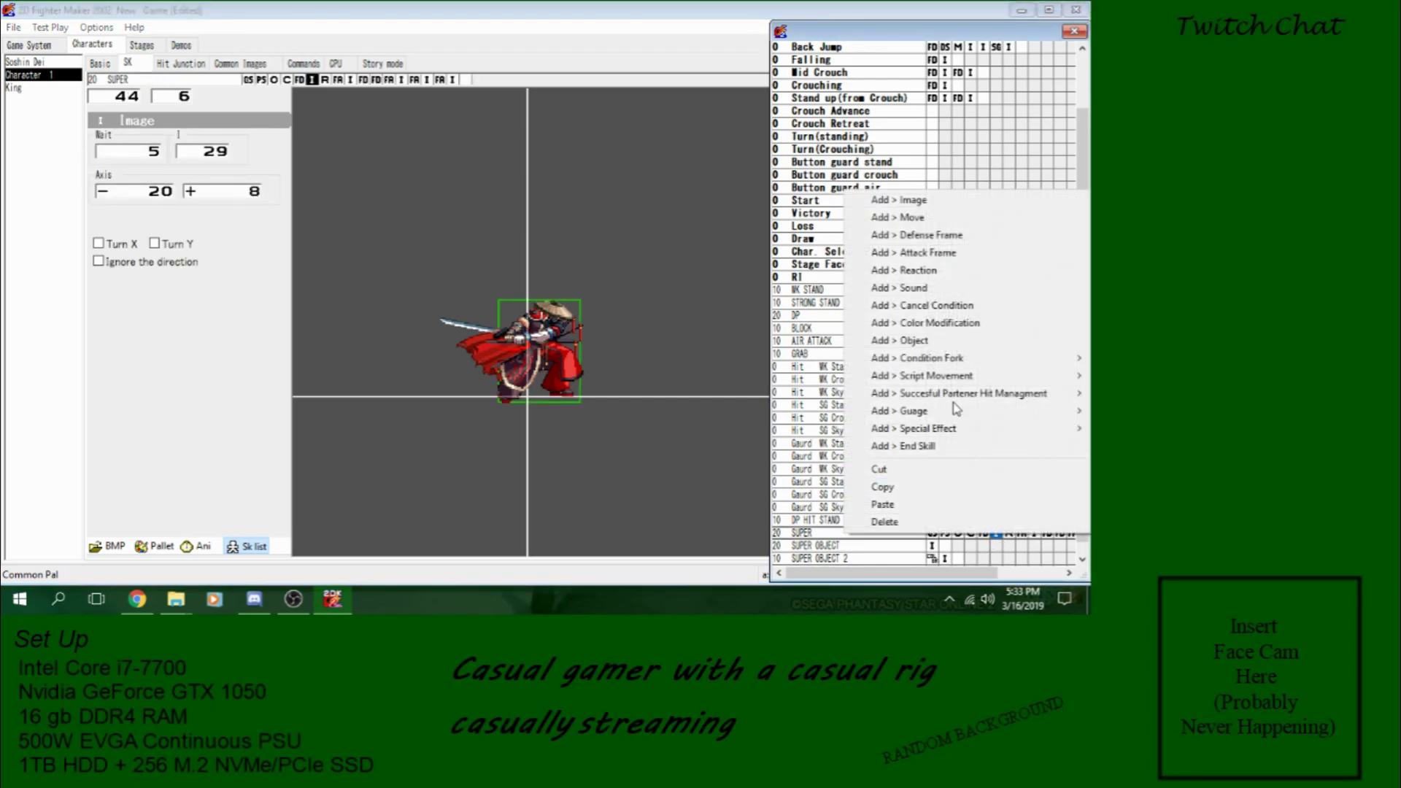
{"action": "left_click", "coordinate": [949, 322]}
{"action": "left_click", "coordinate": [167, 155]}
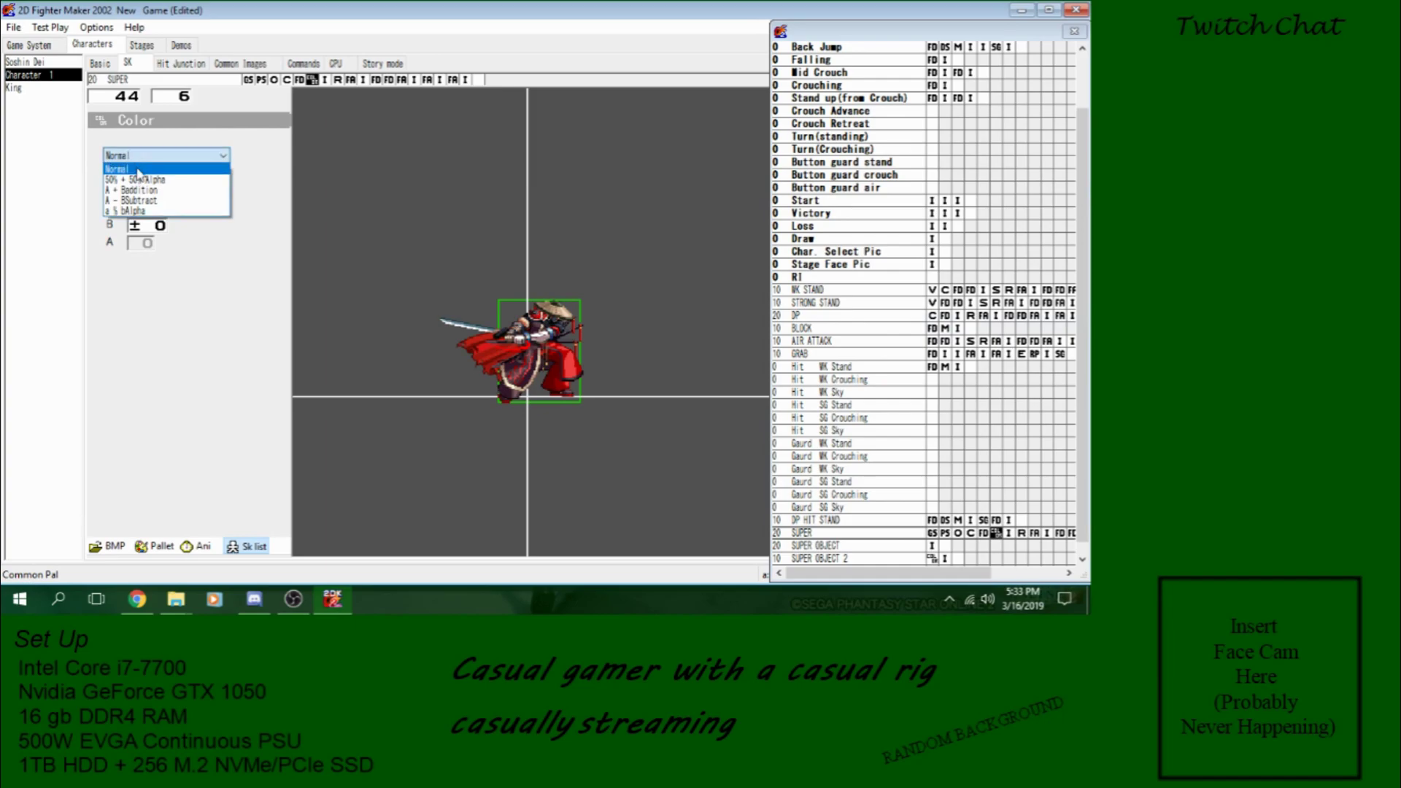
{"action": "left_click", "coordinate": [143, 209]}
{"action": "left_click", "coordinate": [166, 156]}
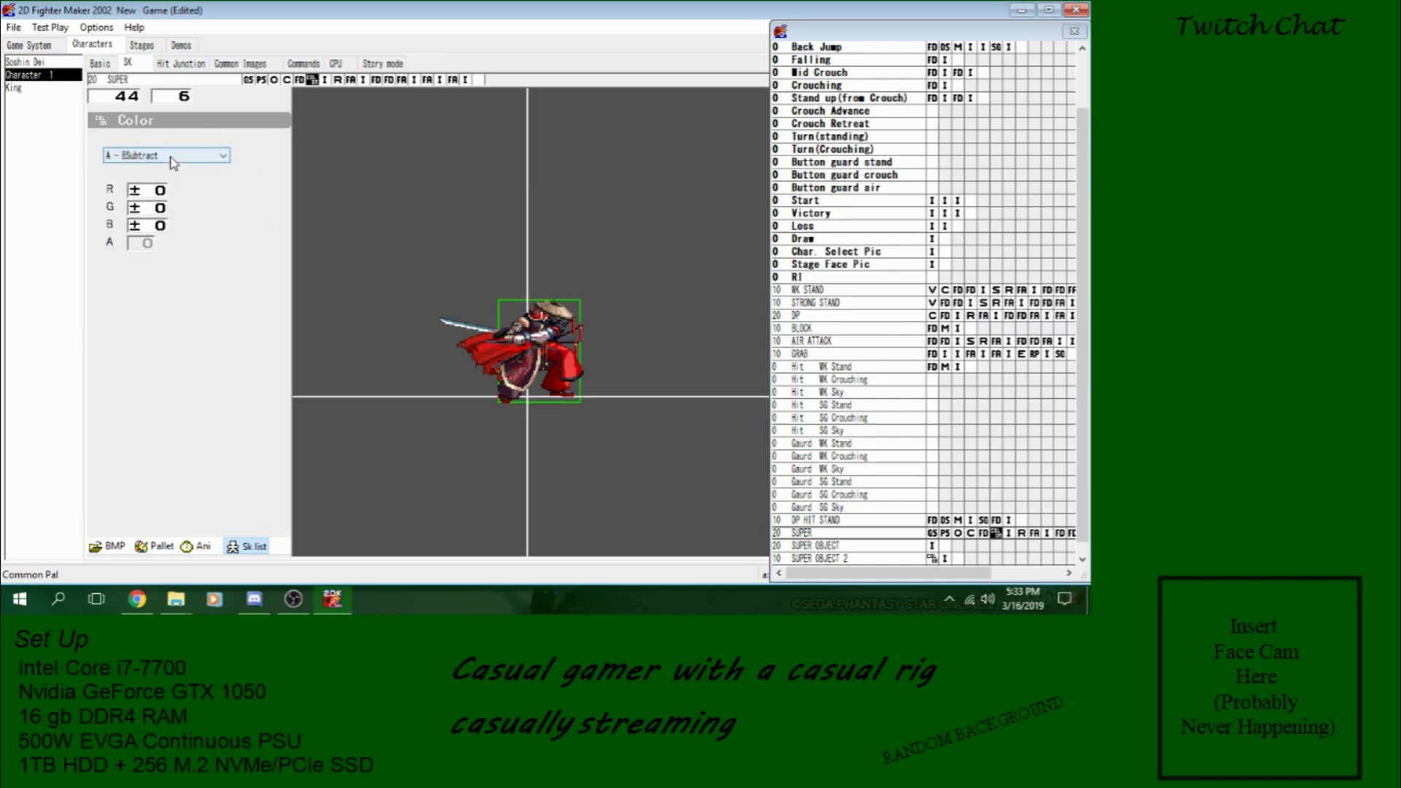
{"action": "left_click", "coordinate": [146, 168]}
Step: Preview SUPER's animation and settle its colour step on A - BSubtract
{"action": "left_click", "coordinate": [197, 546]}
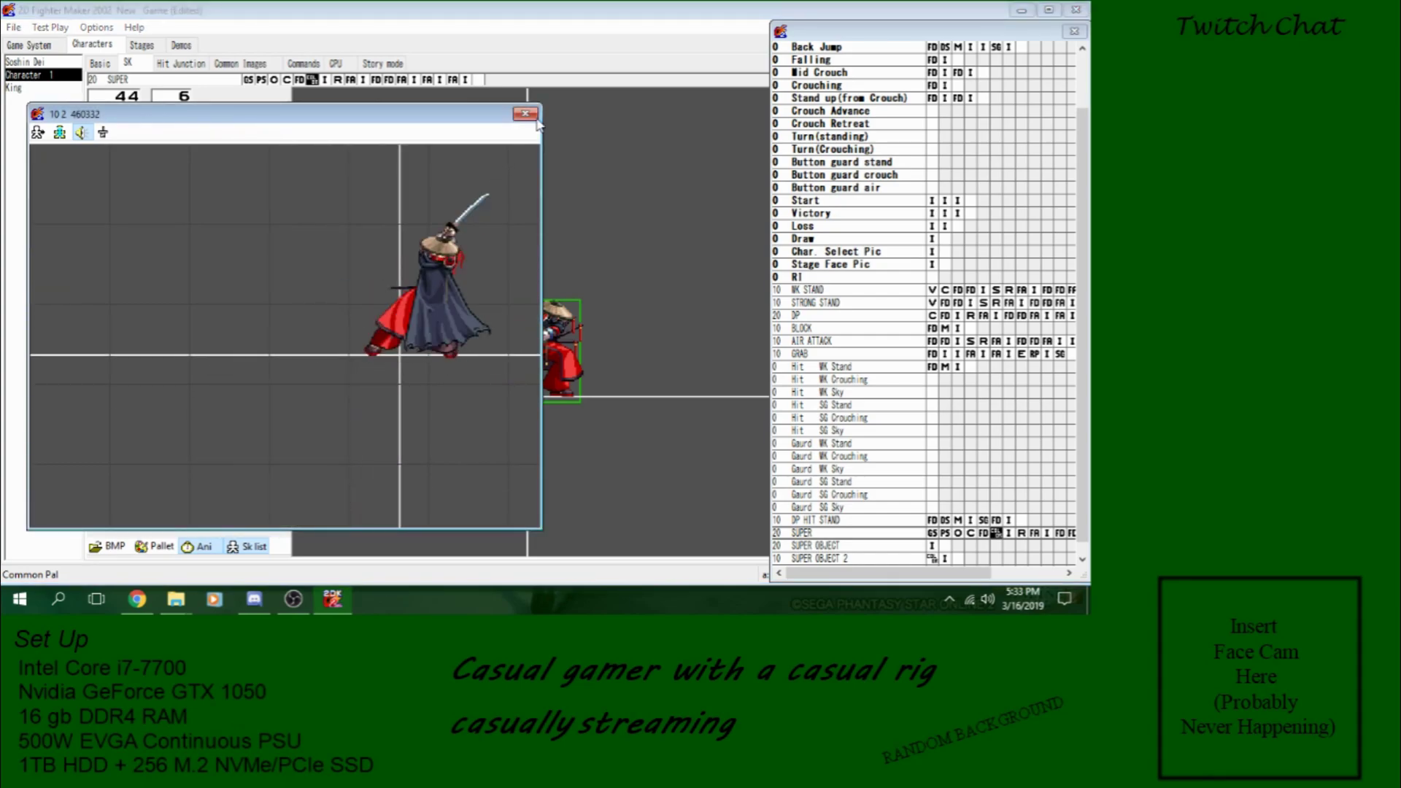
{"action": "left_click", "coordinate": [525, 114]}
{"action": "left_click", "coordinate": [183, 156]}
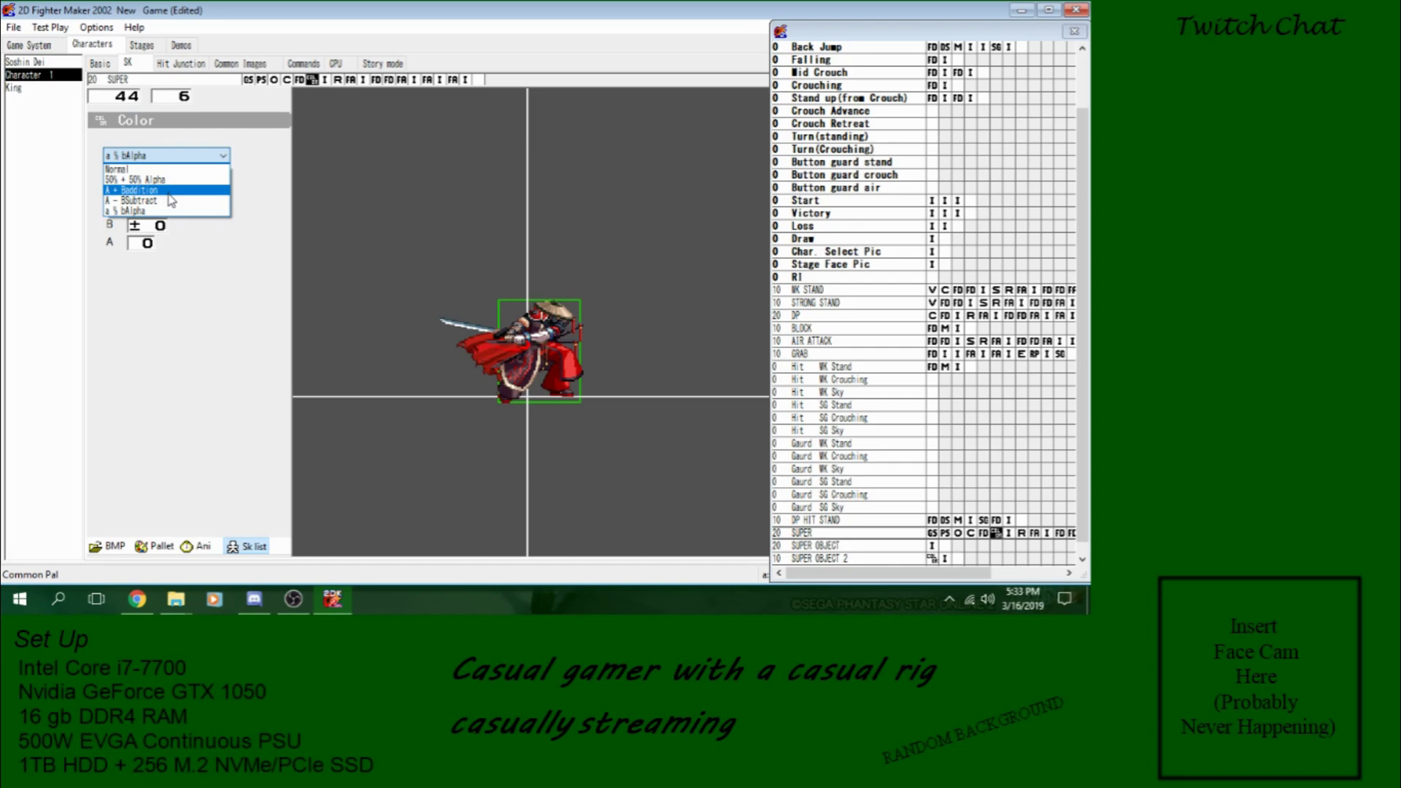
{"action": "left_click", "coordinate": [170, 200]}
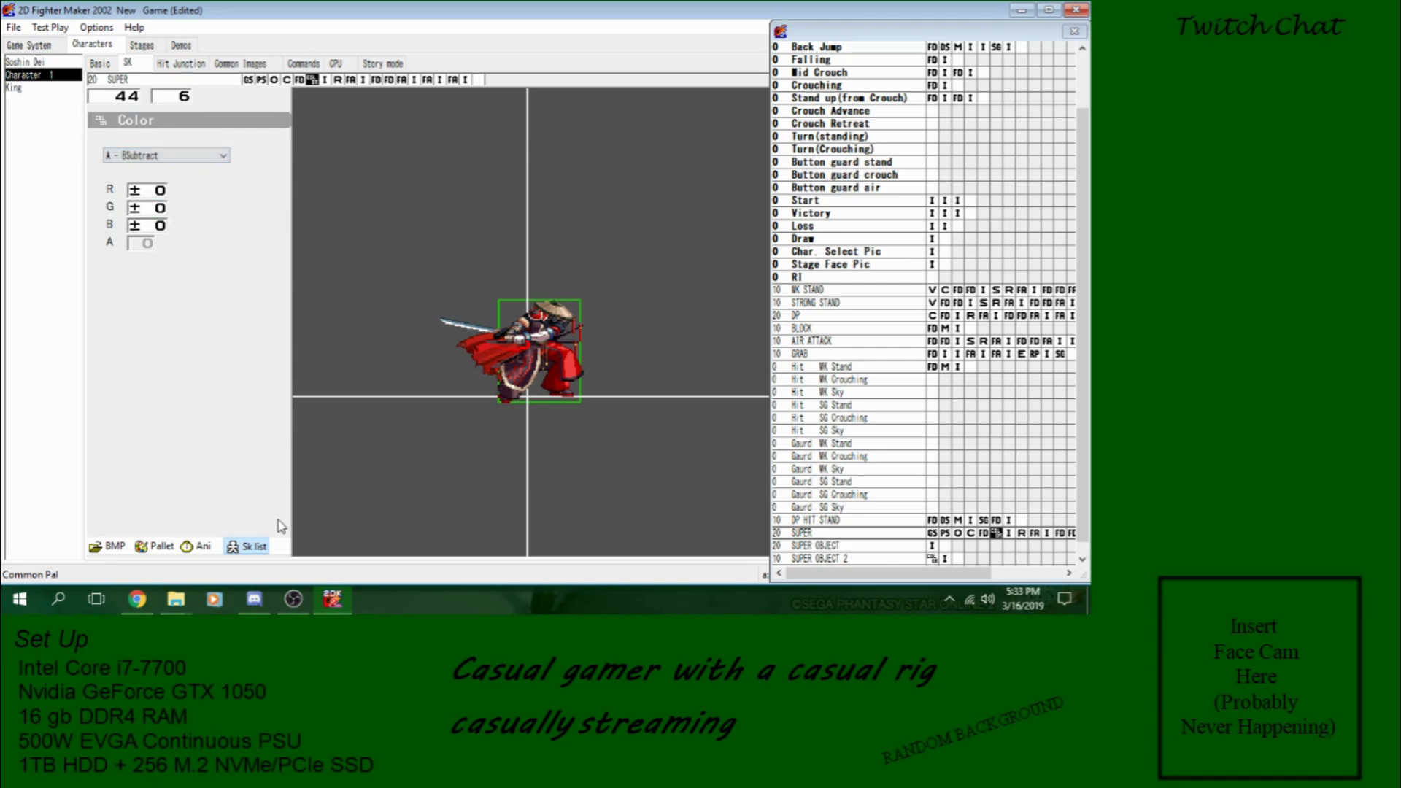
{"action": "left_click", "coordinate": [201, 548]}
{"action": "left_click", "coordinate": [527, 116]}
Step: Duplicate SUPER's image frame and set Time Stop to freeze only the opponent (Your Time 0, His Time 200)
{"action": "left_click", "coordinate": [1009, 534]}
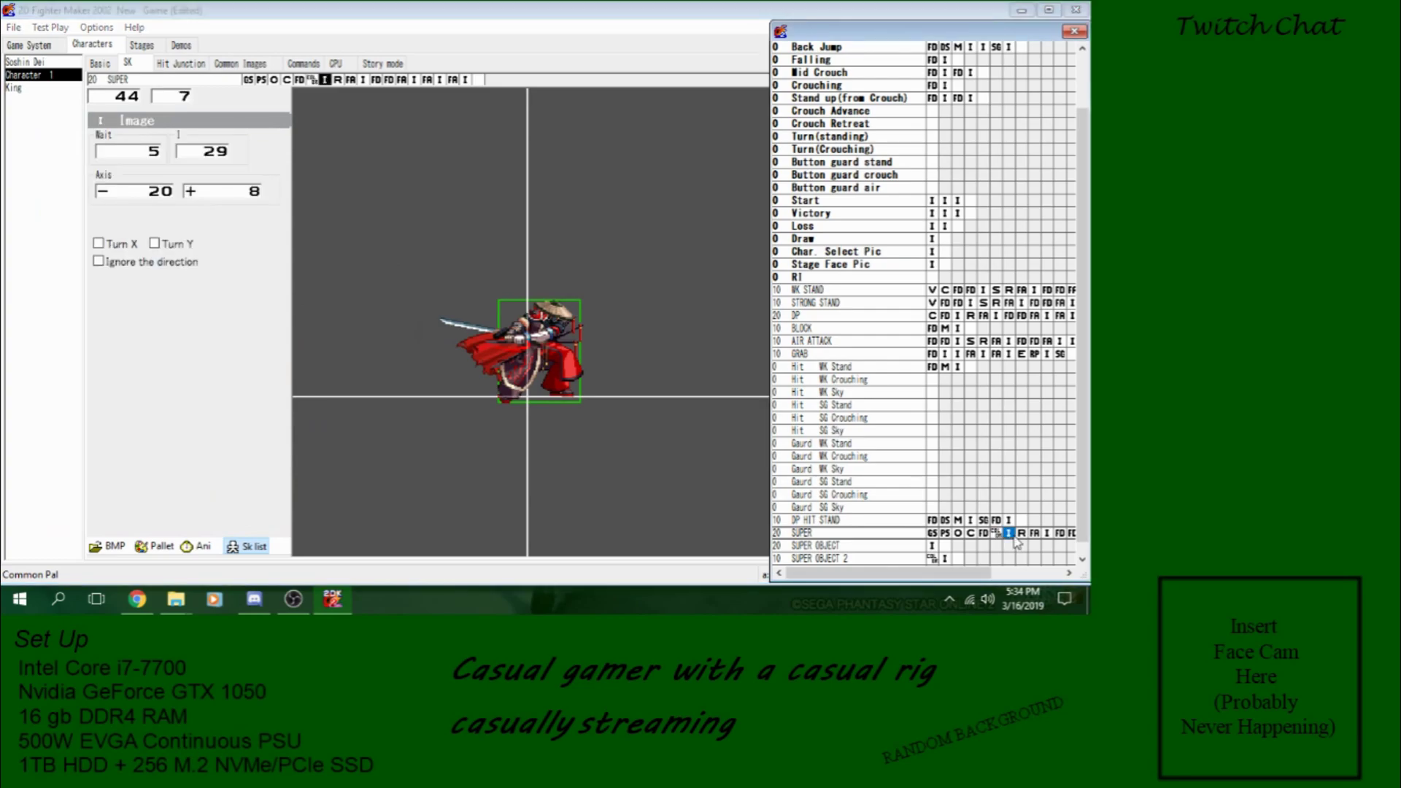
{"action": "key", "text": "ctrl+v"}
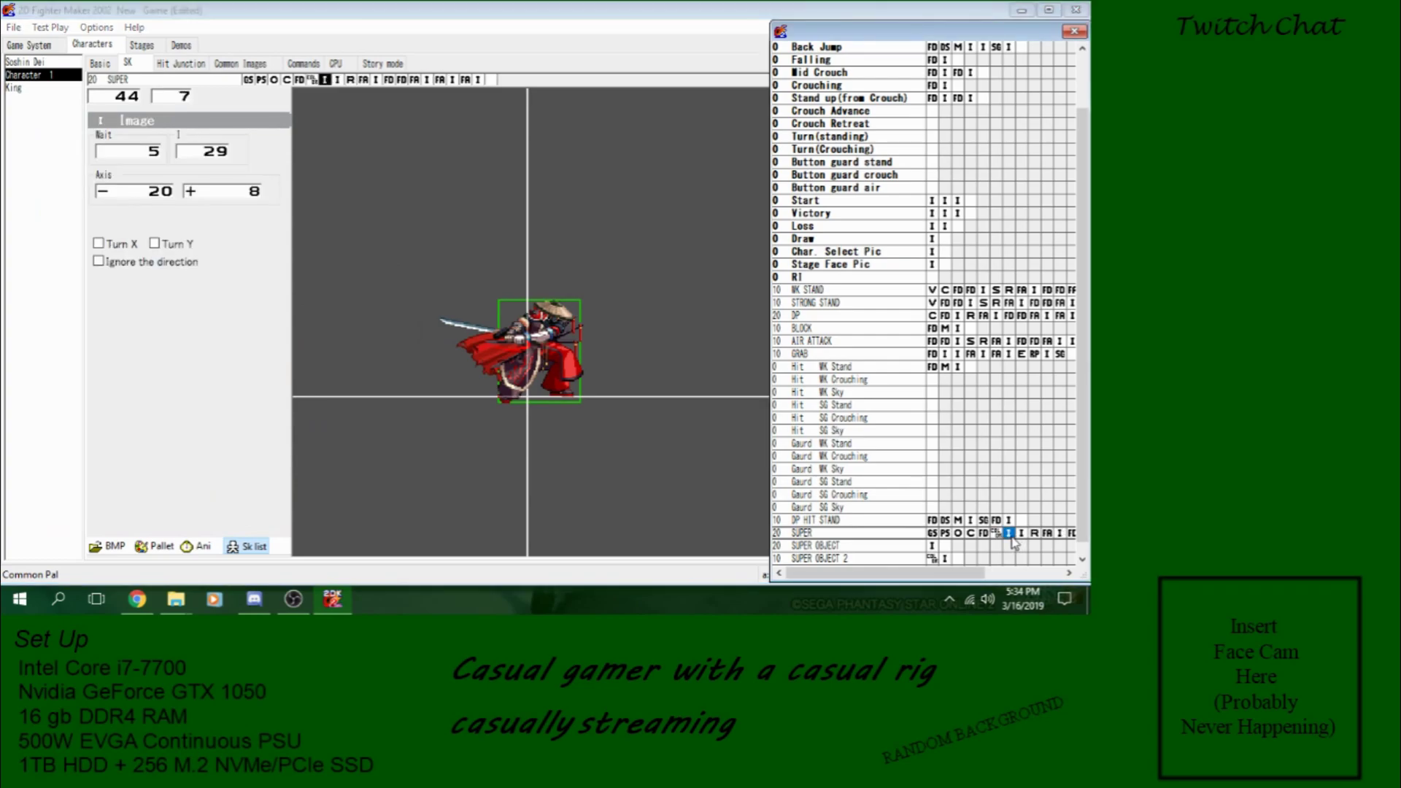
{"action": "left_click", "coordinate": [945, 534]}
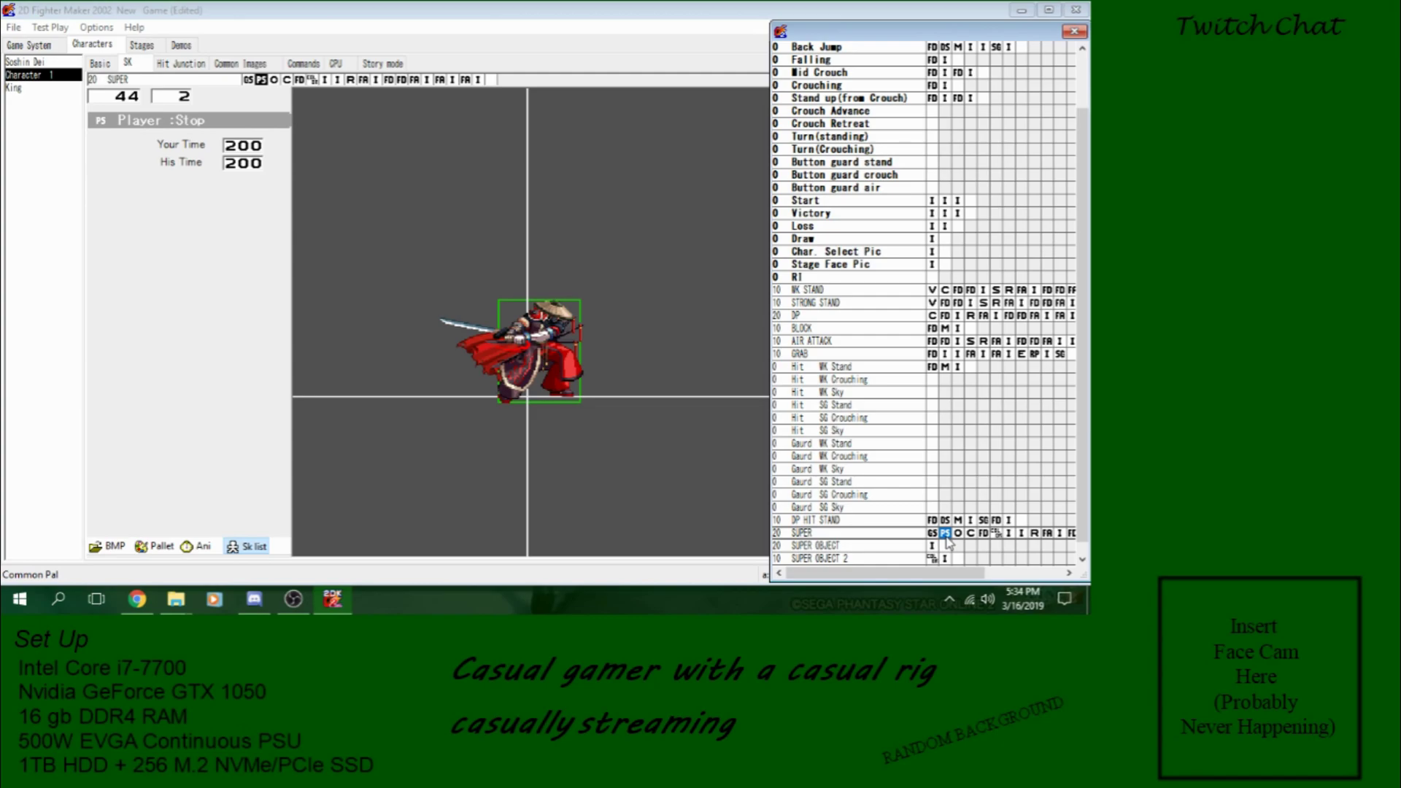
{"action": "left_click", "coordinate": [1009, 535]}
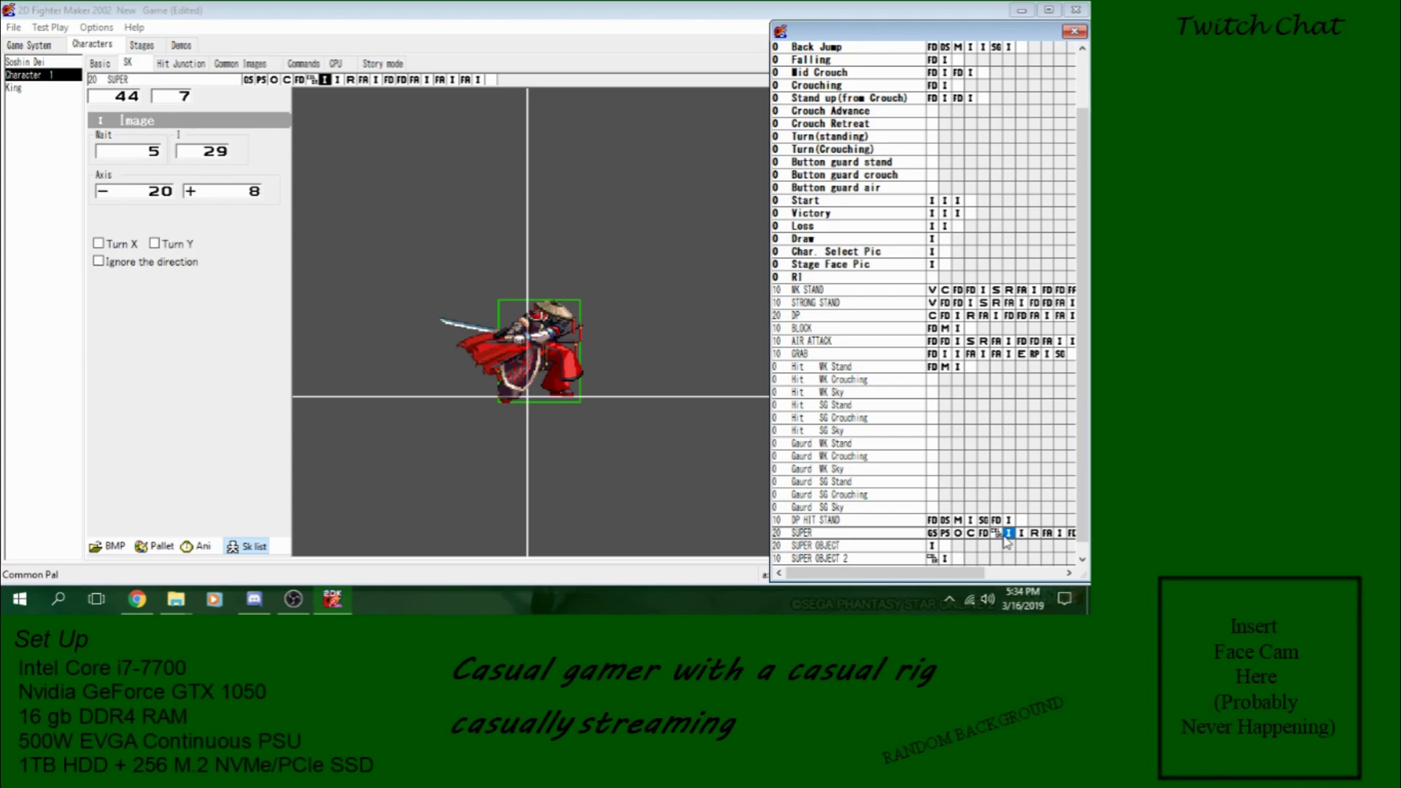
{"action": "left_click", "coordinate": [946, 535]}
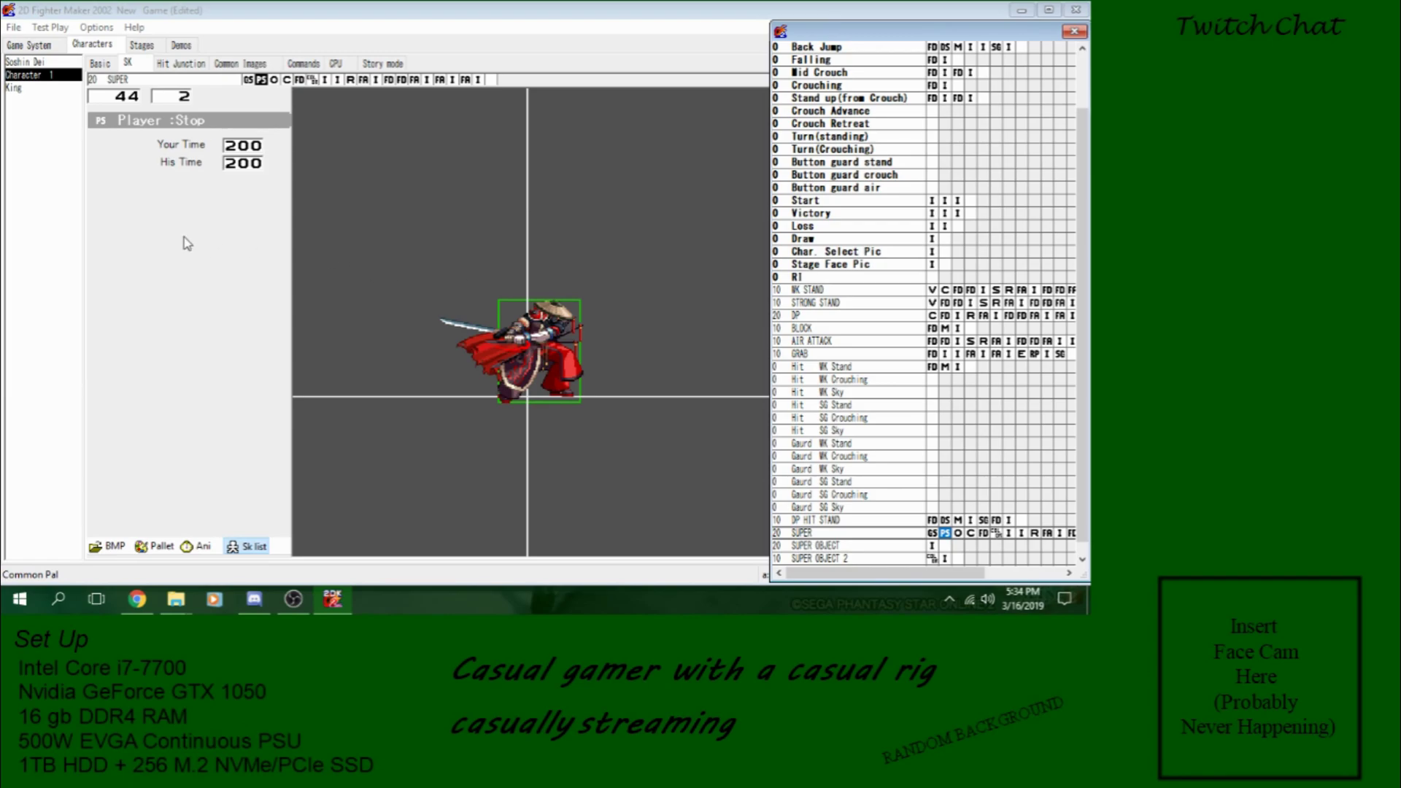
{"action": "double_click", "coordinate": [232, 146]}
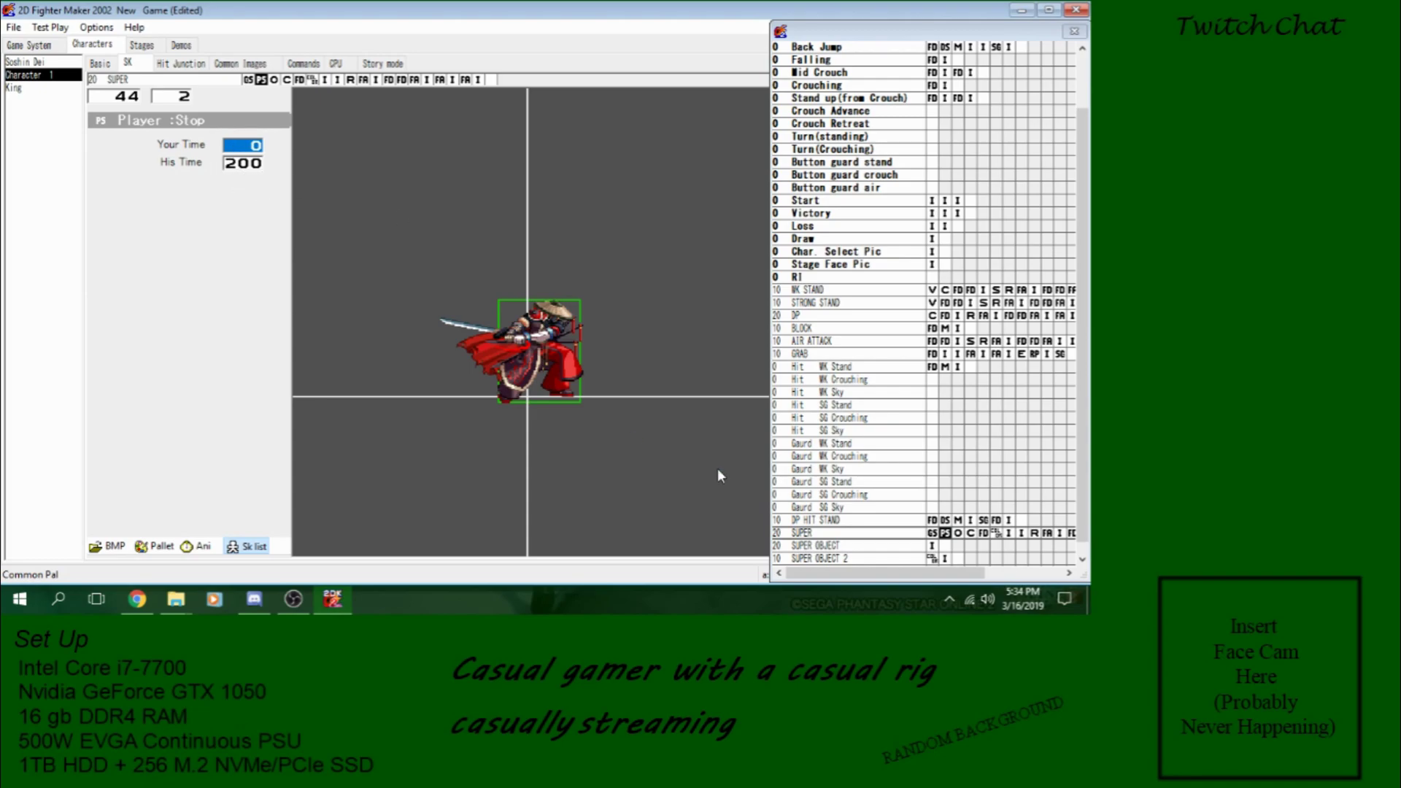
Step: Select the image frame after the colour effect and start editing its wait time
{"action": "left_click", "coordinate": [1012, 533]}
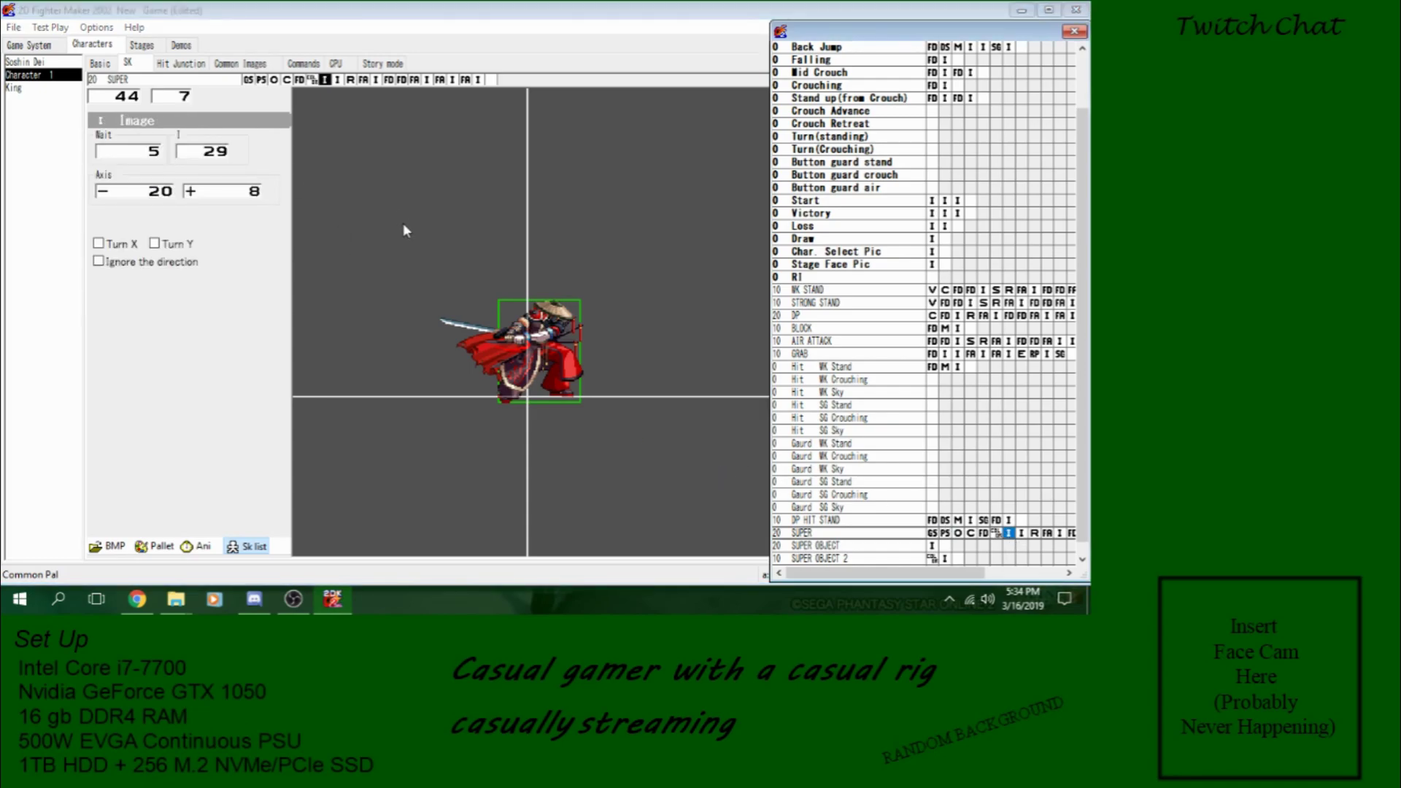
{"action": "left_click", "coordinate": [313, 80]}
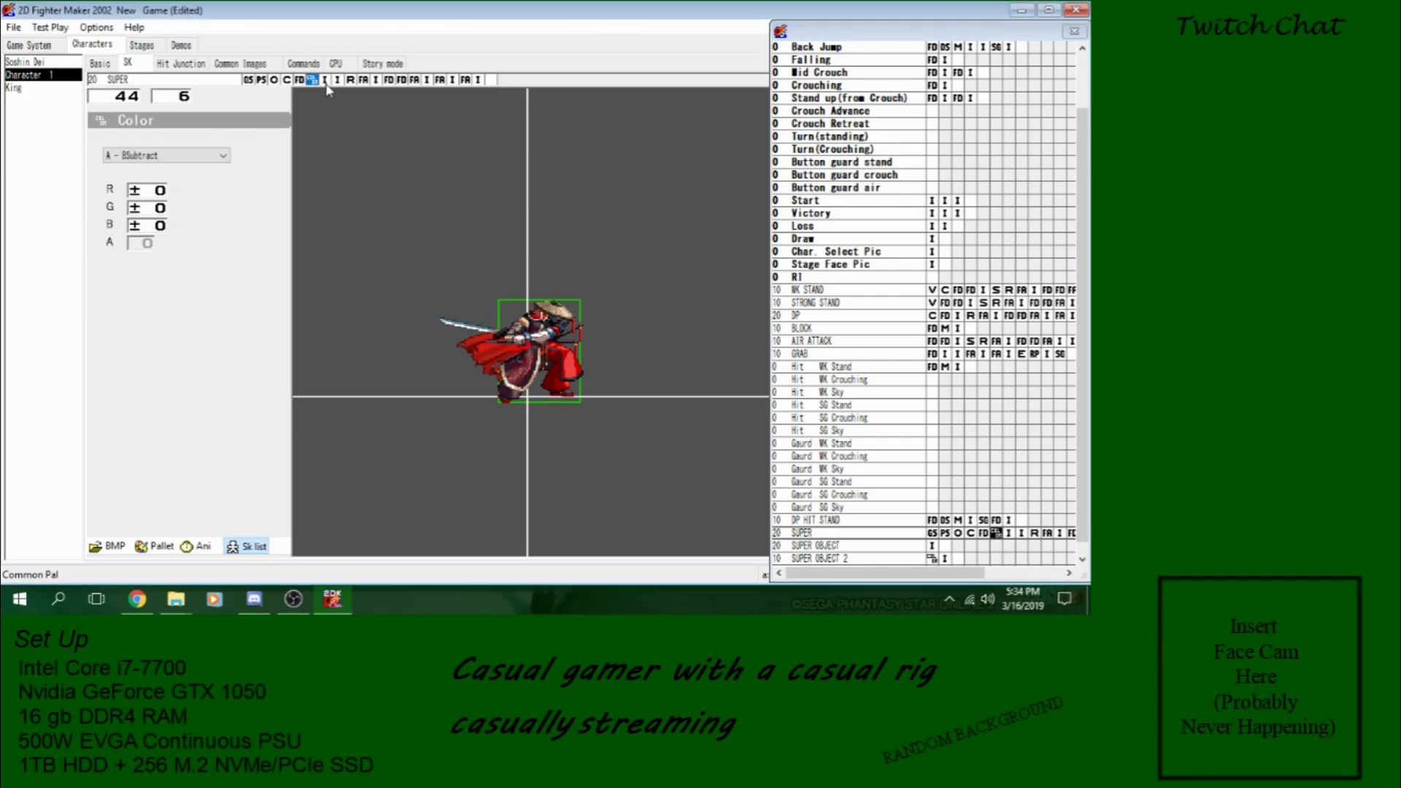
{"action": "left_click", "coordinate": [325, 80]}
{"action": "double_click", "coordinate": [129, 152]}
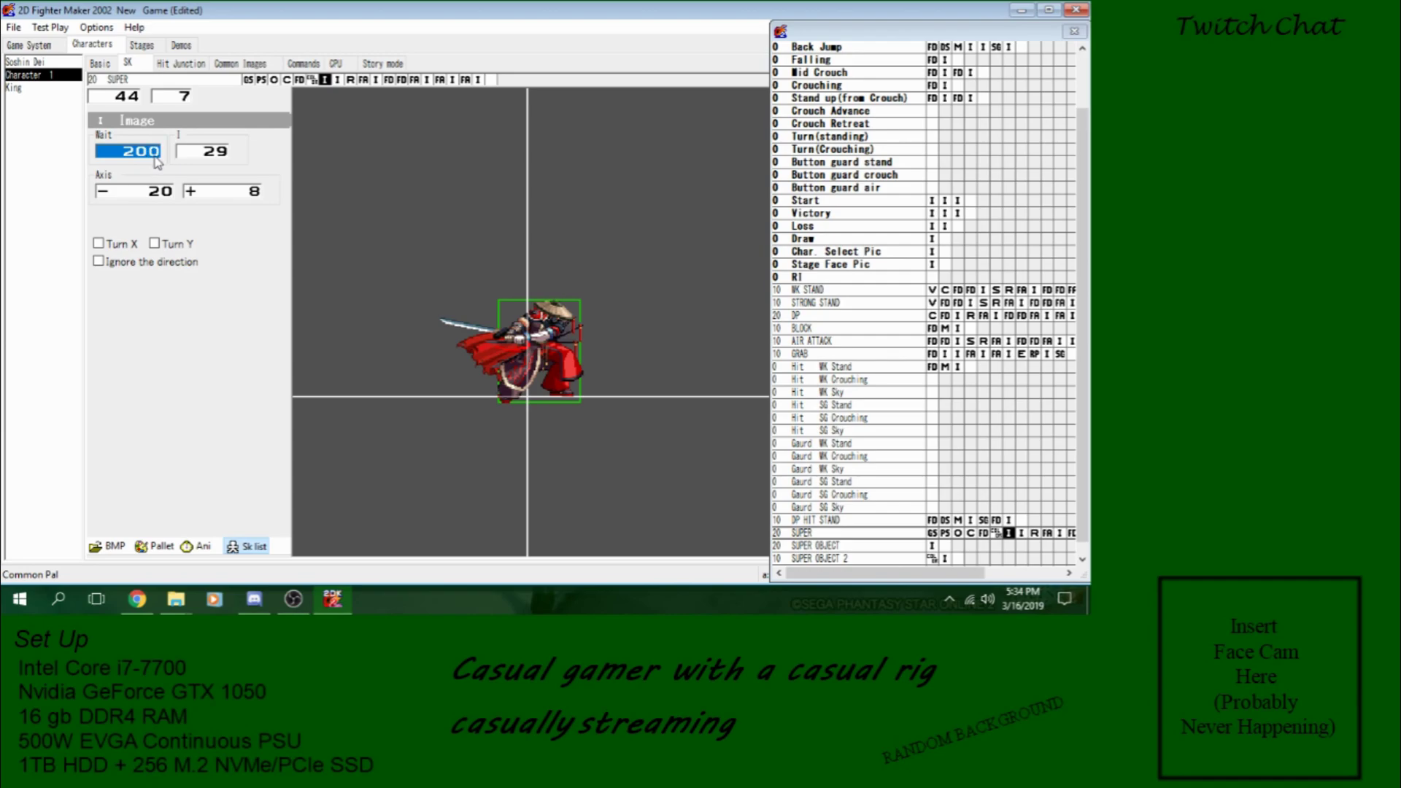
Step: Add another Color Modification step to SUPER with Normal blending
{"action": "right_click", "coordinate": [347, 82]}
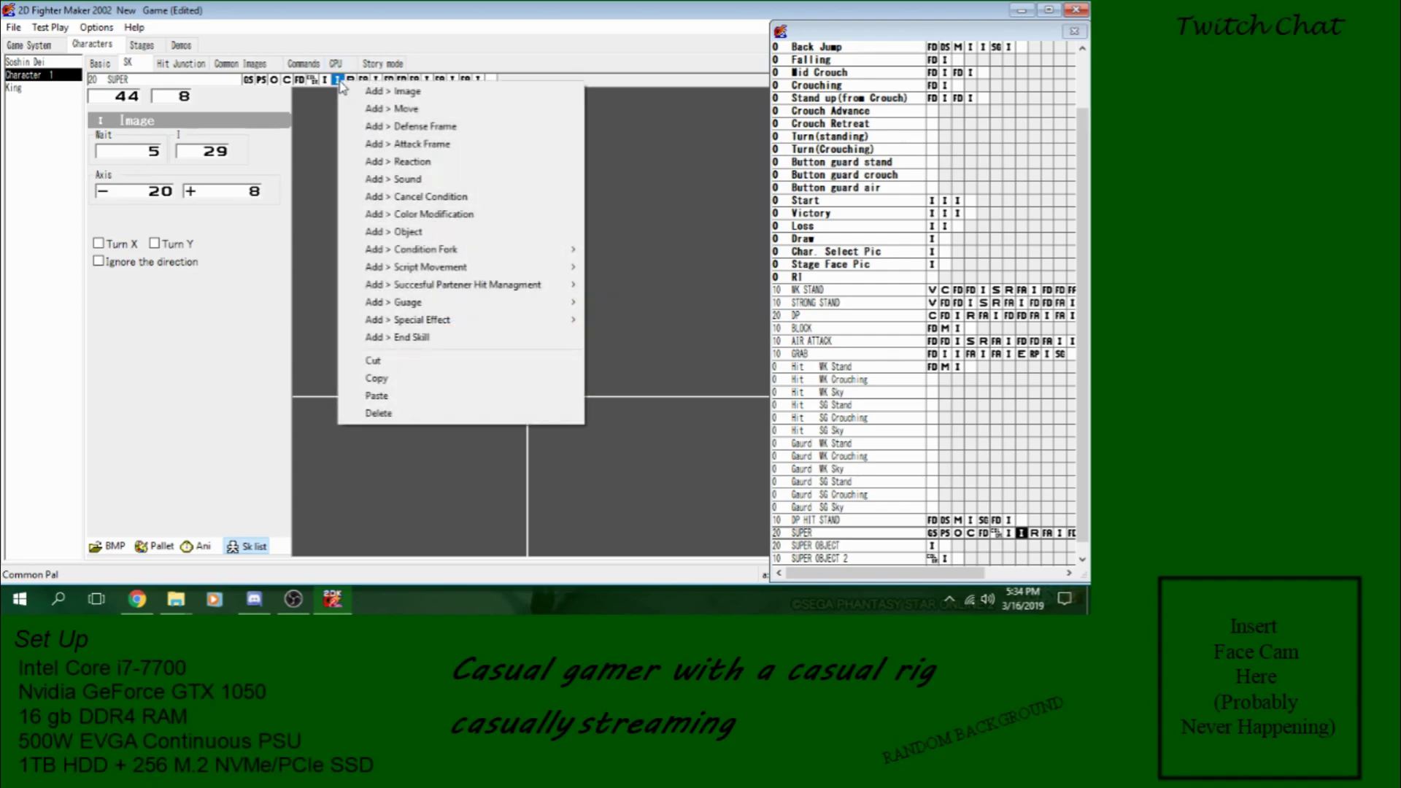
{"action": "left_click", "coordinate": [504, 216]}
{"action": "left_click", "coordinate": [166, 156]}
{"action": "left_click", "coordinate": [163, 173]}
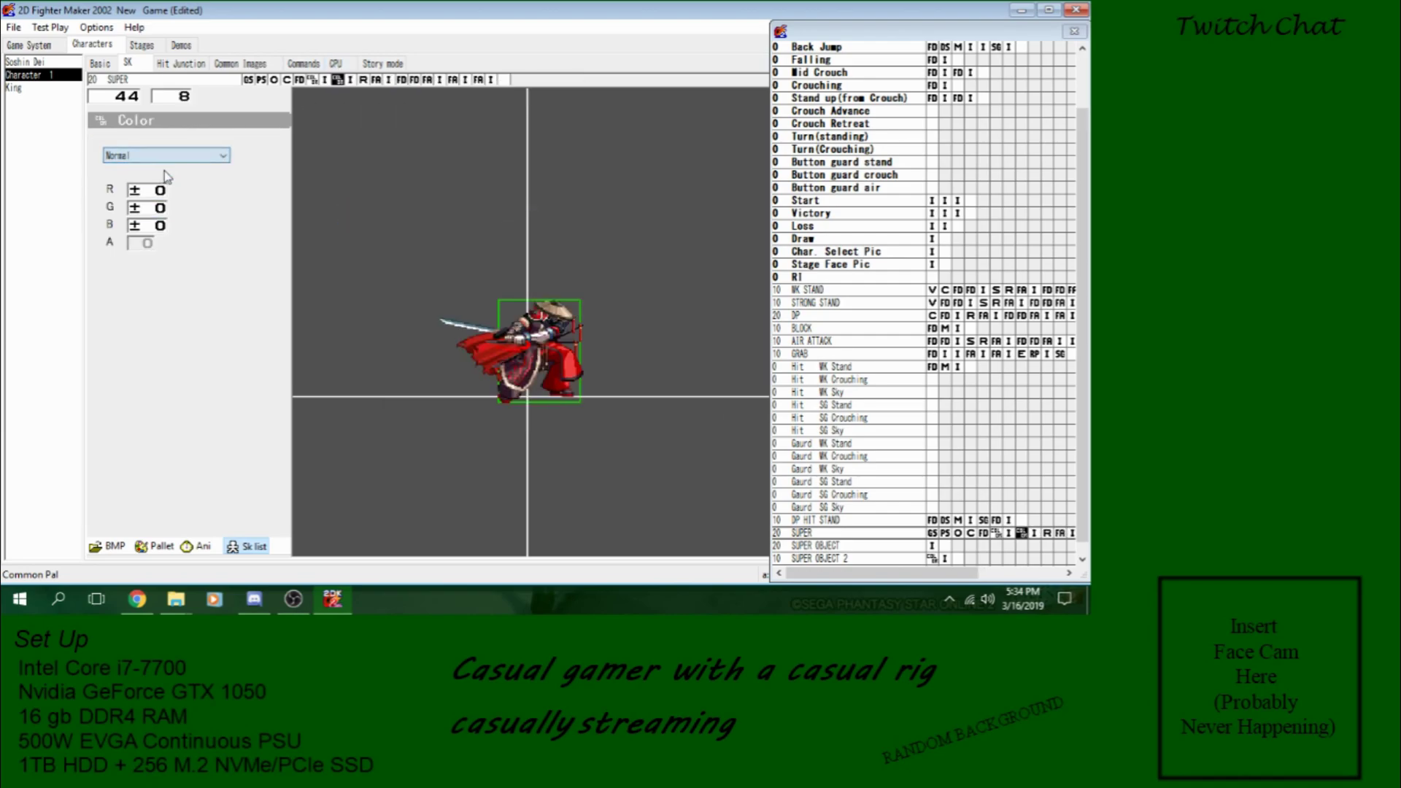
Step: Preview the SUPER animation and lower the object spawn's point depth from 127 to 56
{"action": "left_click", "coordinate": [204, 548]}
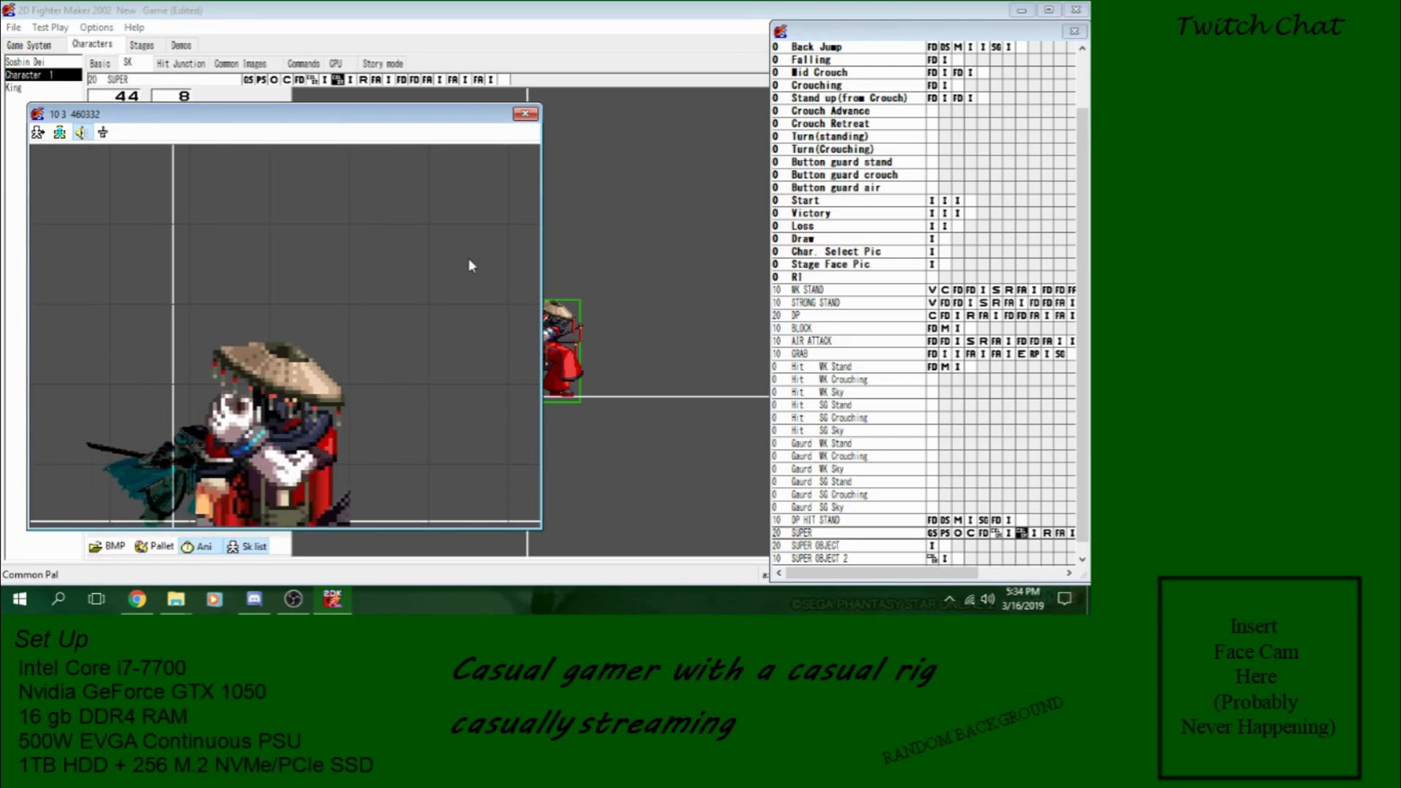
{"action": "left_click", "coordinate": [524, 113]}
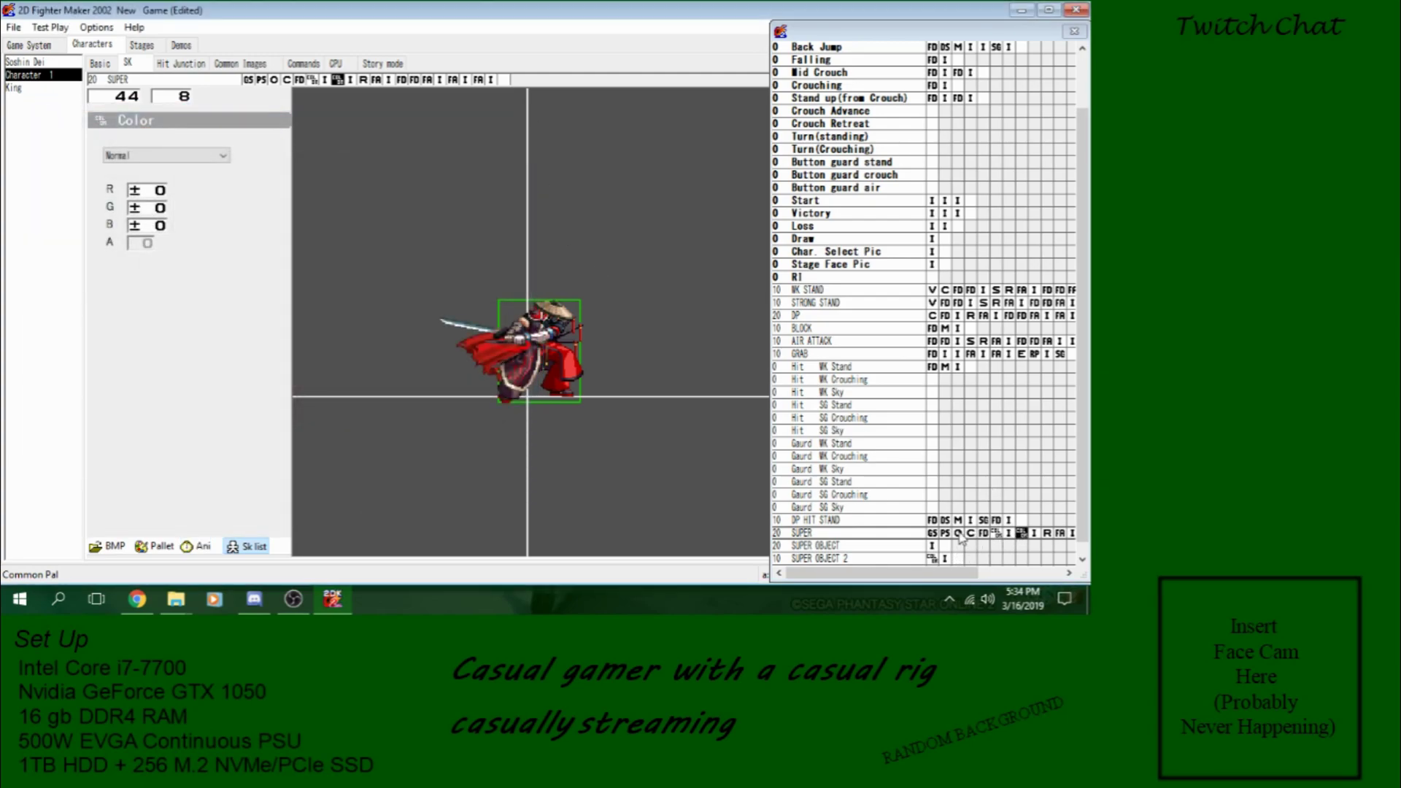
{"action": "left_click", "coordinate": [958, 533]}
{"action": "double_click", "coordinate": [254, 263]}
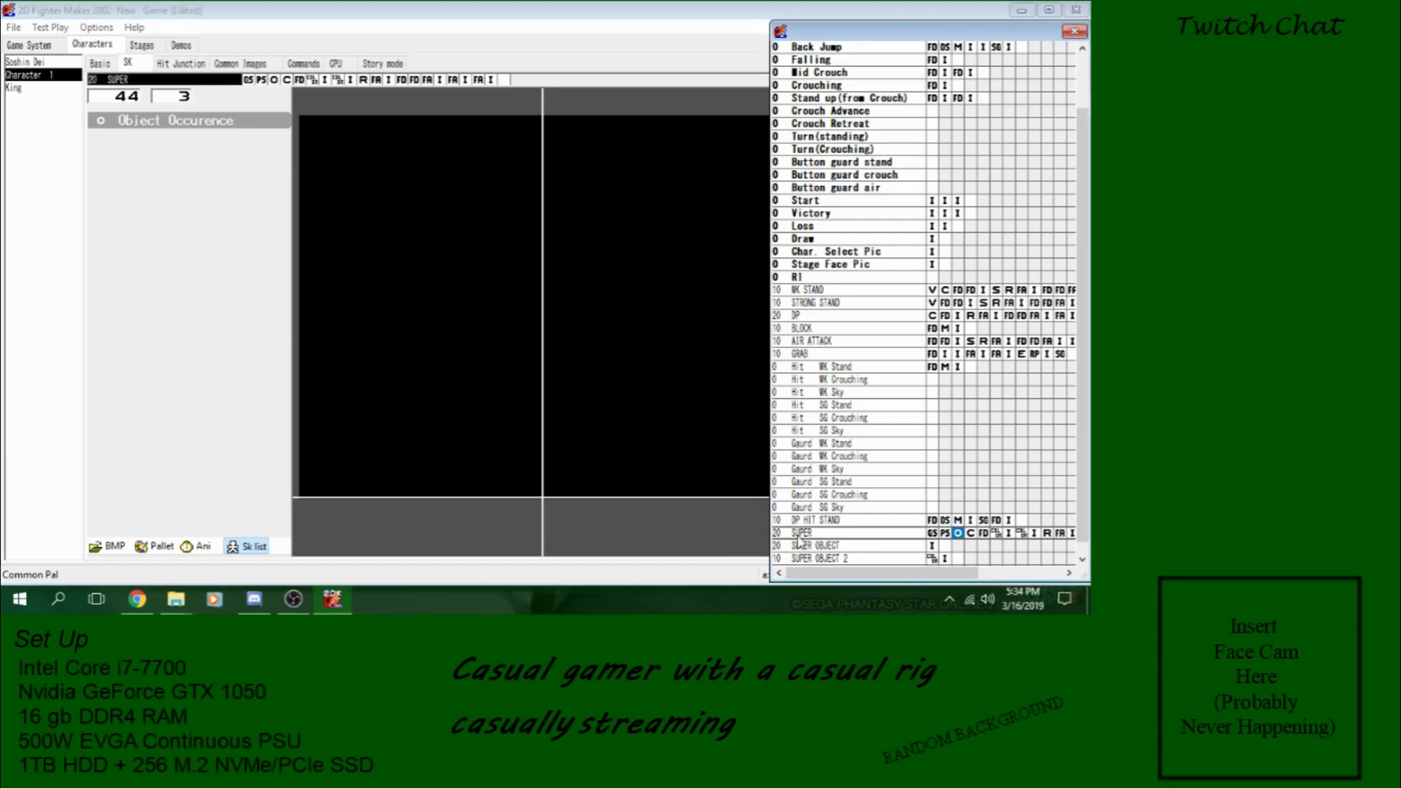
Step: Preview the SUPER animation and recheck its object spawn, now at point depth 50
{"action": "left_click", "coordinate": [800, 534]}
{"action": "left_click", "coordinate": [210, 546]}
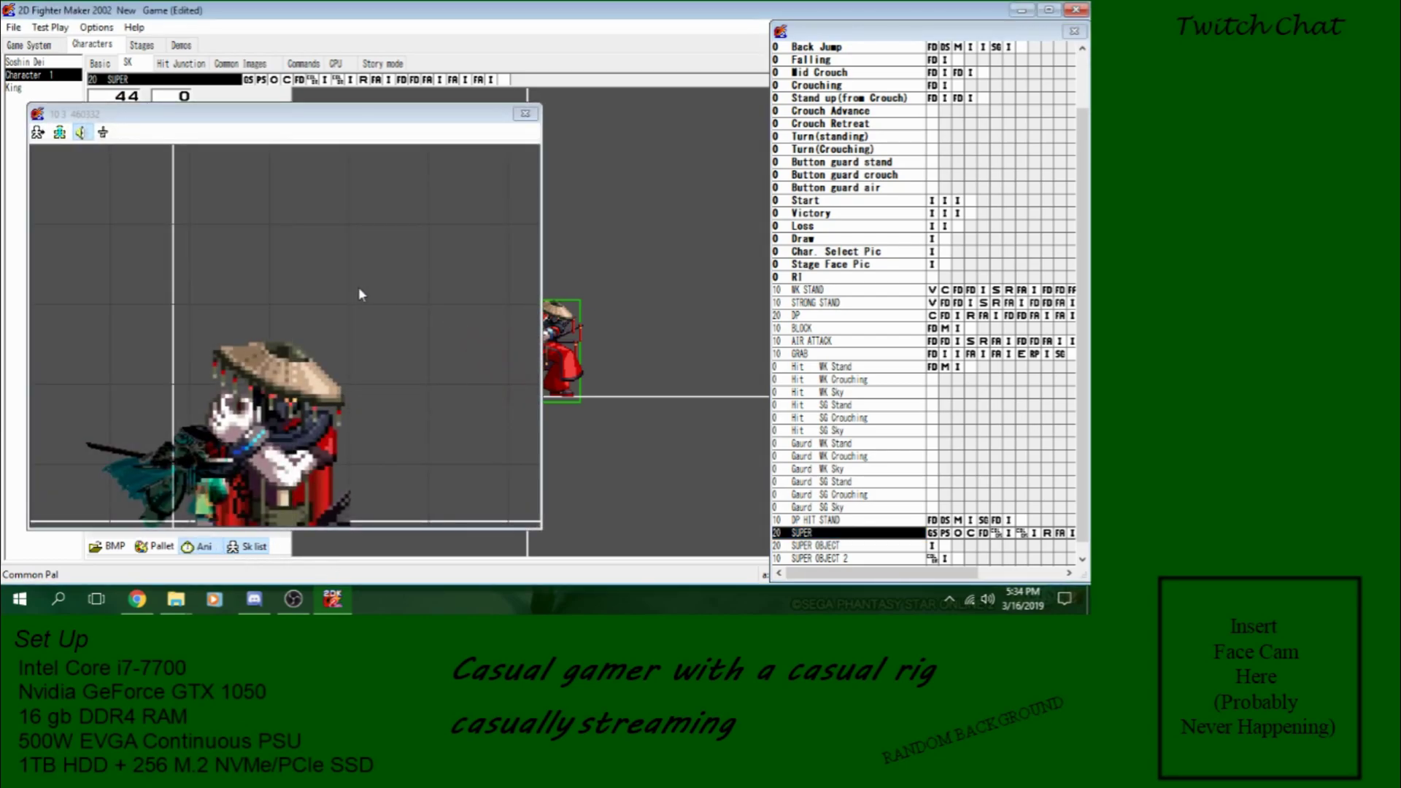
{"action": "left_click", "coordinate": [958, 534]}
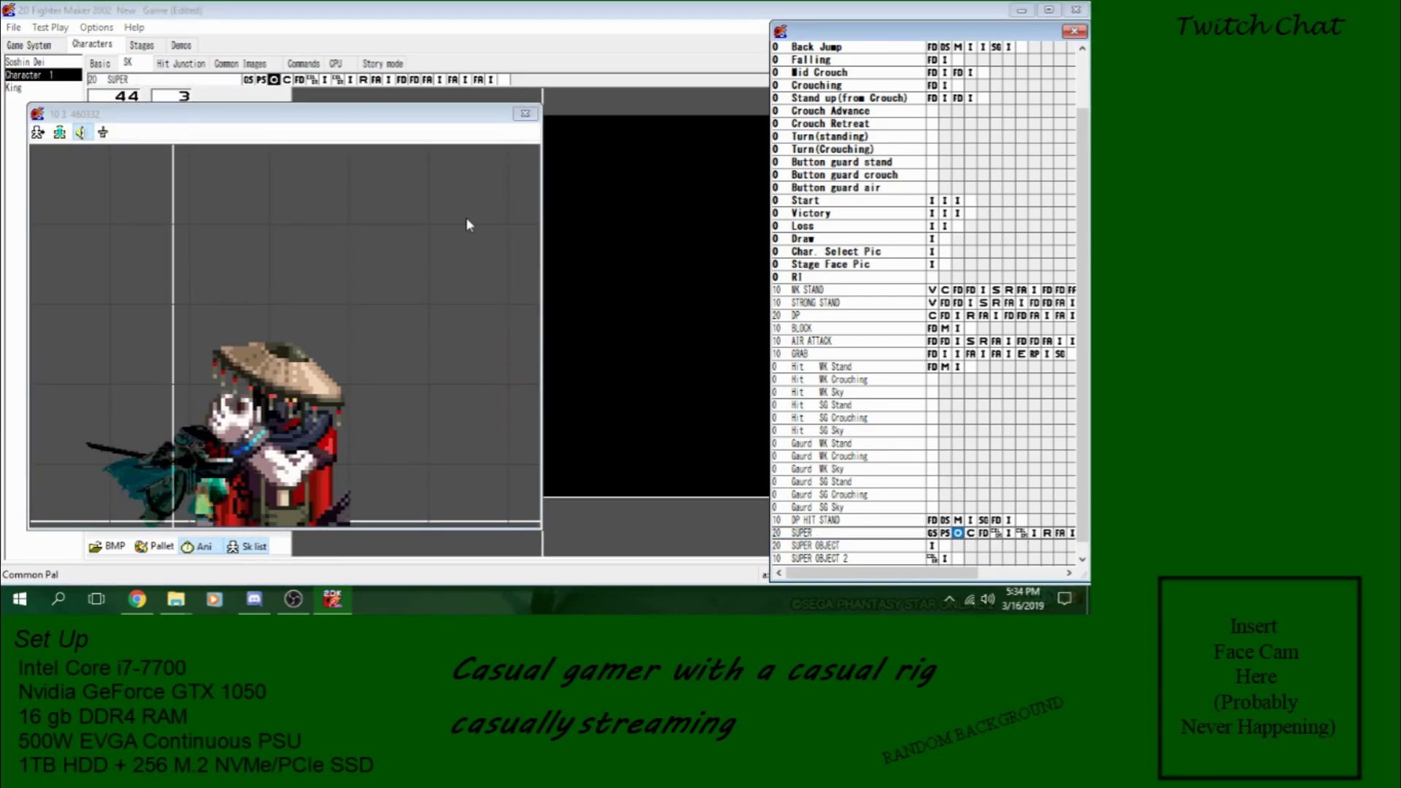
{"action": "left_click", "coordinate": [525, 113]}
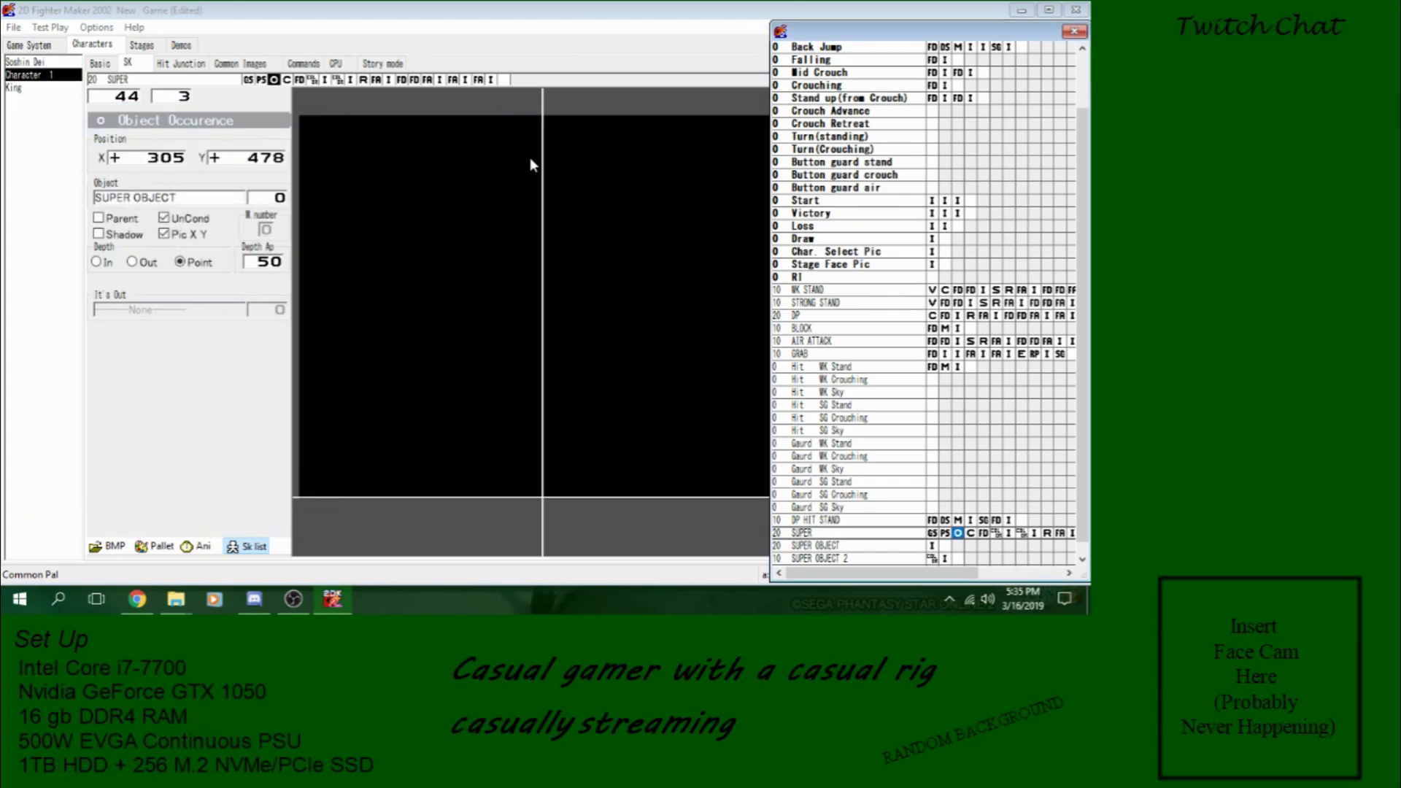
{"action": "left_click", "coordinate": [946, 534]}
{"action": "left_click", "coordinate": [958, 534]}
Step: Step through SUPER's image frames 7 and 9, confirming frame 9's wait of 5
{"action": "left_click", "coordinate": [1009, 534]}
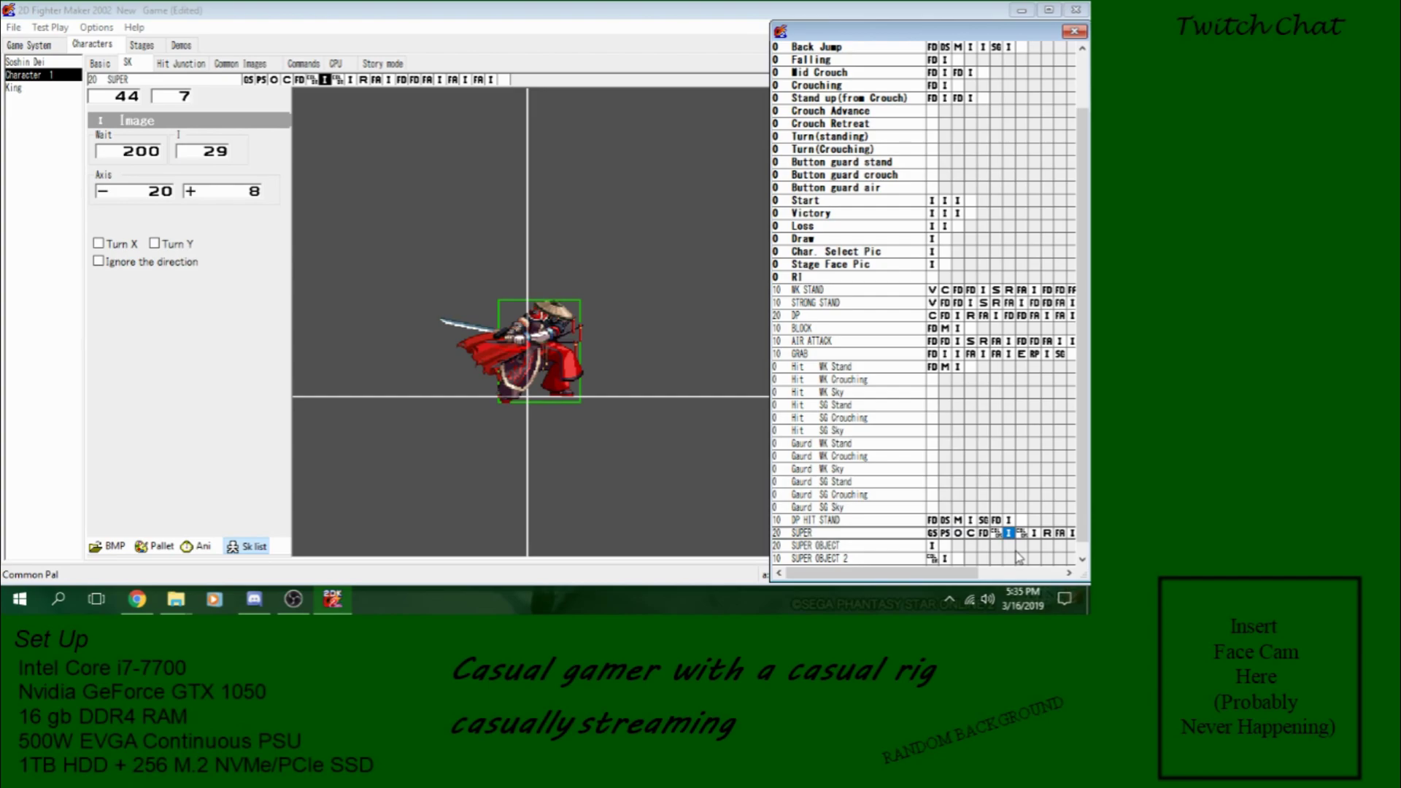
{"action": "left_click", "coordinate": [1034, 534]}
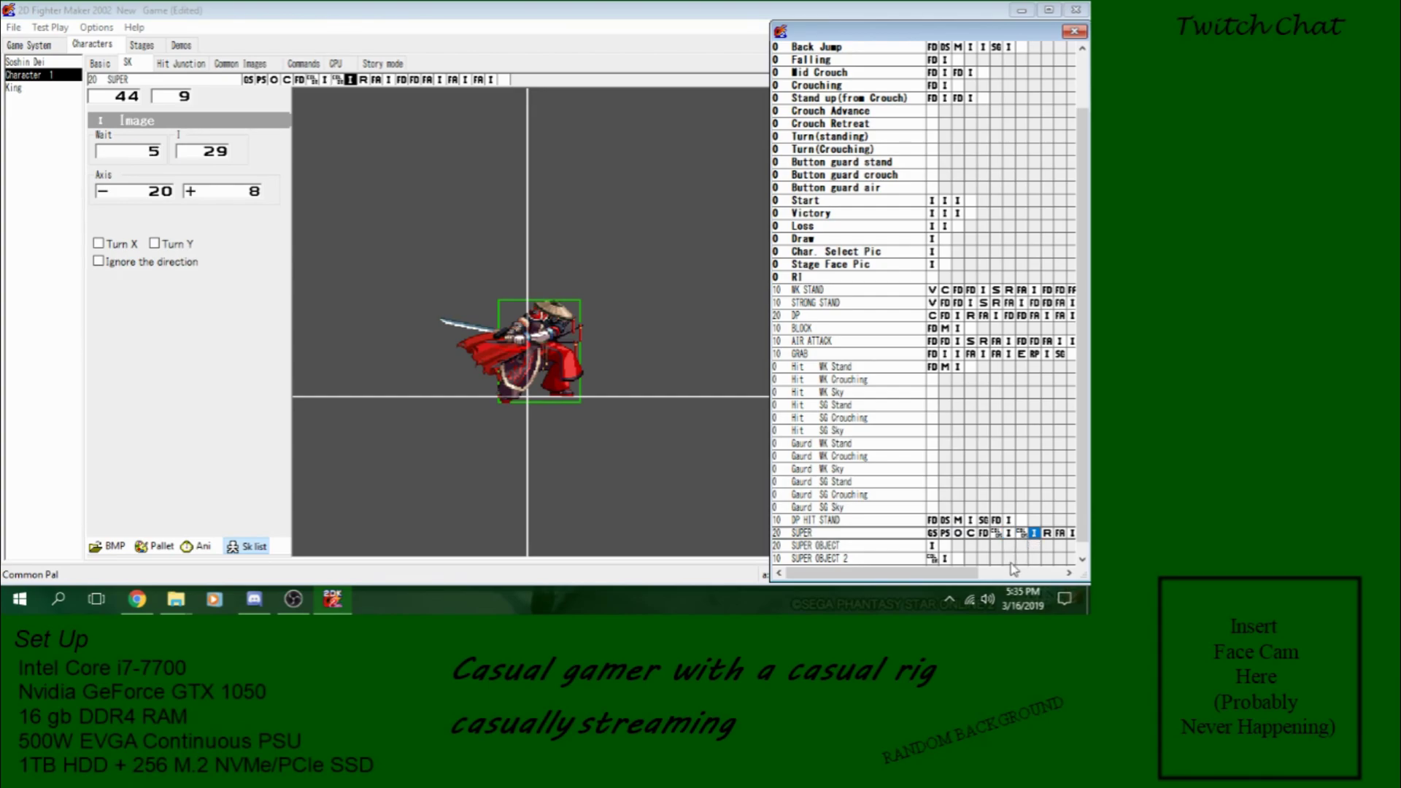
{"action": "left_click_drag", "start_coordinate": [974, 574], "coordinate": [1062, 580]}
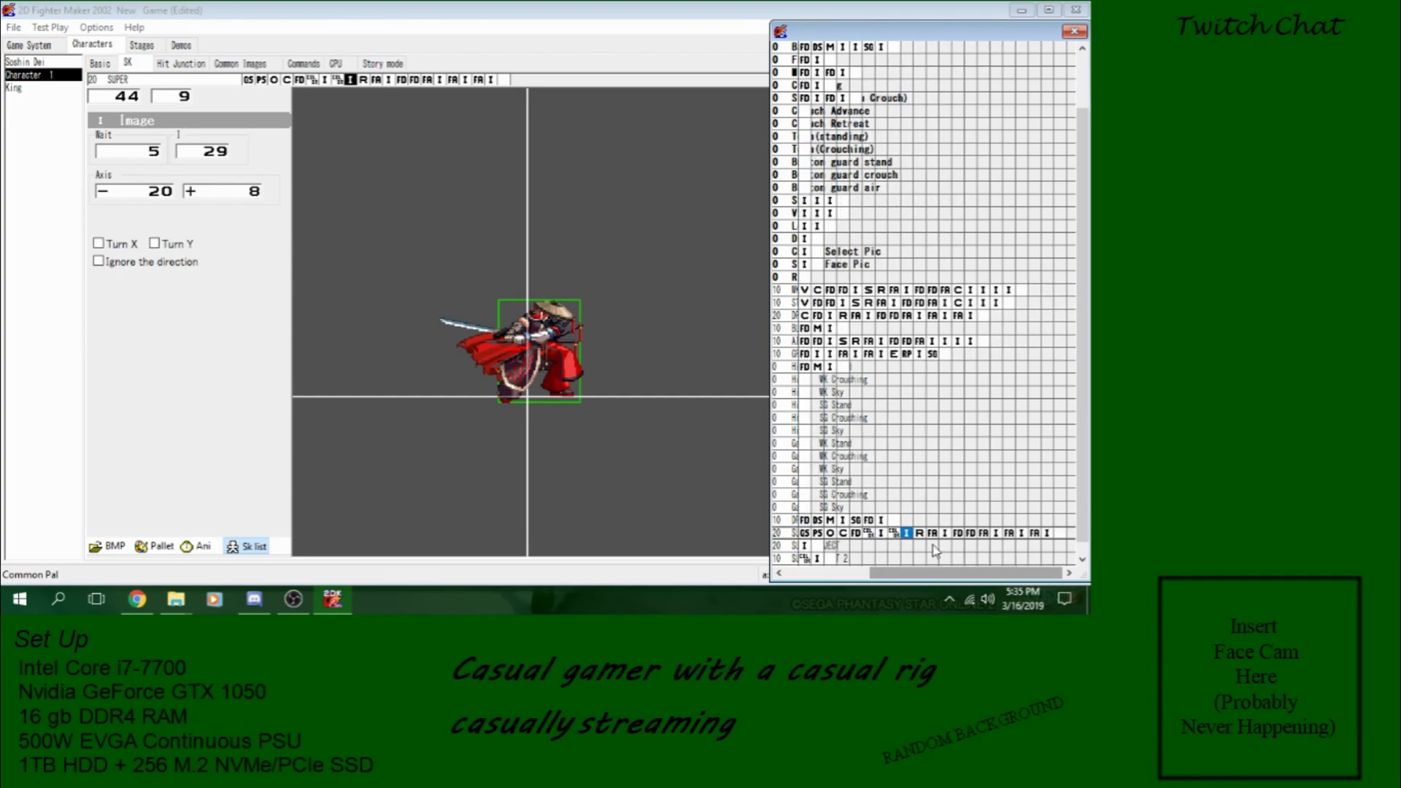
Step: Review SUPER's frame 11 attack and frame 10 hit-reaction settings, then scroll the grid back left
{"action": "left_click_drag", "start_coordinate": [890, 577], "coordinate": [919, 569]}
{"action": "left_click", "coordinate": [932, 533]}
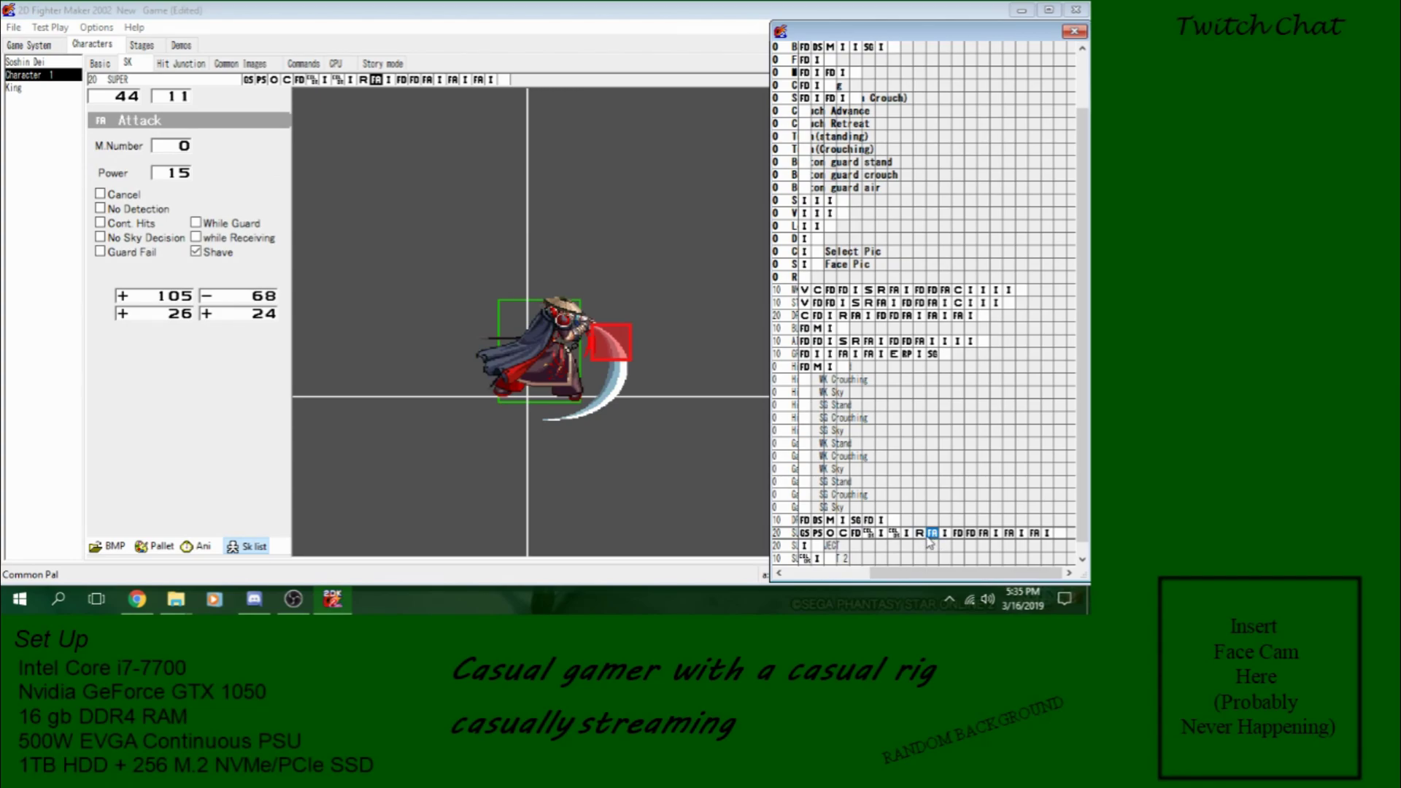
{"action": "left_click", "coordinate": [905, 533]}
{"action": "left_click", "coordinate": [881, 533]}
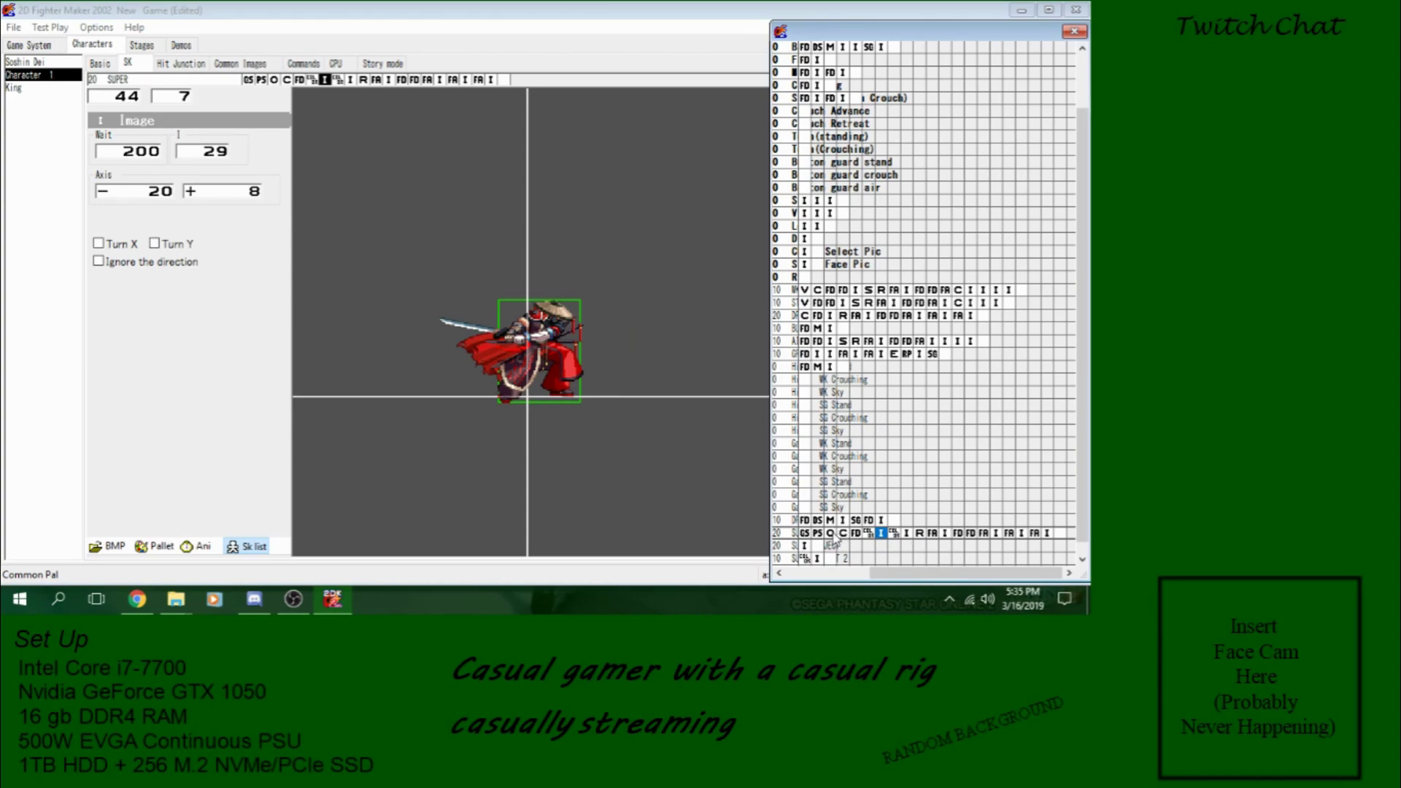
{"action": "left_click", "coordinate": [931, 536]}
{"action": "left_click", "coordinate": [945, 535]}
{"action": "left_click", "coordinate": [919, 536]}
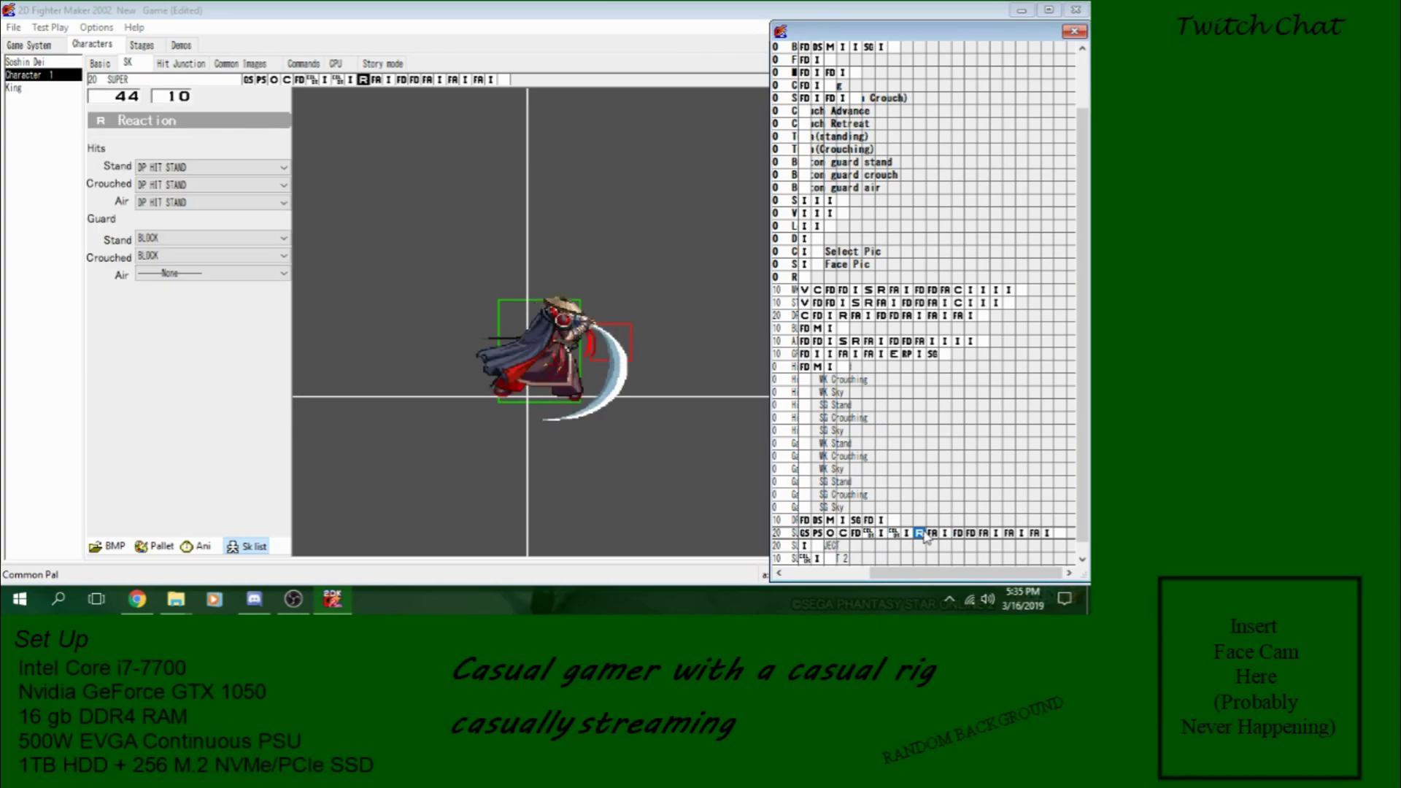
{"action": "left_click_drag", "start_coordinate": [887, 573], "coordinate": [813, 573]}
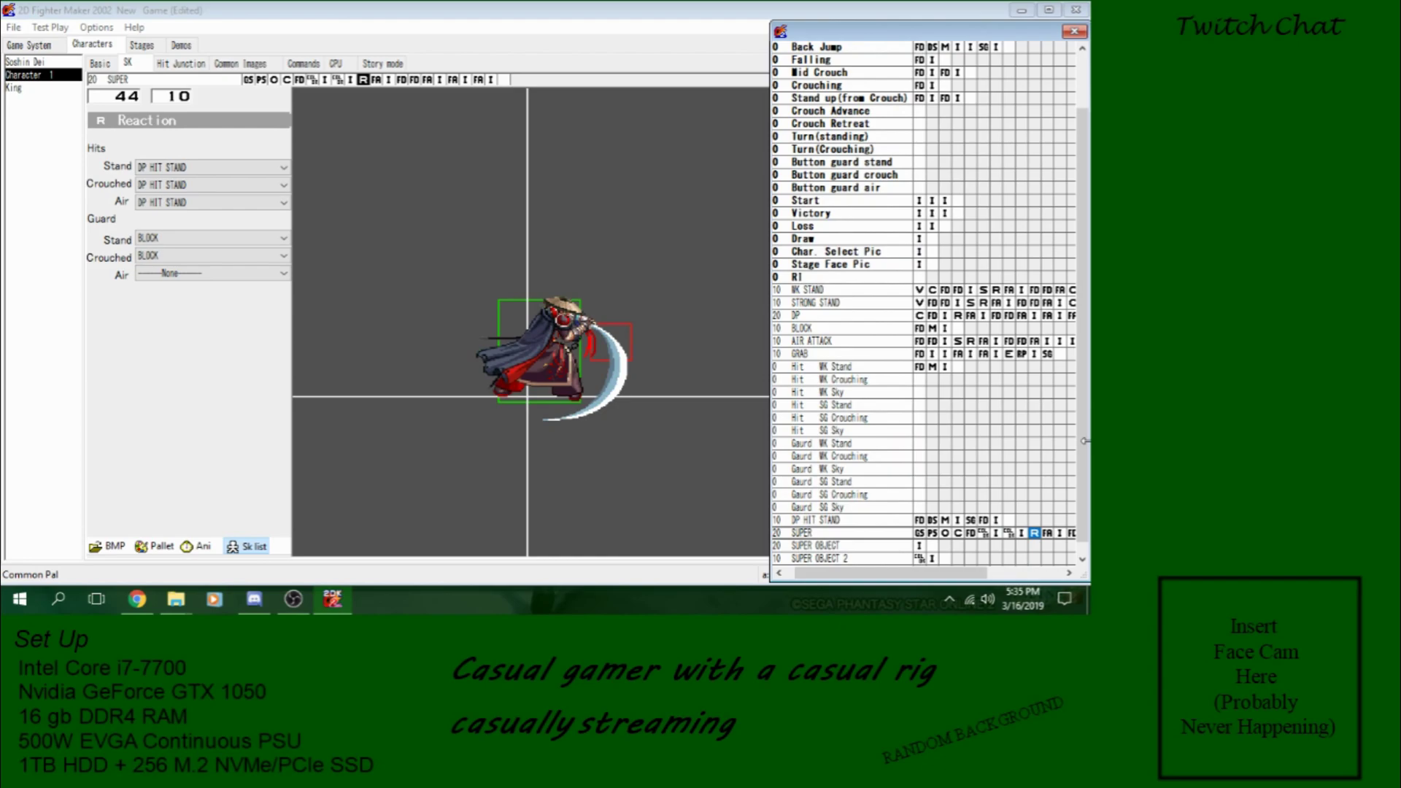
{"action": "scroll", "coordinate": [1088, 449], "scroll_direction": "down", "scroll_amount": 1}
Step: Clear SUPER OBJECT 2's frames and browse the sprite viewer to Sprites Resized\Soshin Dei Resize
{"action": "left_click", "coordinate": [919, 546]}
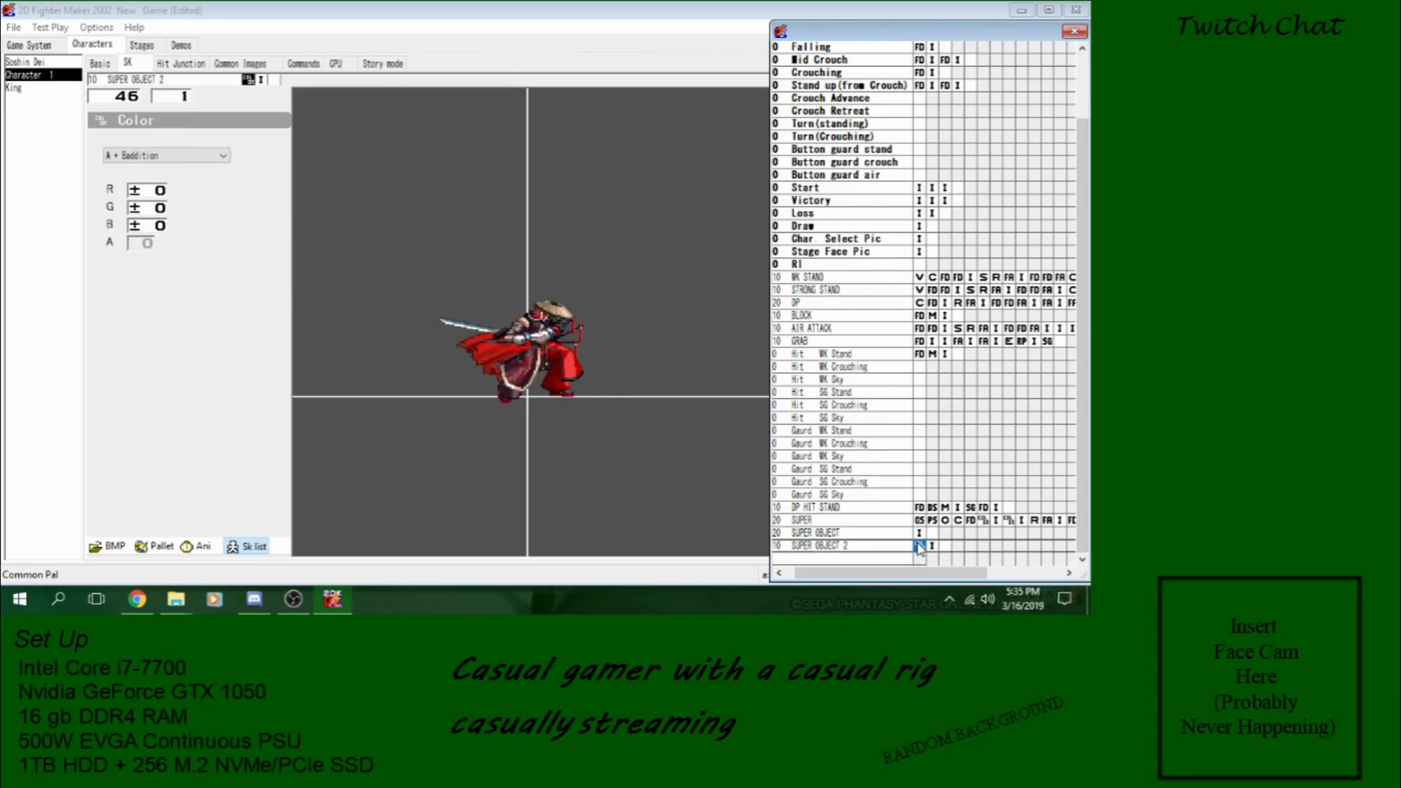
{"action": "key", "text": "Delete"}
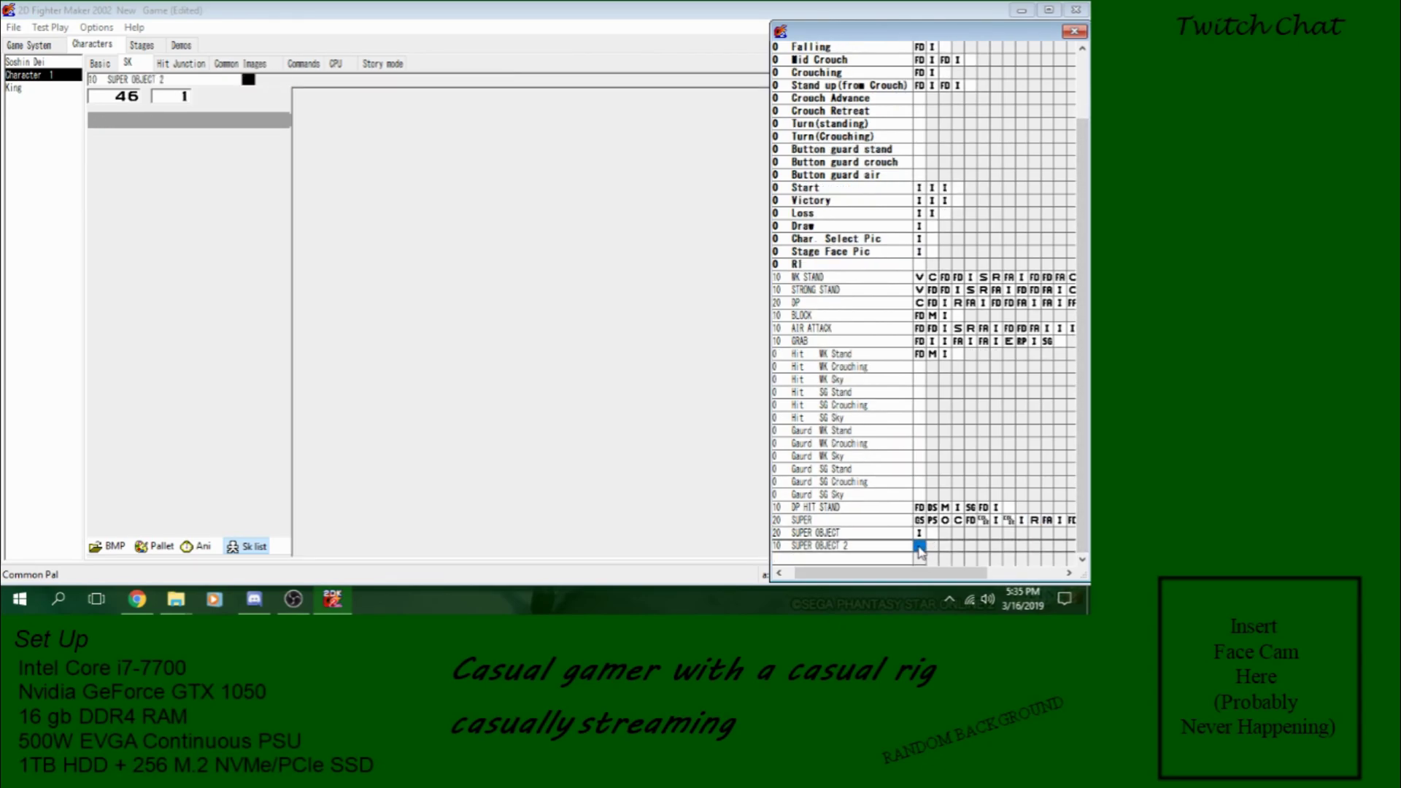
{"action": "left_click", "coordinate": [115, 548]}
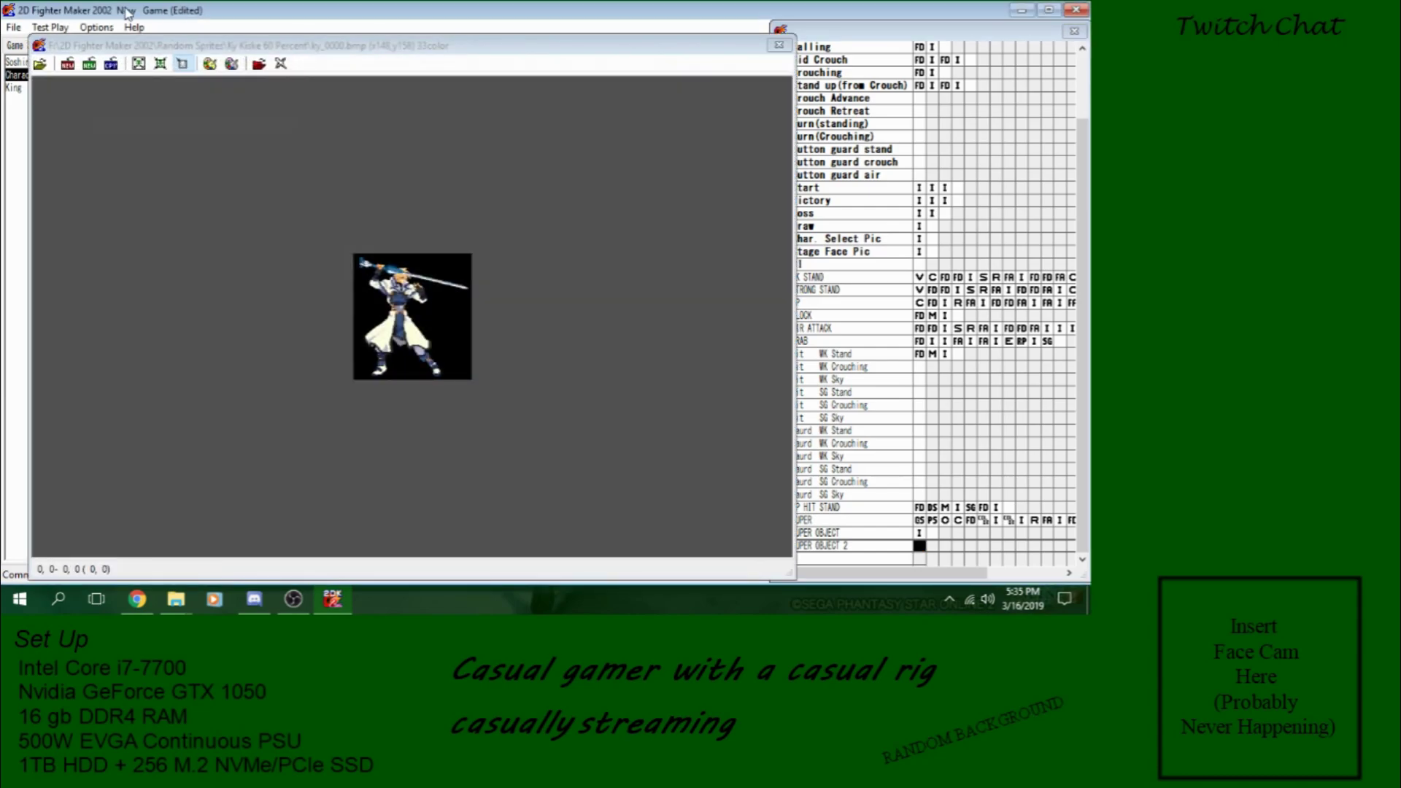
{"action": "left_click", "coordinate": [40, 64]}
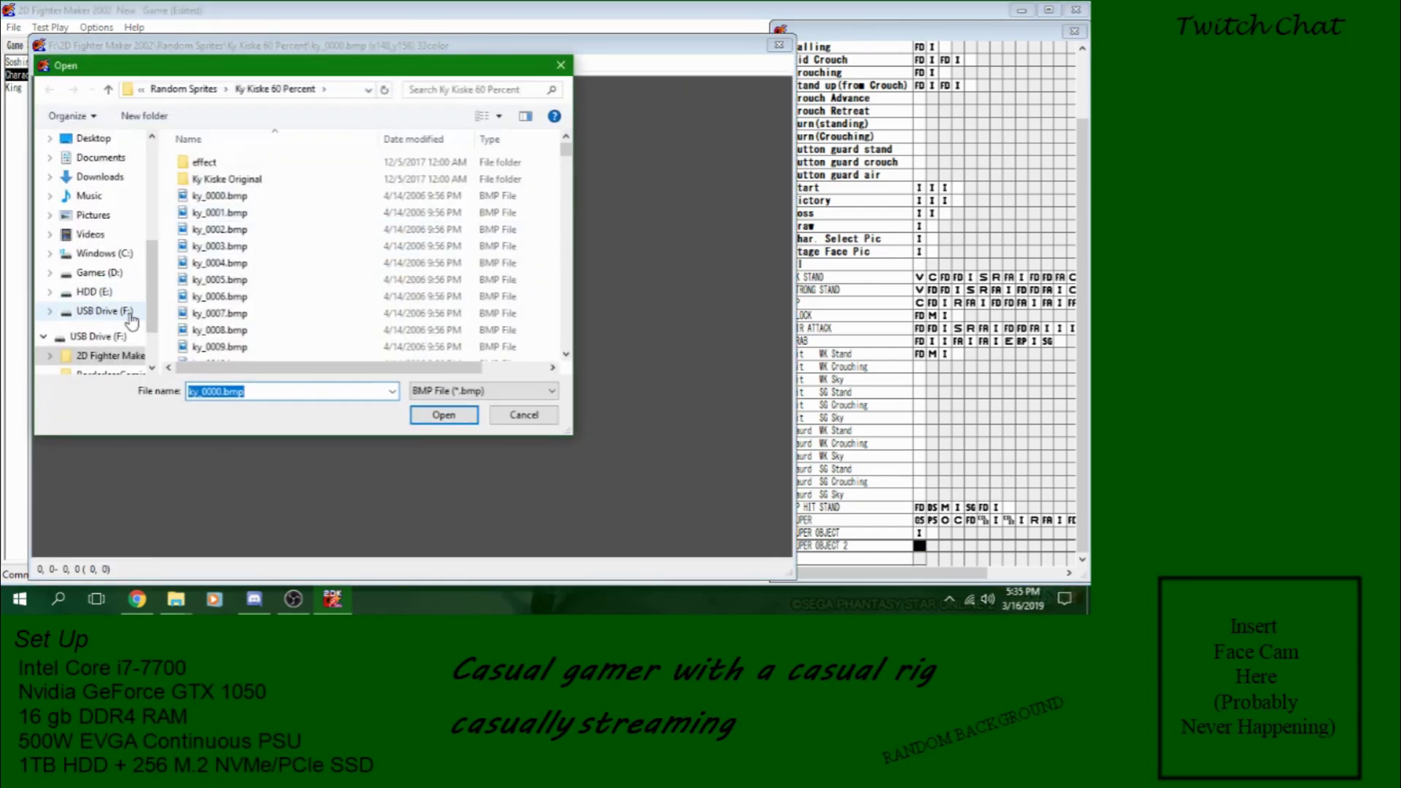
{"action": "scroll", "coordinate": [122, 324], "scroll_direction": "down", "scroll_amount": 2}
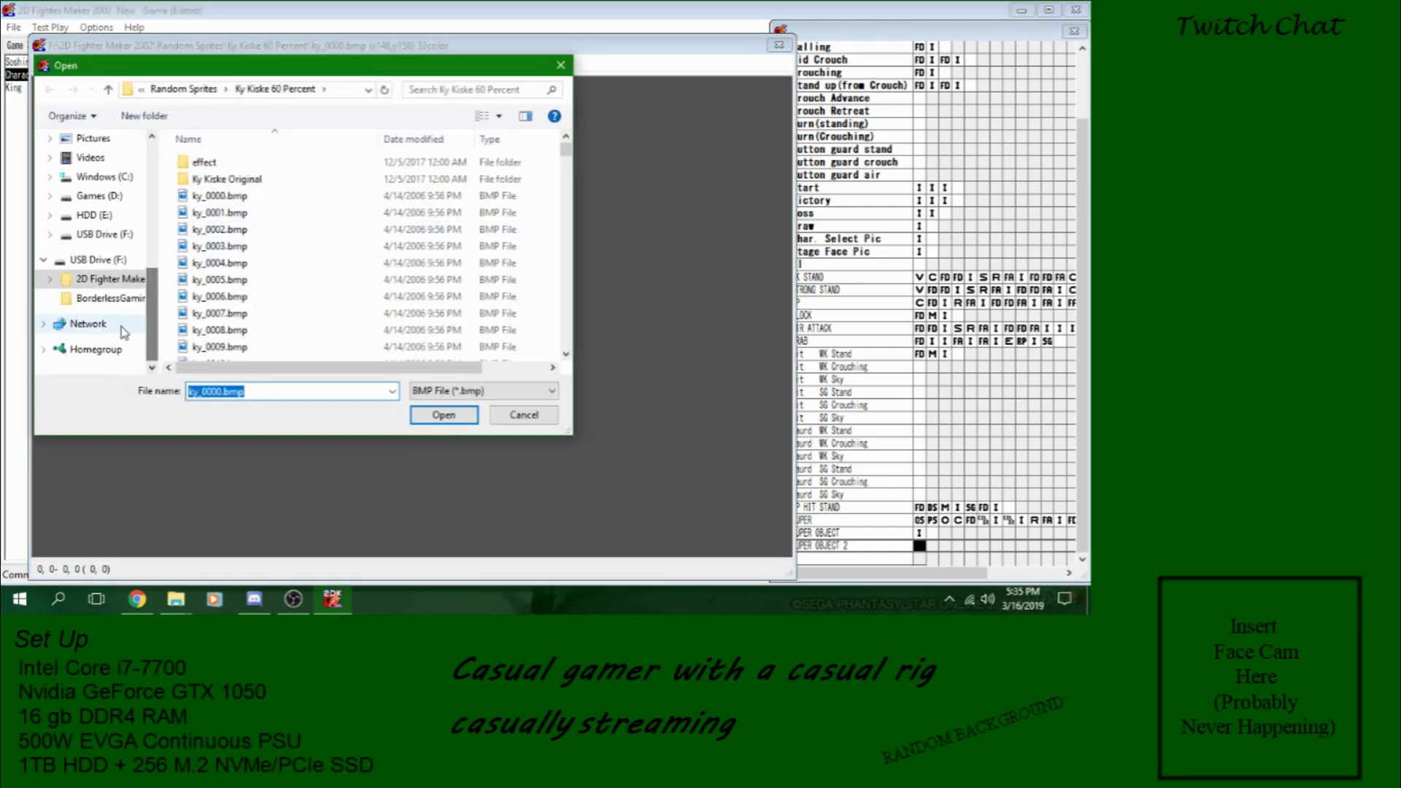
{"action": "left_click", "coordinate": [82, 284]}
{"action": "double_click", "coordinate": [282, 227]}
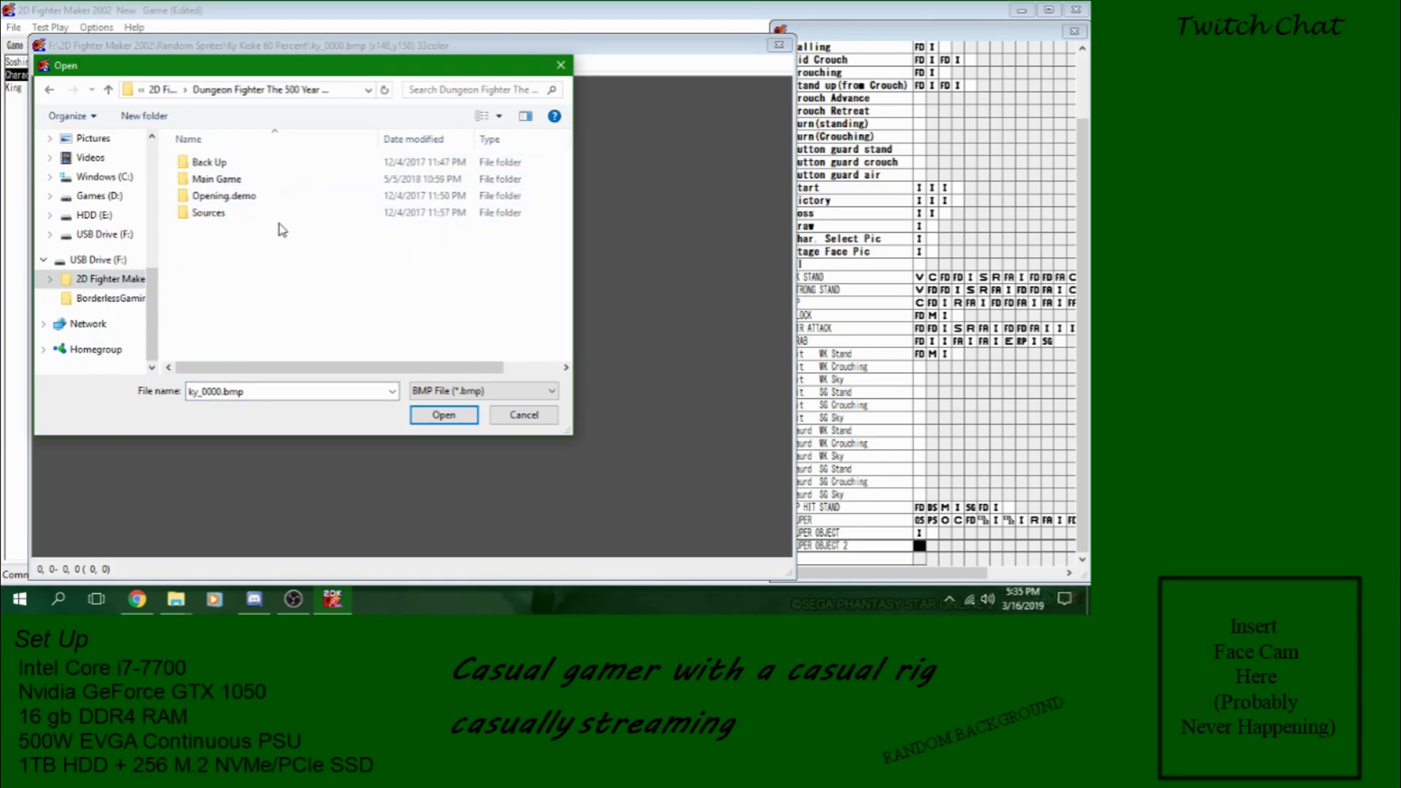
{"action": "double_click", "coordinate": [260, 214]}
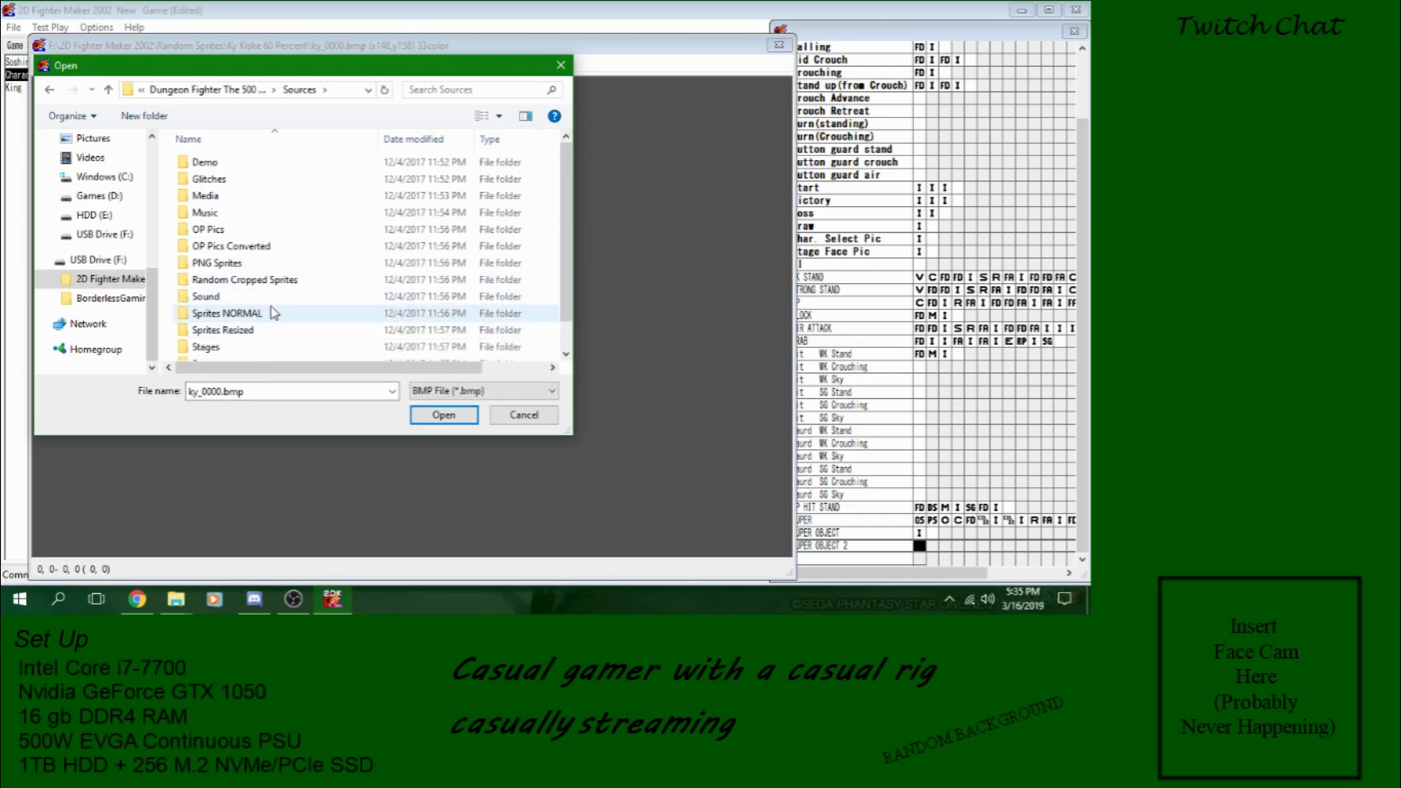
{"action": "double_click", "coordinate": [252, 330]}
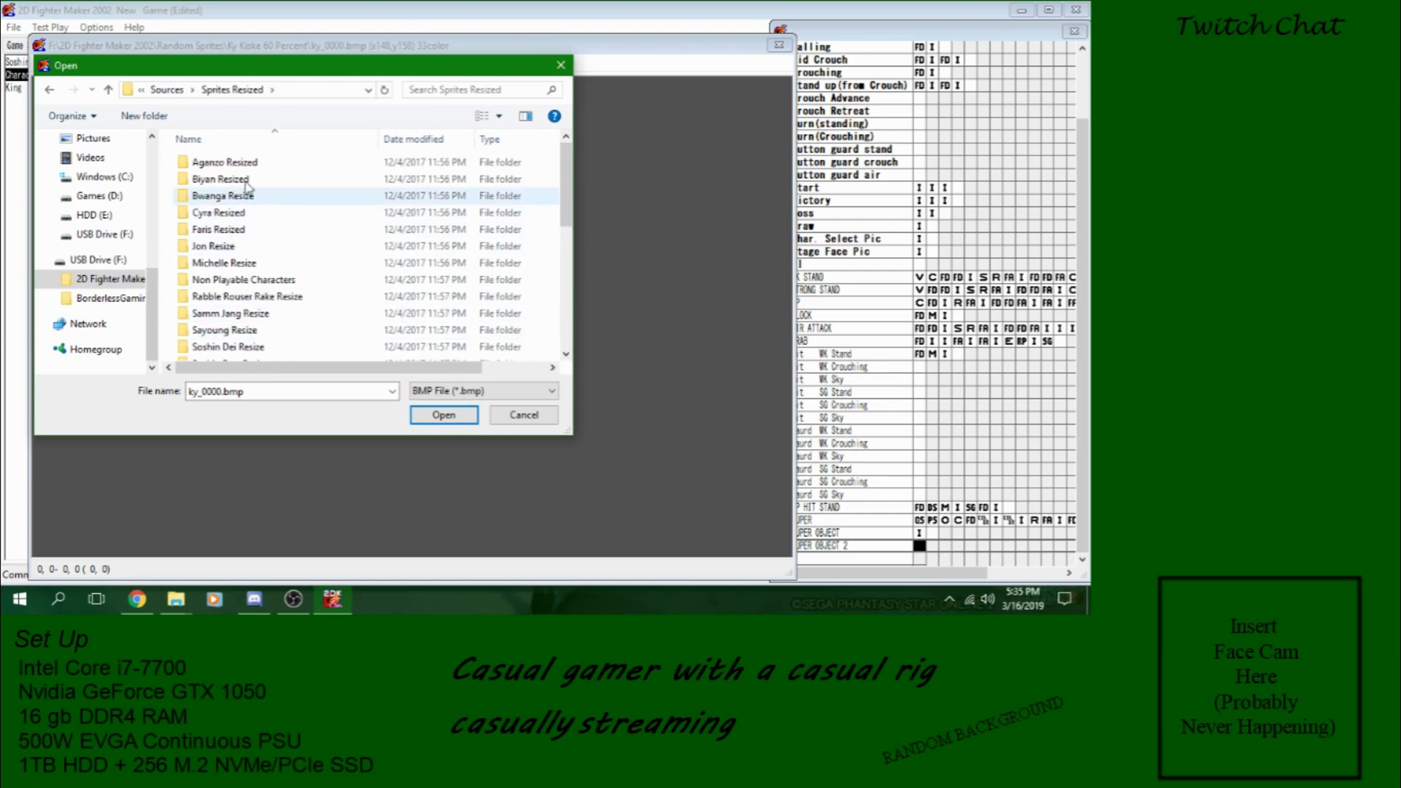
{"action": "scroll", "coordinate": [257, 248], "scroll_direction": "down", "scroll_amount": 5}
{"action": "scroll", "coordinate": [257, 258], "scroll_direction": "up", "scroll_amount": 2}
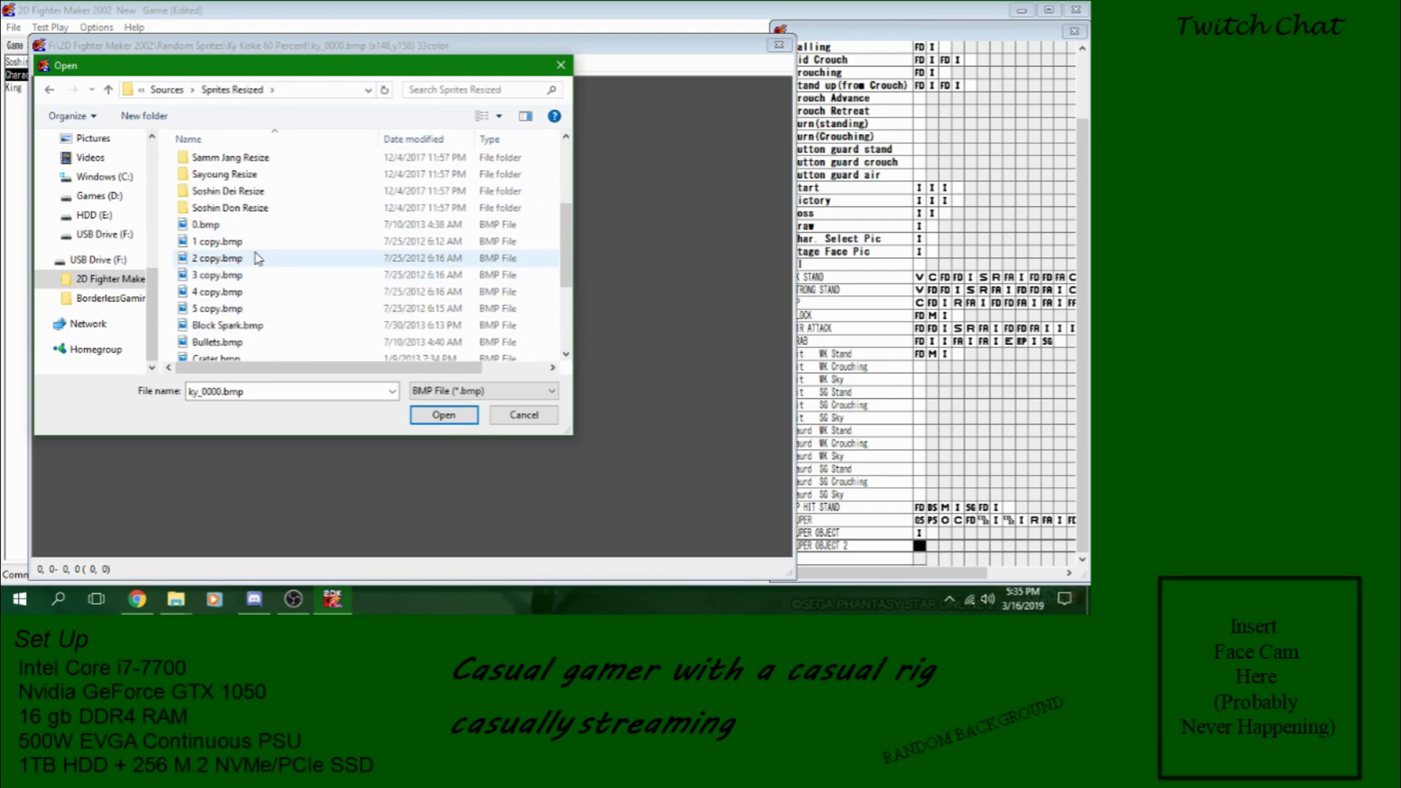
{"action": "double_click", "coordinate": [252, 191]}
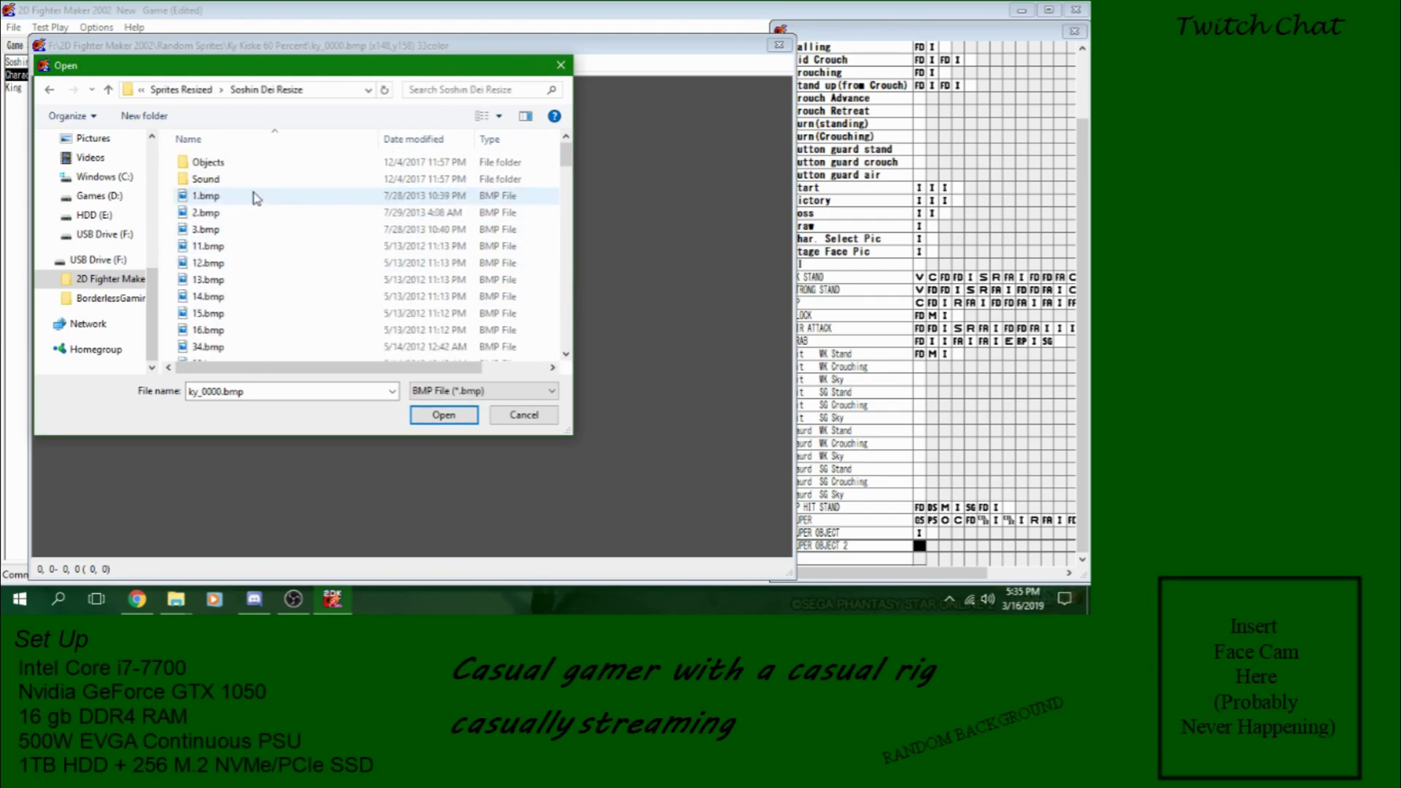
Step: Load 0.bmp from the Objects folder as the first image and frame the whole sprite
{"action": "left_click", "coordinate": [500, 117]}
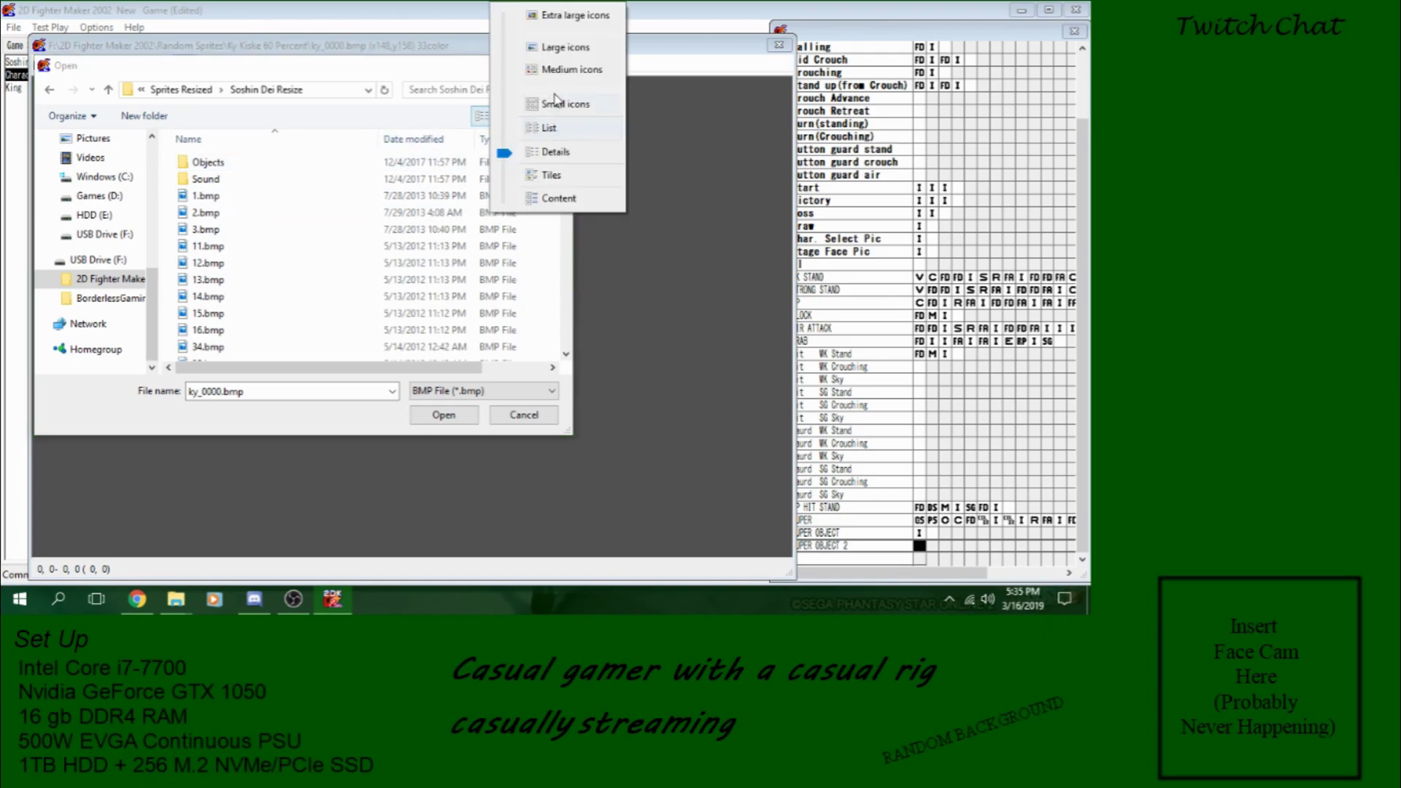
{"action": "left_click", "coordinate": [560, 70]}
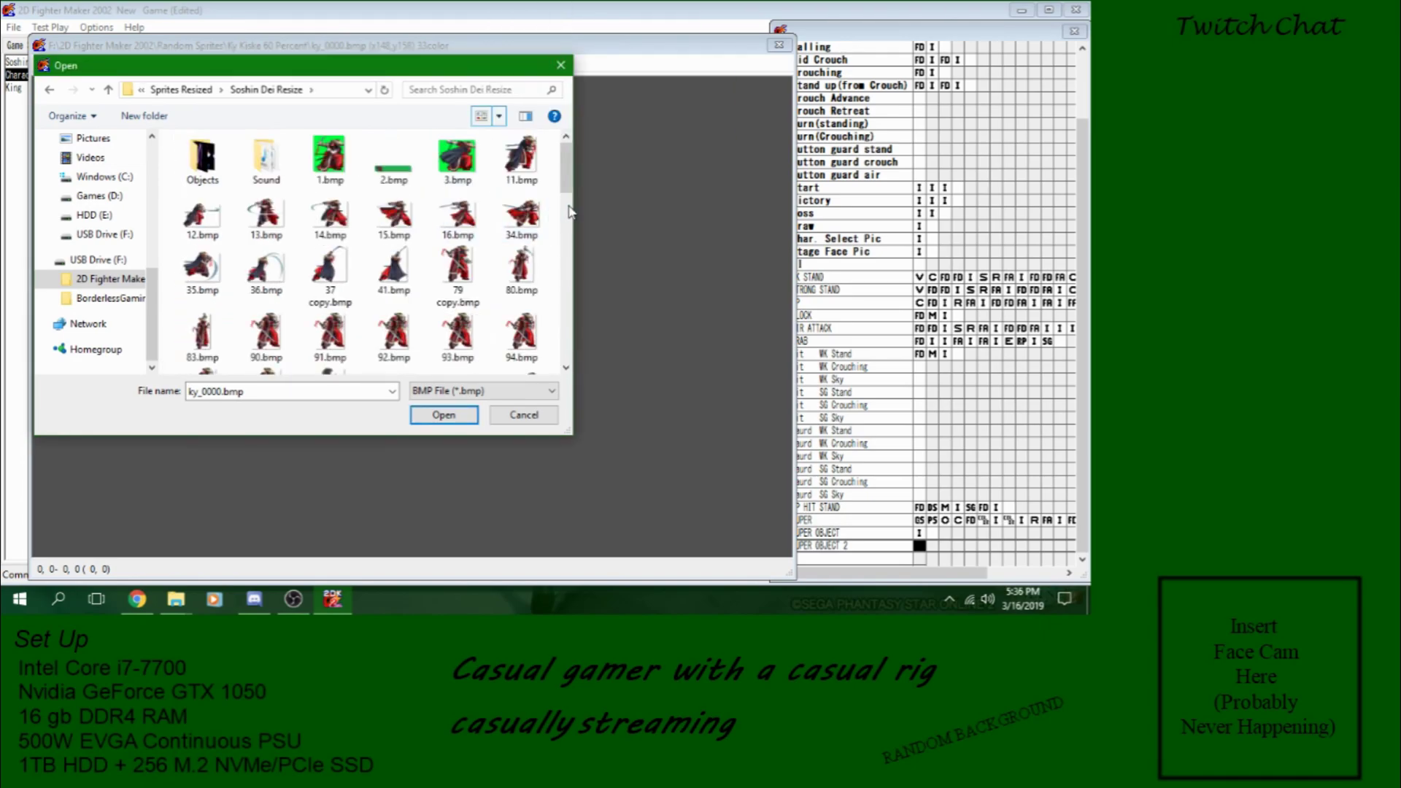
{"action": "double_click", "coordinate": [203, 160]}
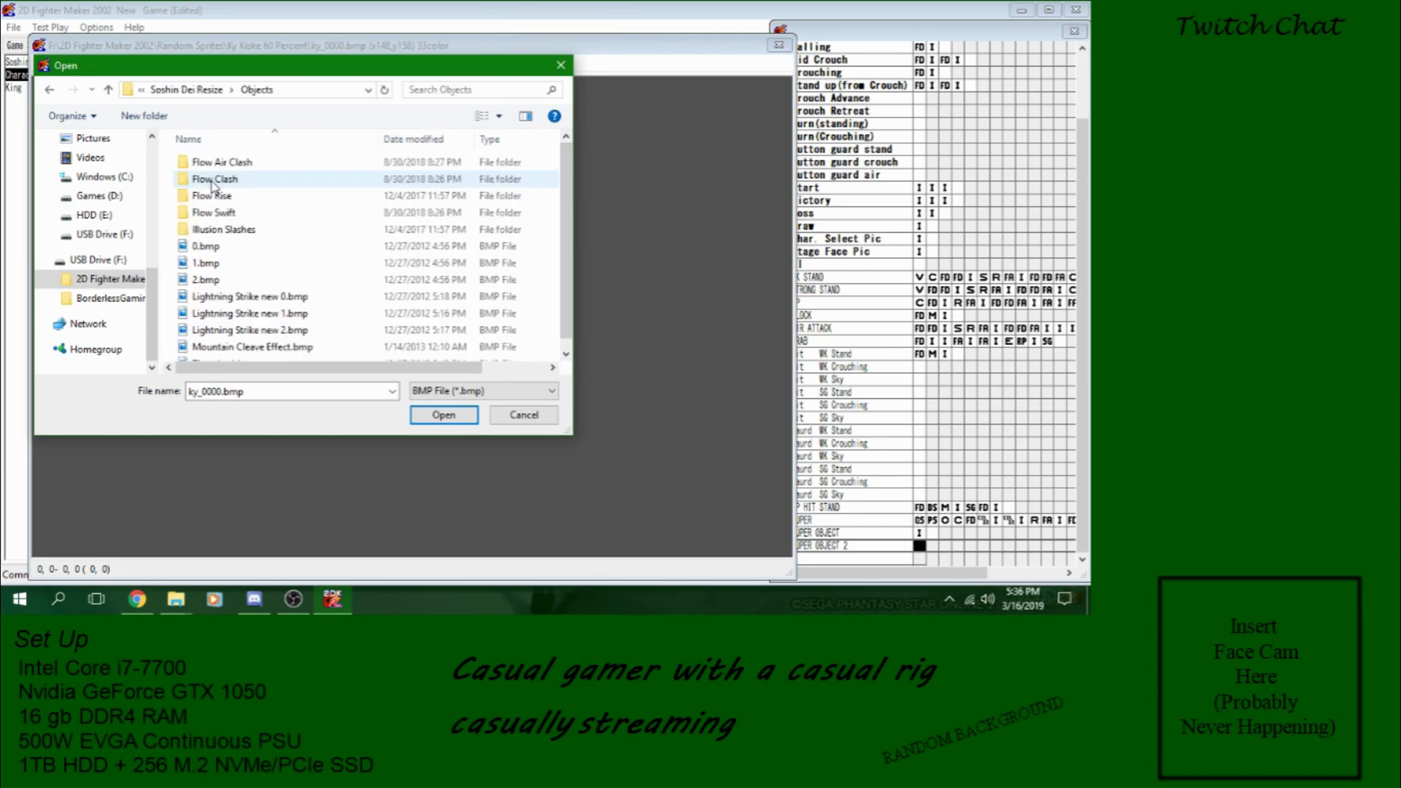
{"action": "left_click", "coordinate": [487, 124]}
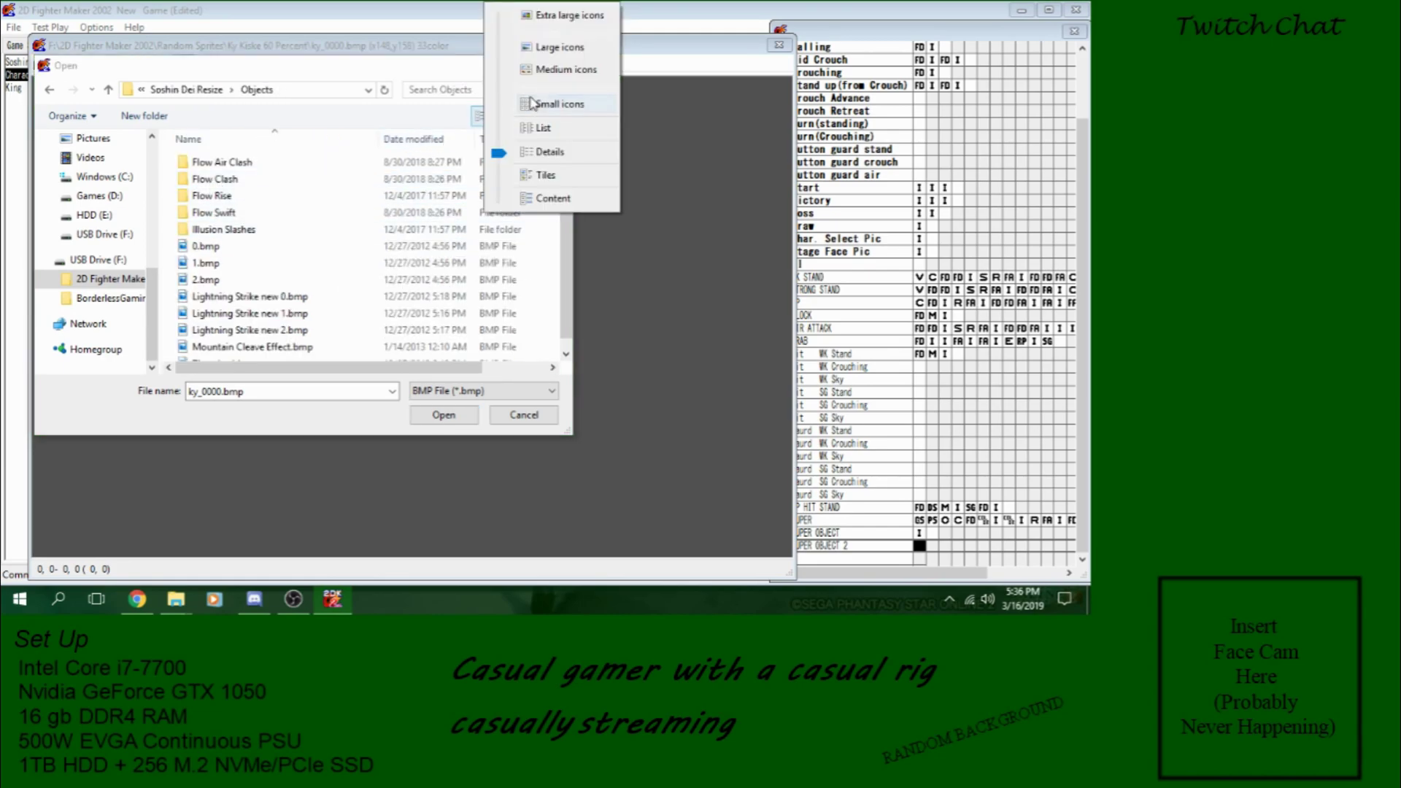
{"action": "left_click", "coordinate": [551, 75]}
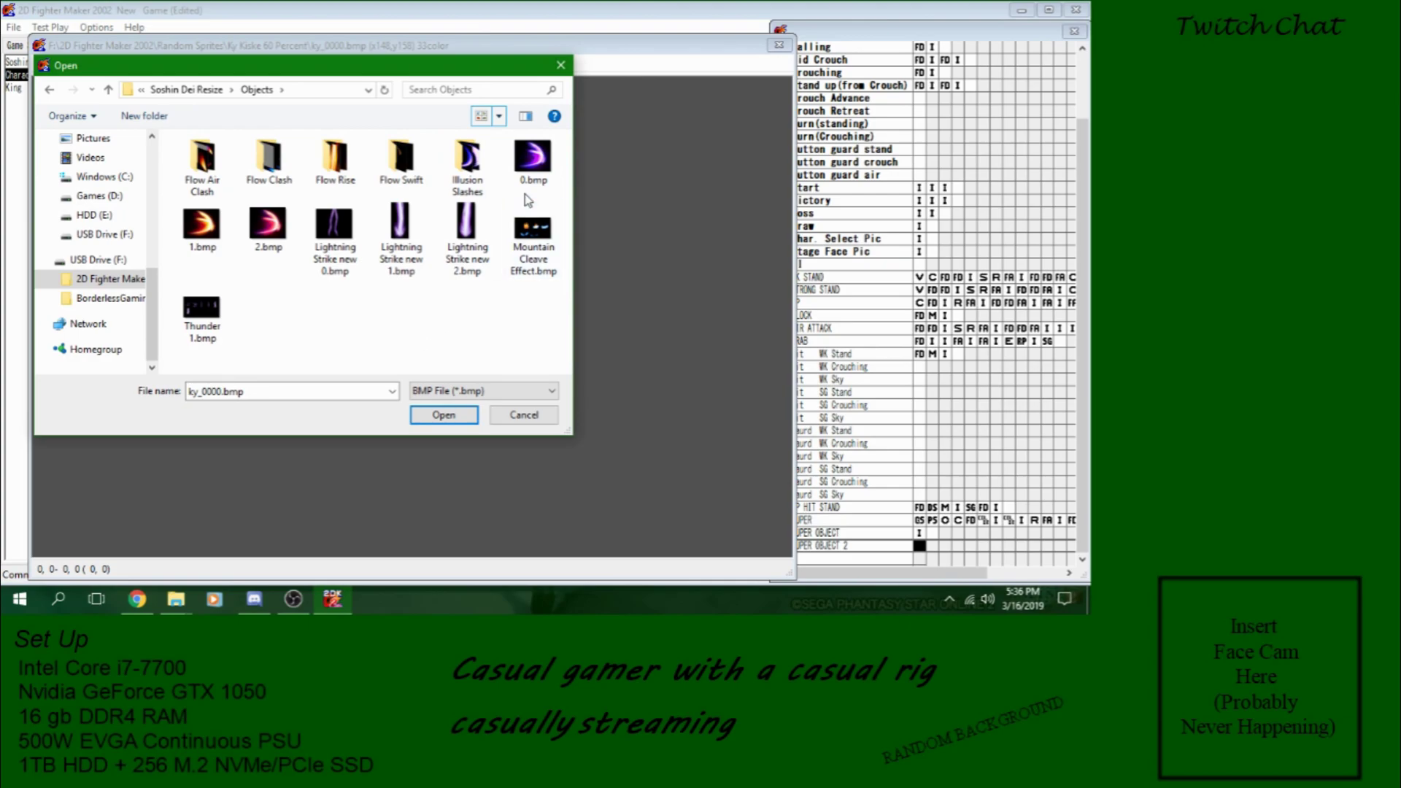
{"action": "double_click", "coordinate": [531, 166]}
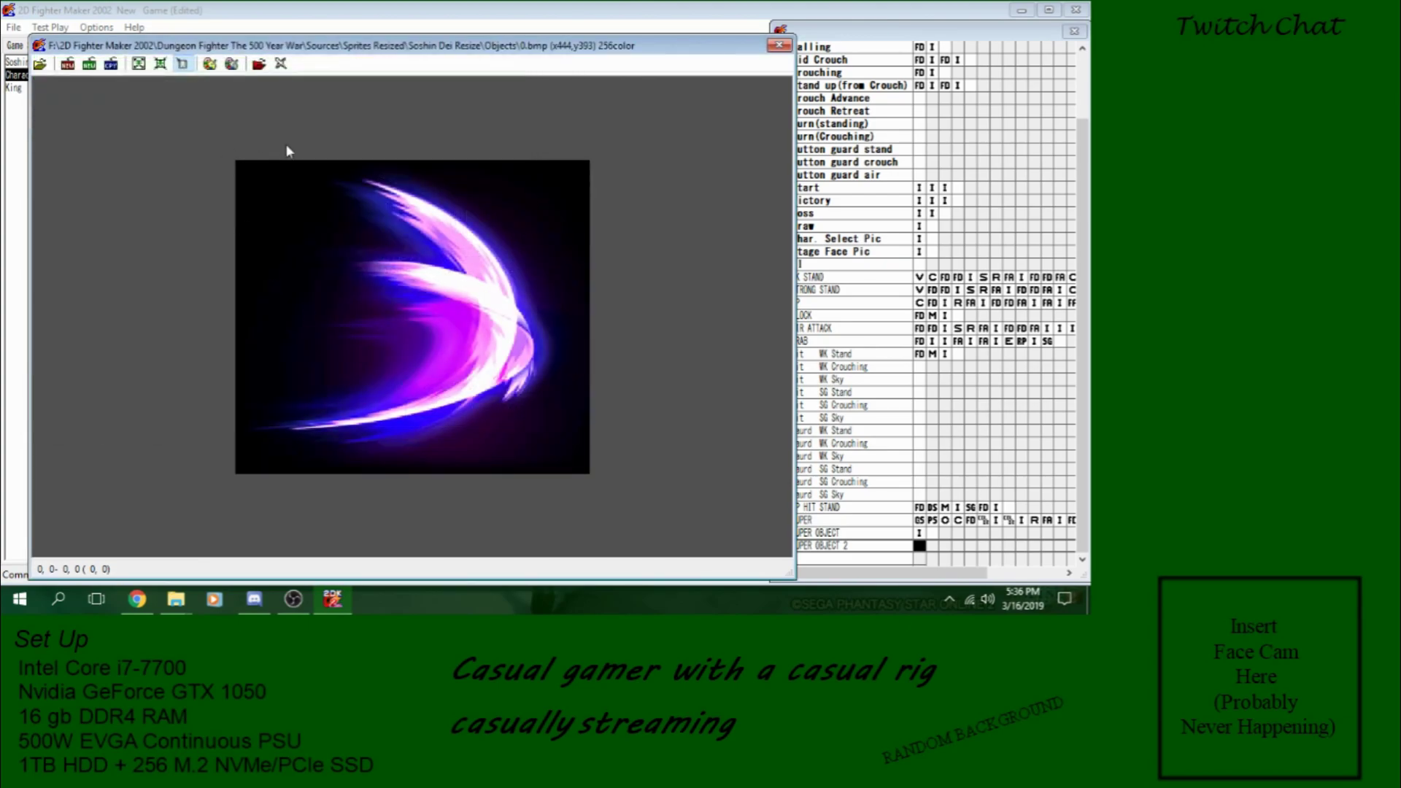
{"action": "left_click", "coordinate": [163, 66]}
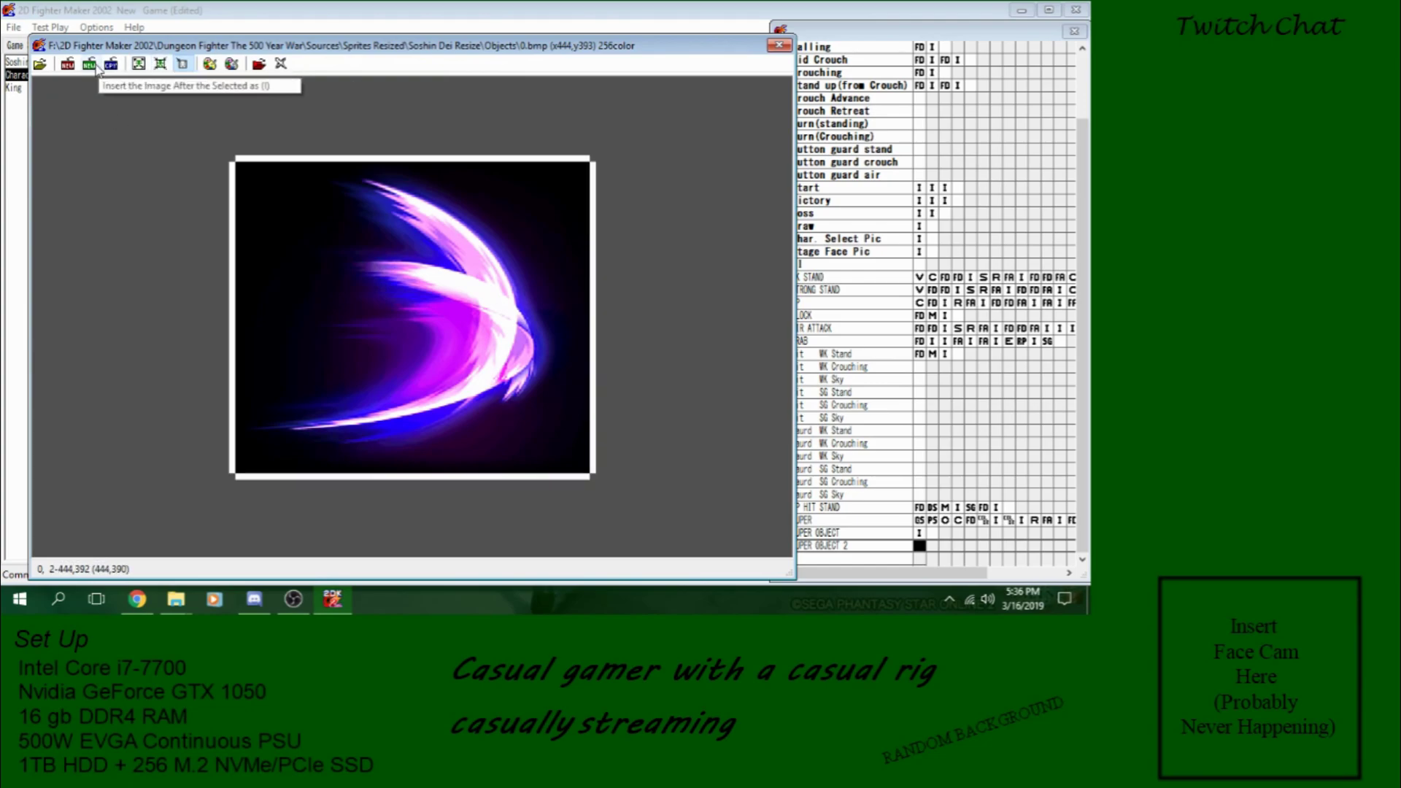
Step: Add 1.bmp and 2.bmp as the next two image frames, each framed in full
{"action": "left_click", "coordinate": [68, 65]}
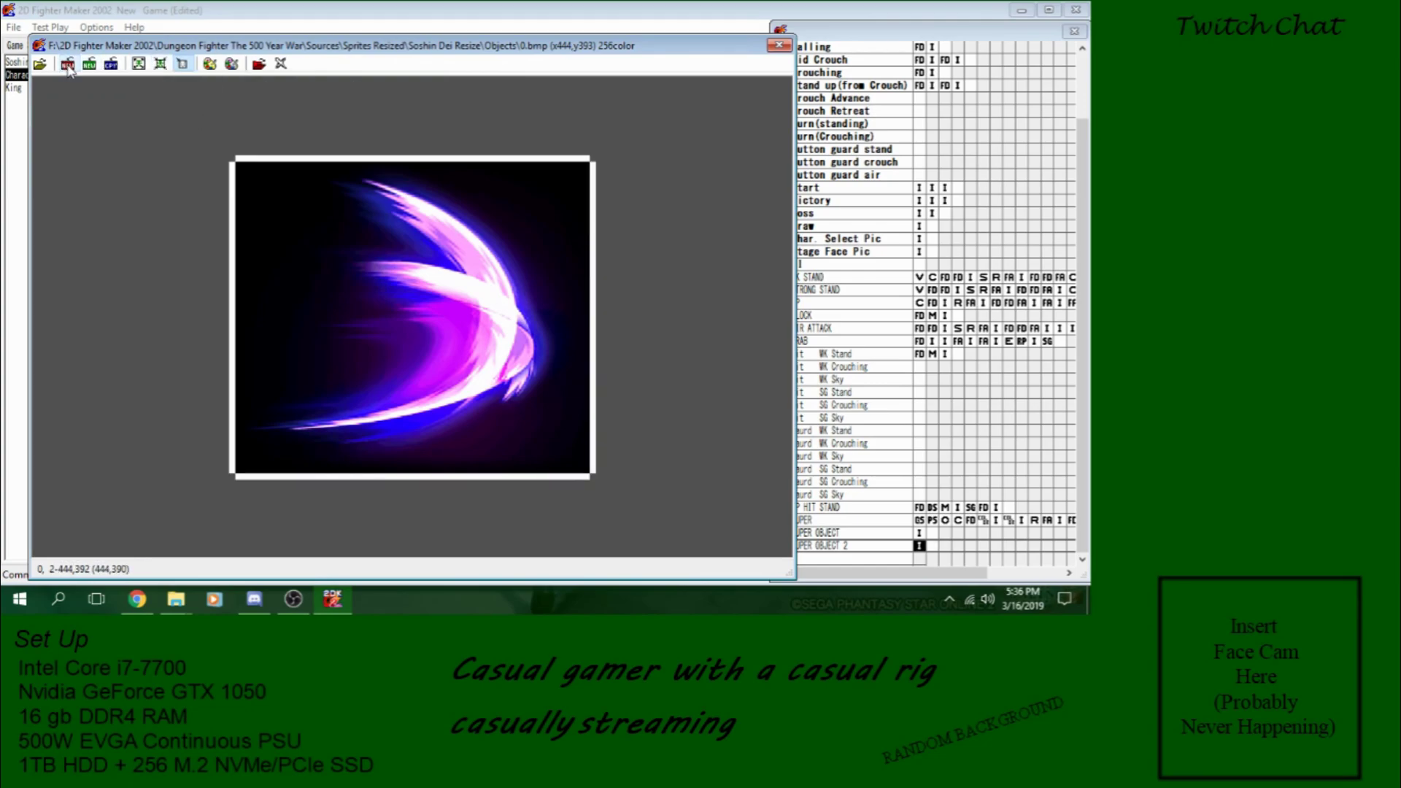
{"action": "left_click", "coordinate": [201, 228]}
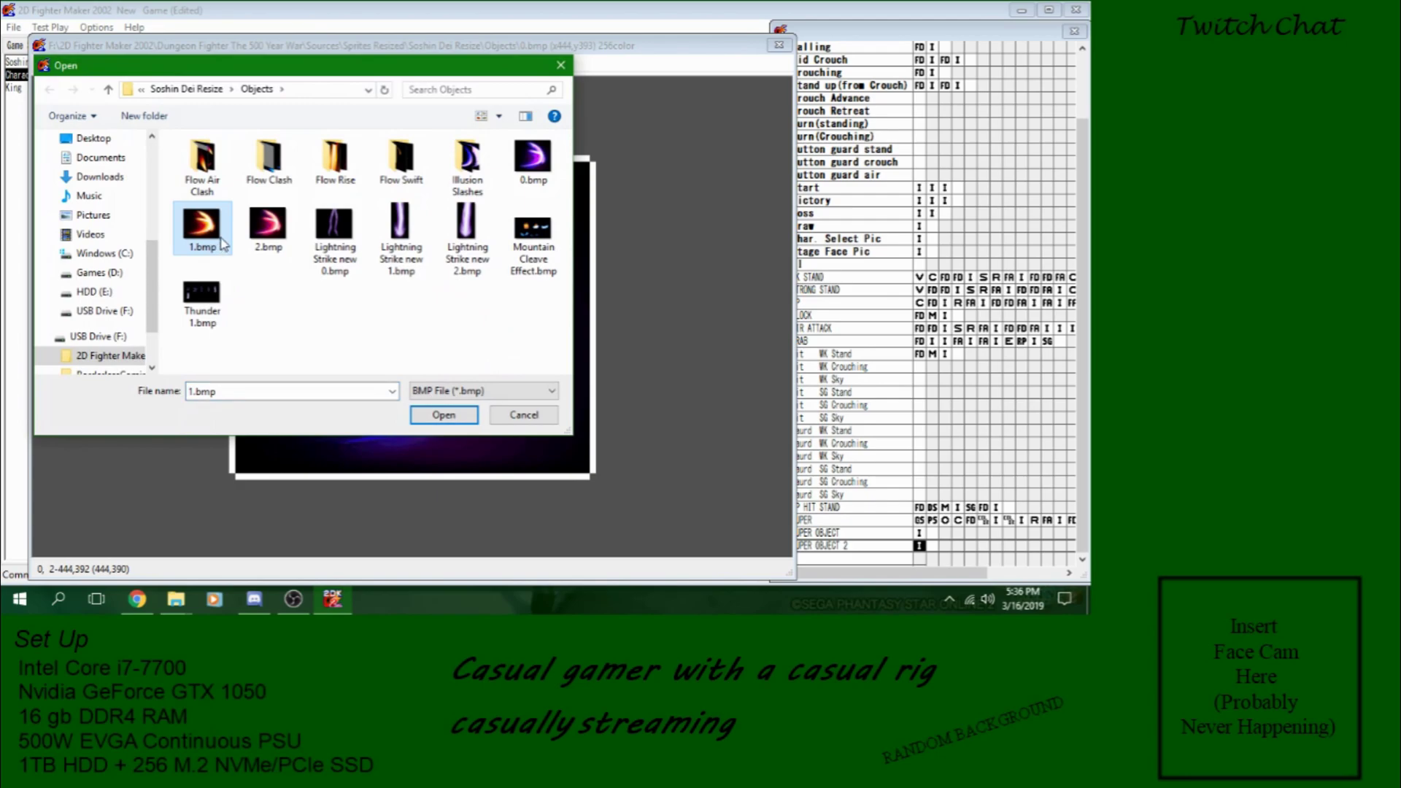
{"action": "double_click", "coordinate": [222, 245]}
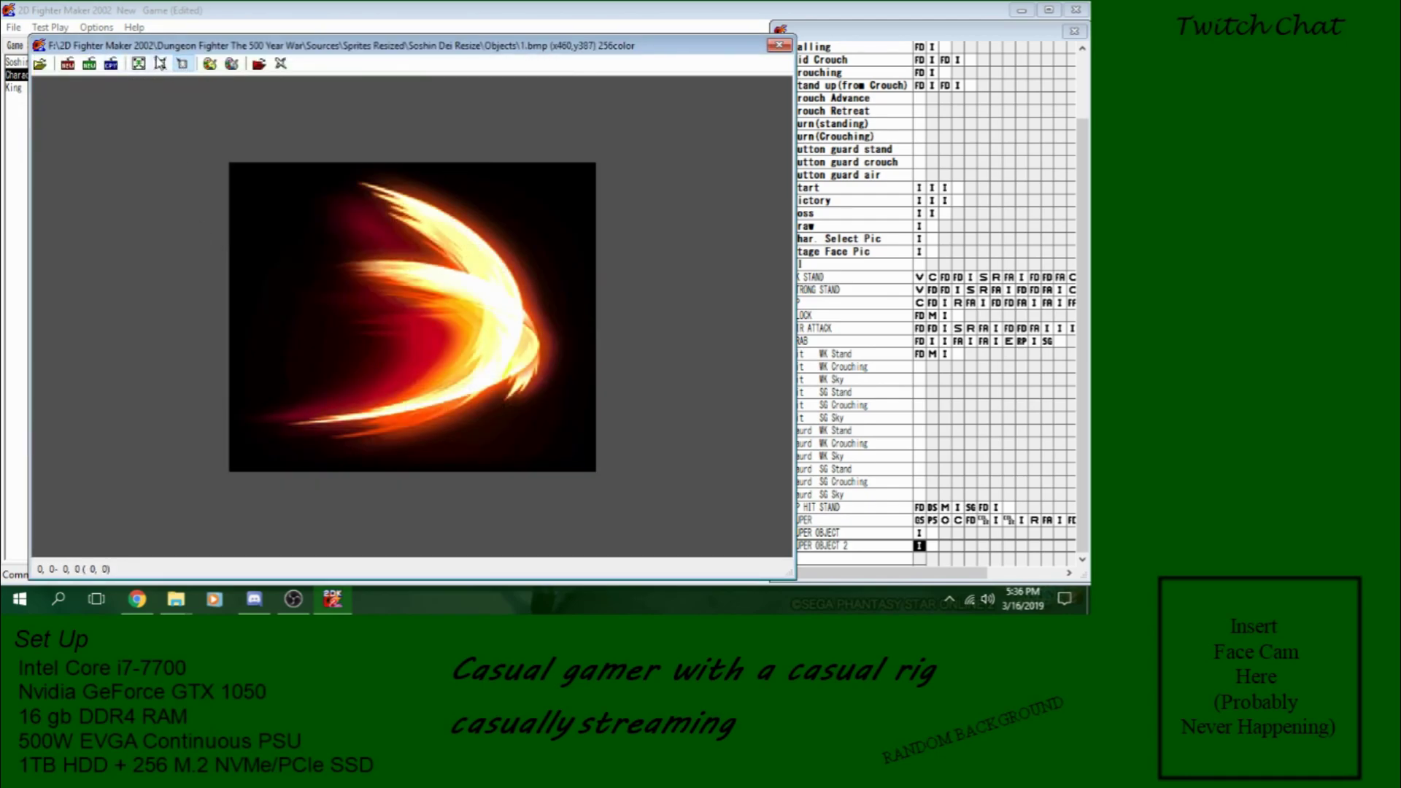
{"action": "left_click", "coordinate": [161, 64]}
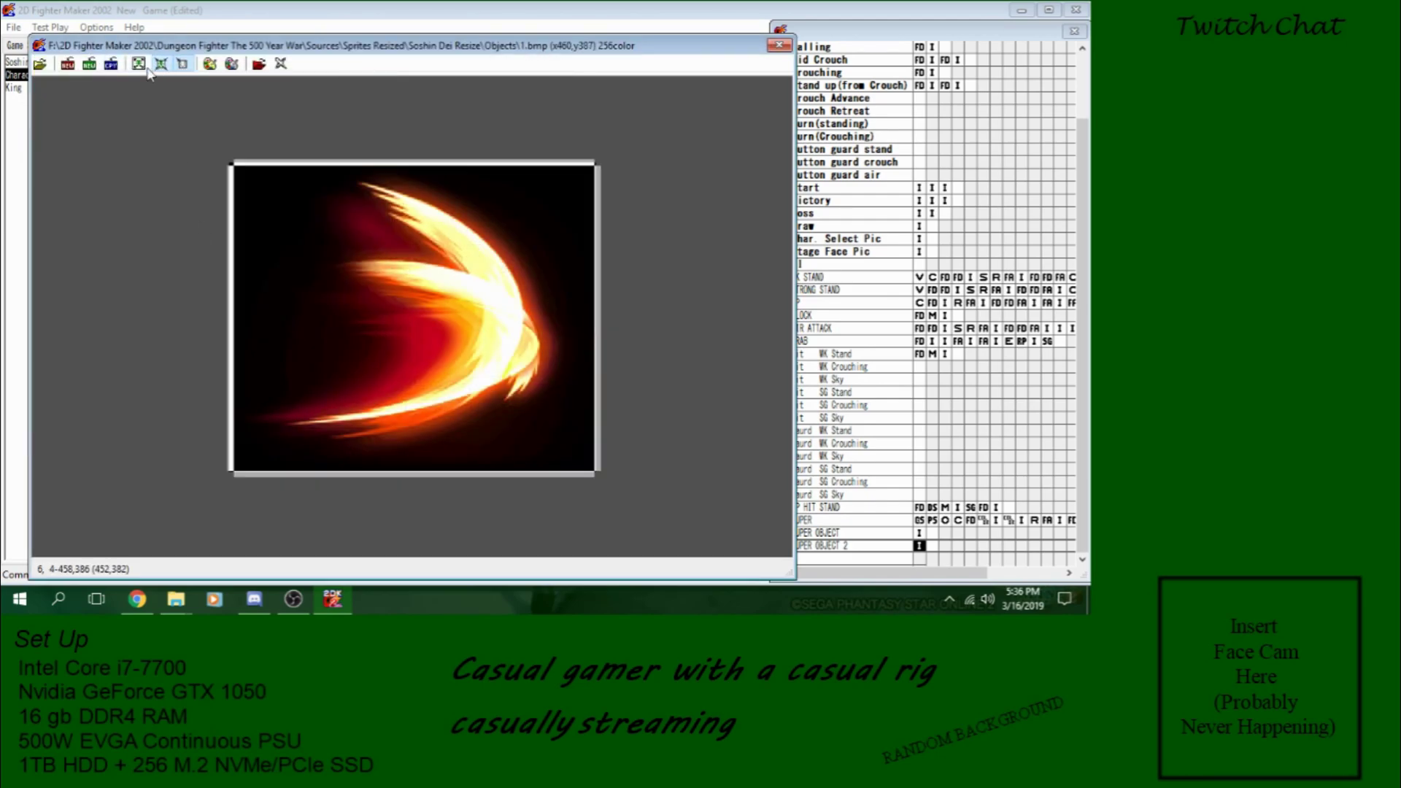
{"action": "left_click", "coordinate": [91, 66]}
{"action": "double_click", "coordinate": [264, 223]}
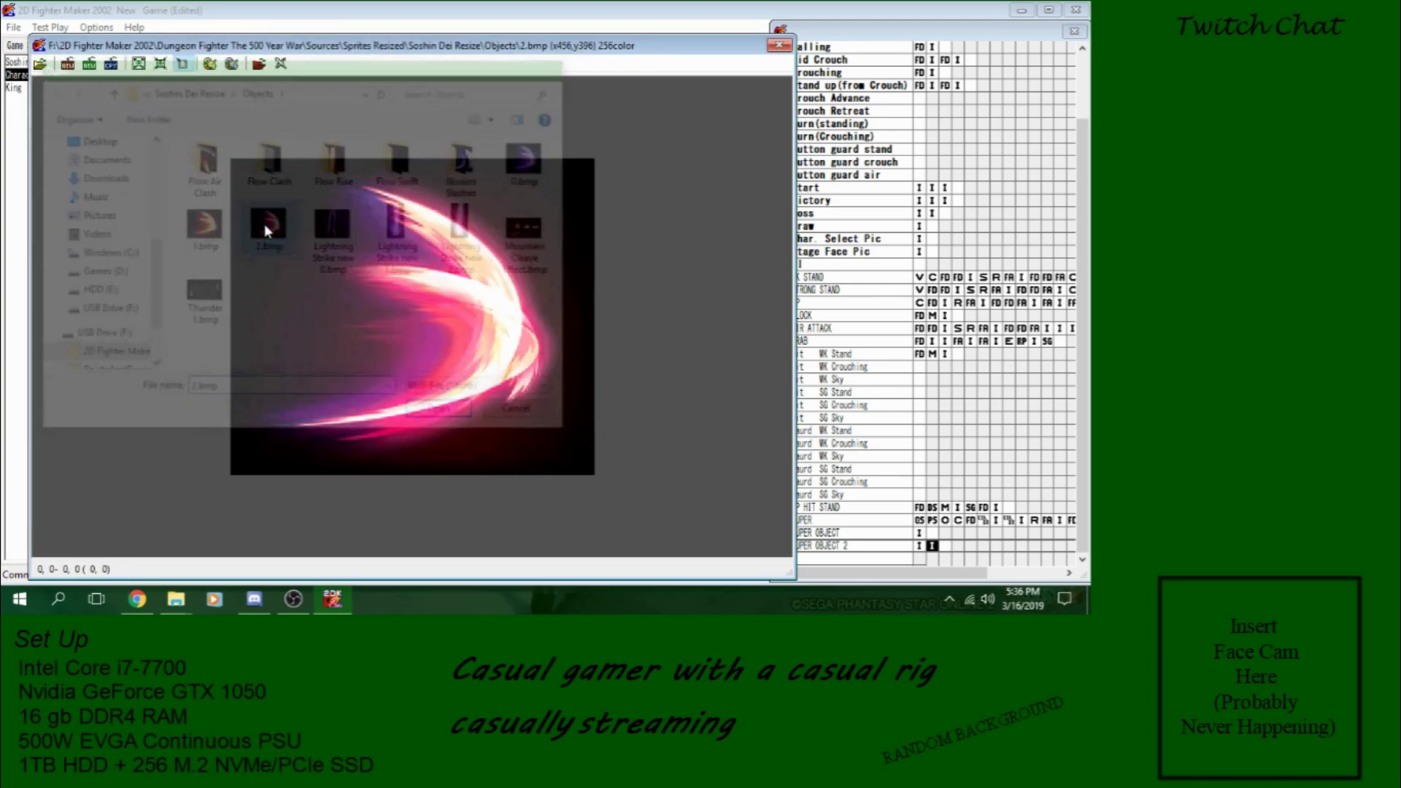
{"action": "left_click", "coordinate": [160, 64]}
{"action": "left_click", "coordinate": [90, 66]}
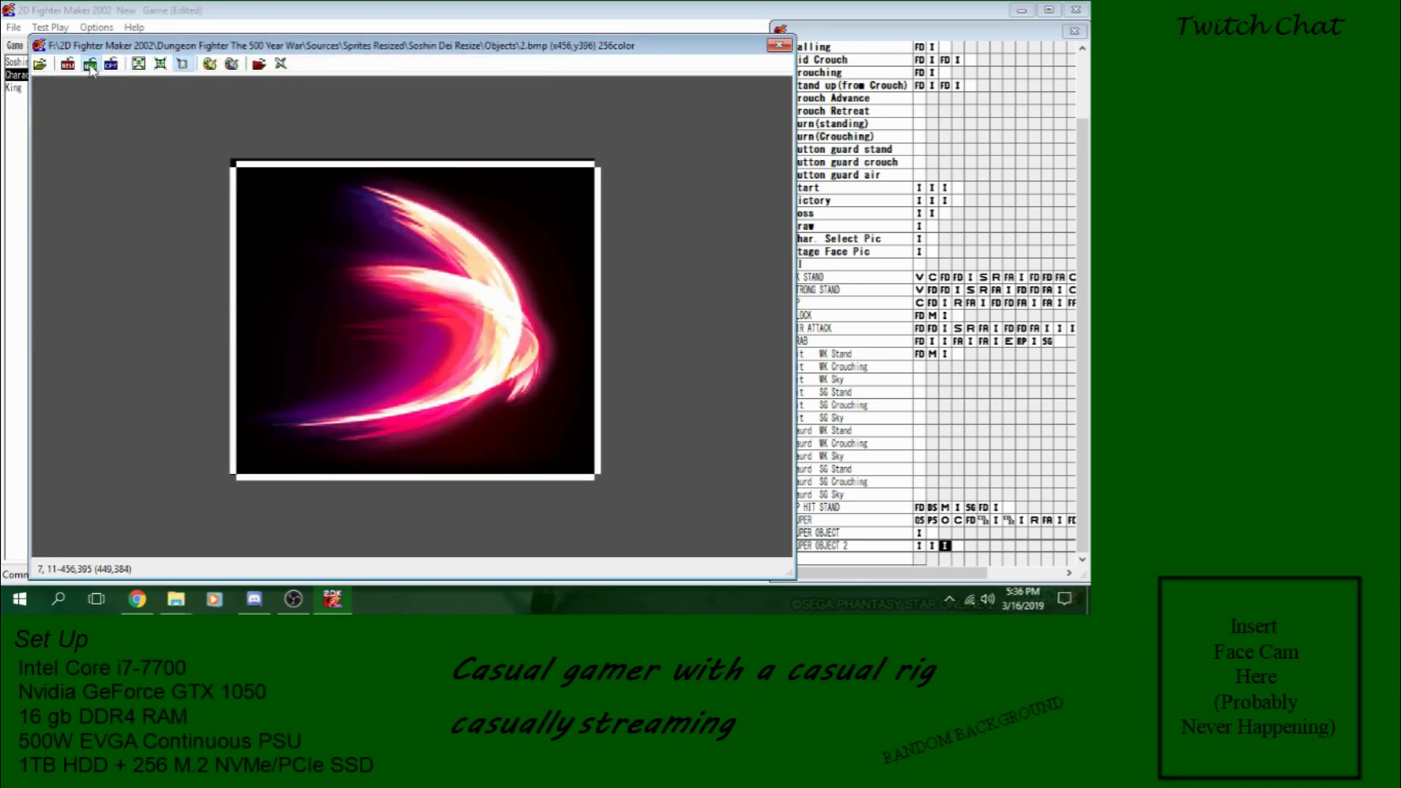
Step: Drag the first and second SUPER OBJECT 2 slash frames around the axis, then preview the animation
{"action": "left_click", "coordinate": [779, 45]}
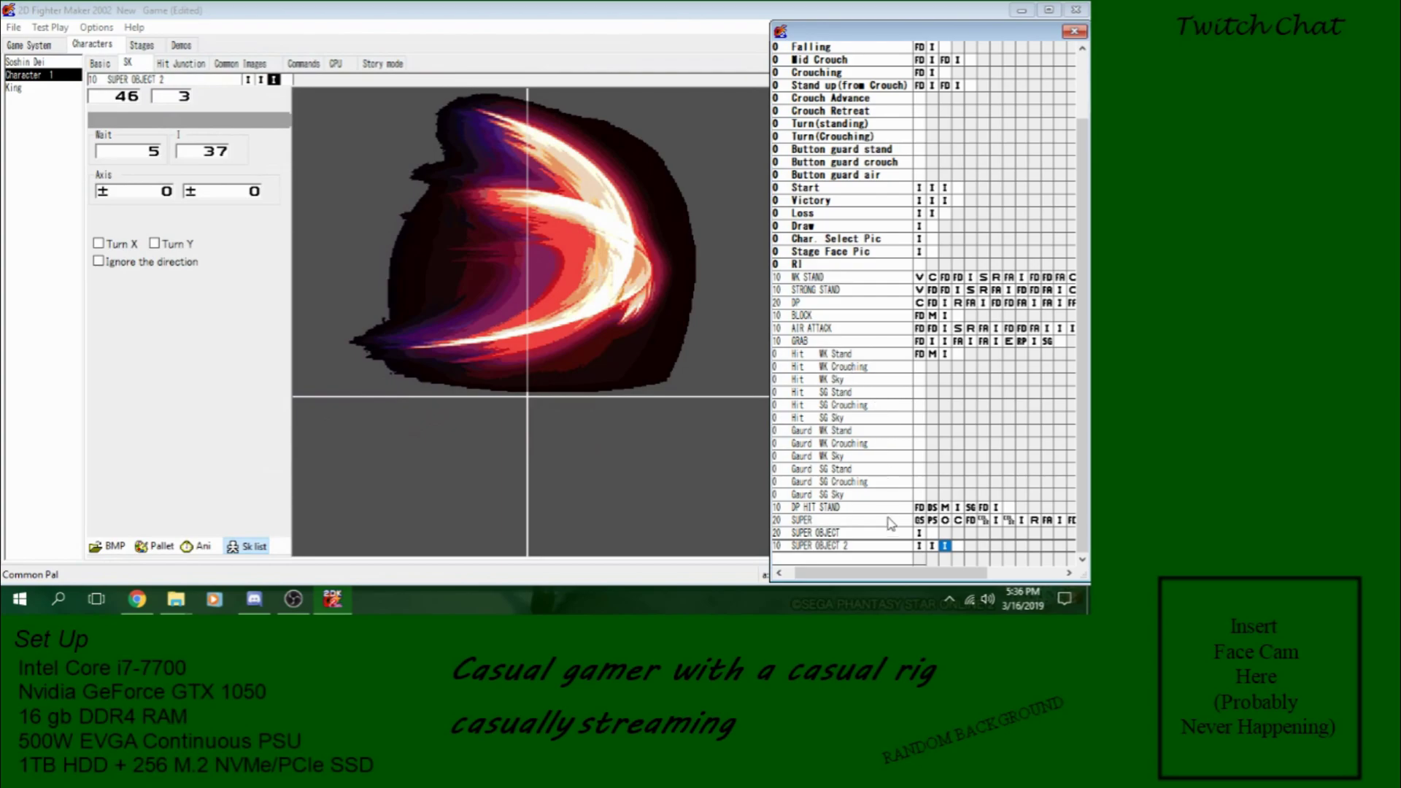
{"action": "left_click", "coordinate": [920, 547]}
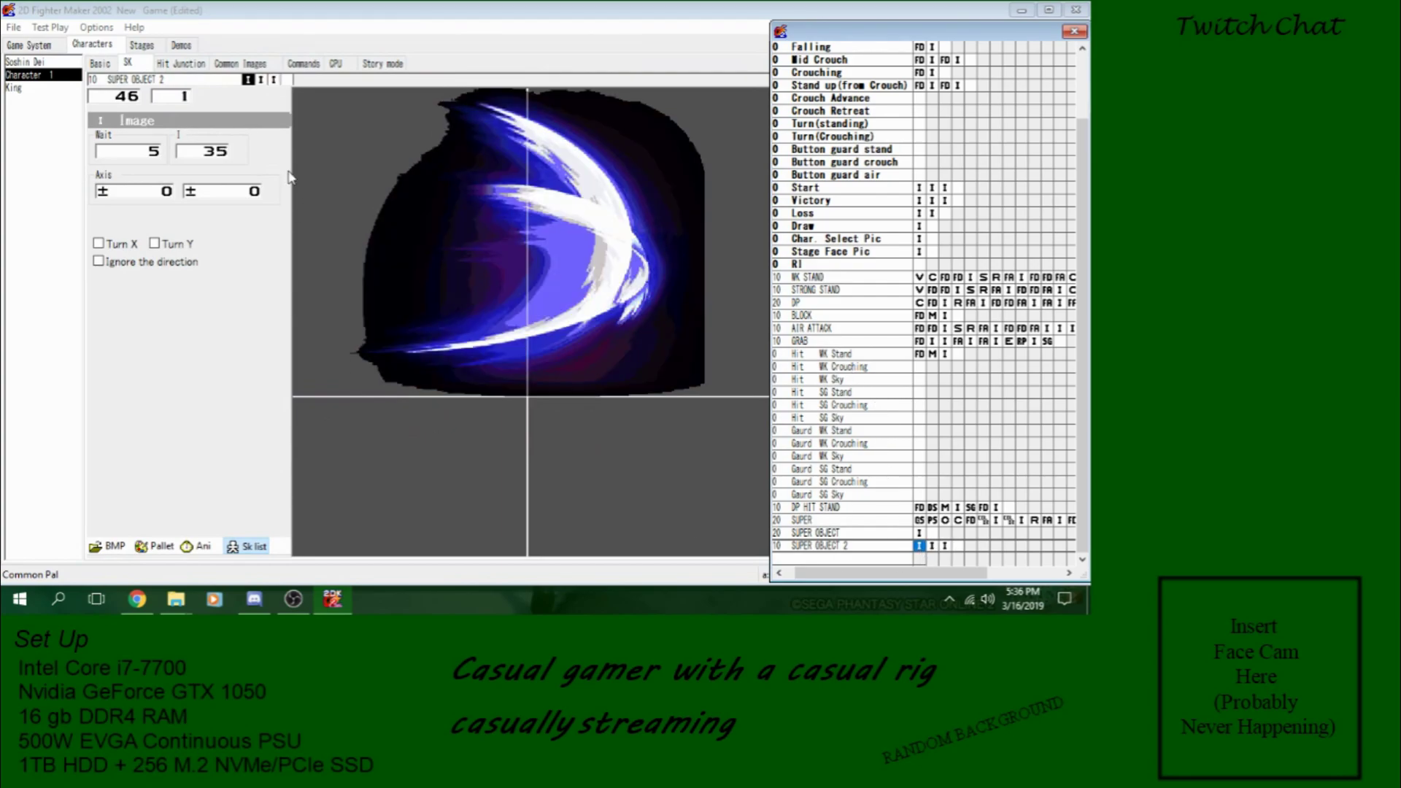
{"action": "left_click_drag", "start_coordinate": [373, 351], "coordinate": [636, 286]}
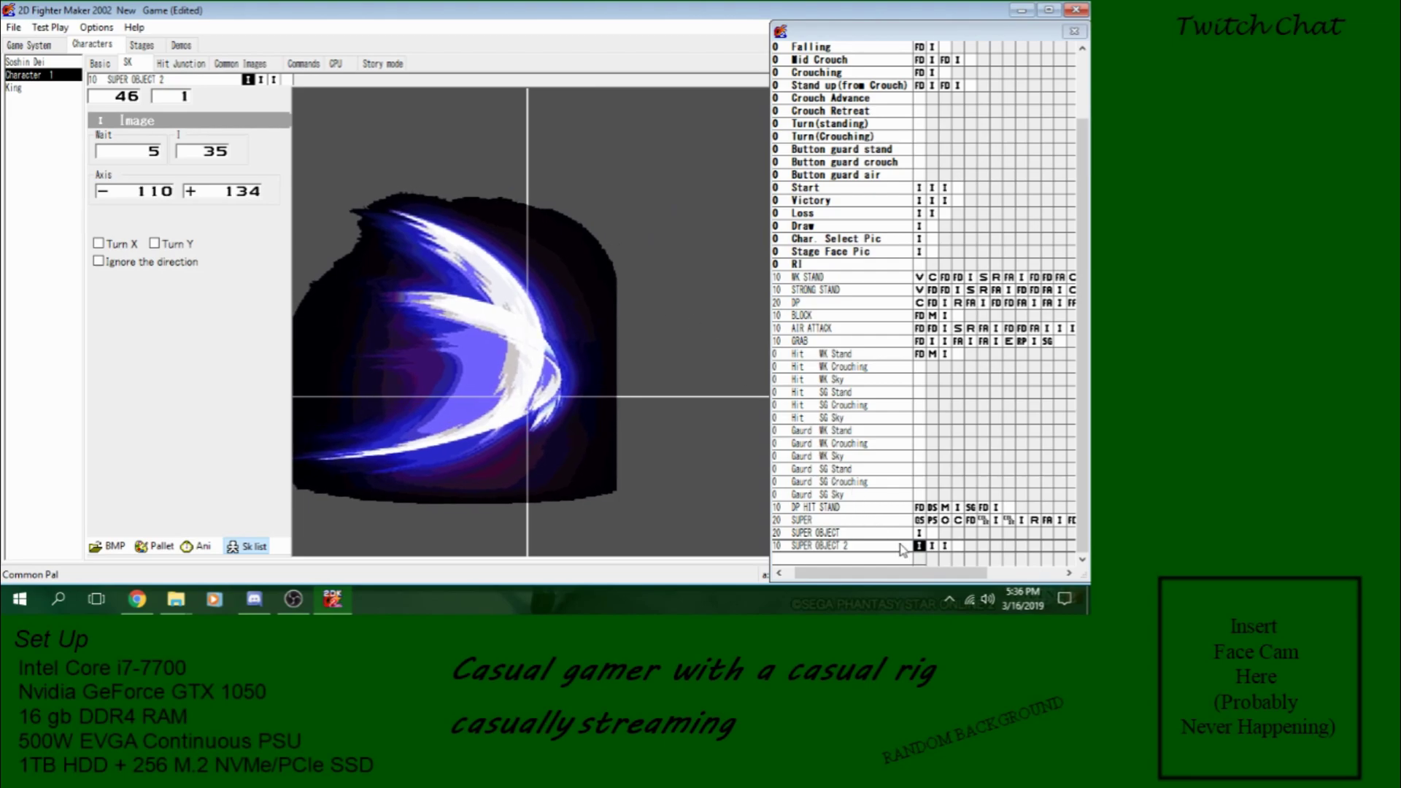
{"action": "left_click", "coordinate": [932, 546]}
{"action": "left_click_drag", "start_coordinate": [682, 364], "coordinate": [618, 286]}
{"action": "left_click", "coordinate": [945, 546]}
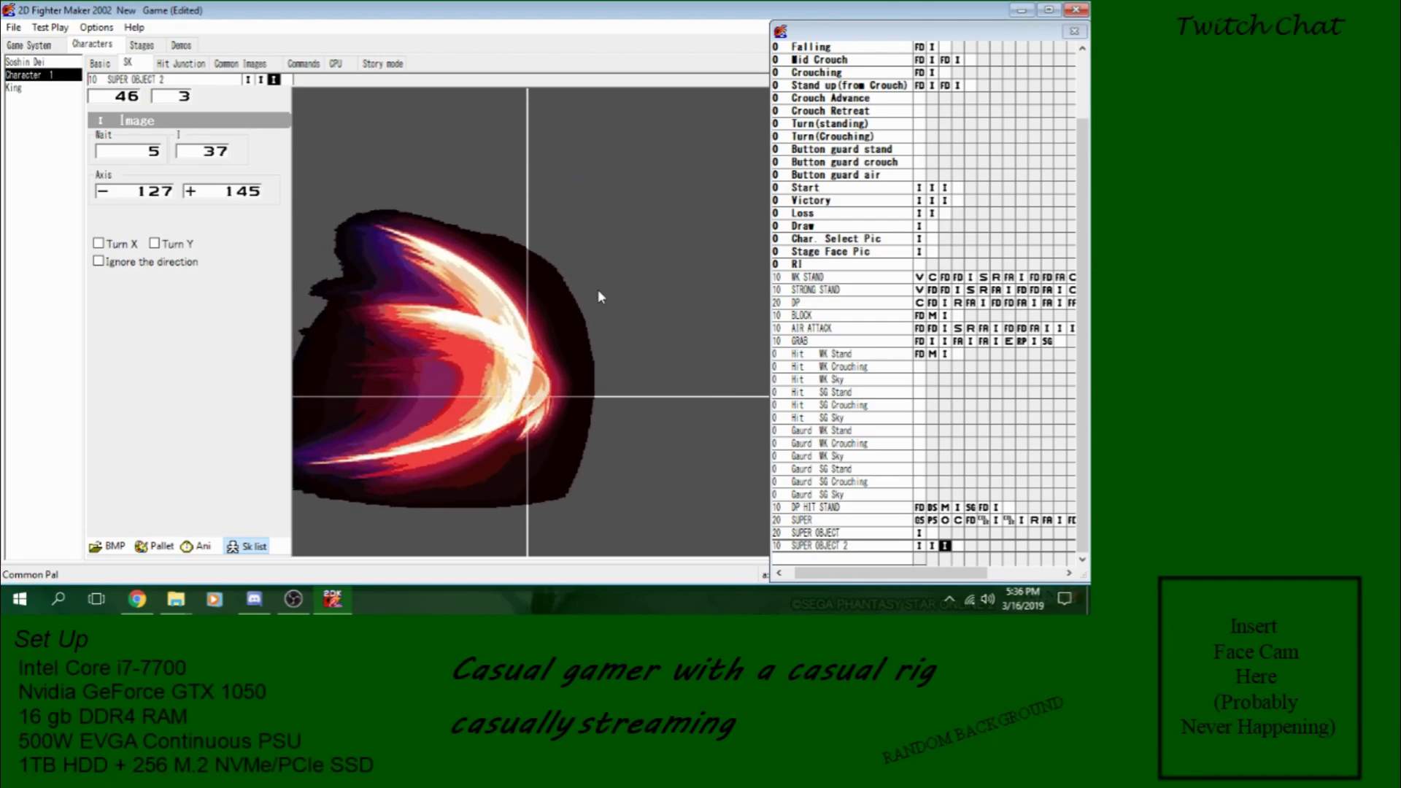
{"action": "left_click", "coordinate": [198, 546]}
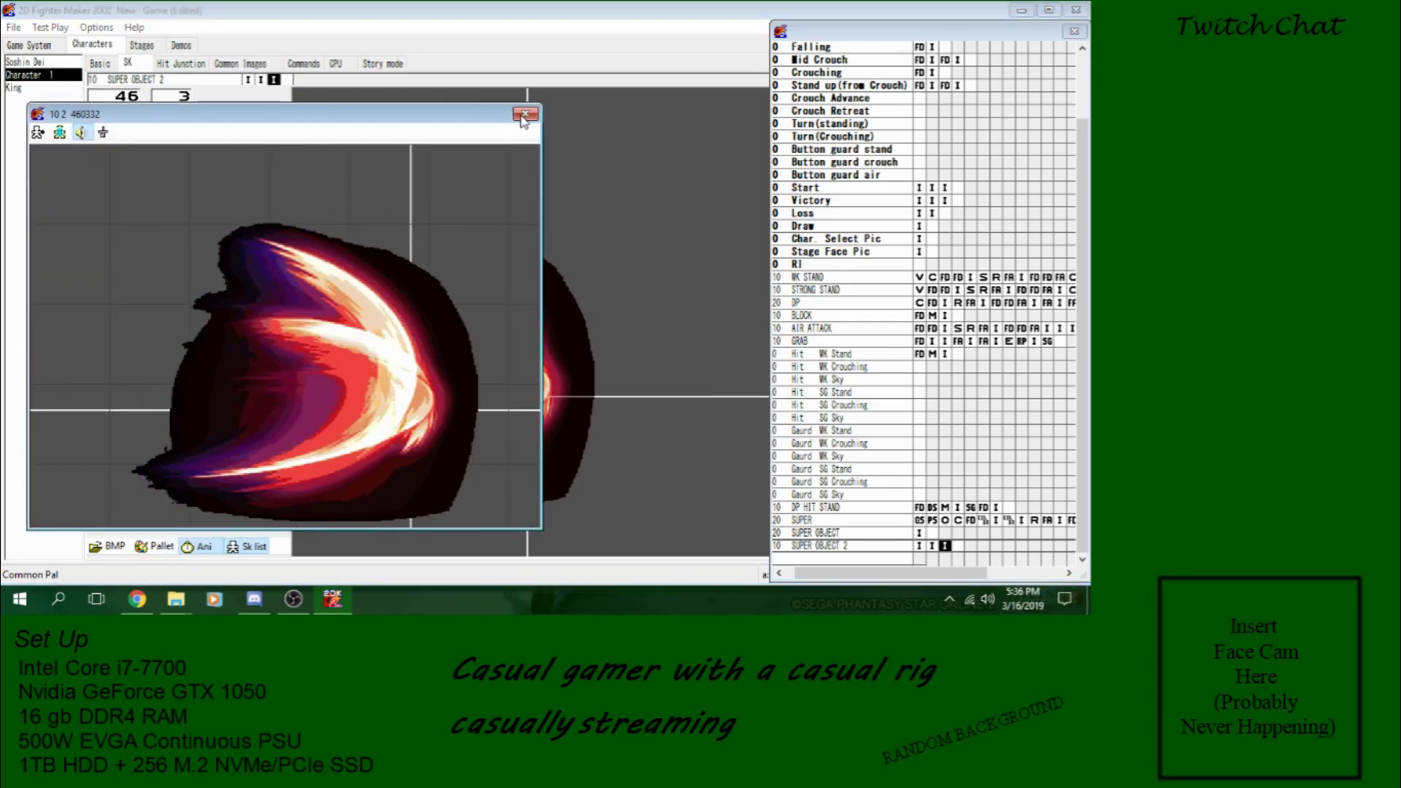
{"action": "left_click", "coordinate": [525, 113]}
Step: Nudge the second and third slash frames so they match the first frame's position
{"action": "left_click", "coordinate": [933, 549]}
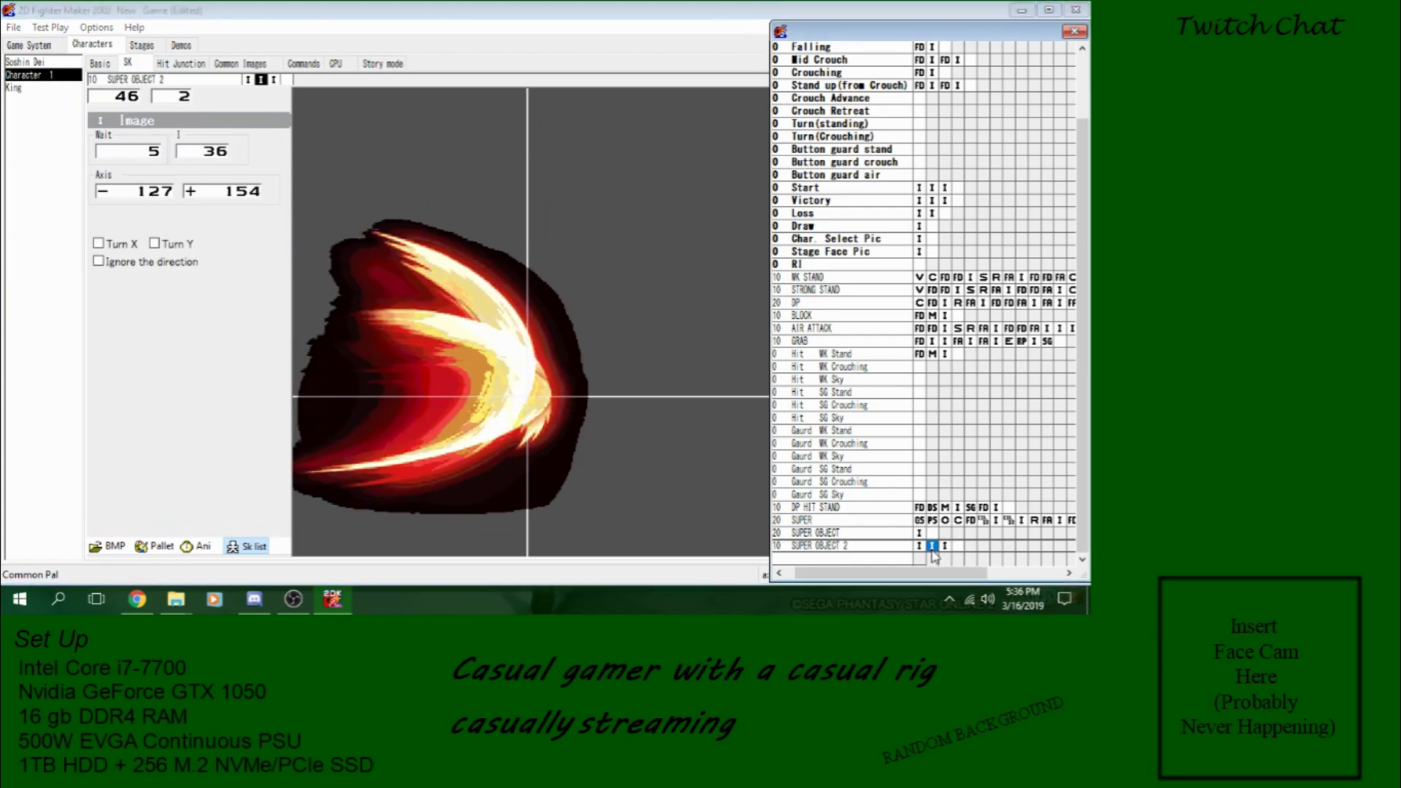
{"action": "left_click", "coordinate": [920, 548]}
{"action": "left_click", "coordinate": [932, 548]}
{"action": "left_click_drag", "start_coordinate": [513, 418], "coordinate": [519, 413]}
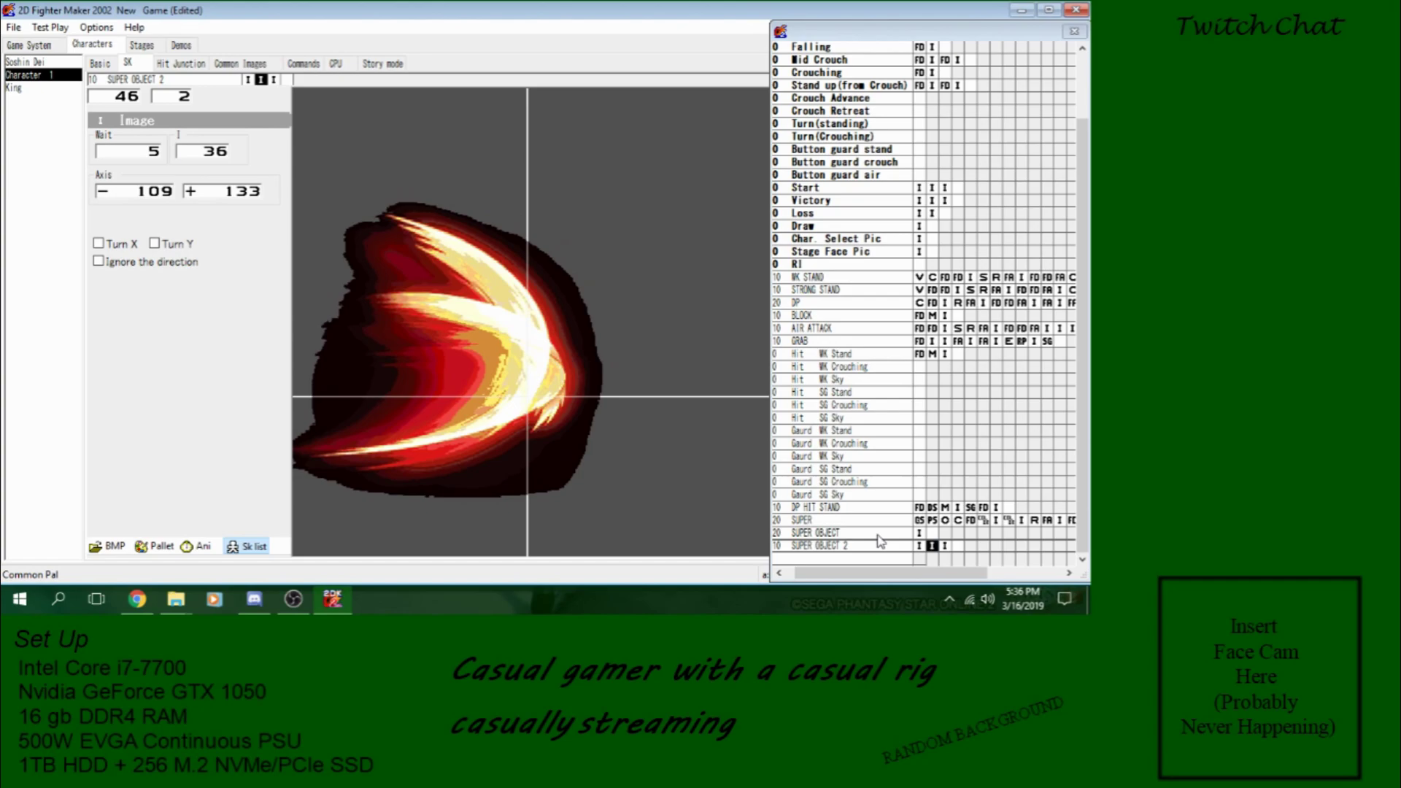
{"action": "left_click", "coordinate": [919, 546]}
{"action": "left_click", "coordinate": [932, 546]}
{"action": "left_click", "coordinate": [945, 546]}
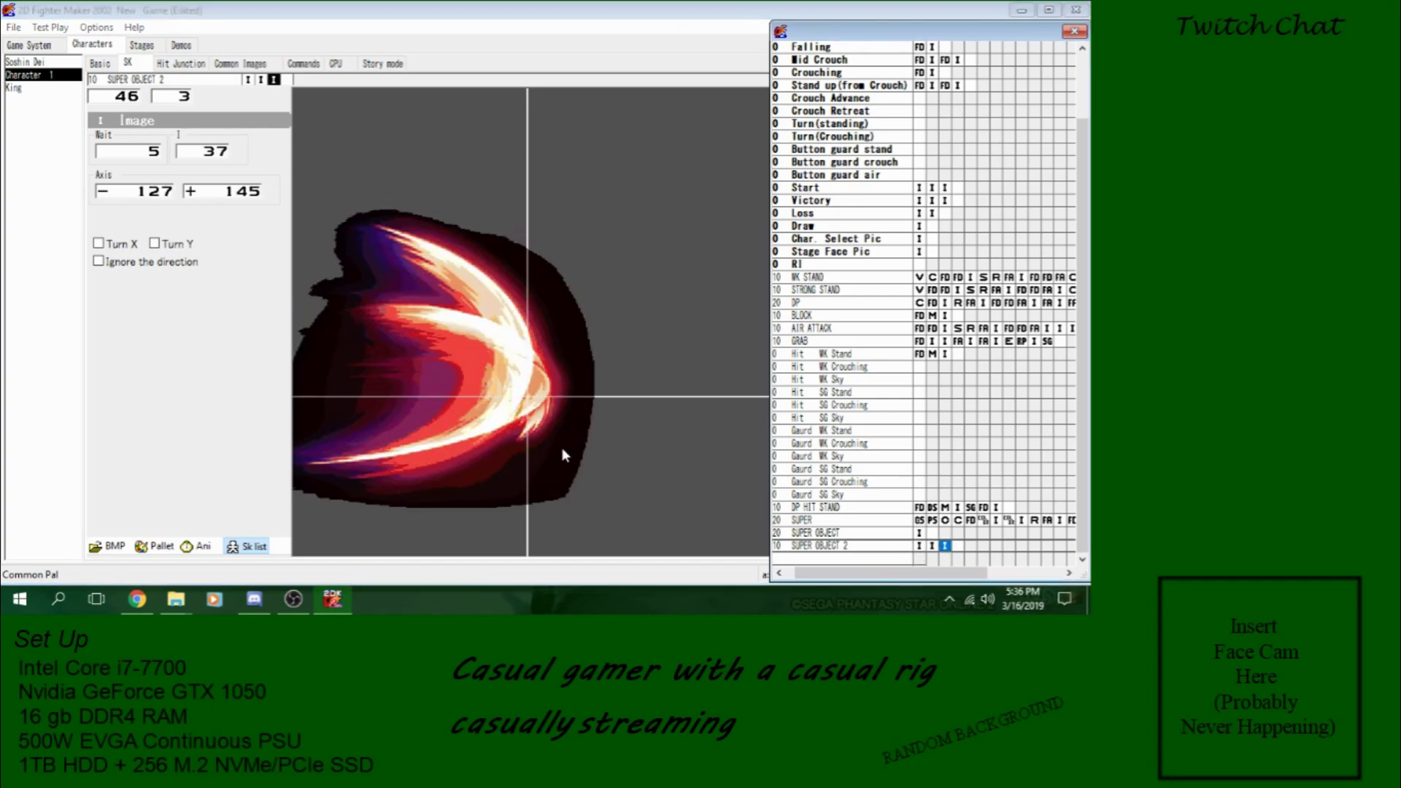
{"action": "left_click_drag", "start_coordinate": [536, 402], "coordinate": [542, 401]}
Step: Preview the aligned SUPER OBJECT 2 slash animation
{"action": "left_click", "coordinate": [891, 534]}
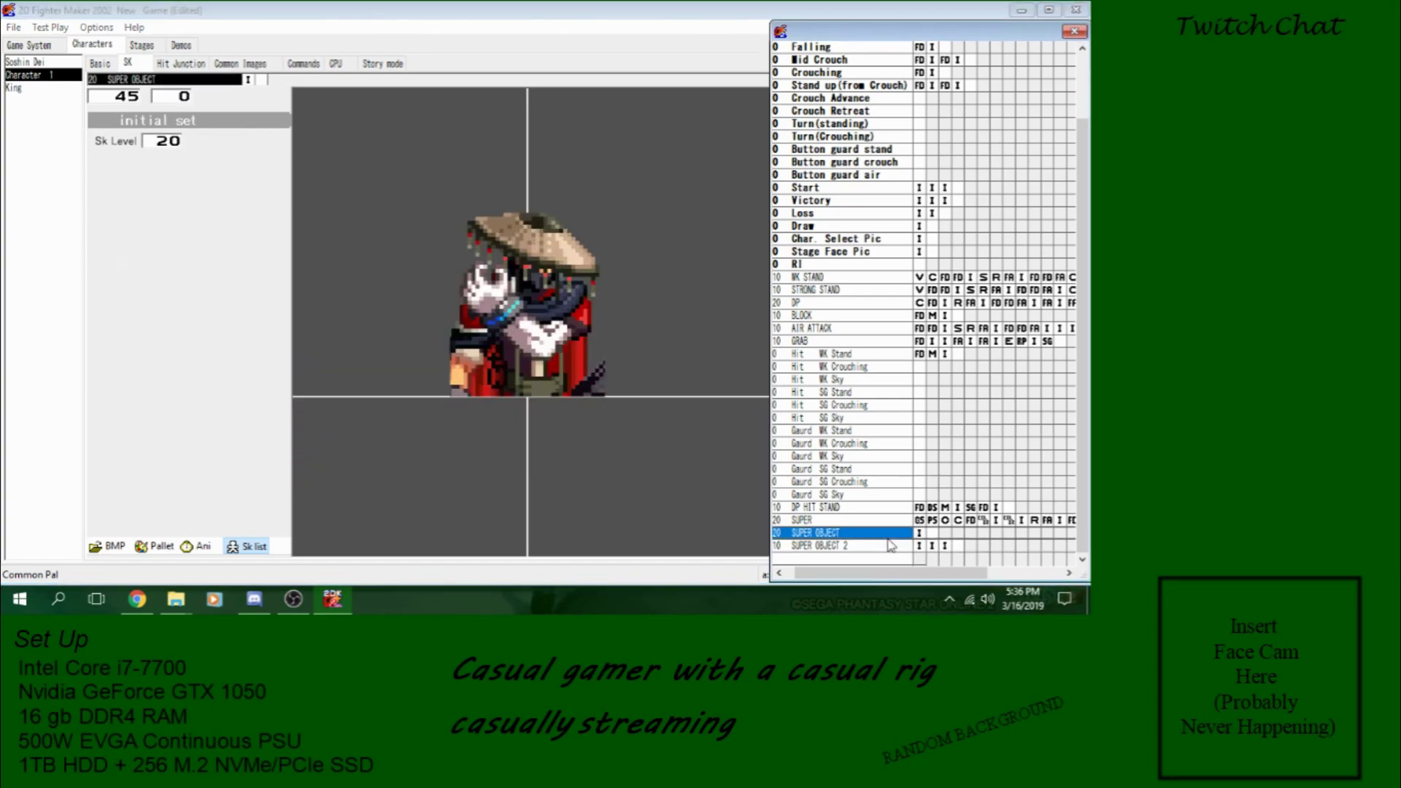
{"action": "left_click", "coordinate": [821, 548]}
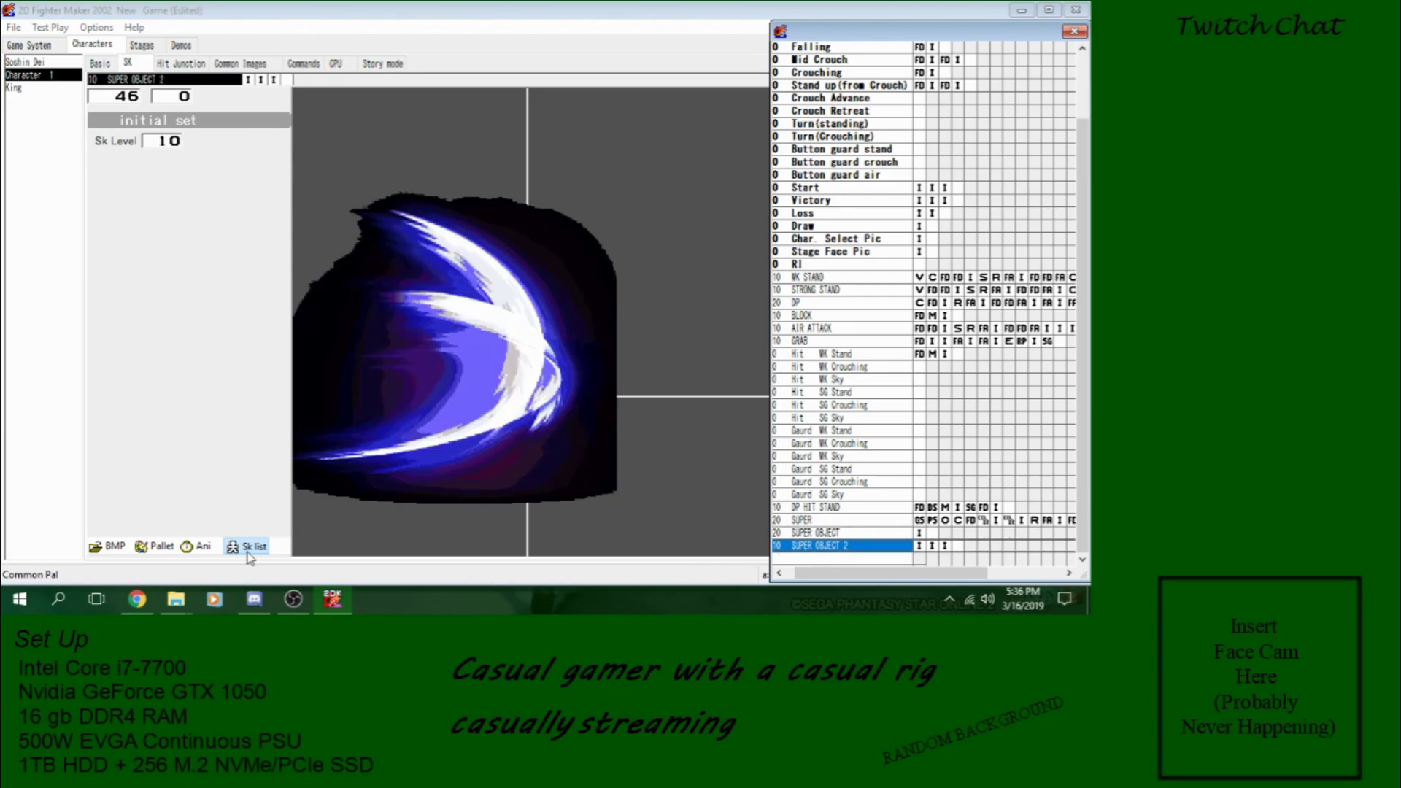
{"action": "left_click", "coordinate": [195, 547]}
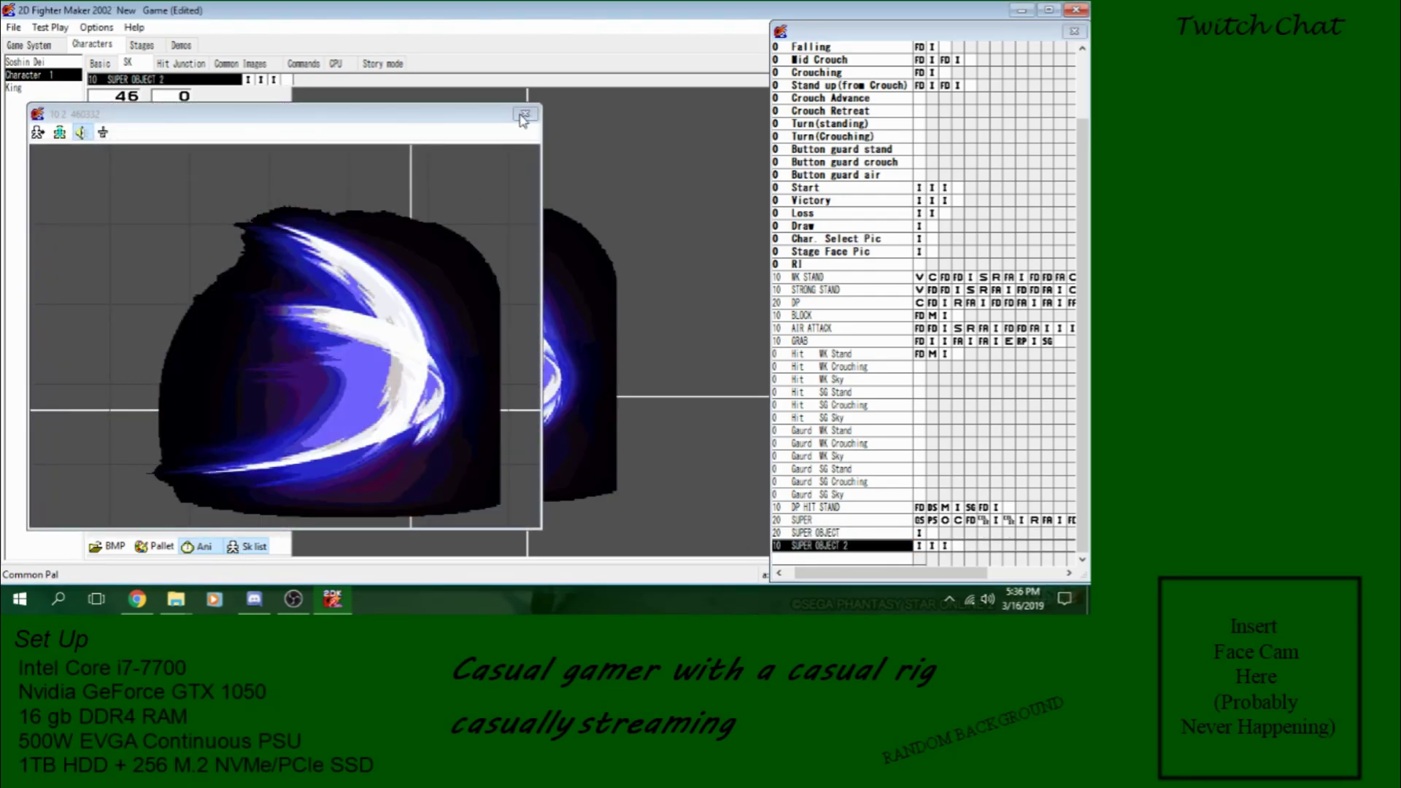
{"action": "left_click", "coordinate": [524, 115]}
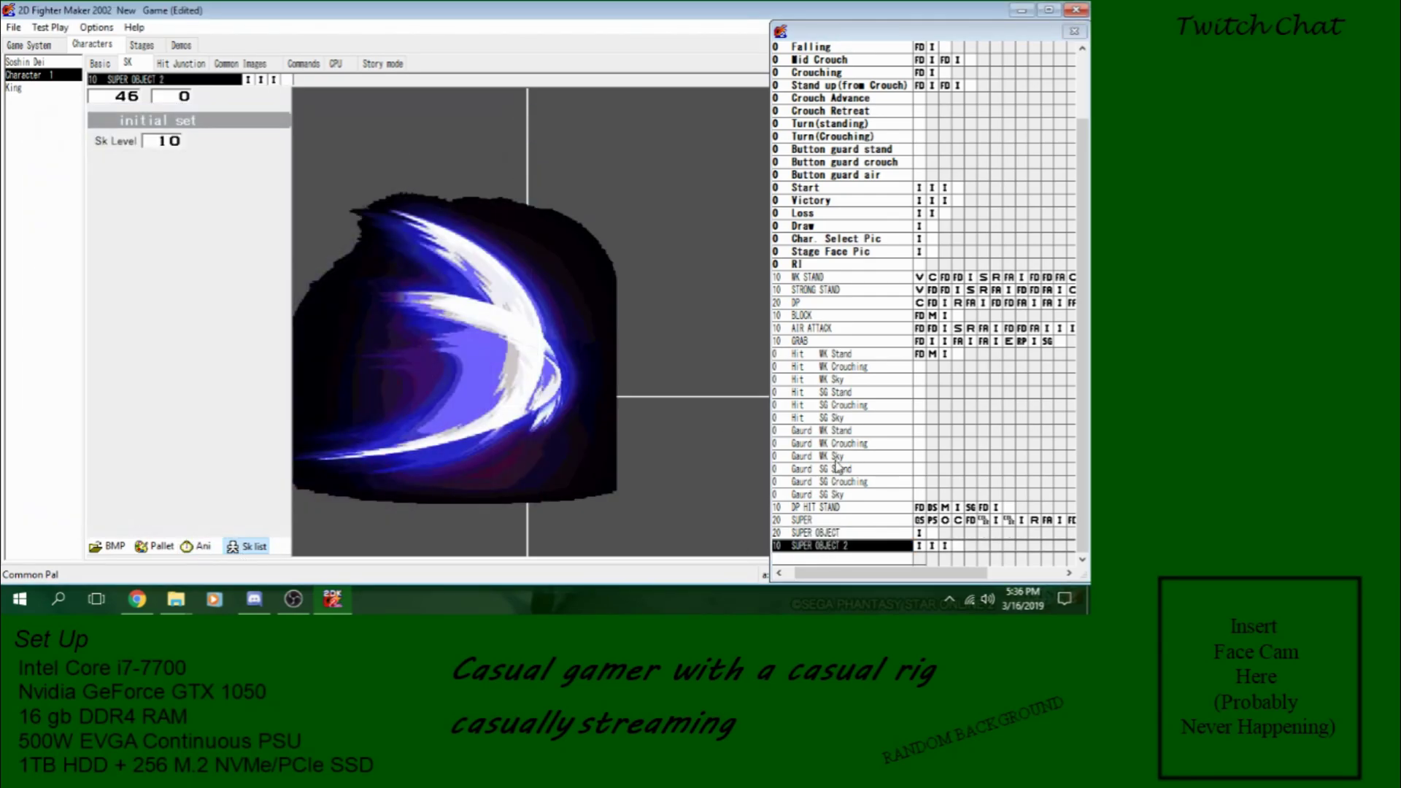
Step: Add a Color Modification step with A + Baddition blending and preview the glowing slash
{"action": "right_click", "coordinate": [924, 550]}
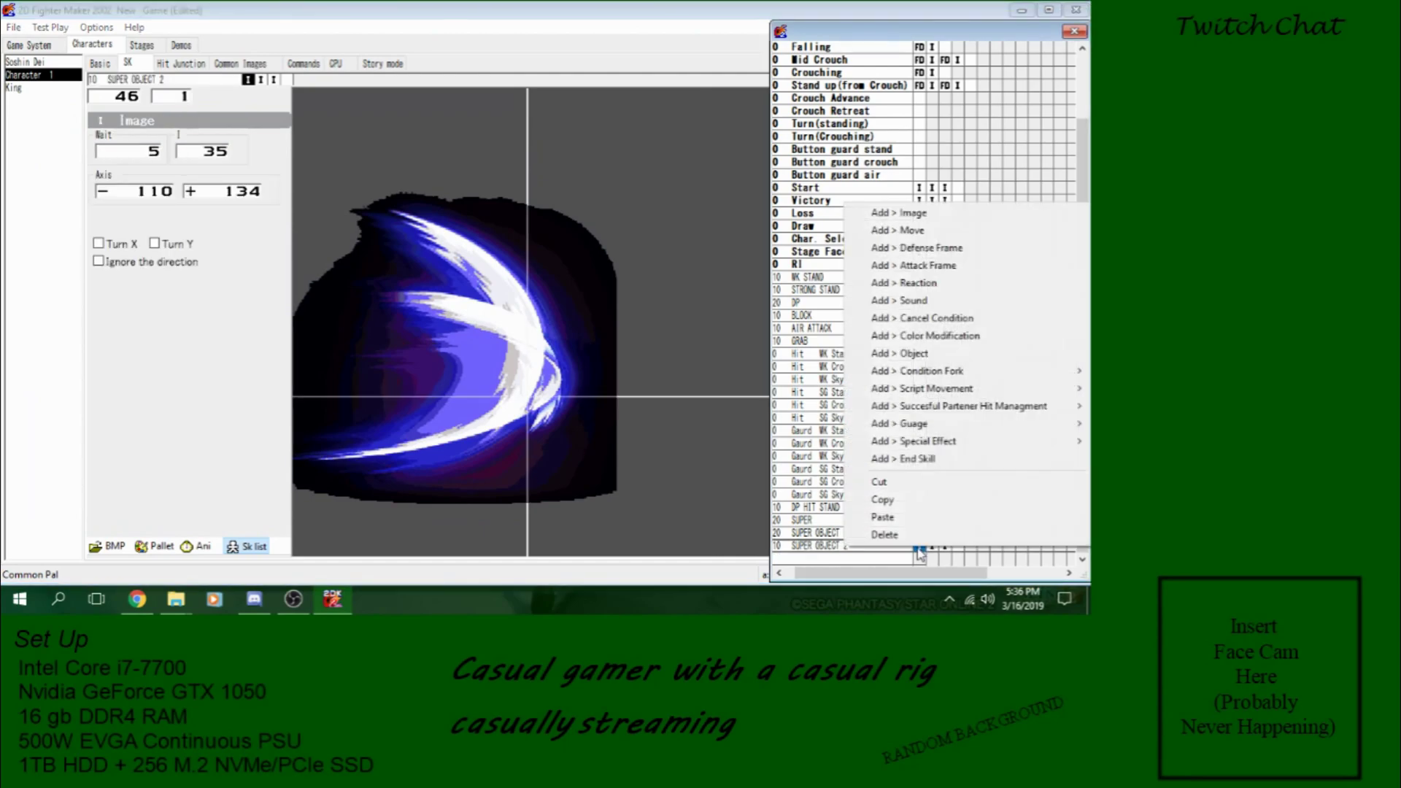
{"action": "left_click", "coordinate": [942, 334]}
{"action": "left_click", "coordinate": [167, 155]}
{"action": "left_click", "coordinate": [146, 183]}
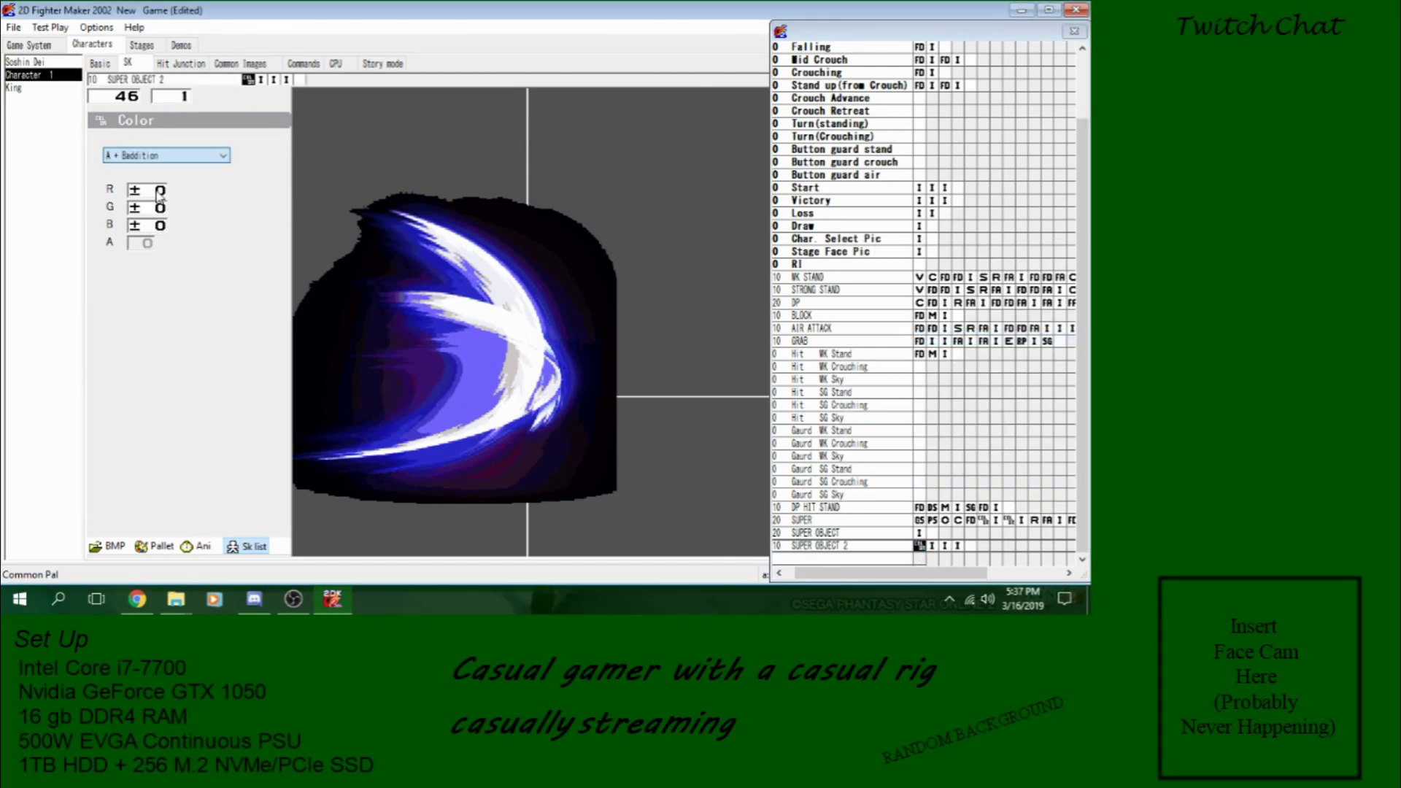
{"action": "left_click", "coordinate": [195, 546]}
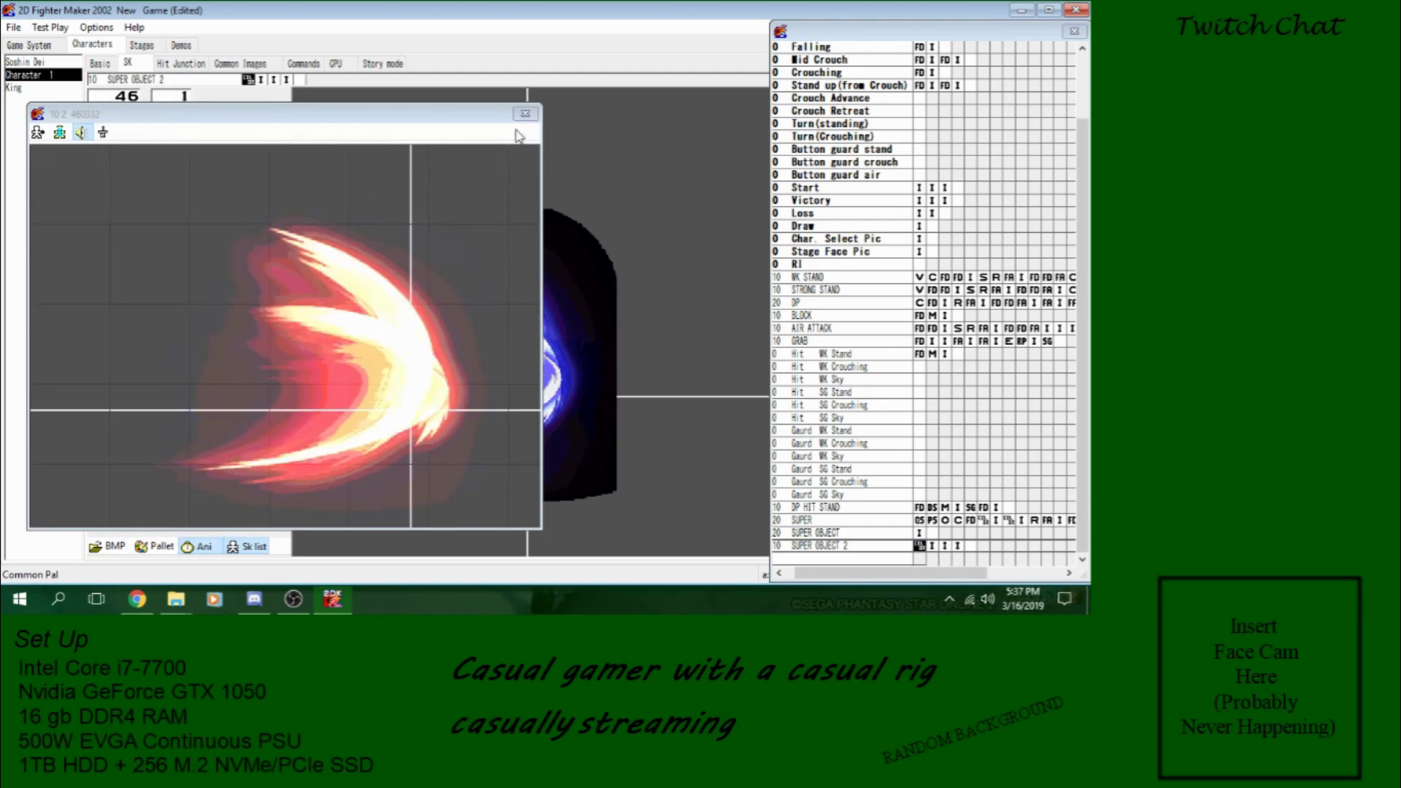
{"action": "left_click", "coordinate": [526, 114]}
Step: Append a Goto Skill step at the end, leaving its target as None
{"action": "right_click", "coordinate": [967, 546]}
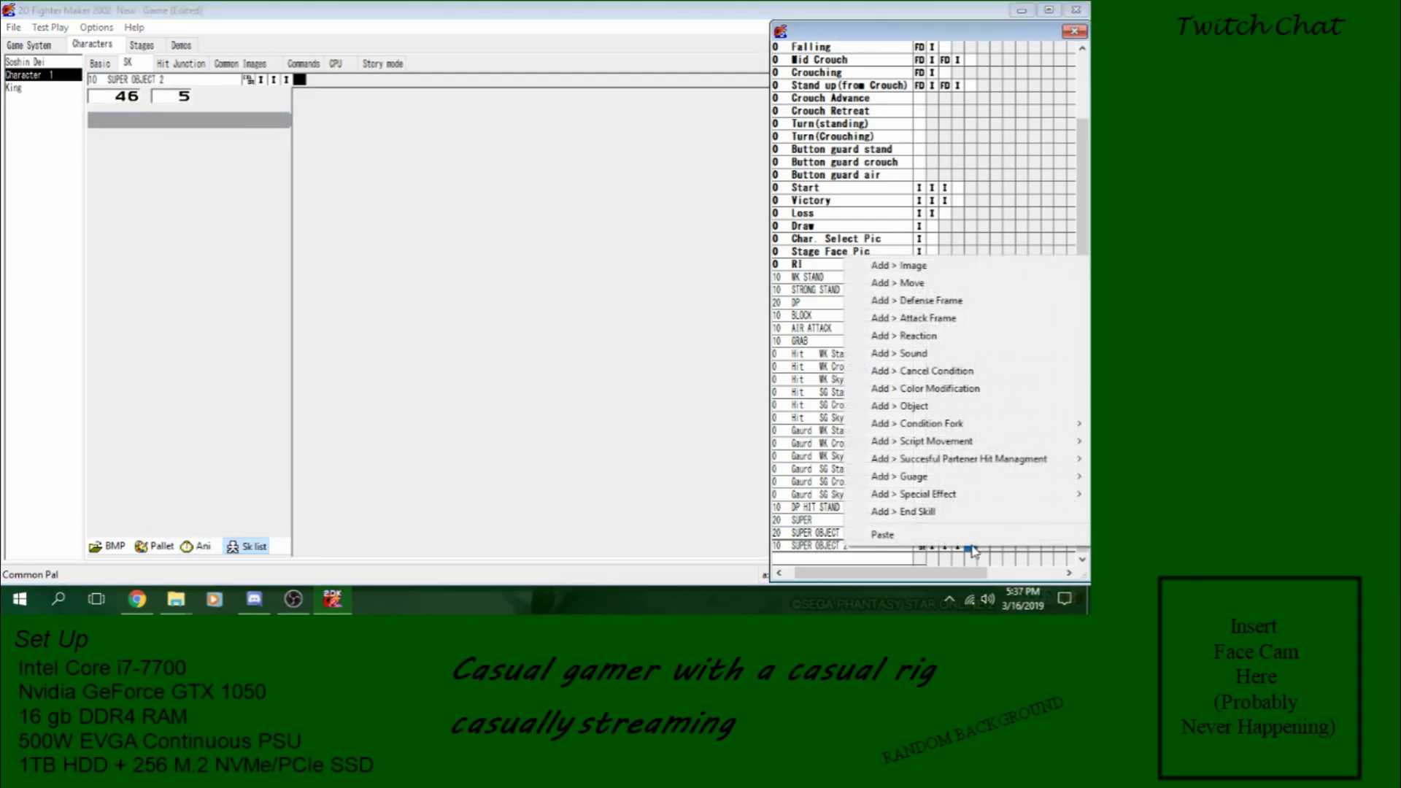
{"action": "mouse_move", "coordinate": [978, 443]}
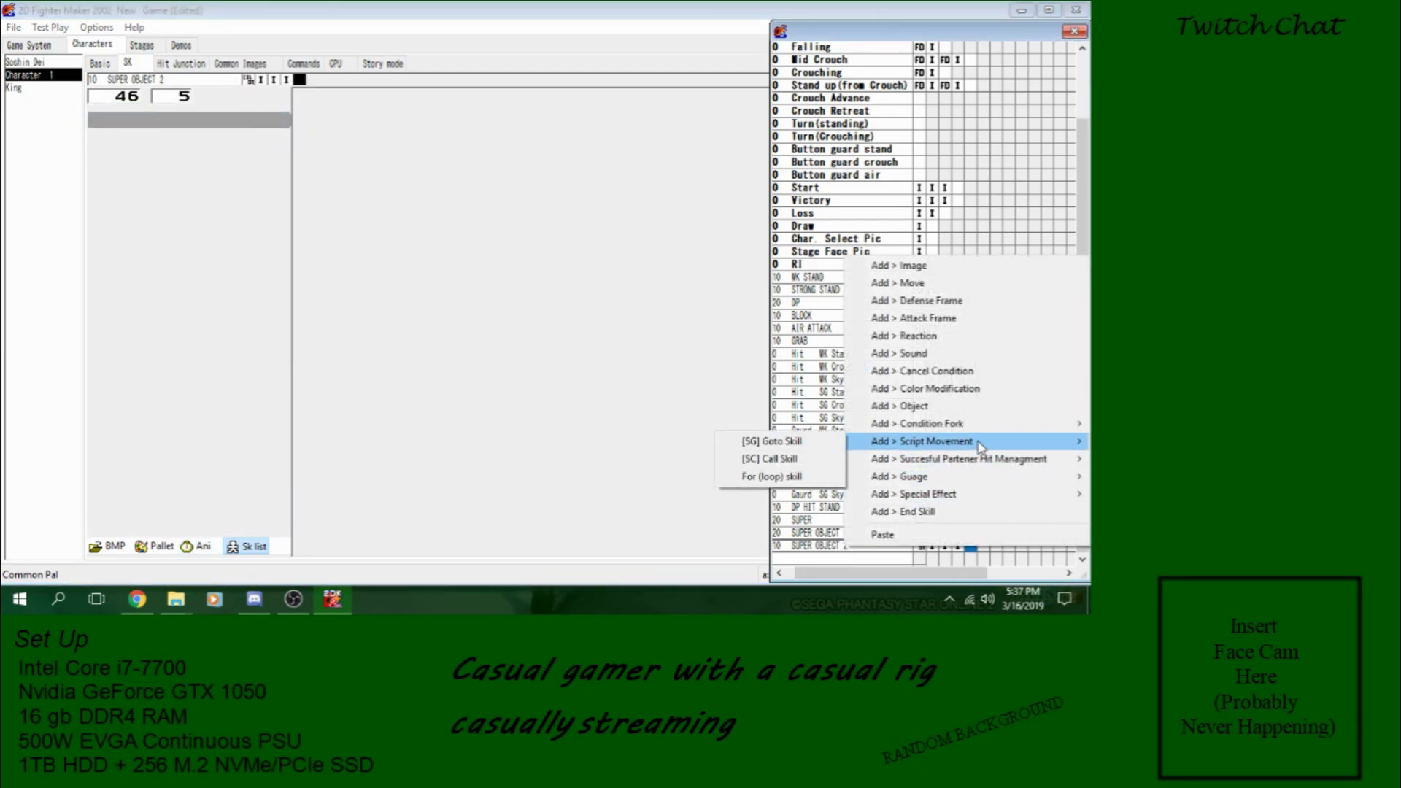
{"action": "left_click", "coordinate": [798, 443]}
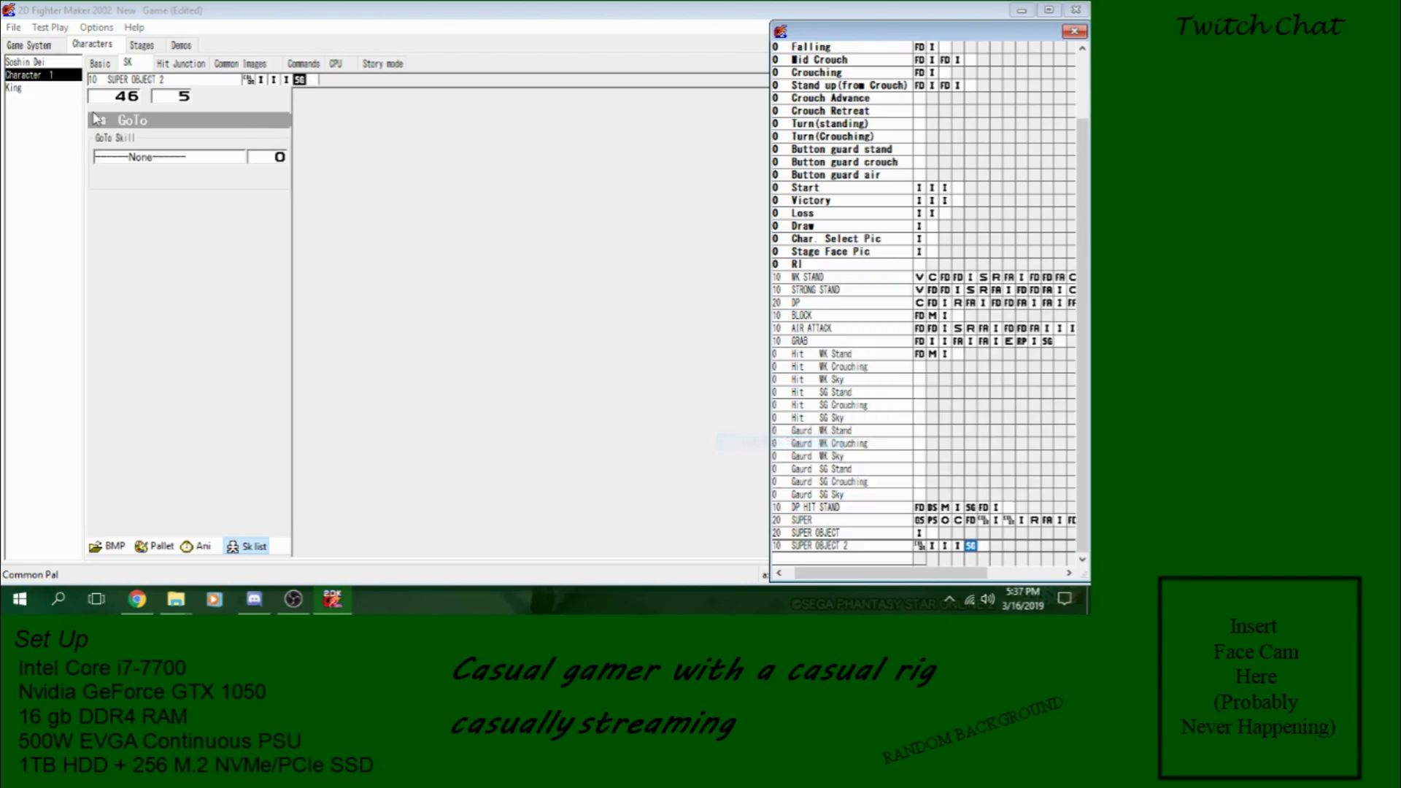
{"action": "left_click", "coordinate": [175, 156]}
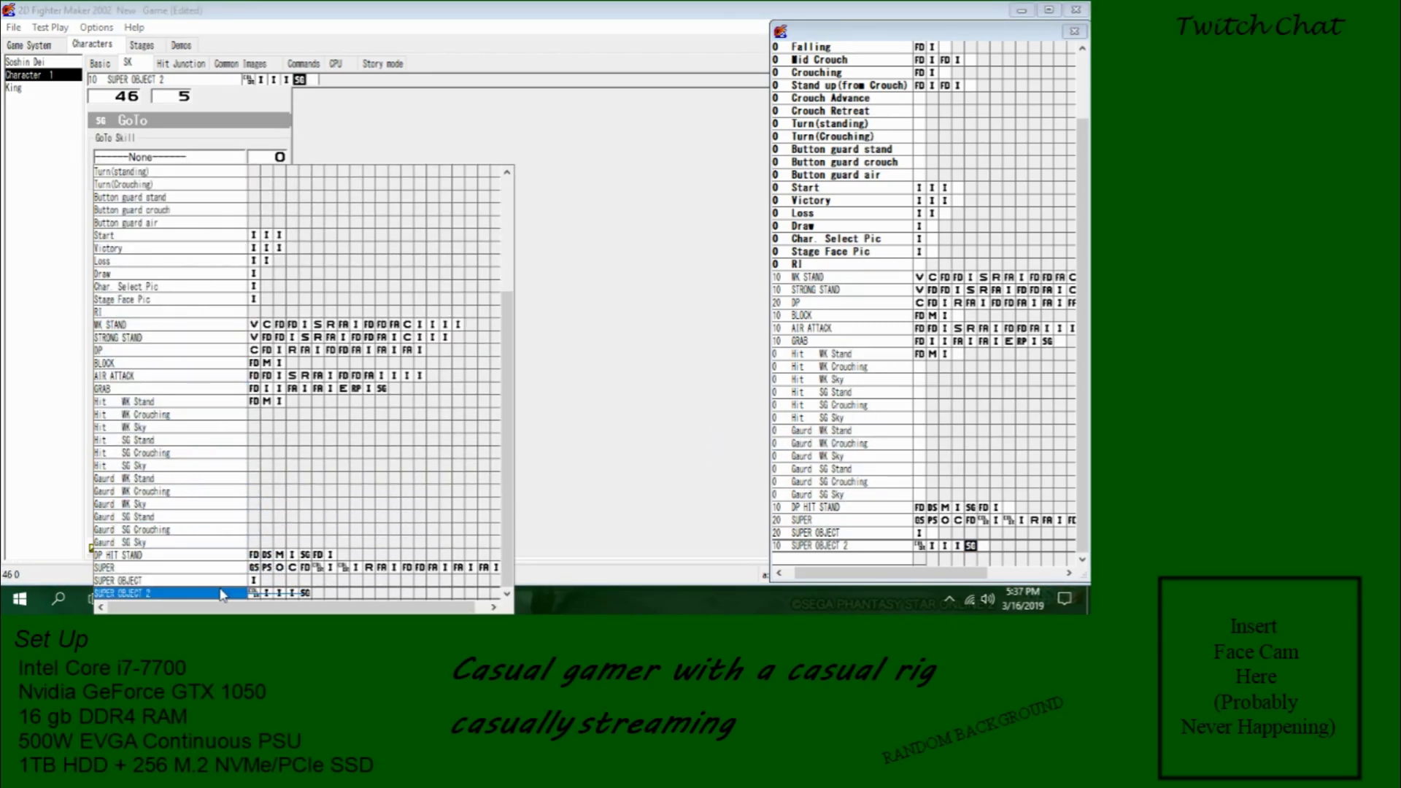
{"action": "left_click", "coordinate": [759, 572]}
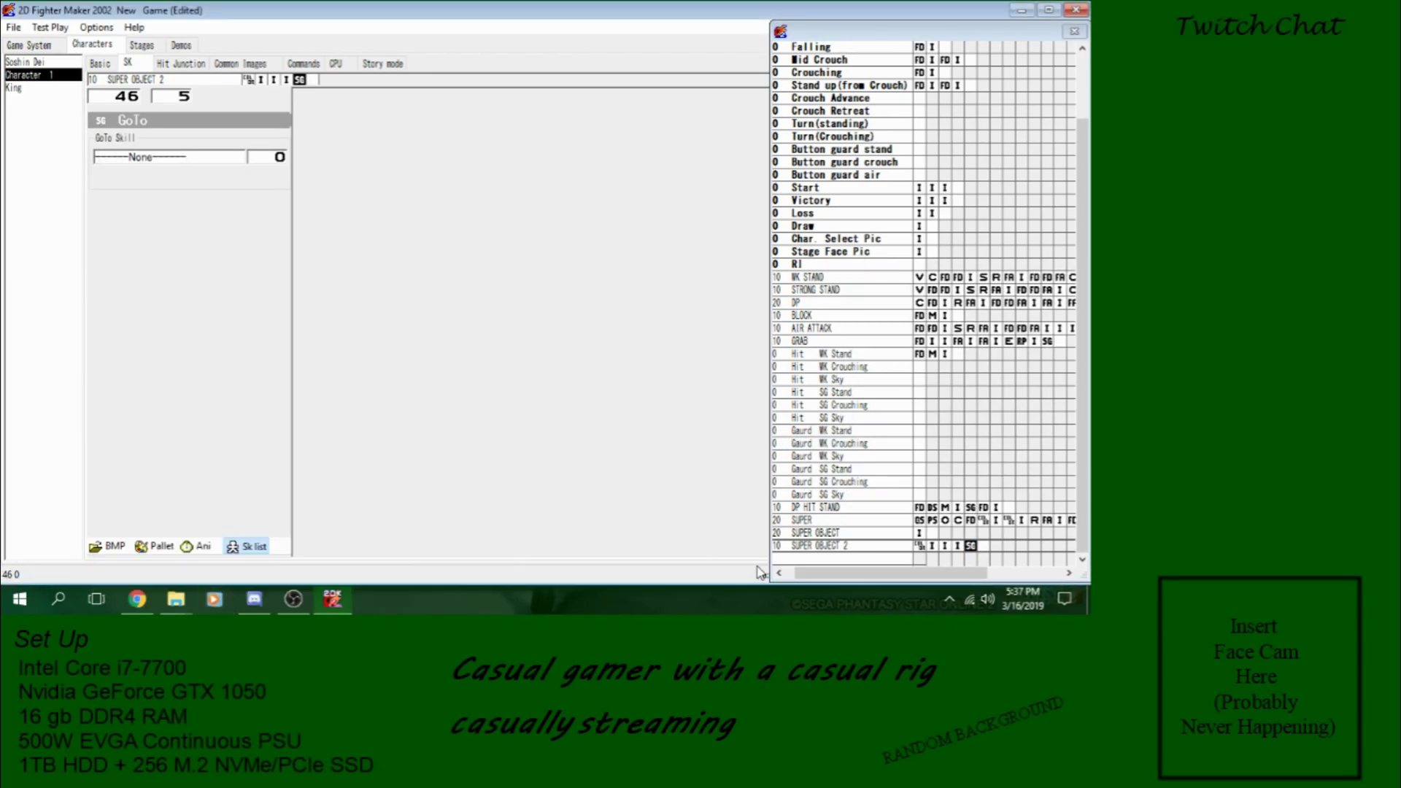
Step: Add a movement step with horizontal speed 100 and preview the travelling slash wave
{"action": "right_click", "coordinate": [924, 546]}
{"action": "left_click", "coordinate": [887, 235]}
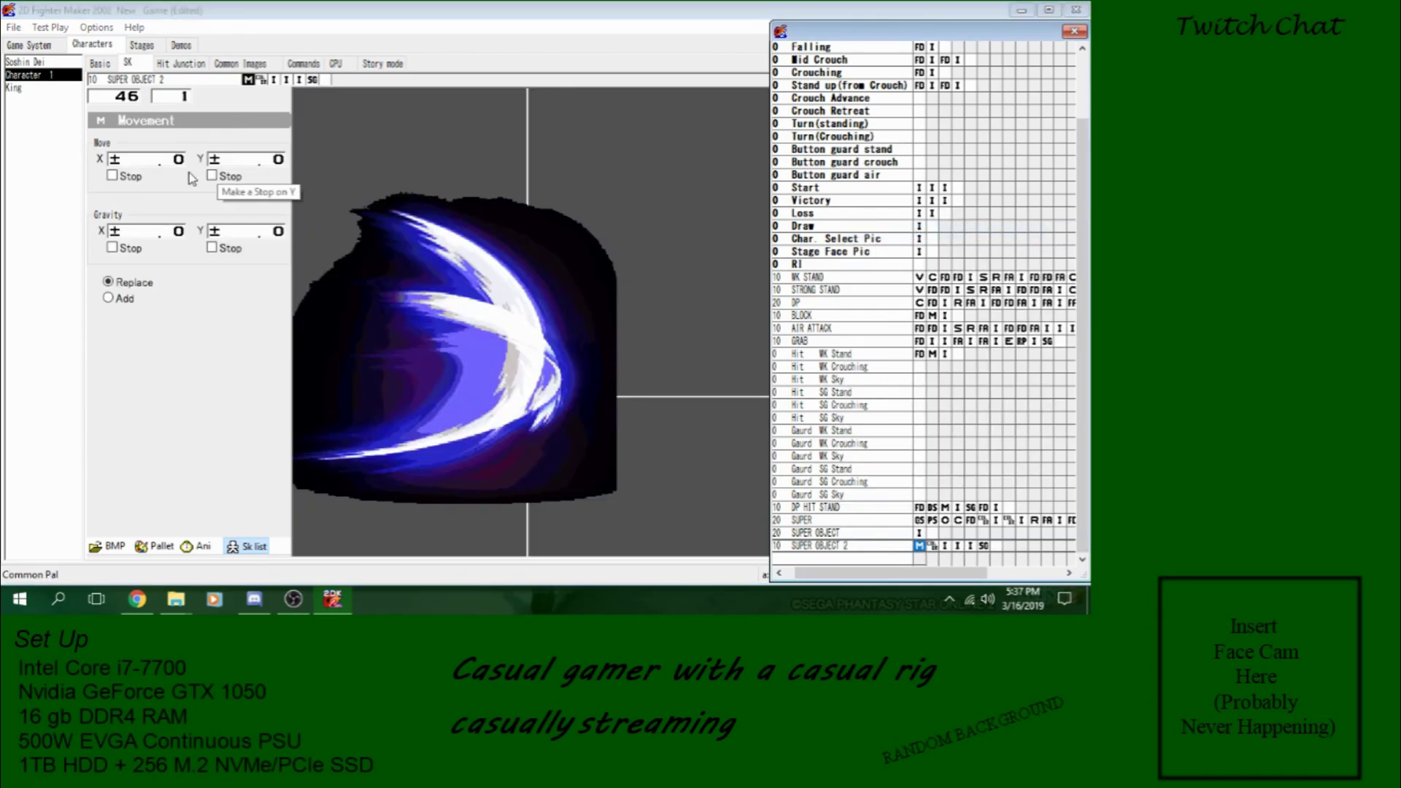
{"action": "left_click", "coordinate": [150, 162]}
{"action": "type", "text": "100"}
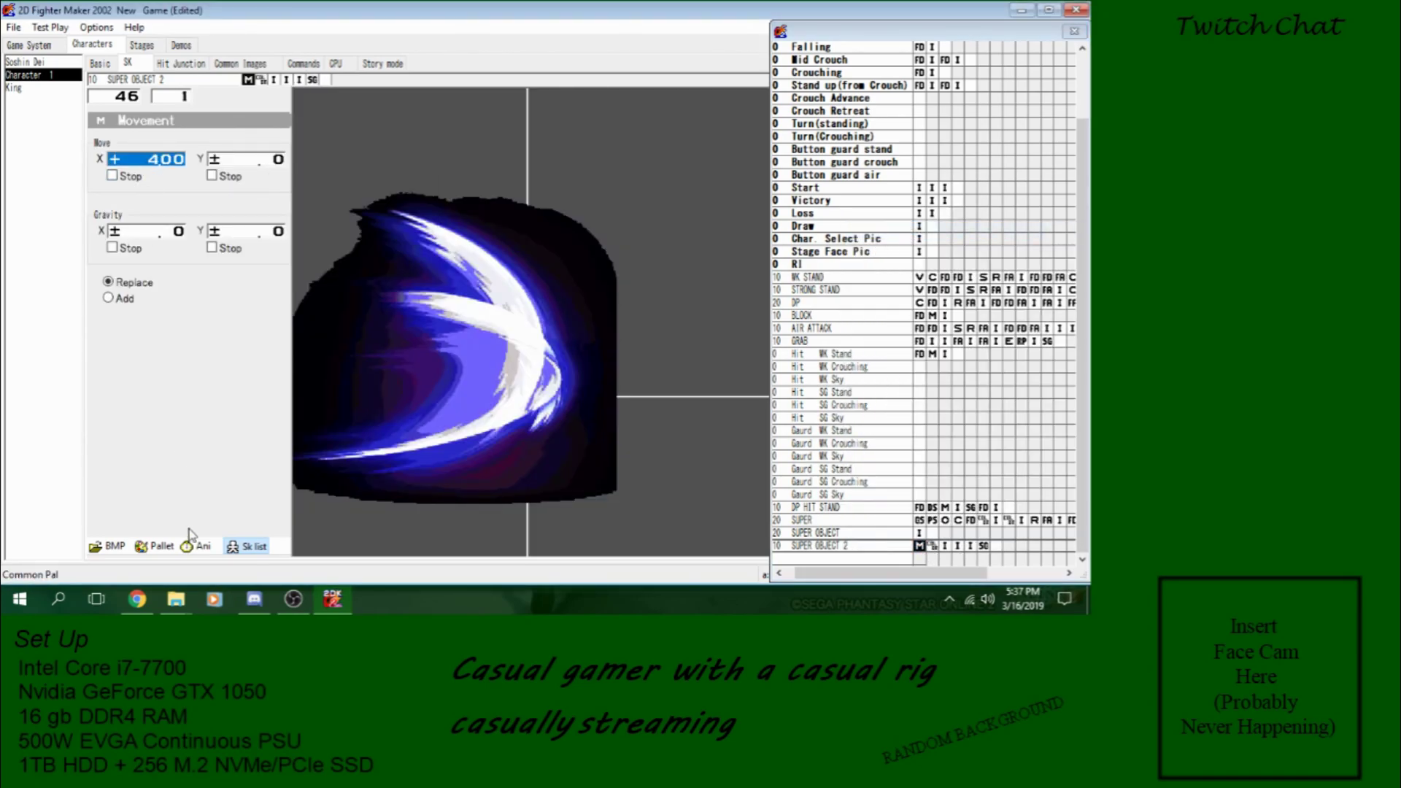
{"action": "left_click", "coordinate": [196, 546]}
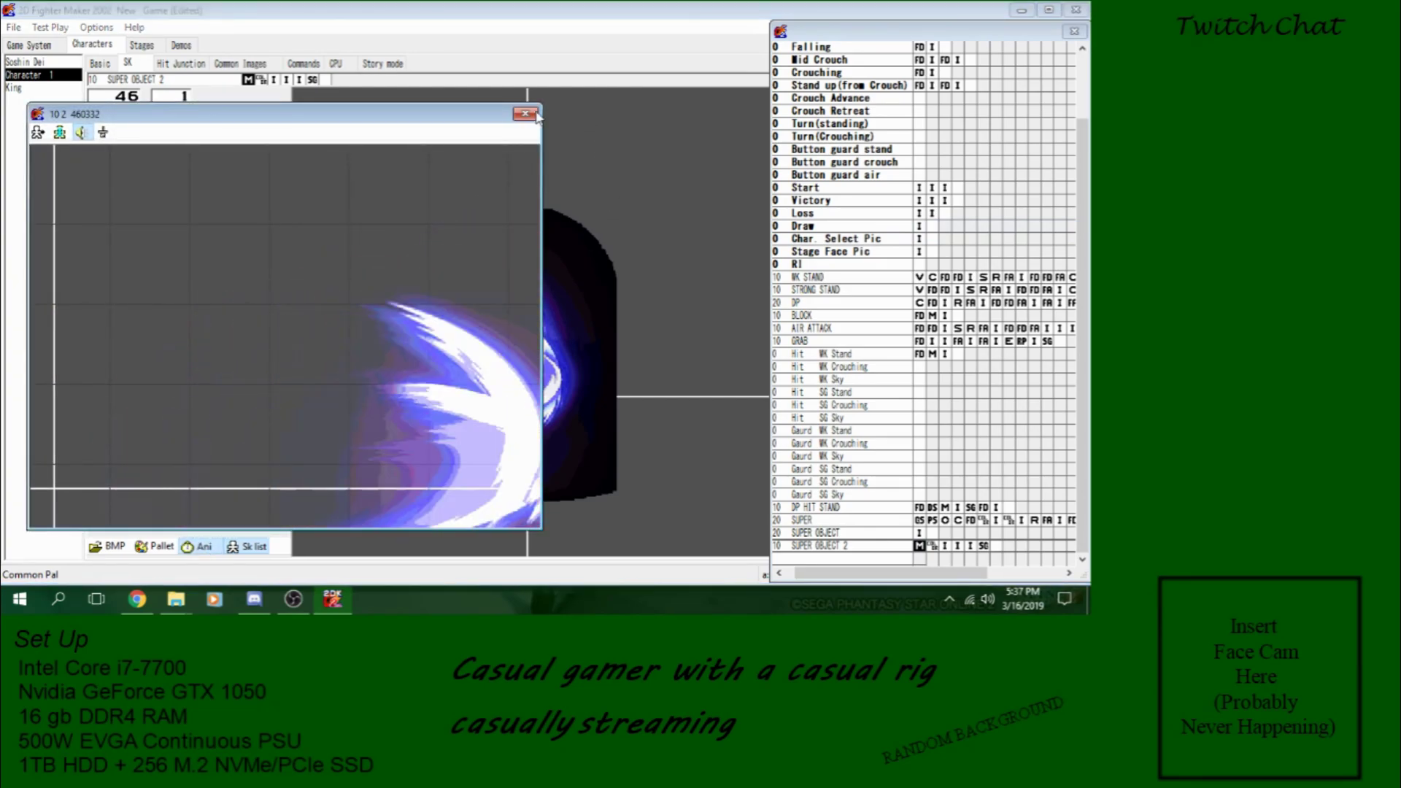
{"action": "left_click", "coordinate": [589, 248]}
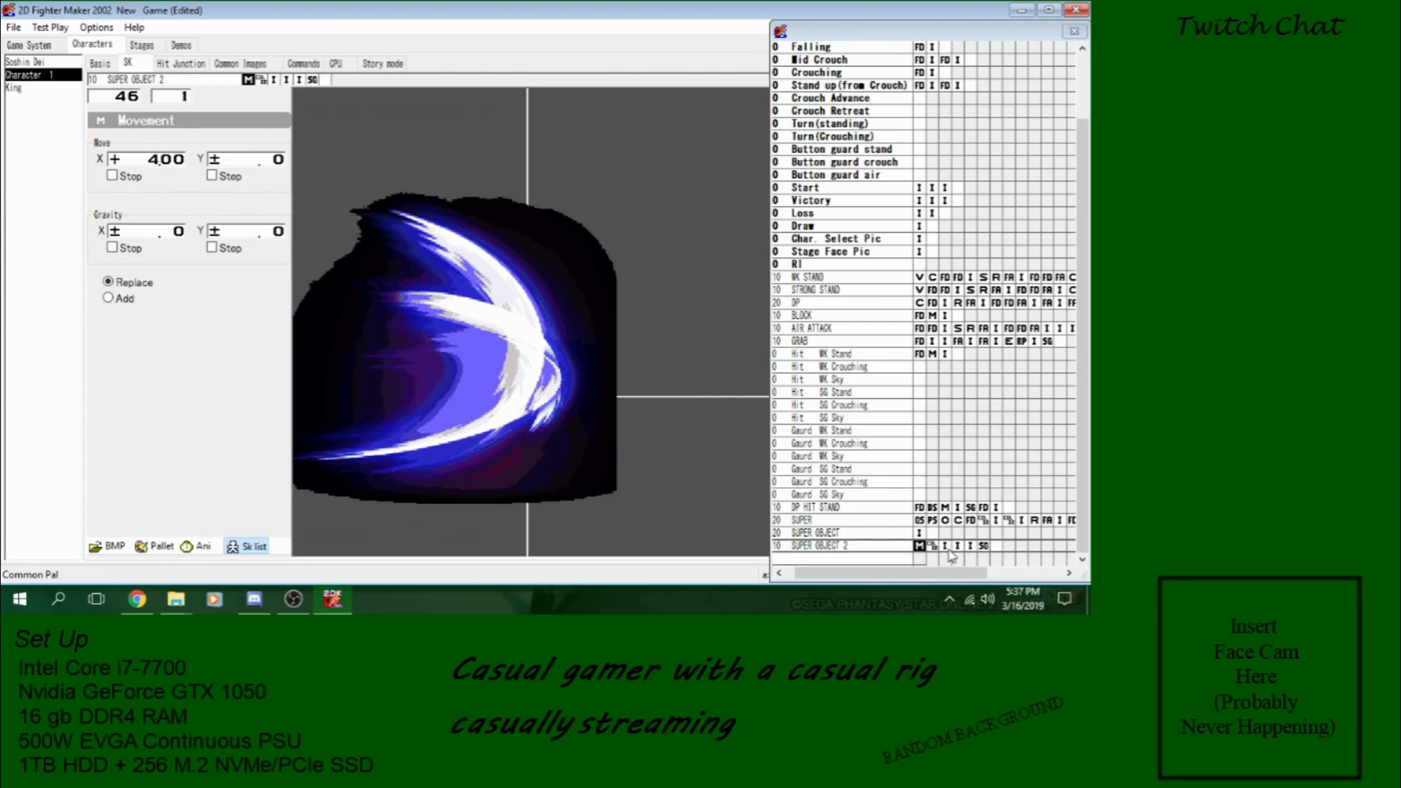
Step: Add an attack frame whose hitbox covers the slash, with Power 10 and Shave ticked
{"action": "right_click", "coordinate": [947, 547]}
{"action": "left_click", "coordinate": [949, 267]}
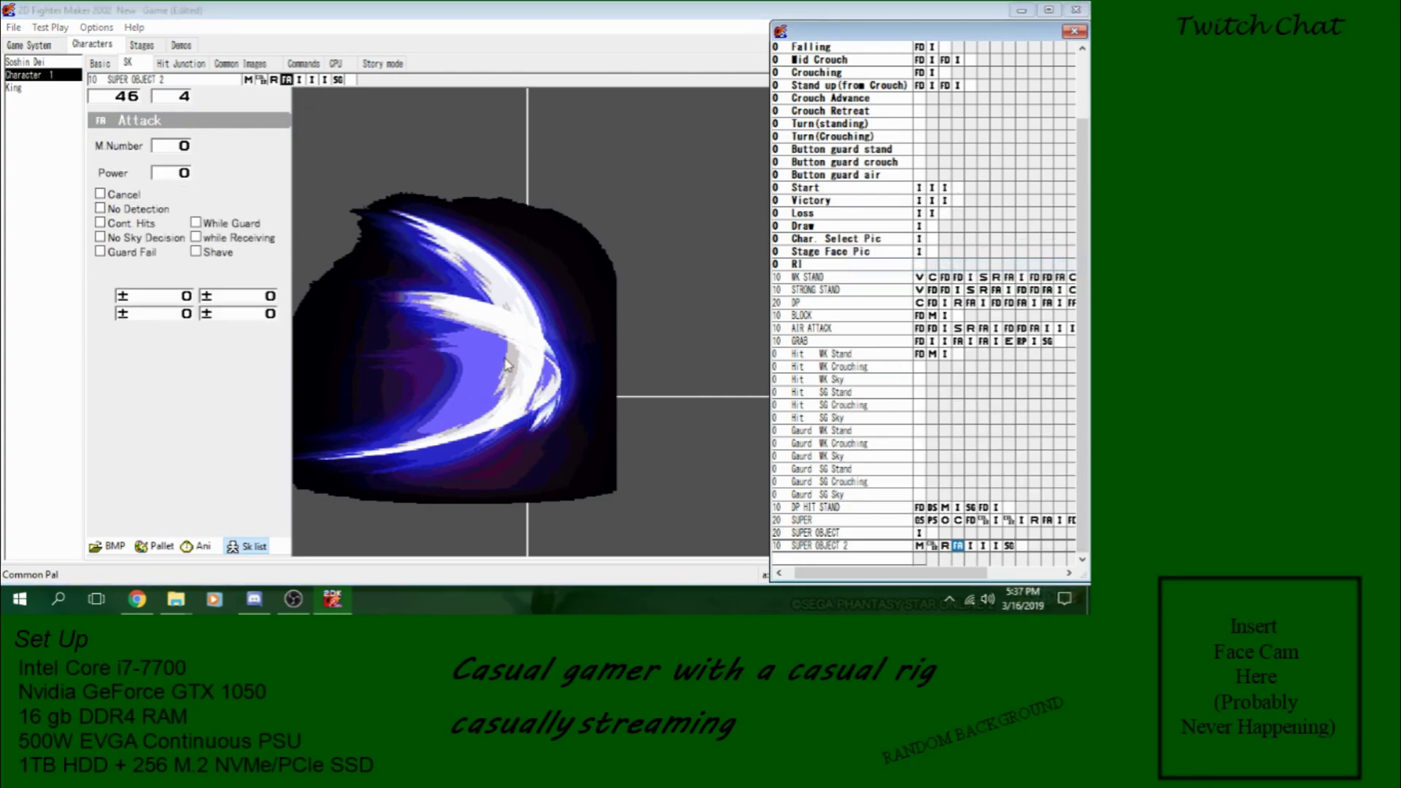
{"action": "left_click_drag", "start_coordinate": [507, 365], "coordinate": [520, 363]}
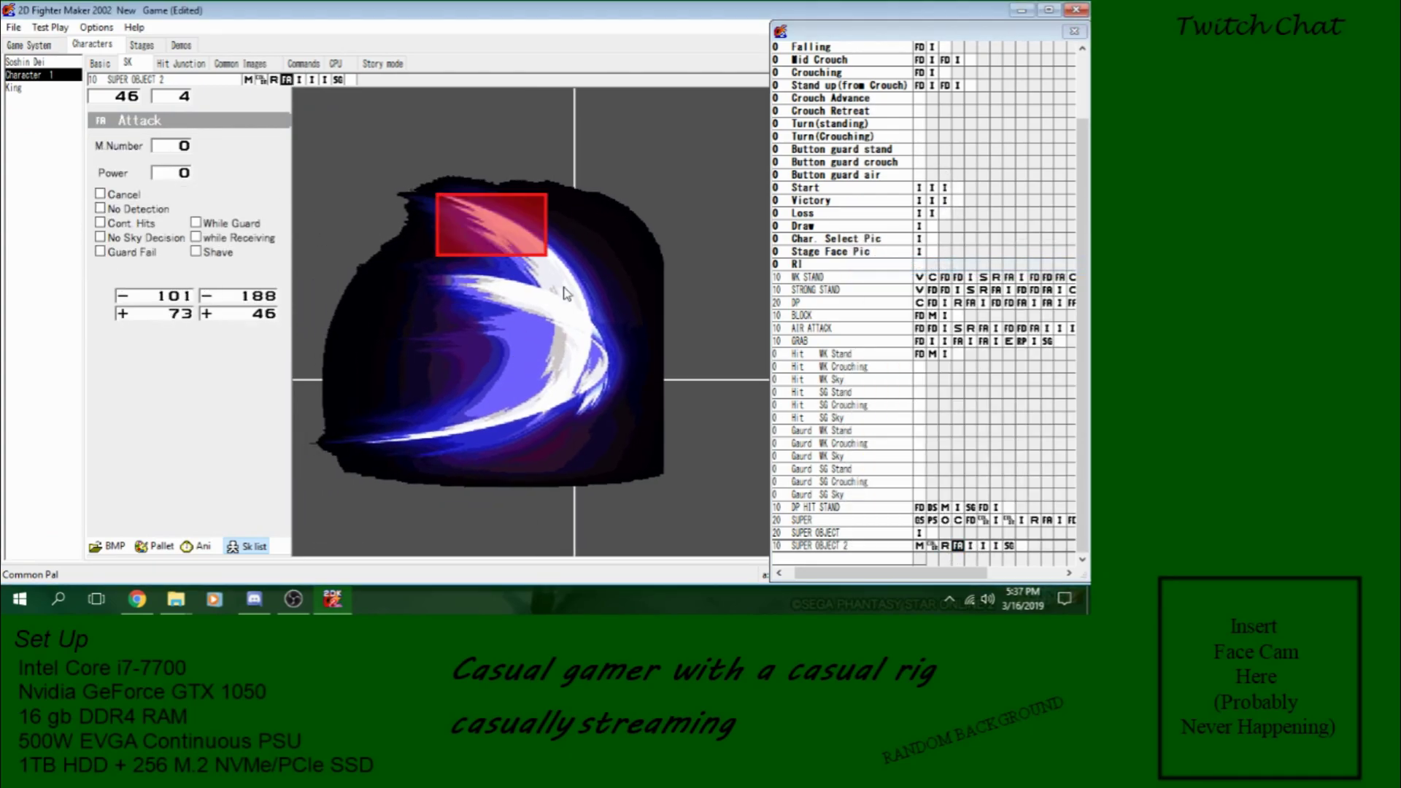
{"action": "left_click_drag", "start_coordinate": [565, 292], "coordinate": [613, 413]}
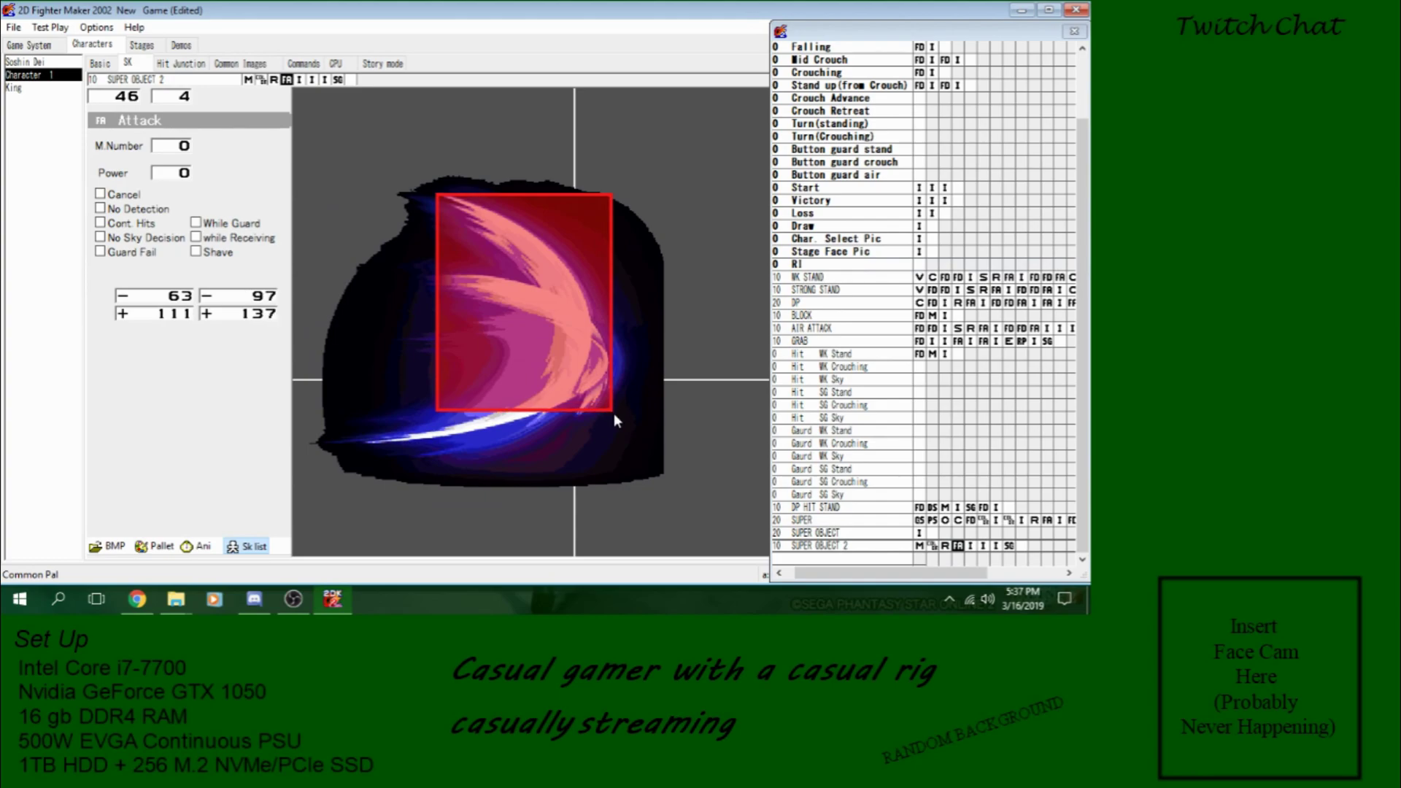
{"action": "left_click", "coordinate": [174, 175]}
{"action": "type", "text": "10"}
{"action": "left_click", "coordinate": [210, 253]}
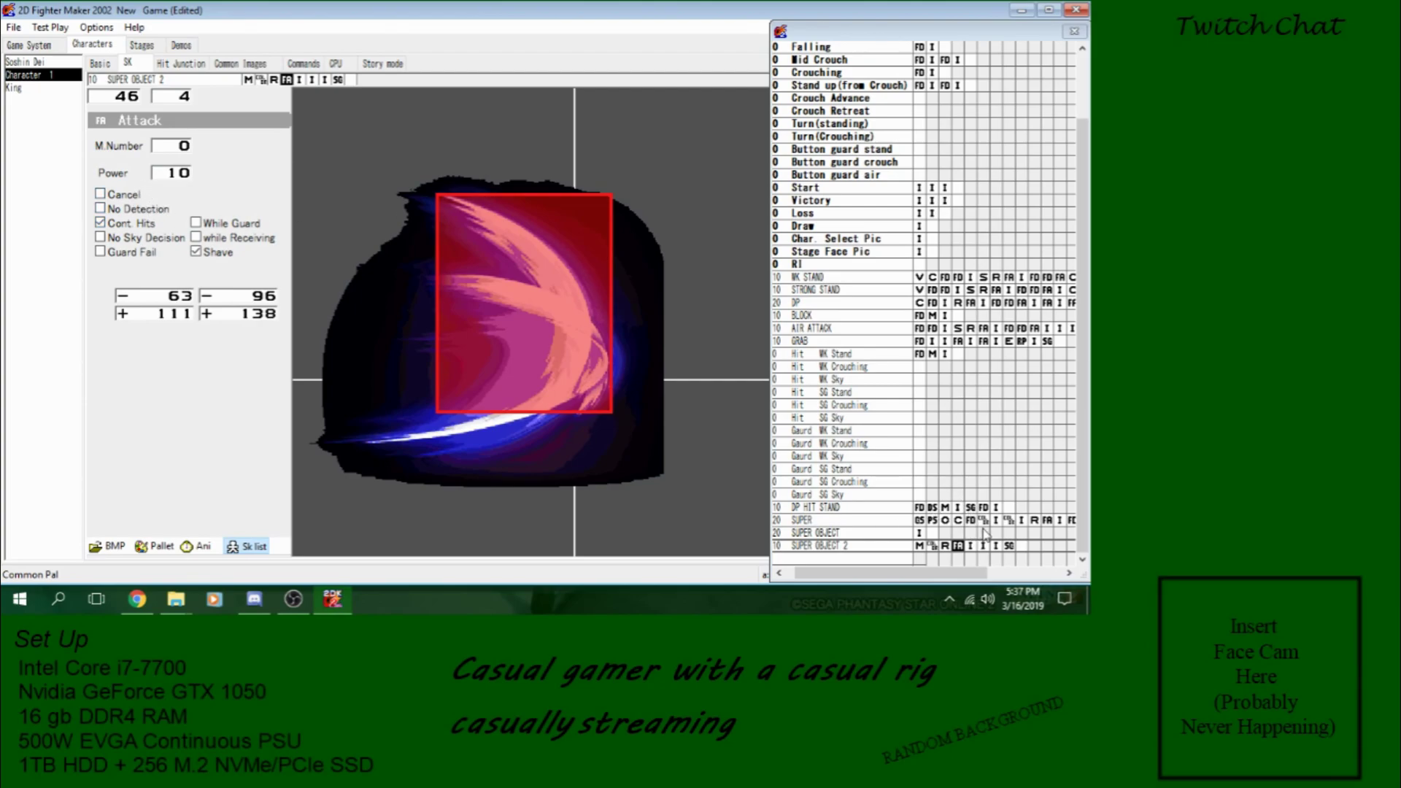
{"action": "left_click", "coordinate": [1046, 521]}
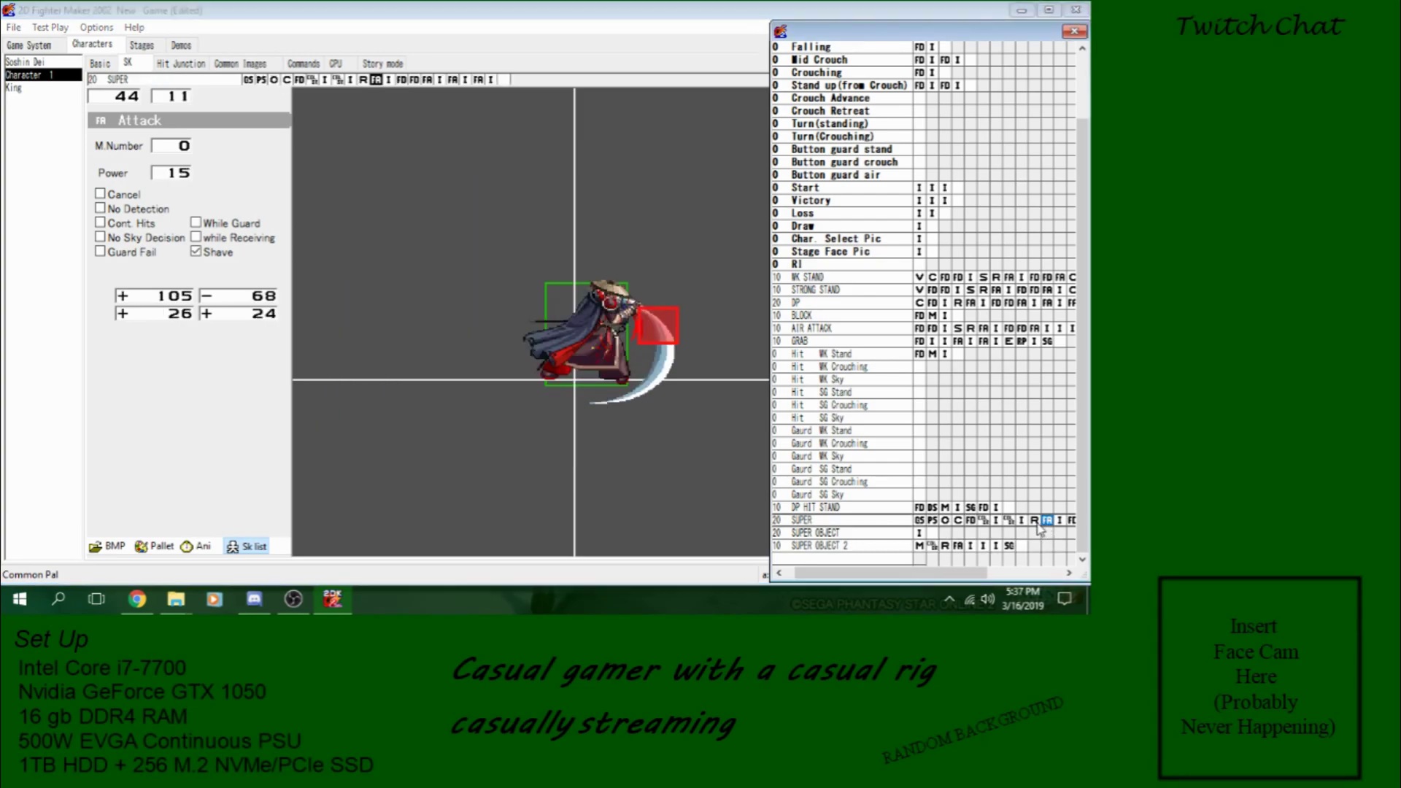
{"action": "left_click", "coordinate": [957, 547]}
Step: Inspect the standing hit reaction choices and the Hit WK Stand animation
{"action": "left_click", "coordinate": [945, 546]}
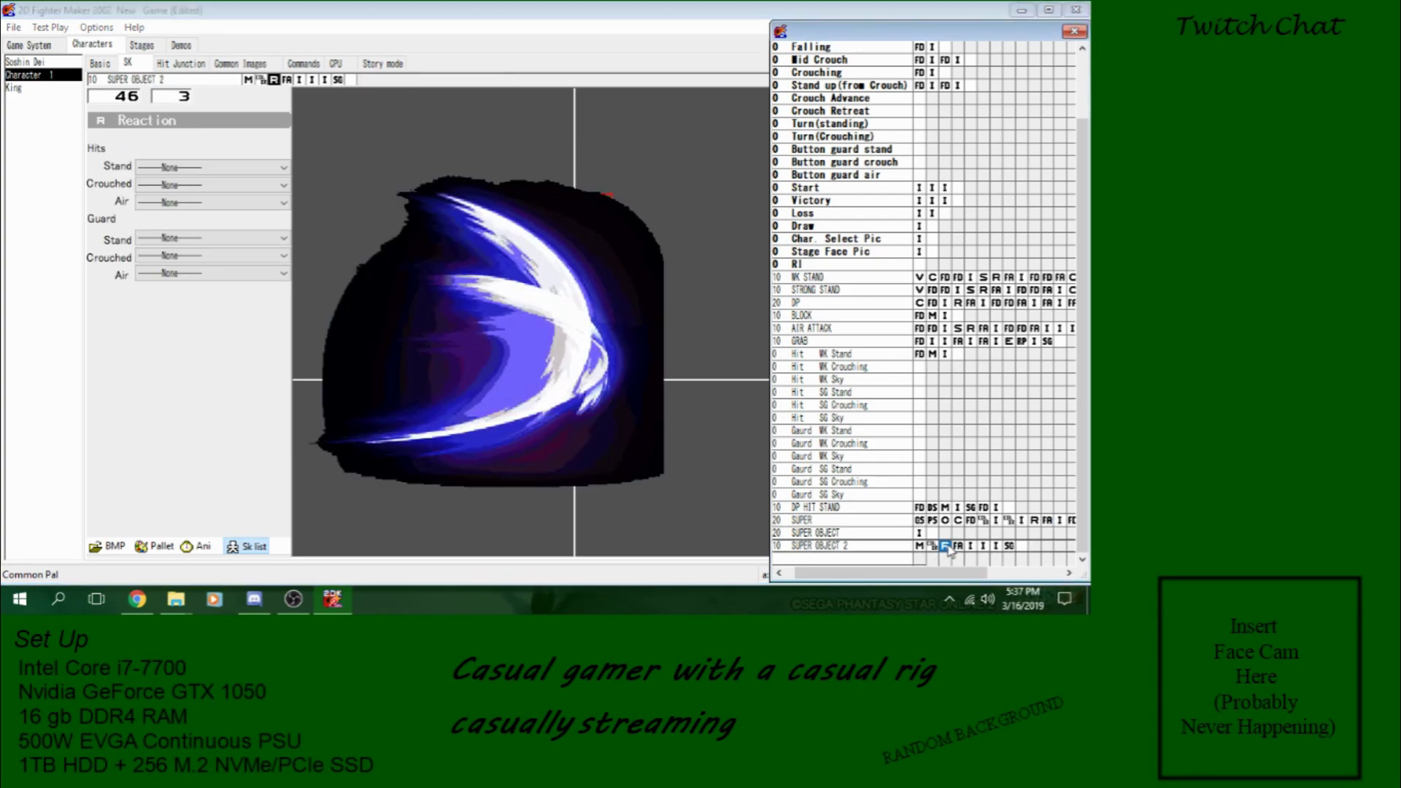
{"action": "left_click", "coordinate": [212, 172]}
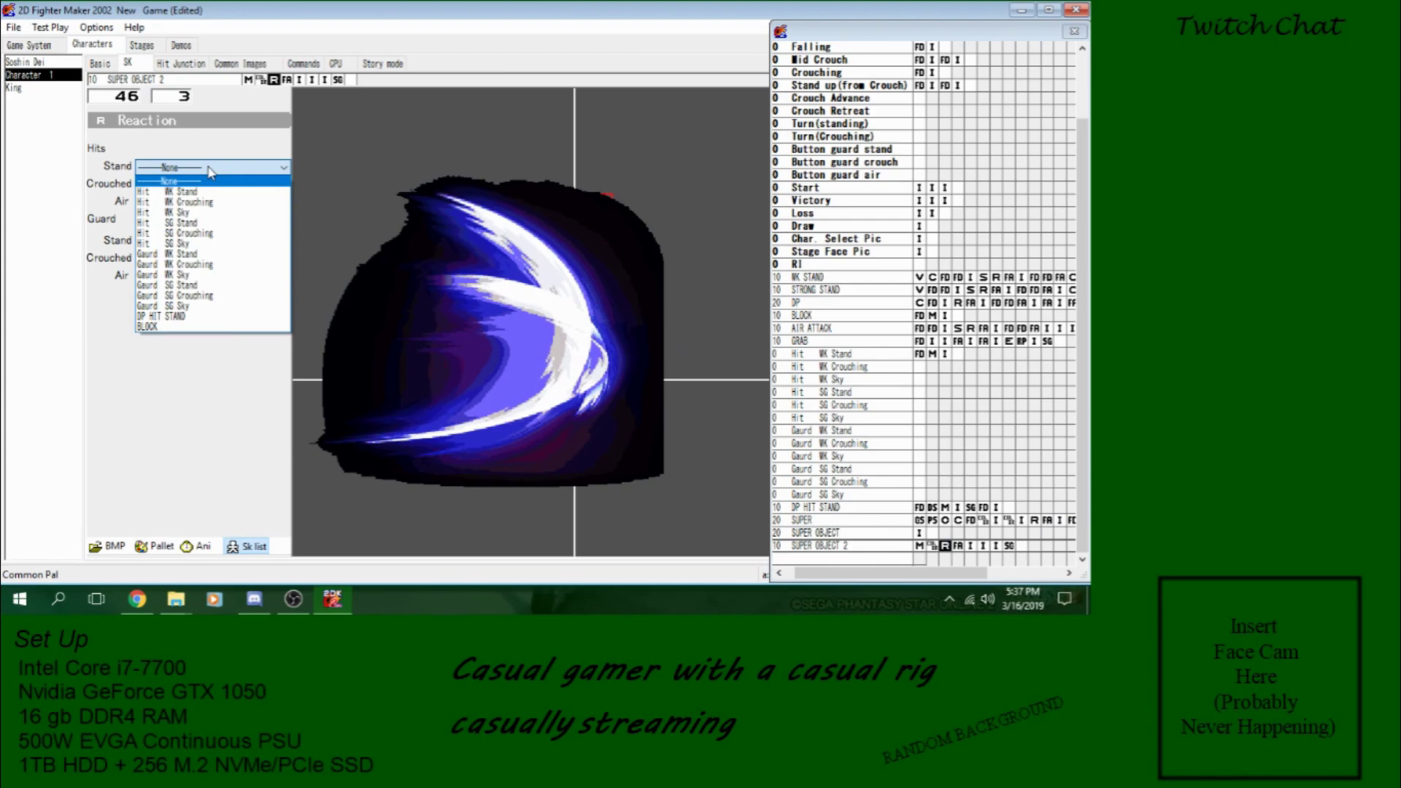
{"action": "left_click", "coordinate": [876, 359]}
{"action": "left_click", "coordinate": [876, 355]}
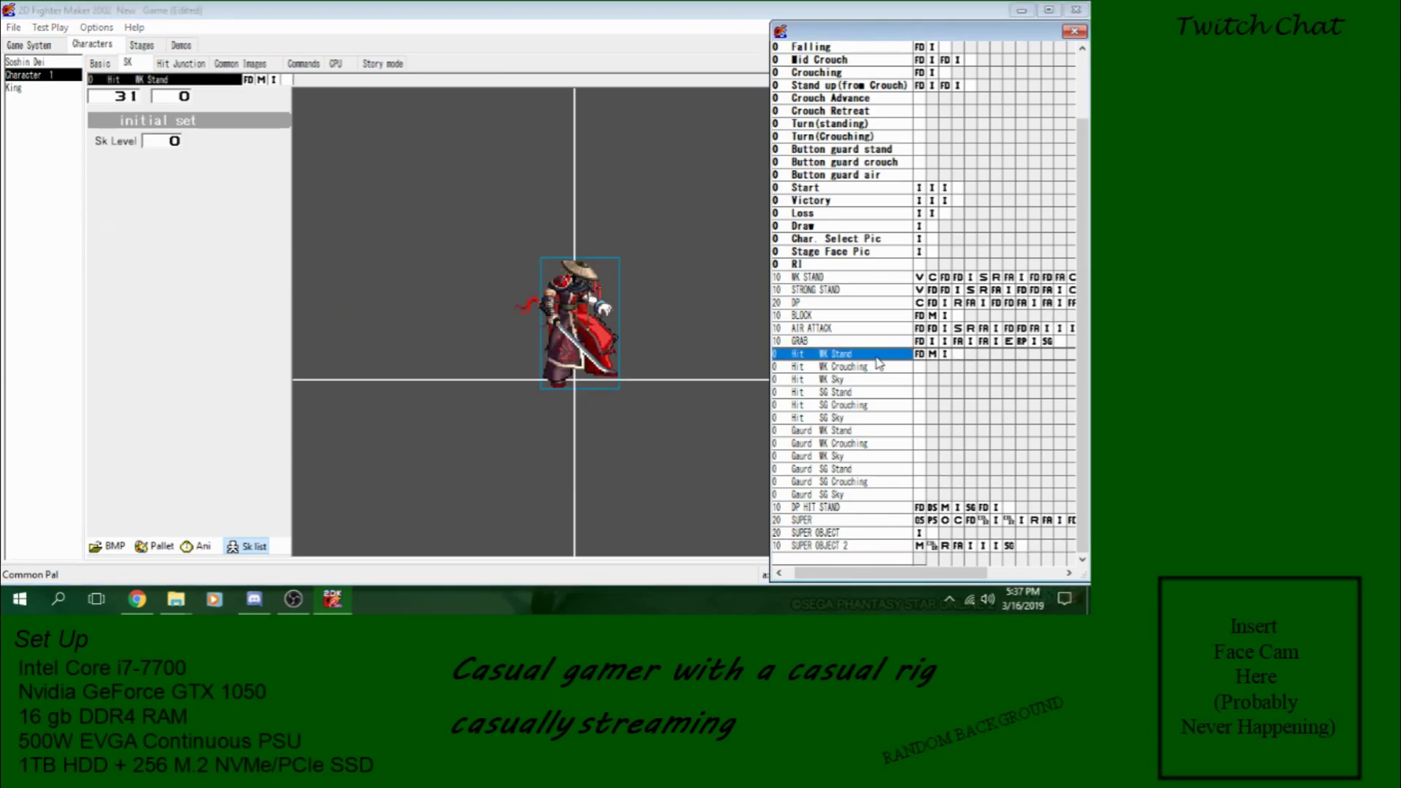
{"action": "left_click", "coordinate": [946, 546]}
Step: Set standing and crouched hit reactions to Hit WK Stand, leaving Air as None
{"action": "left_click", "coordinate": [212, 168]}
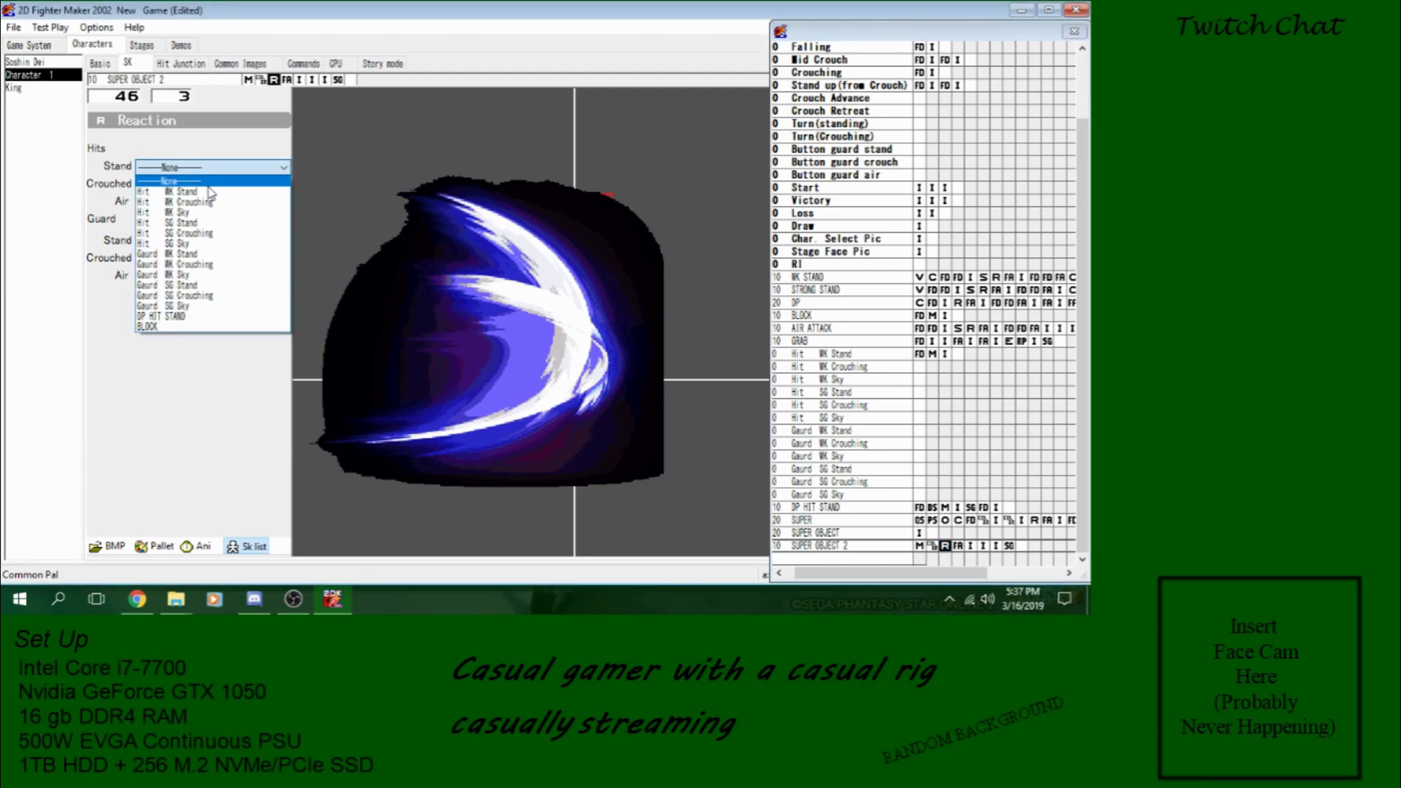
{"action": "left_click", "coordinate": [209, 191]}
{"action": "left_click", "coordinate": [208, 185]}
{"action": "left_click", "coordinate": [198, 210]}
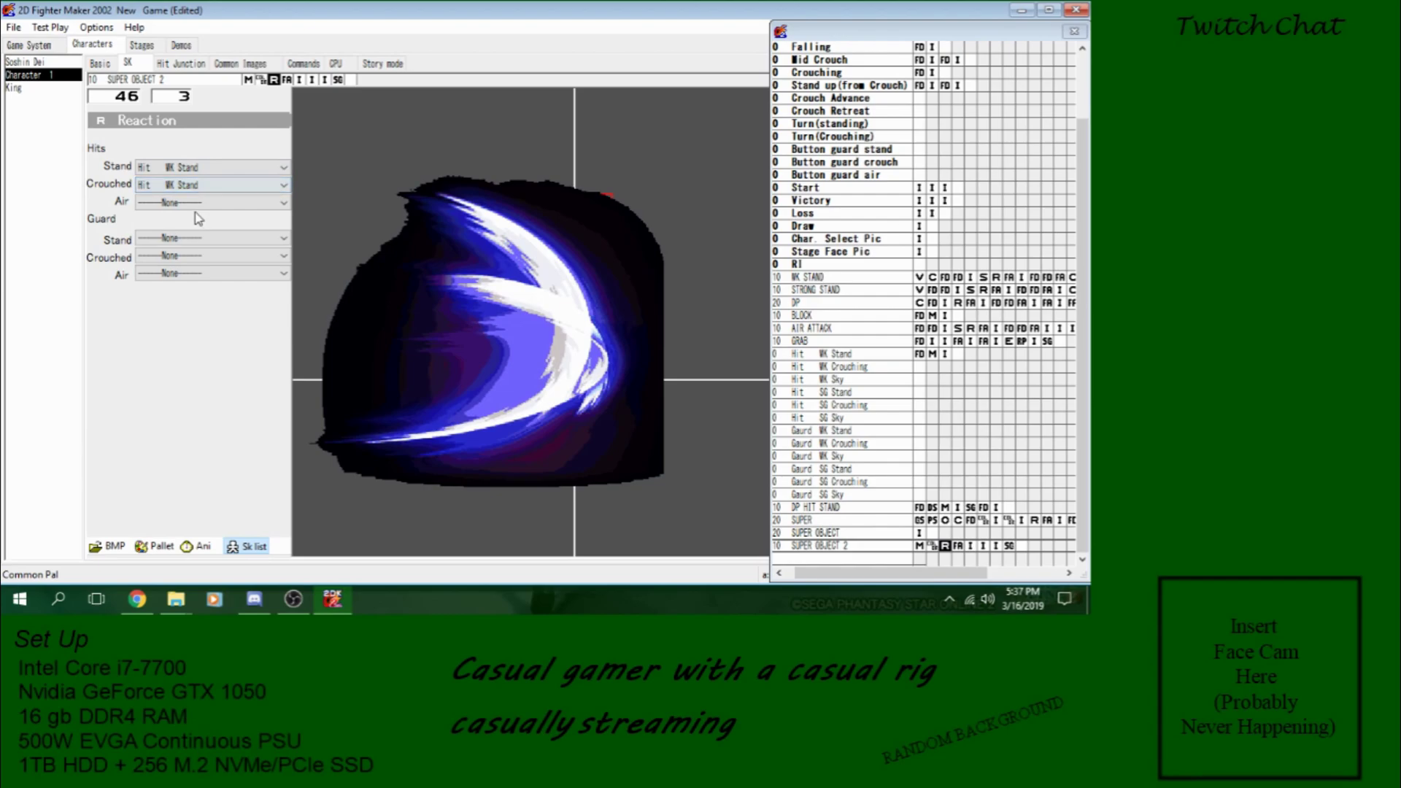
{"action": "left_click", "coordinate": [197, 203]}
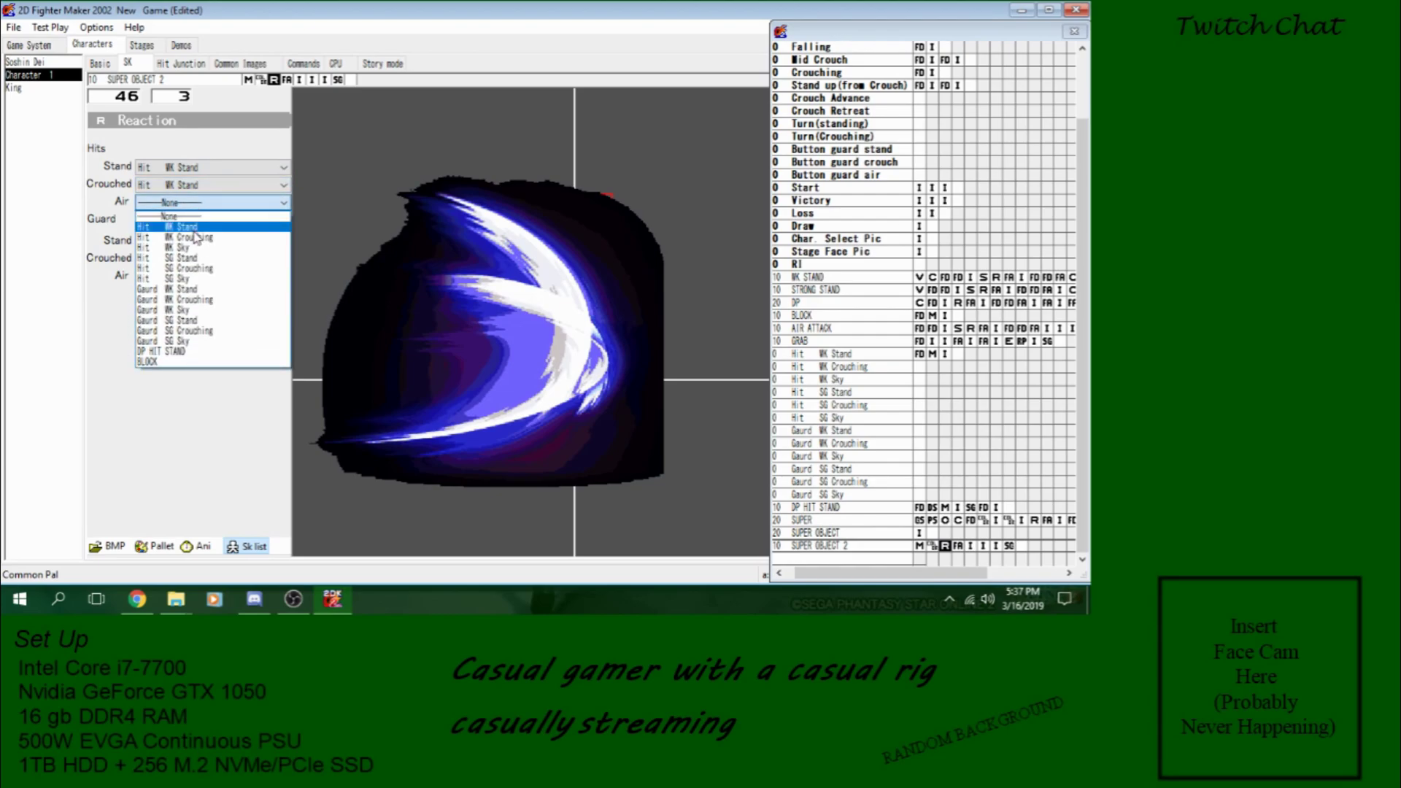
{"action": "left_click", "coordinate": [228, 153]}
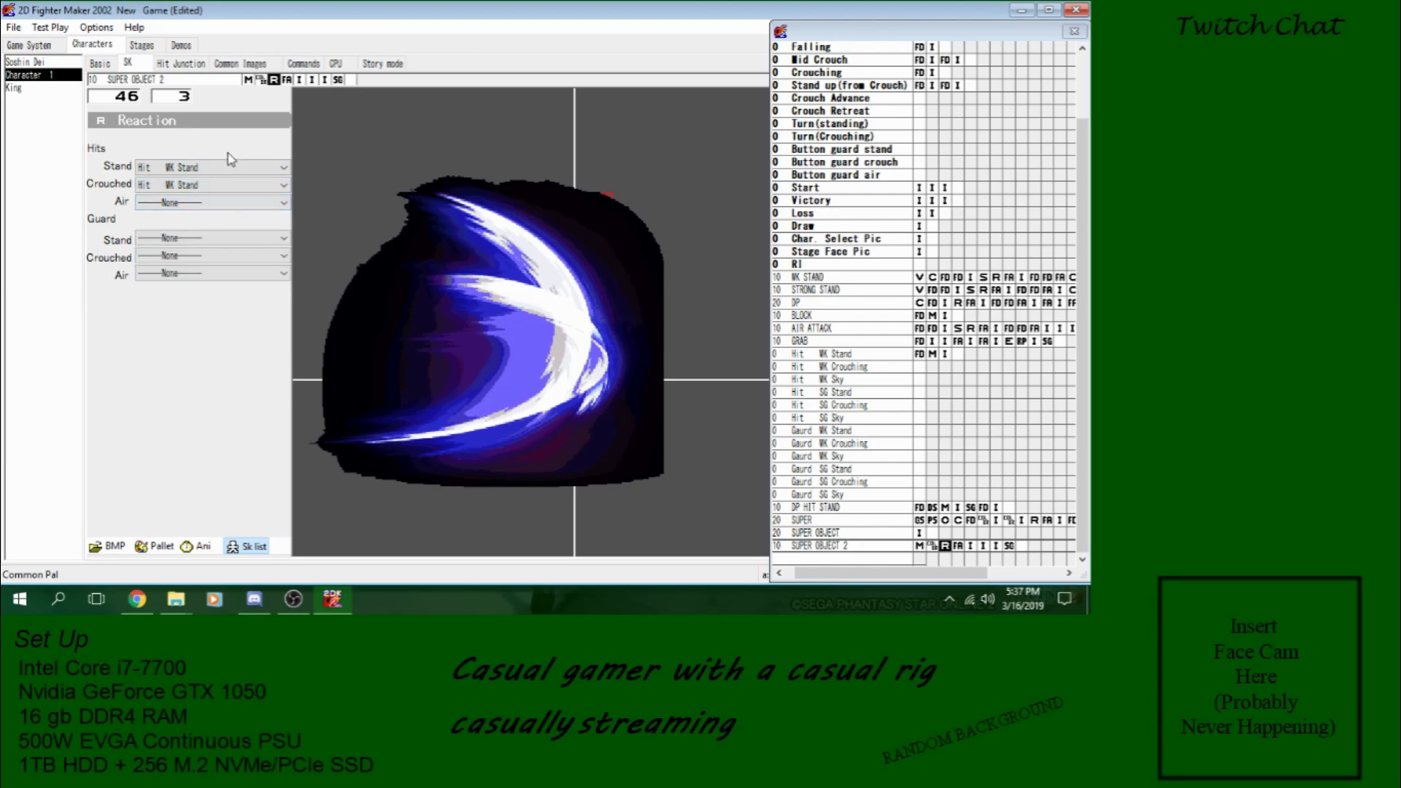
{"action": "left_click", "coordinate": [958, 546]}
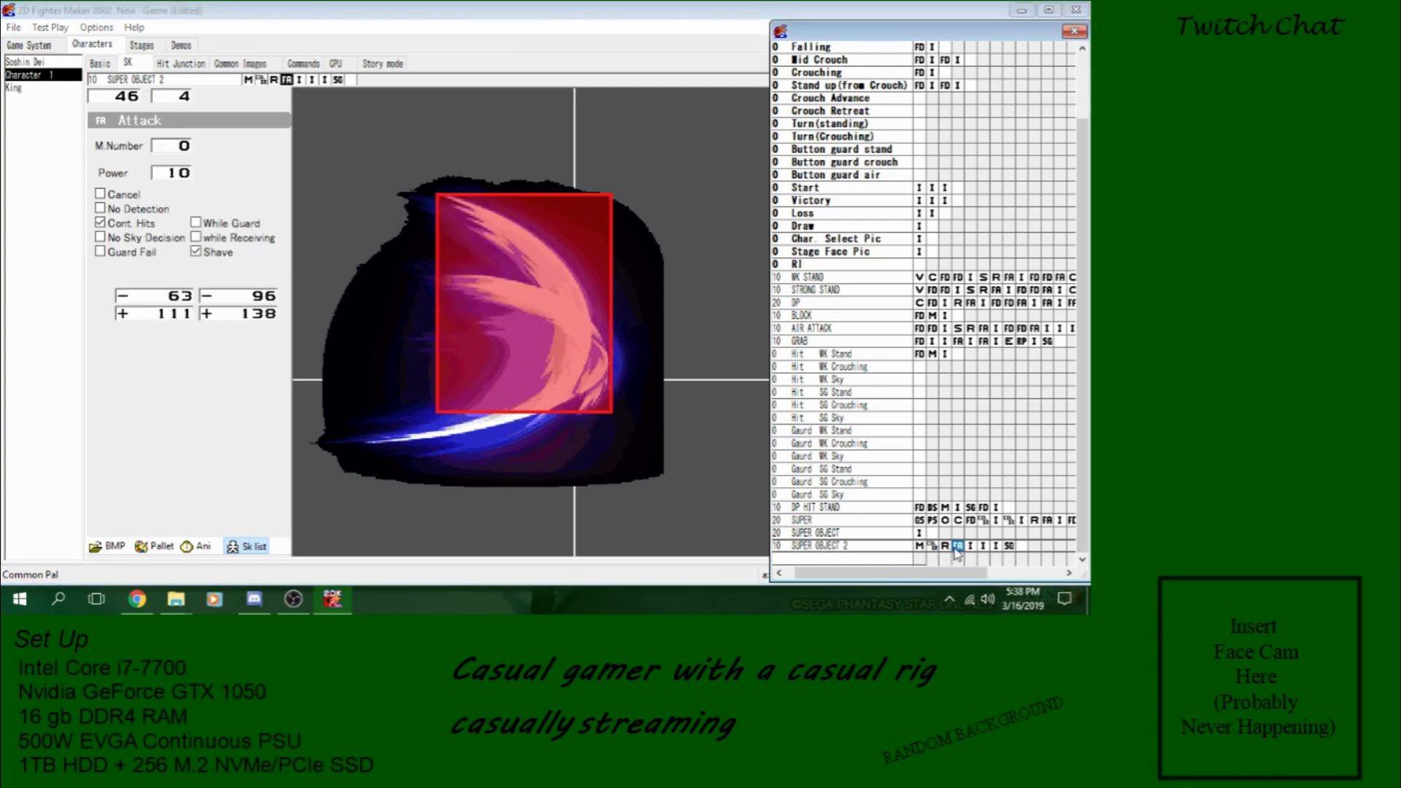
{"action": "left_click", "coordinate": [1021, 520]}
Step: Delete the SUPER skill's own reaction and attack frames
{"action": "left_click", "coordinate": [363, 81]}
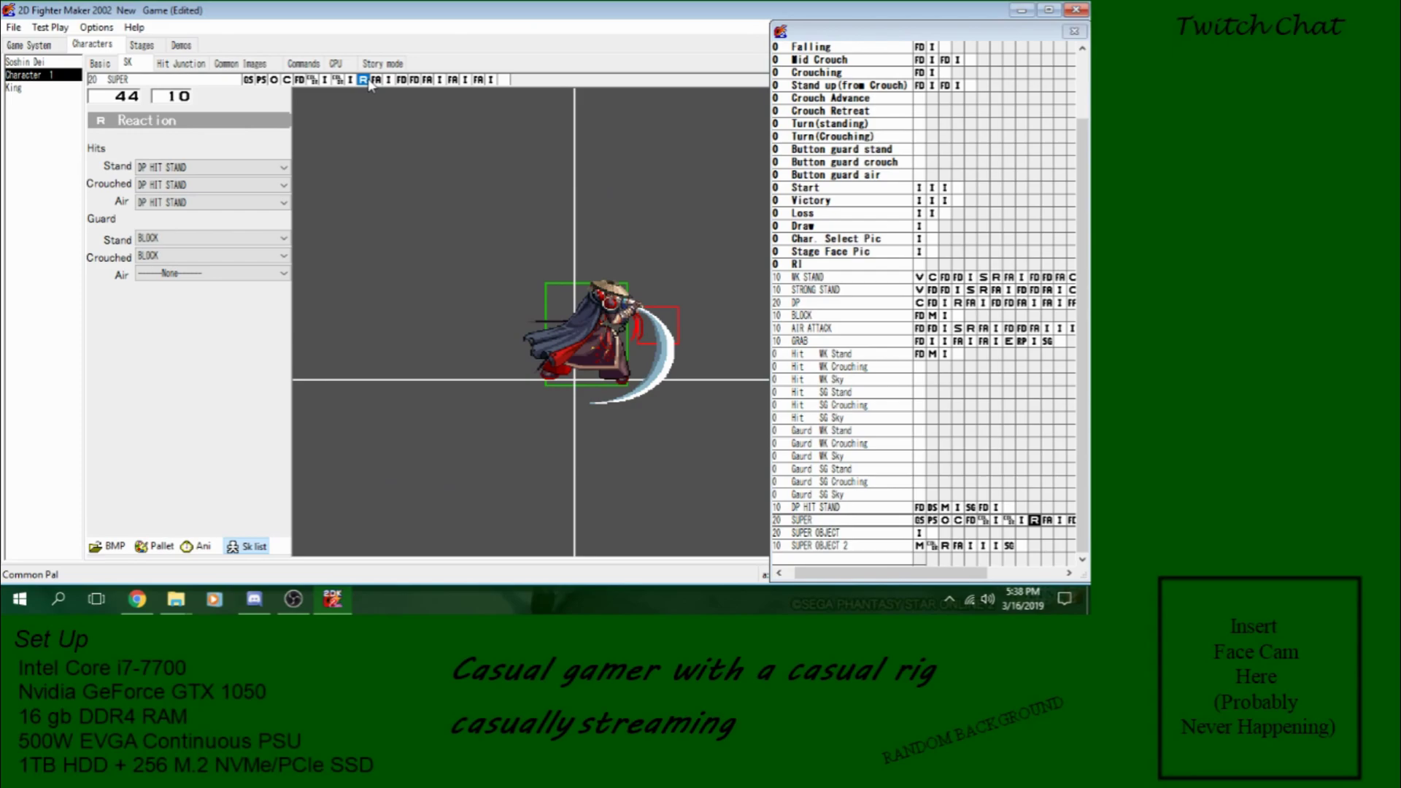
{"action": "key", "text": "Delete"}
{"action": "key", "text": "Delete"}
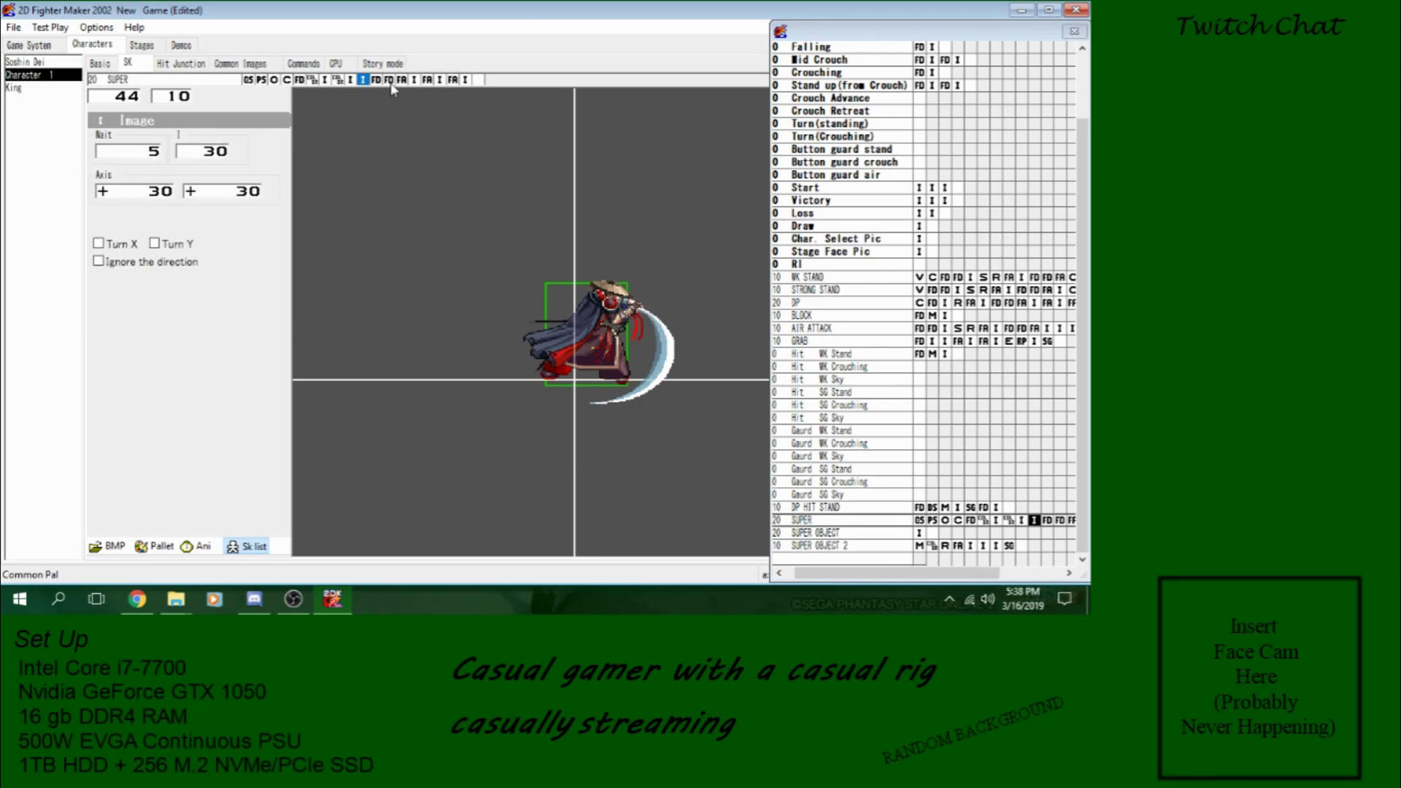
{"action": "left_click", "coordinate": [376, 80]}
{"action": "left_click", "coordinate": [402, 81]}
{"action": "key", "text": "Delete"}
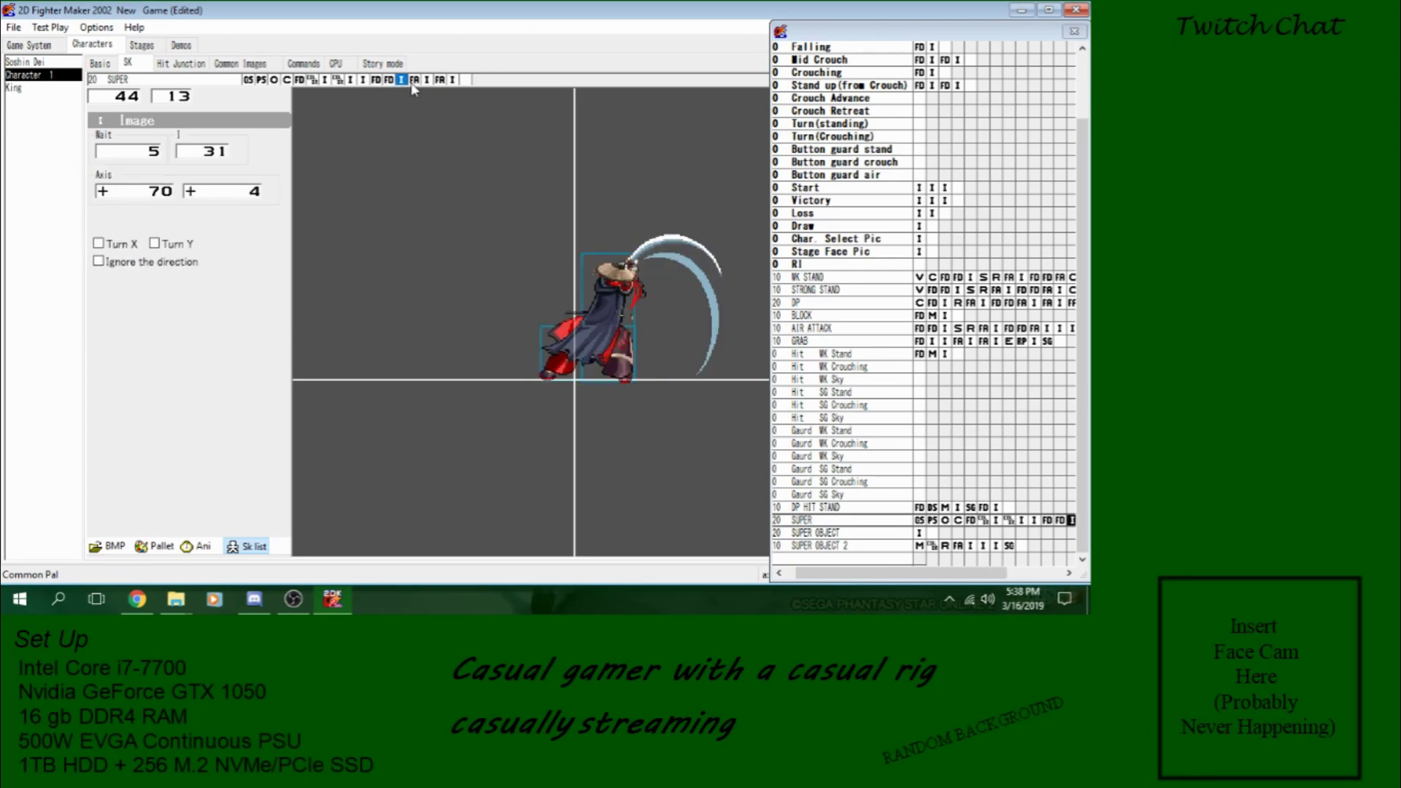
{"action": "left_click", "coordinate": [414, 81]}
{"action": "key", "text": "Delete"}
{"action": "left_click", "coordinate": [427, 80]}
{"action": "key", "text": "Delete"}
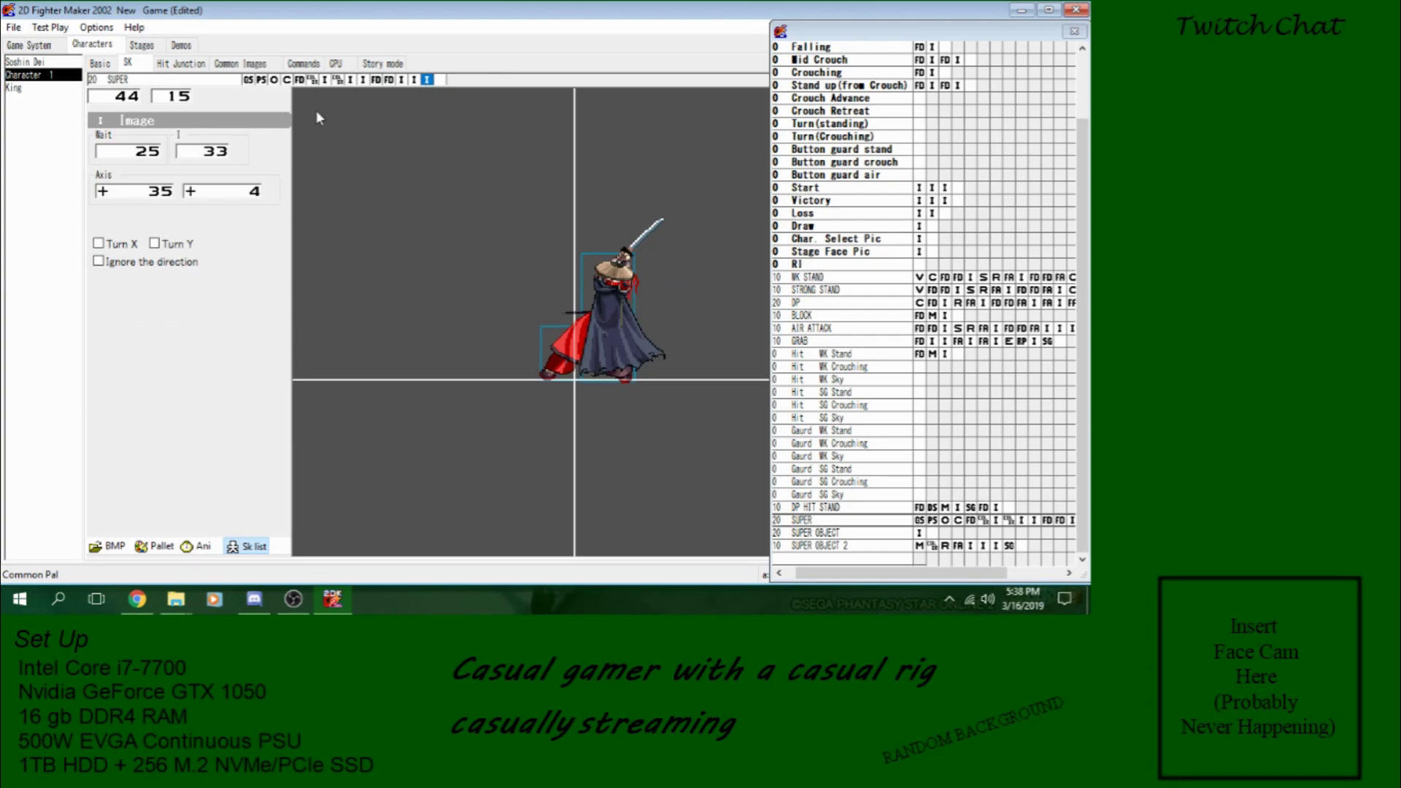
Step: Insert an unconditional, Depth Out object spawn of SUPER OBJECT 2 at X 64, Y -30
{"action": "left_click", "coordinate": [325, 80]}
{"action": "left_click", "coordinate": [351, 80]}
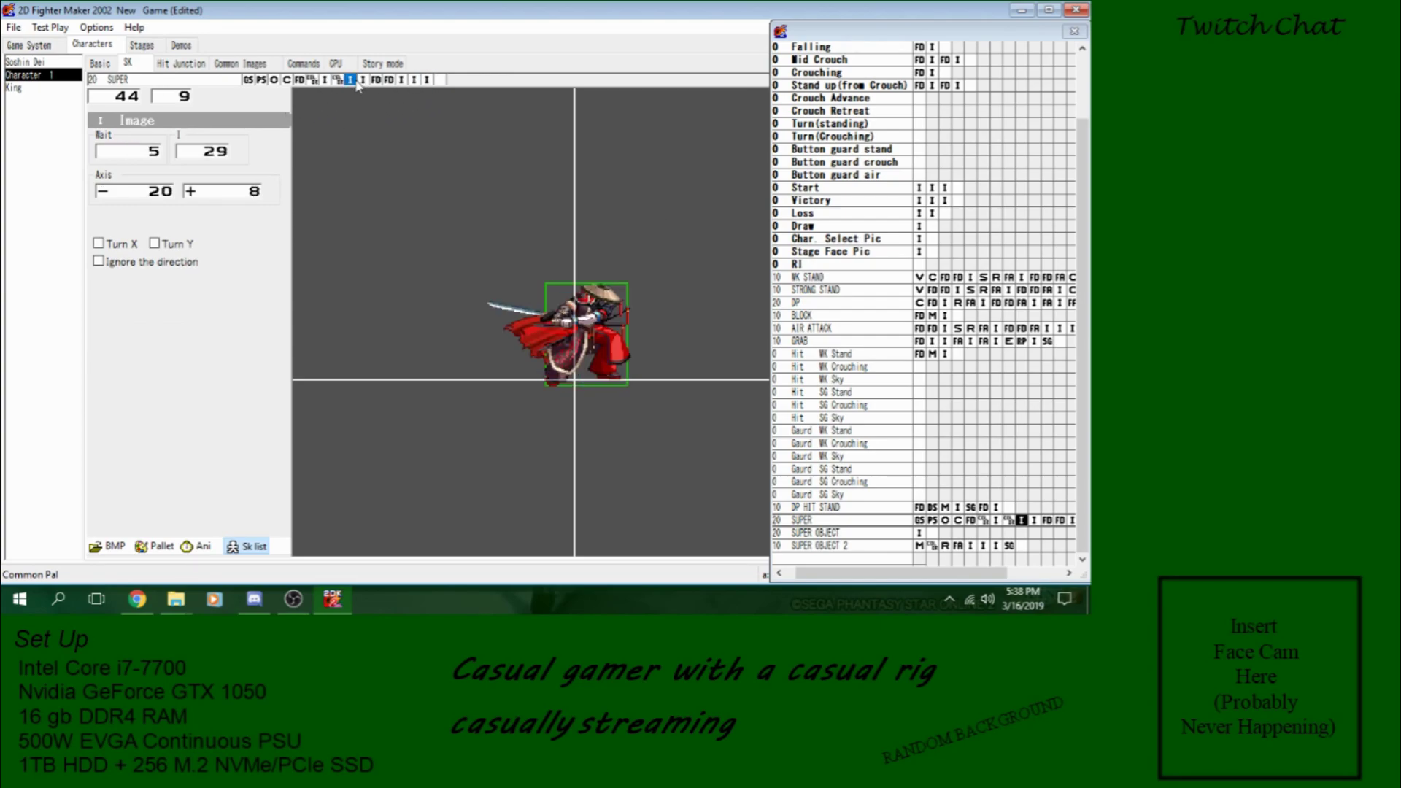
{"action": "left_click", "coordinate": [363, 81]}
{"action": "right_click", "coordinate": [374, 86]}
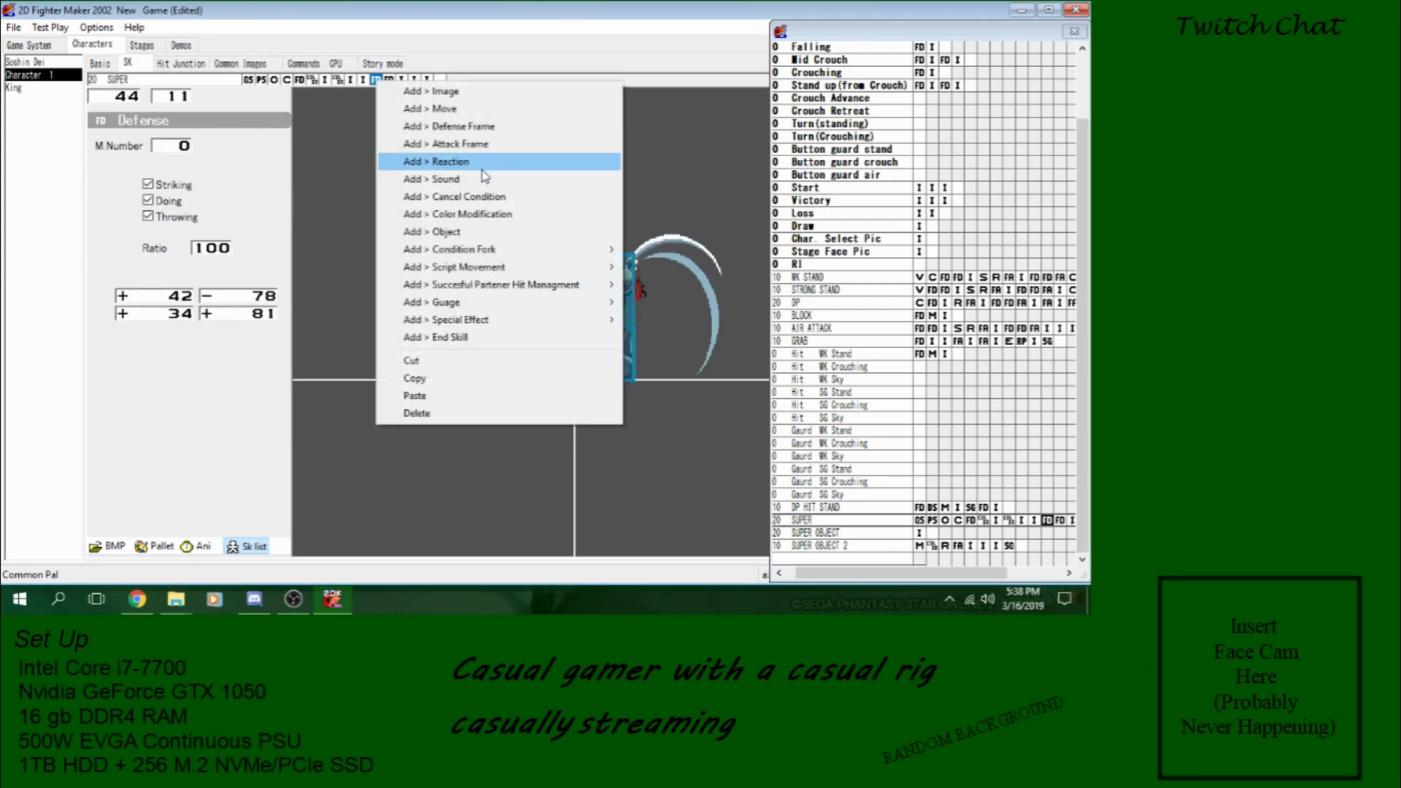
{"action": "left_click", "coordinate": [447, 234]}
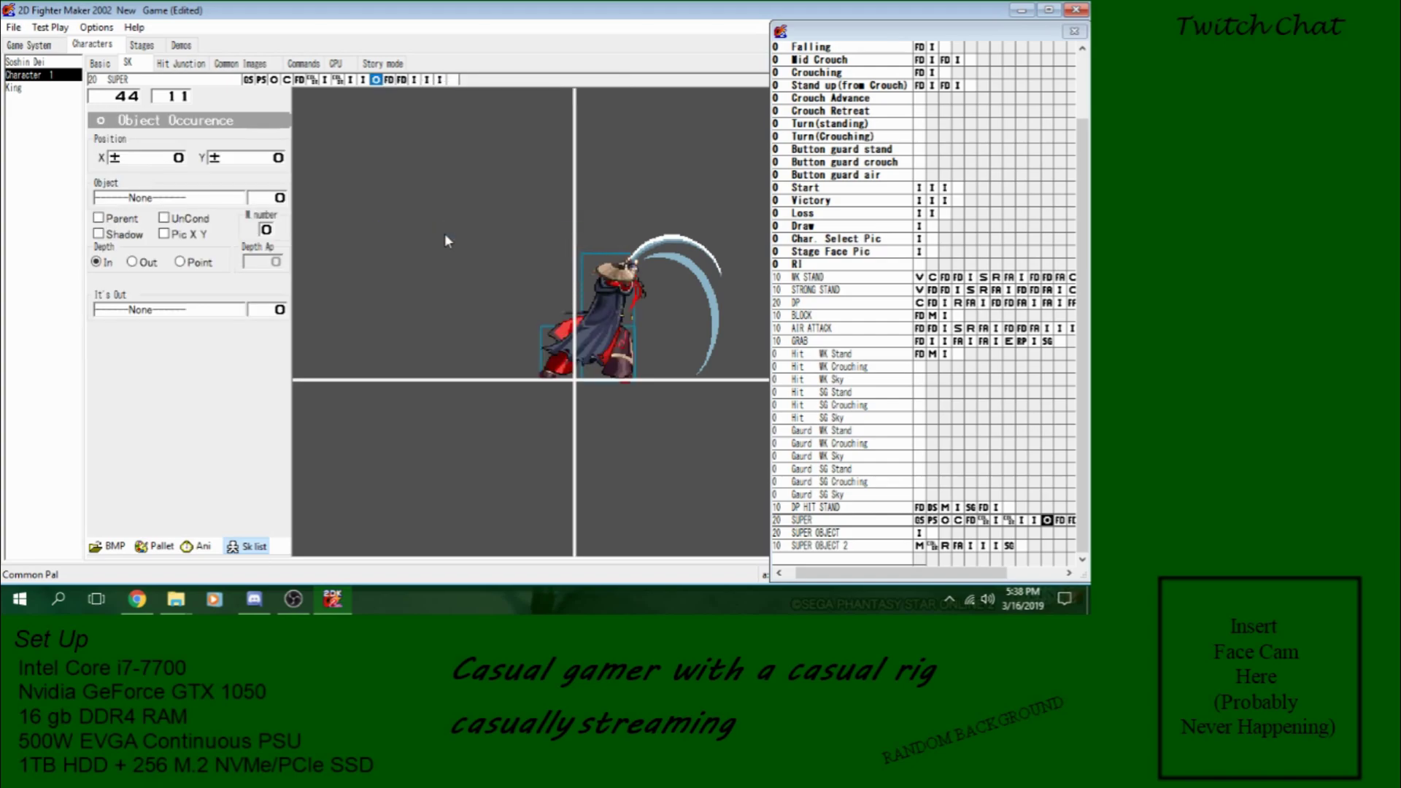
{"action": "left_click", "coordinate": [165, 218]}
{"action": "left_click", "coordinate": [154, 262]}
{"action": "left_click", "coordinate": [184, 200]}
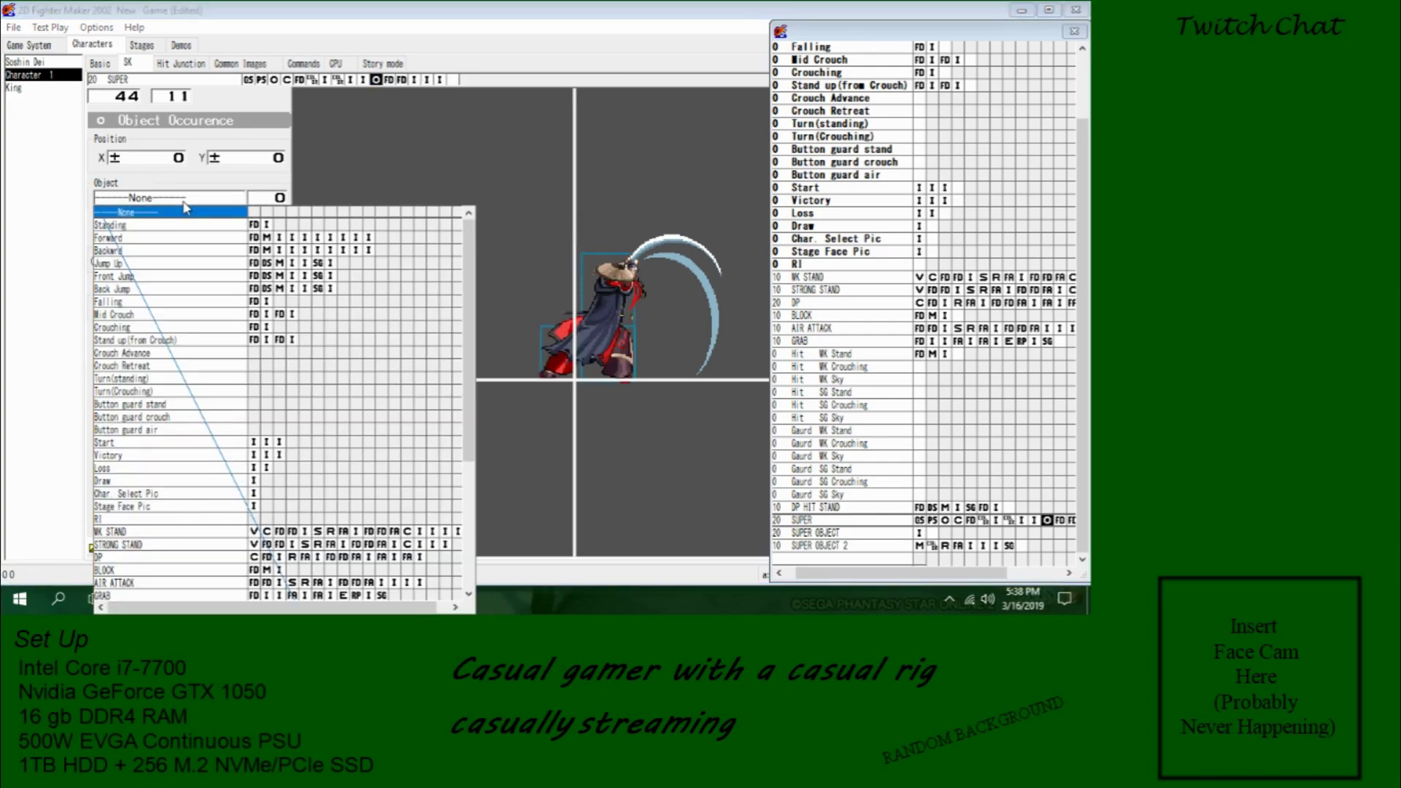
{"action": "scroll", "coordinate": [187, 438], "scroll_direction": "down", "scroll_amount": 3}
{"action": "key", "text": "Escape"}
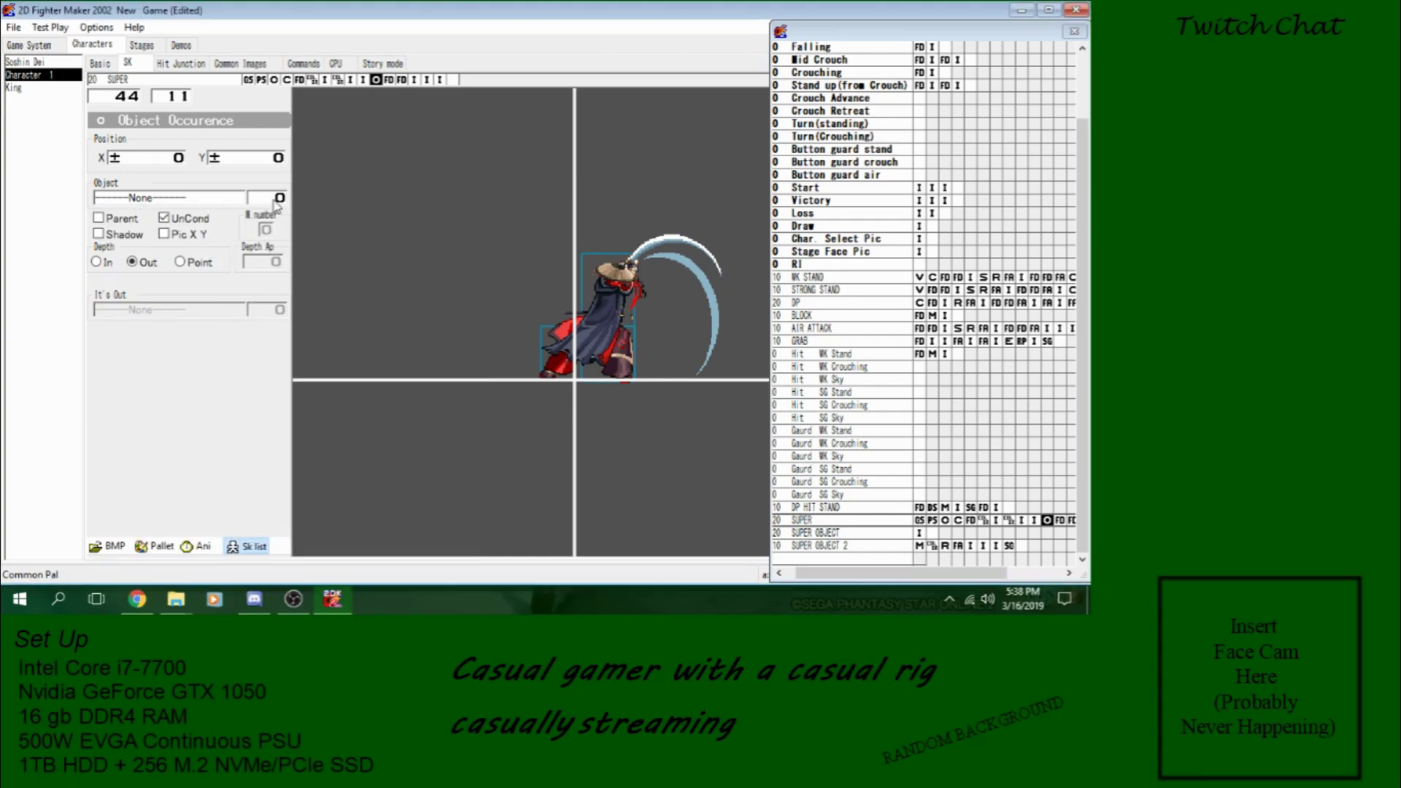
{"action": "key", "text": "End"}
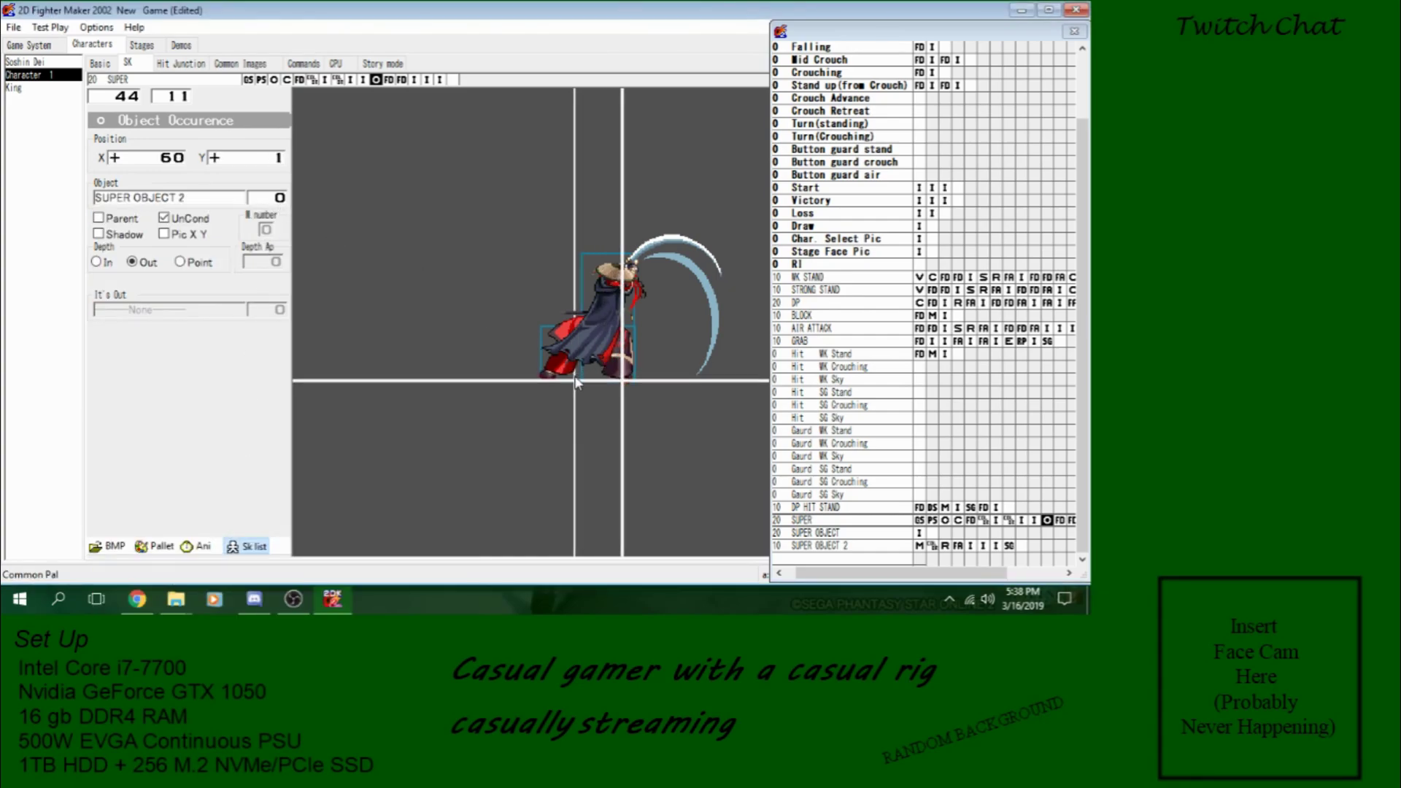
{"action": "left_click", "coordinate": [282, 169]}
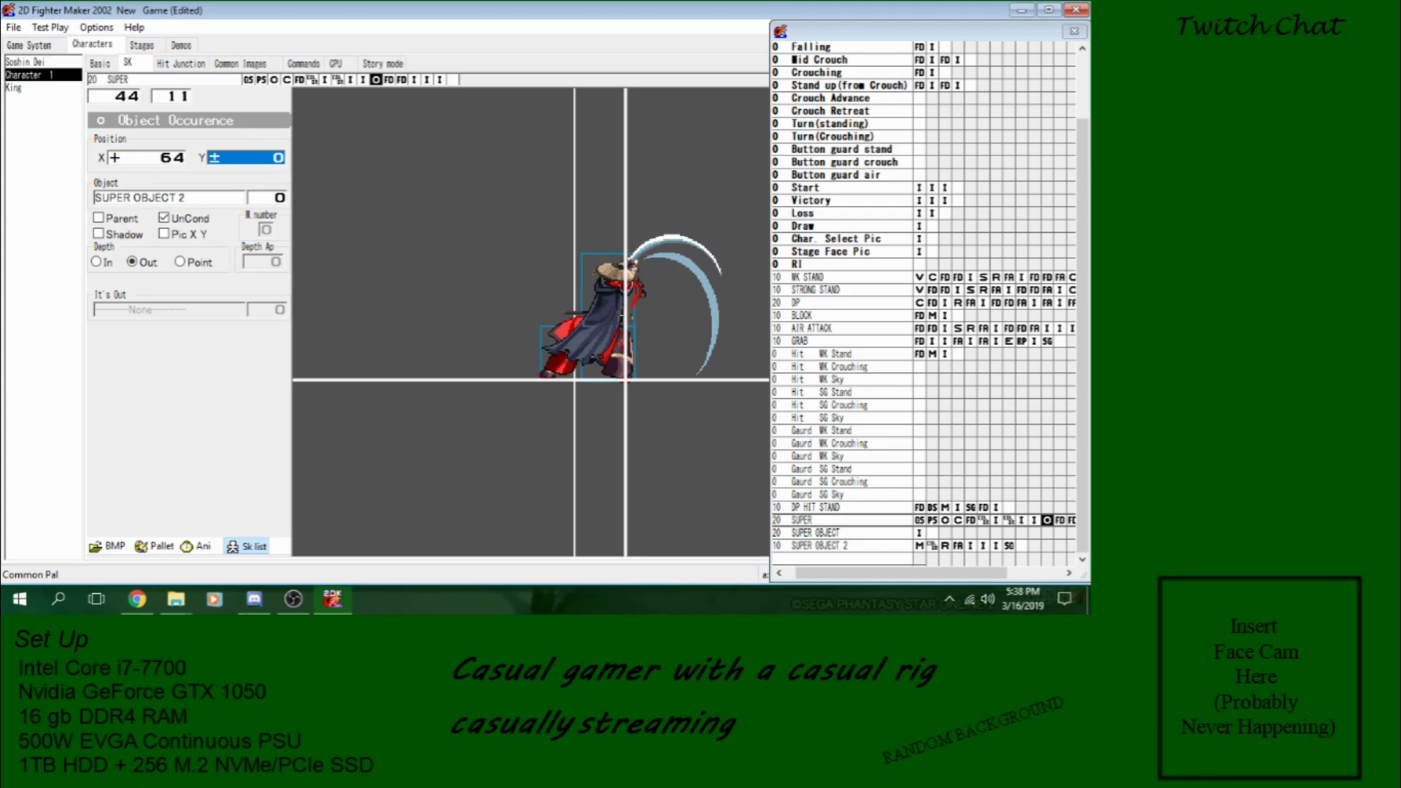
Step: Preview the SUPER animation with the spawned slash wave twice
{"action": "left_click", "coordinate": [198, 547]}
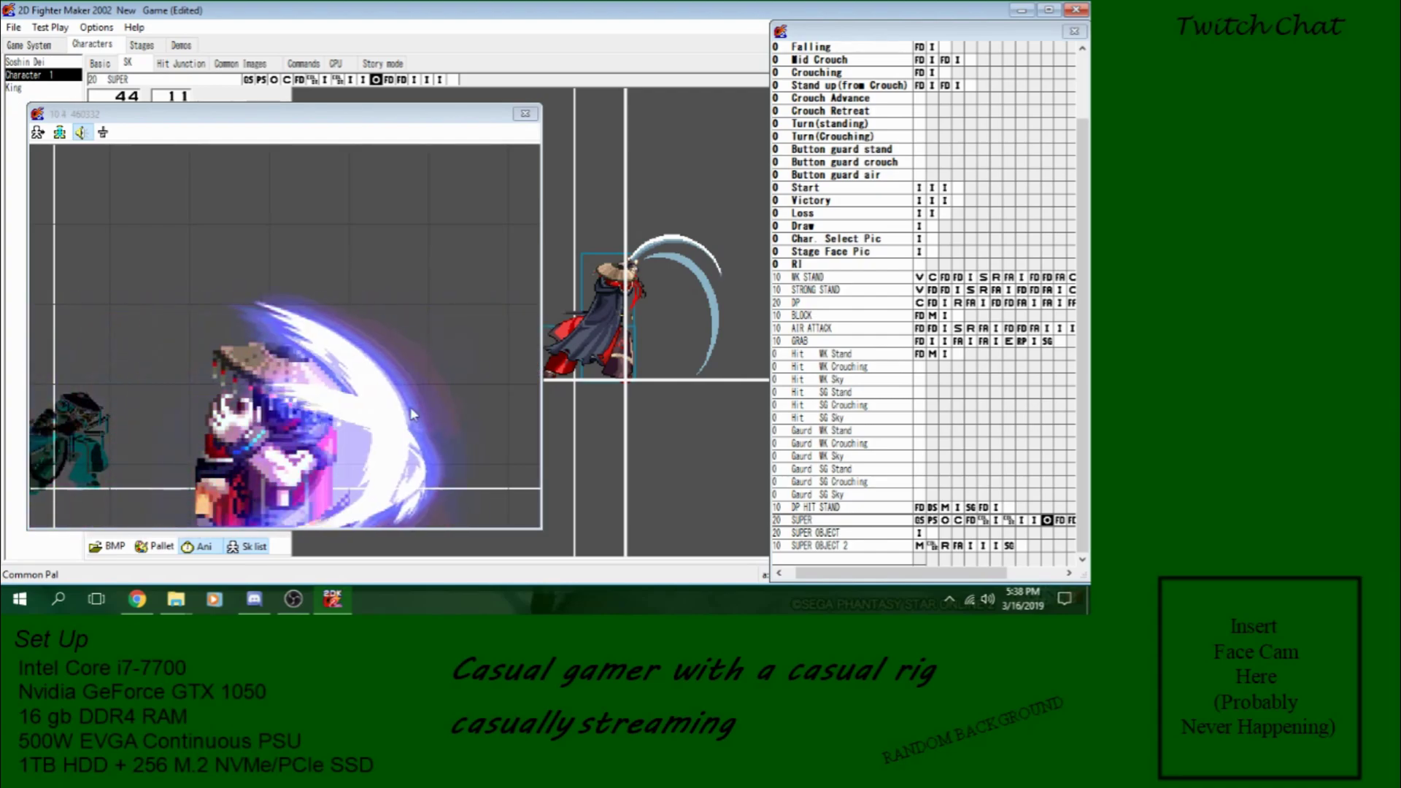
{"action": "left_click", "coordinate": [524, 114]}
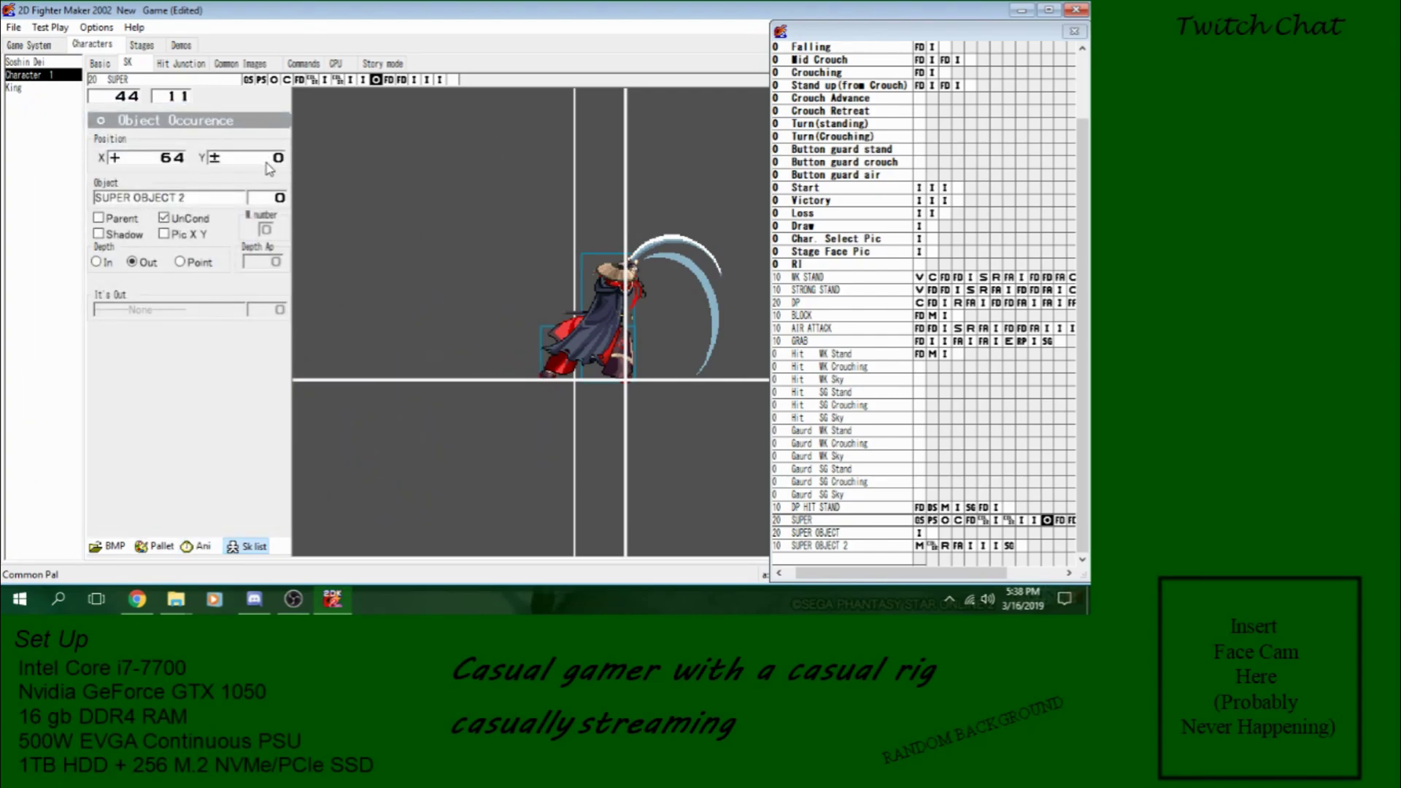
{"action": "scroll", "coordinate": [269, 168], "scroll_direction": "up", "scroll_amount": 3}
{"action": "left_click", "coordinate": [194, 546]}
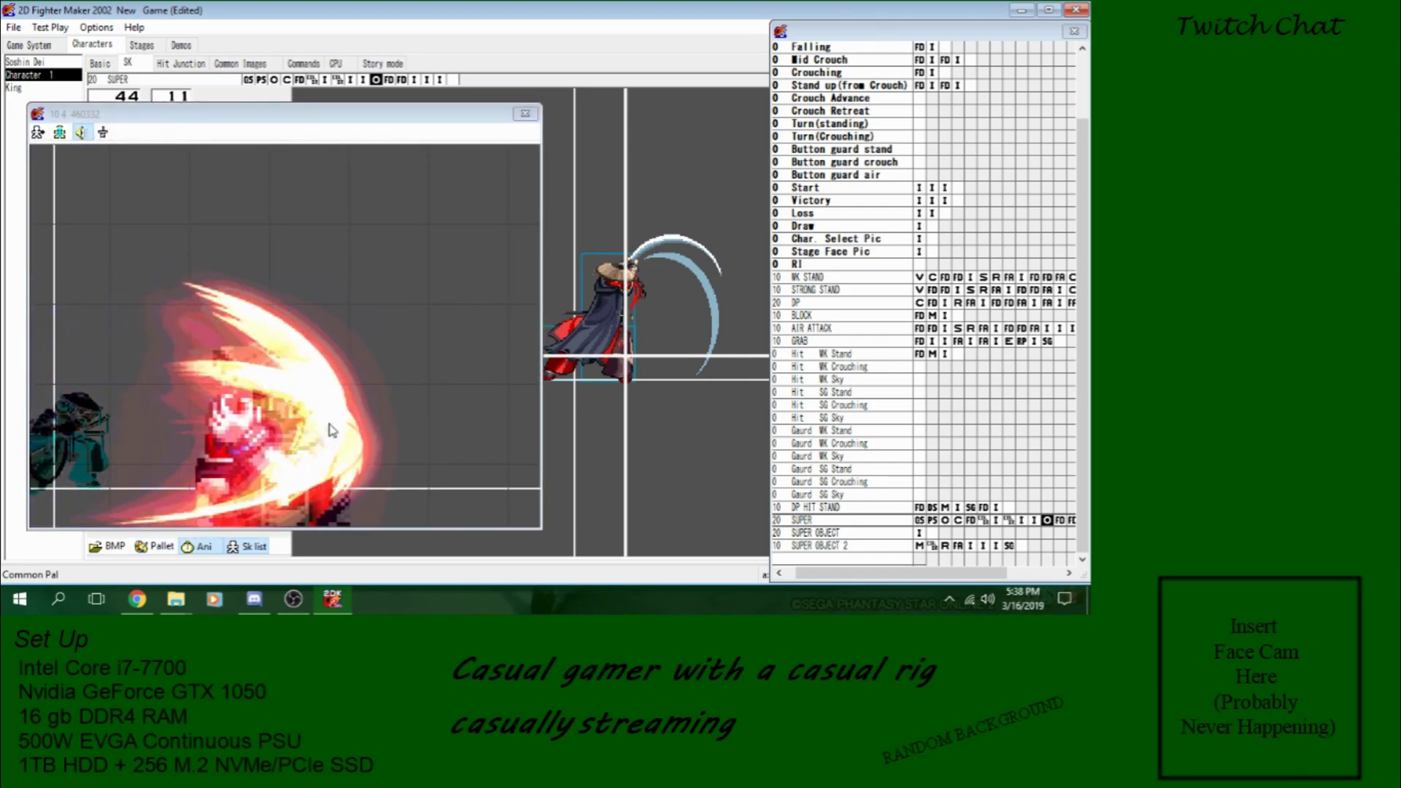
{"action": "left_click", "coordinate": [525, 115]}
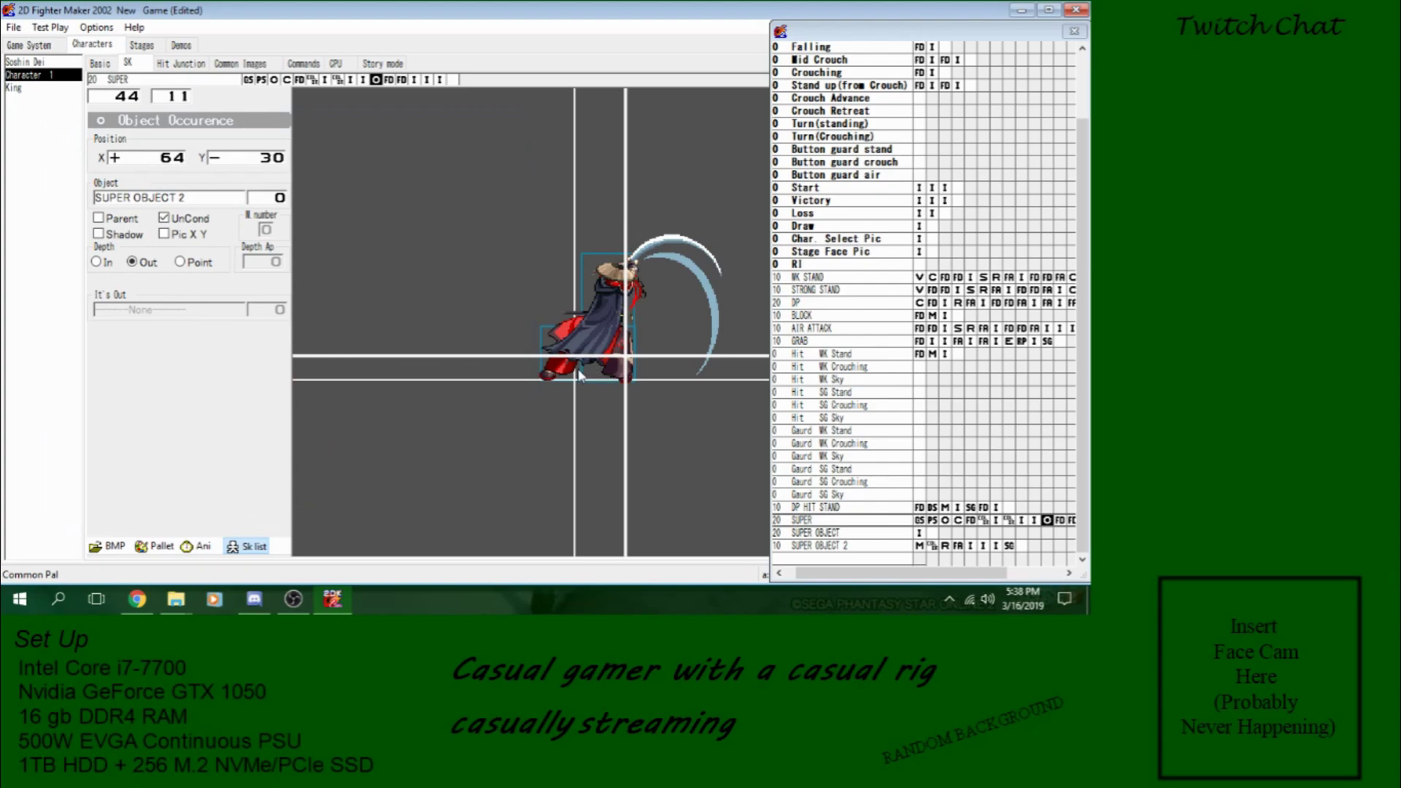
Step: Save the game project and attempt a test match, dismissing the warning
{"action": "left_click", "coordinate": [13, 27]}
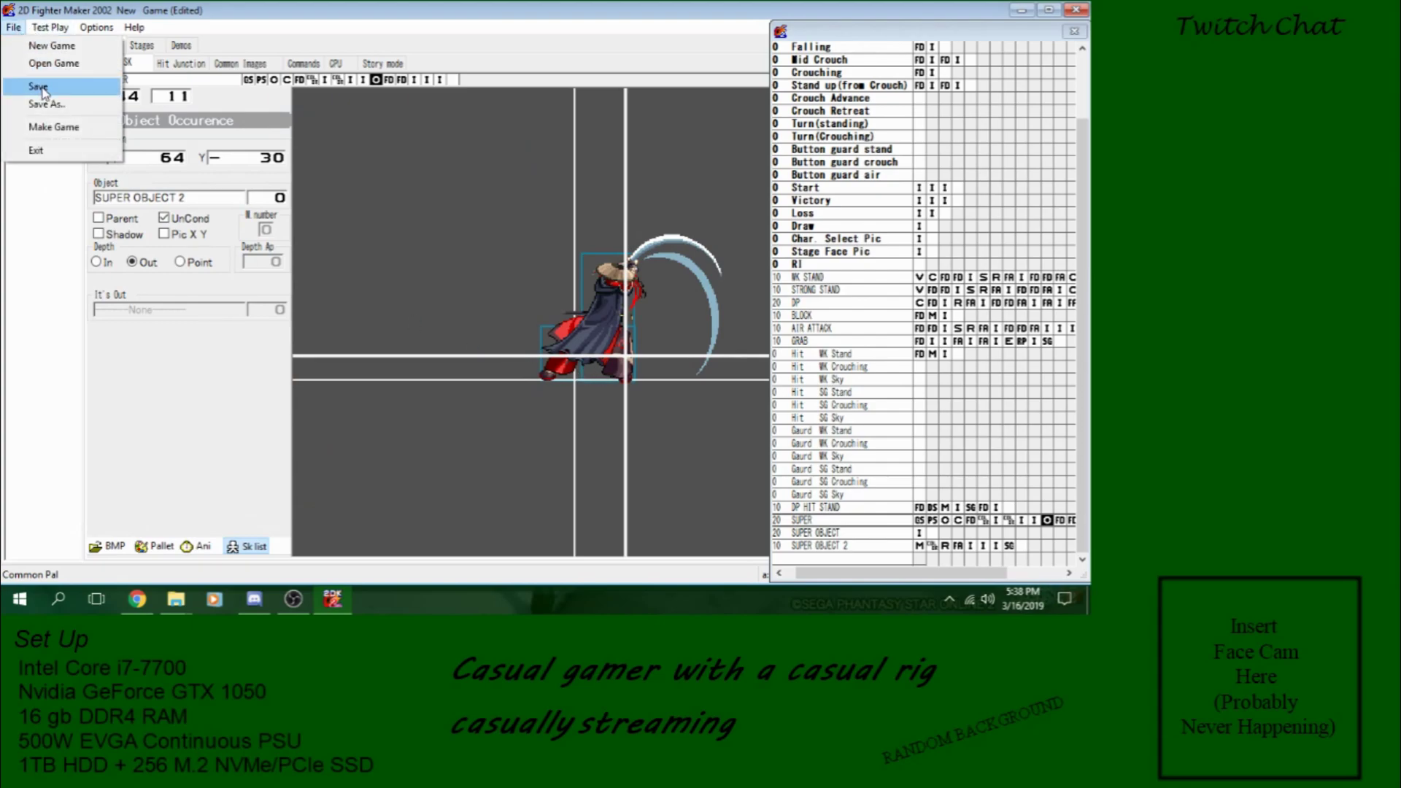
{"action": "left_click", "coordinate": [38, 87]}
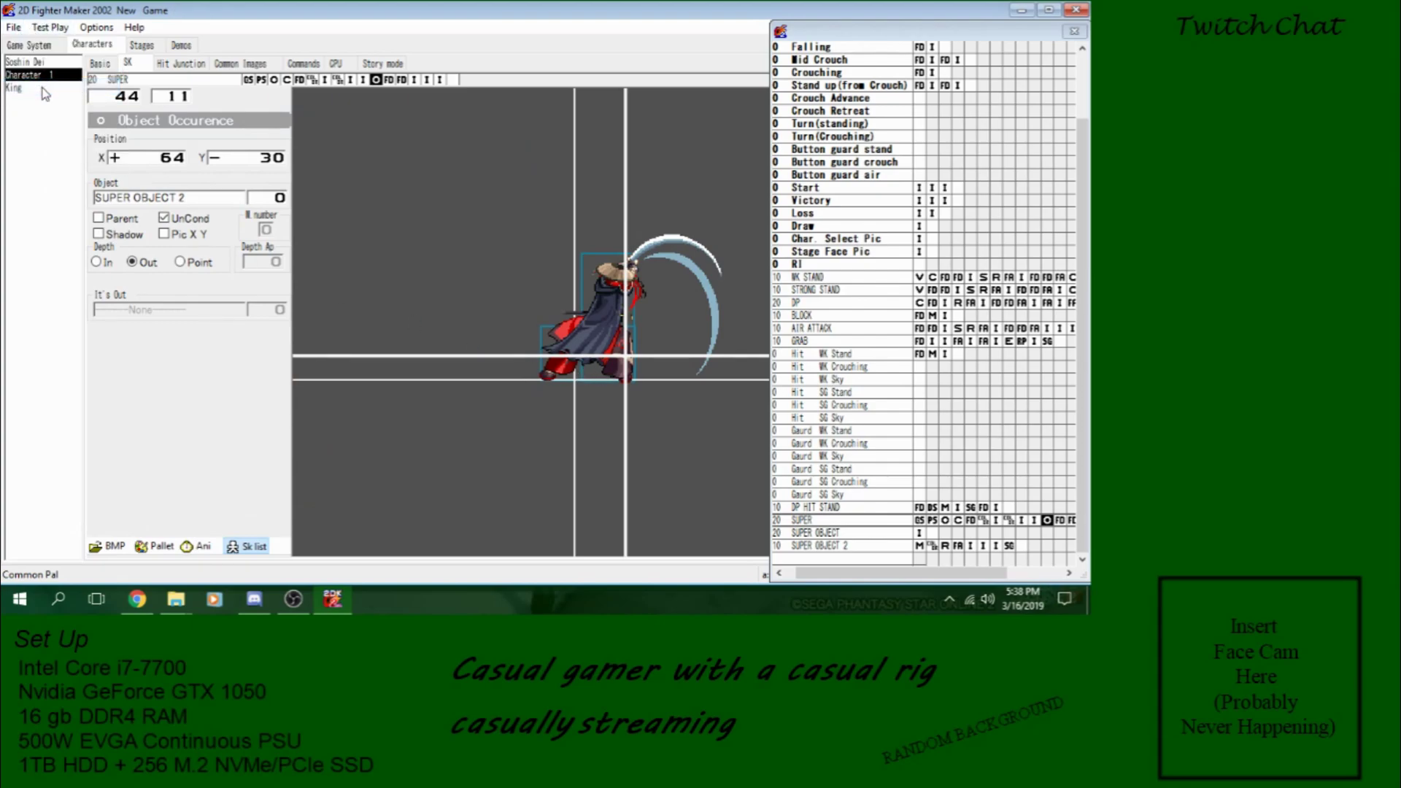
{"action": "left_click", "coordinate": [50, 27]}
{"action": "left_click", "coordinate": [628, 353]}
Step: Set the Character selective 1P option under Game System > Basic
{"action": "left_click", "coordinate": [28, 45]}
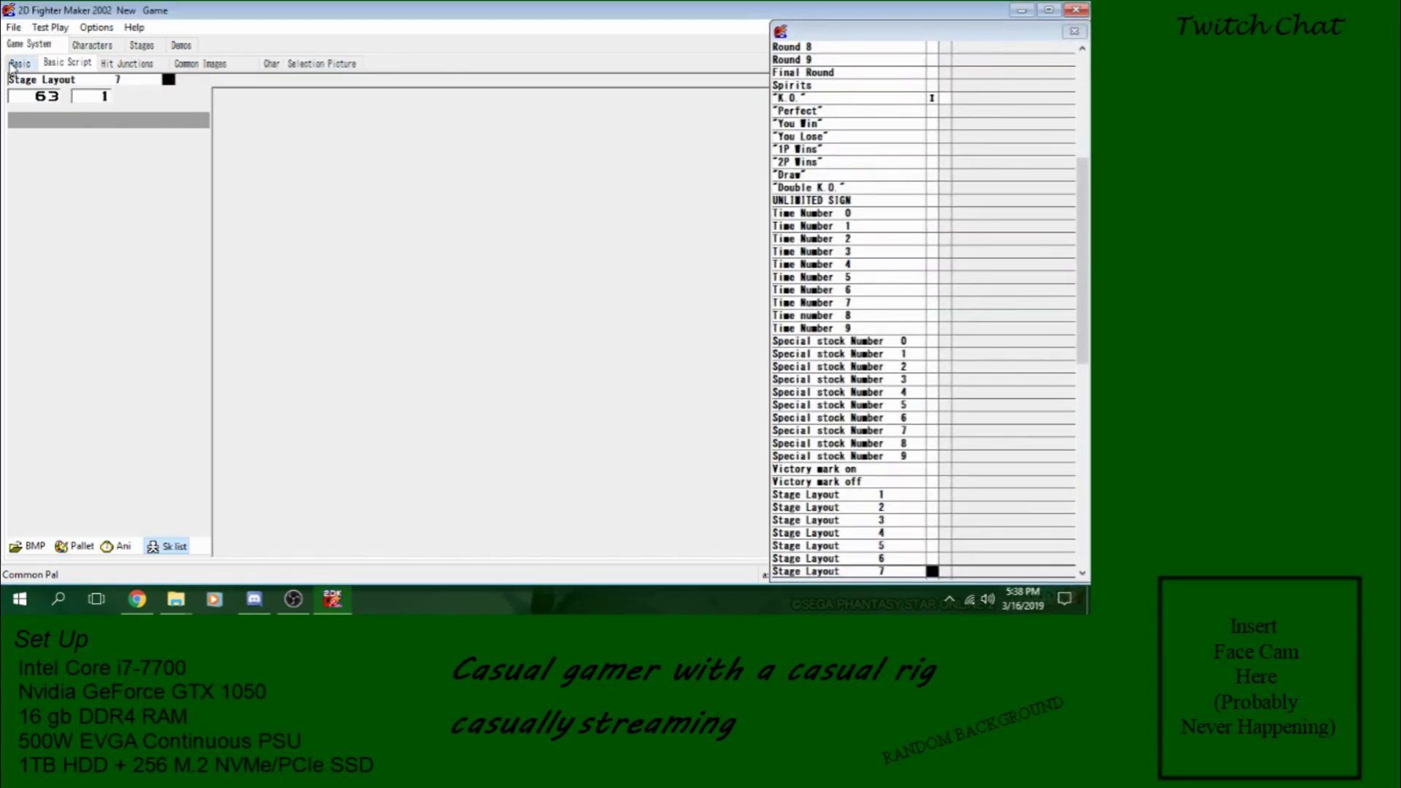
{"action": "left_click", "coordinate": [18, 63]}
{"action": "left_click", "coordinate": [219, 222]}
{"action": "left_click", "coordinate": [230, 232]}
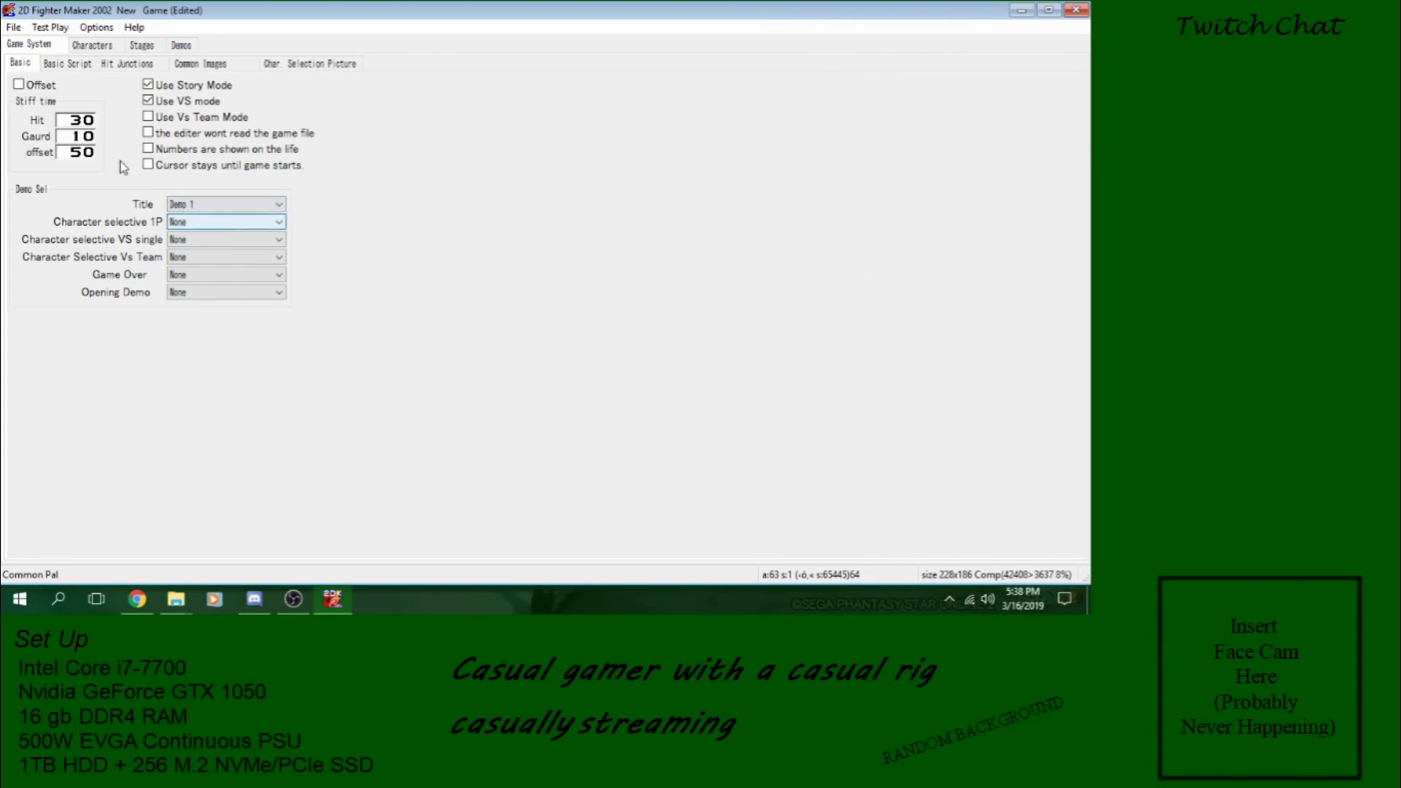
Step: Save the game again and bring up the Test Game dialog
{"action": "left_click", "coordinate": [92, 45]}
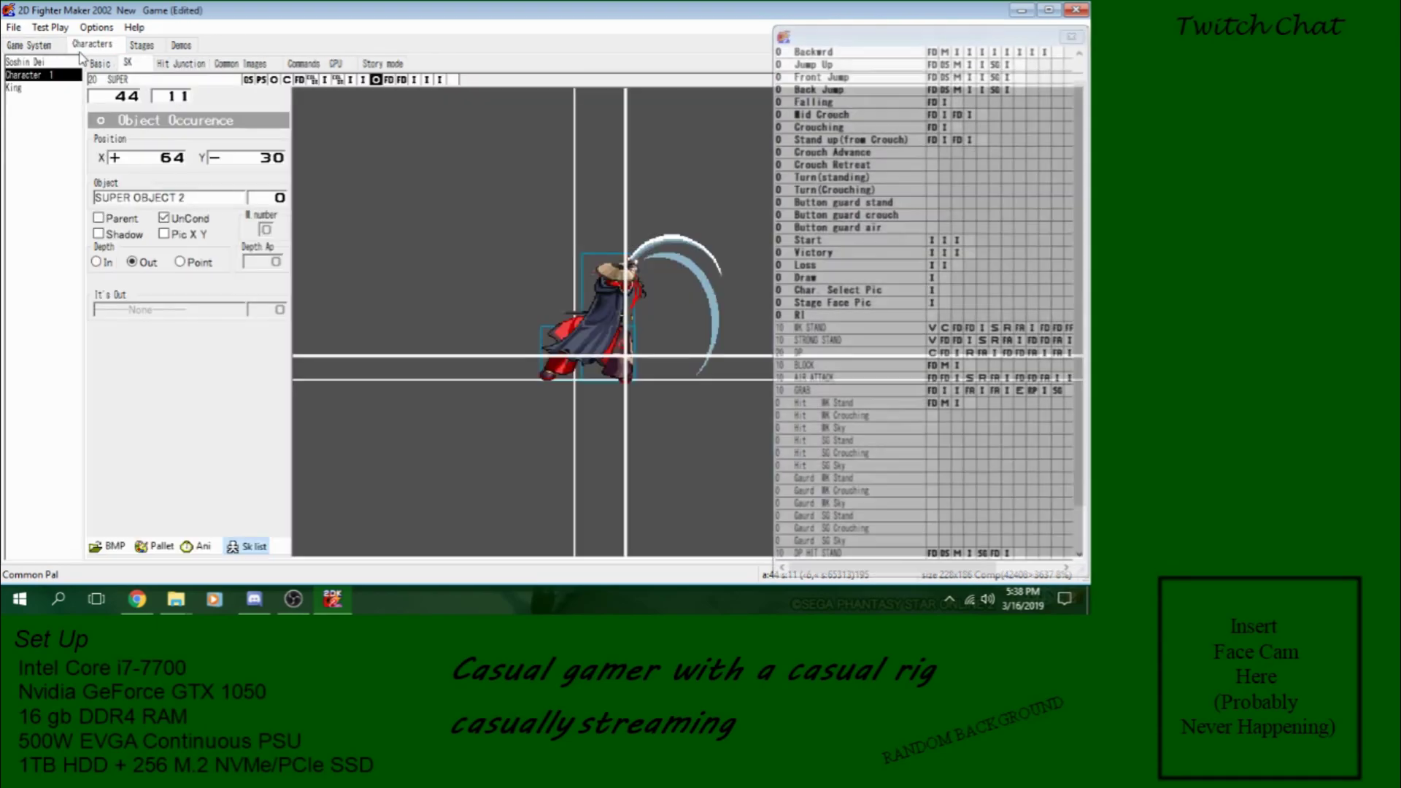
{"action": "left_click", "coordinate": [13, 27]}
{"action": "left_click", "coordinate": [33, 76]}
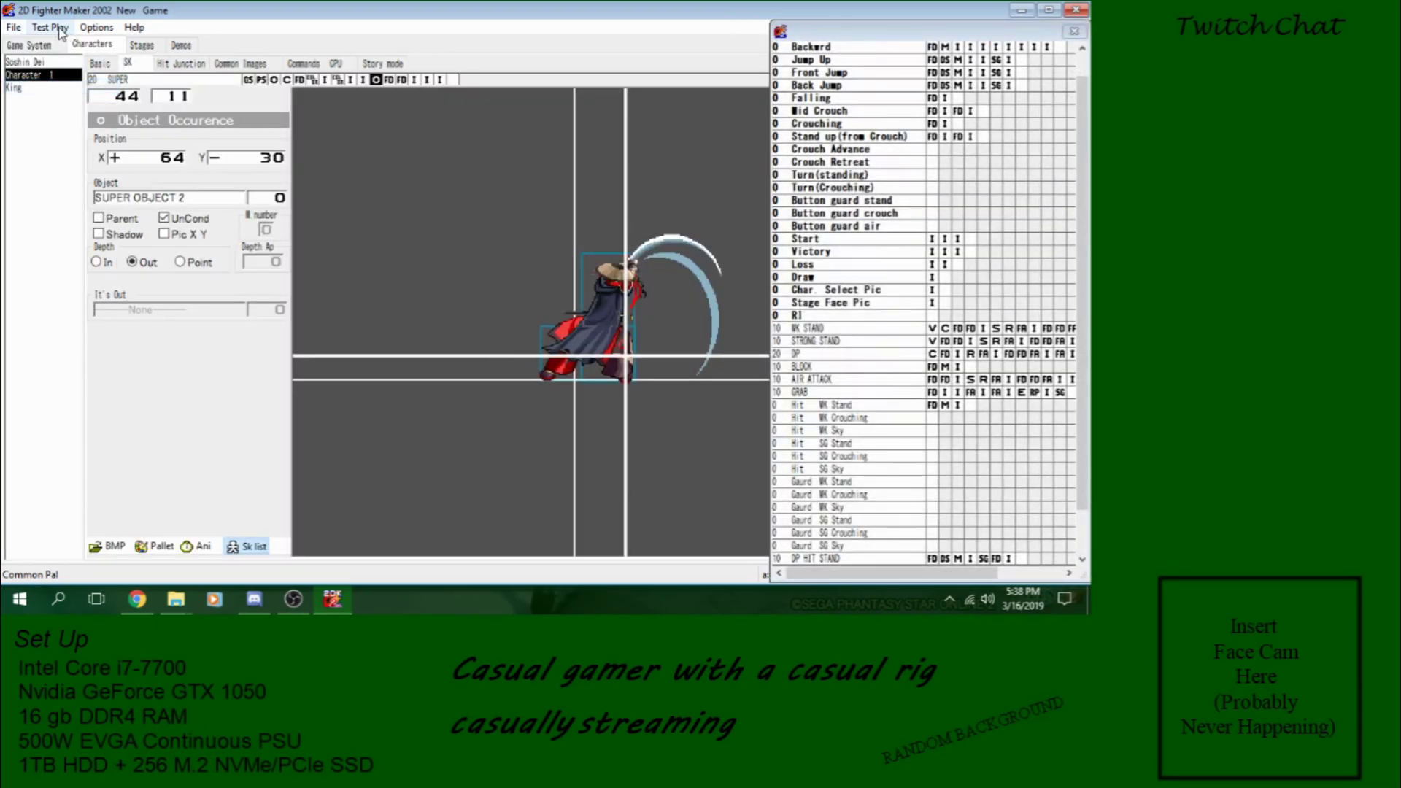
{"action": "left_click", "coordinate": [303, 62]}
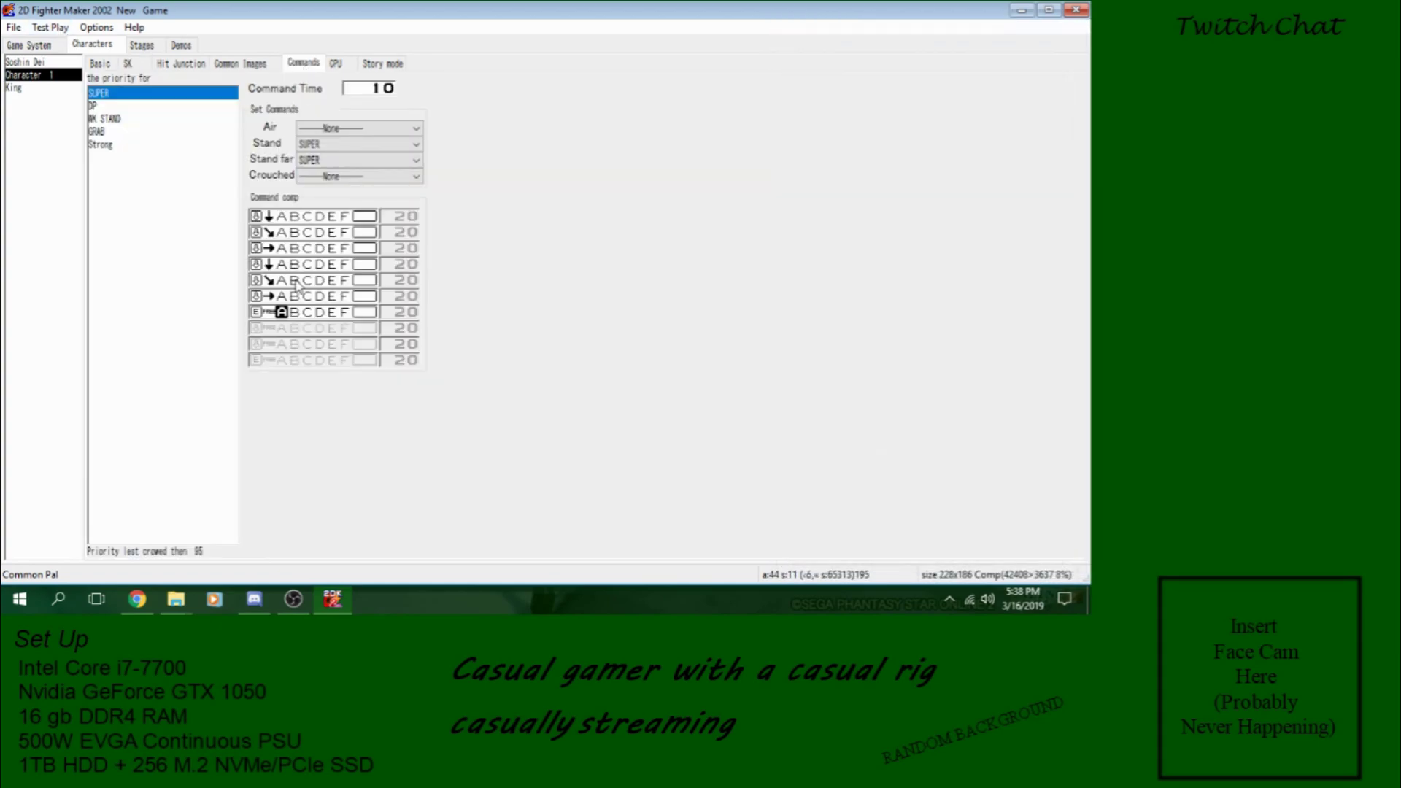
{"action": "left_click", "coordinate": [49, 27]}
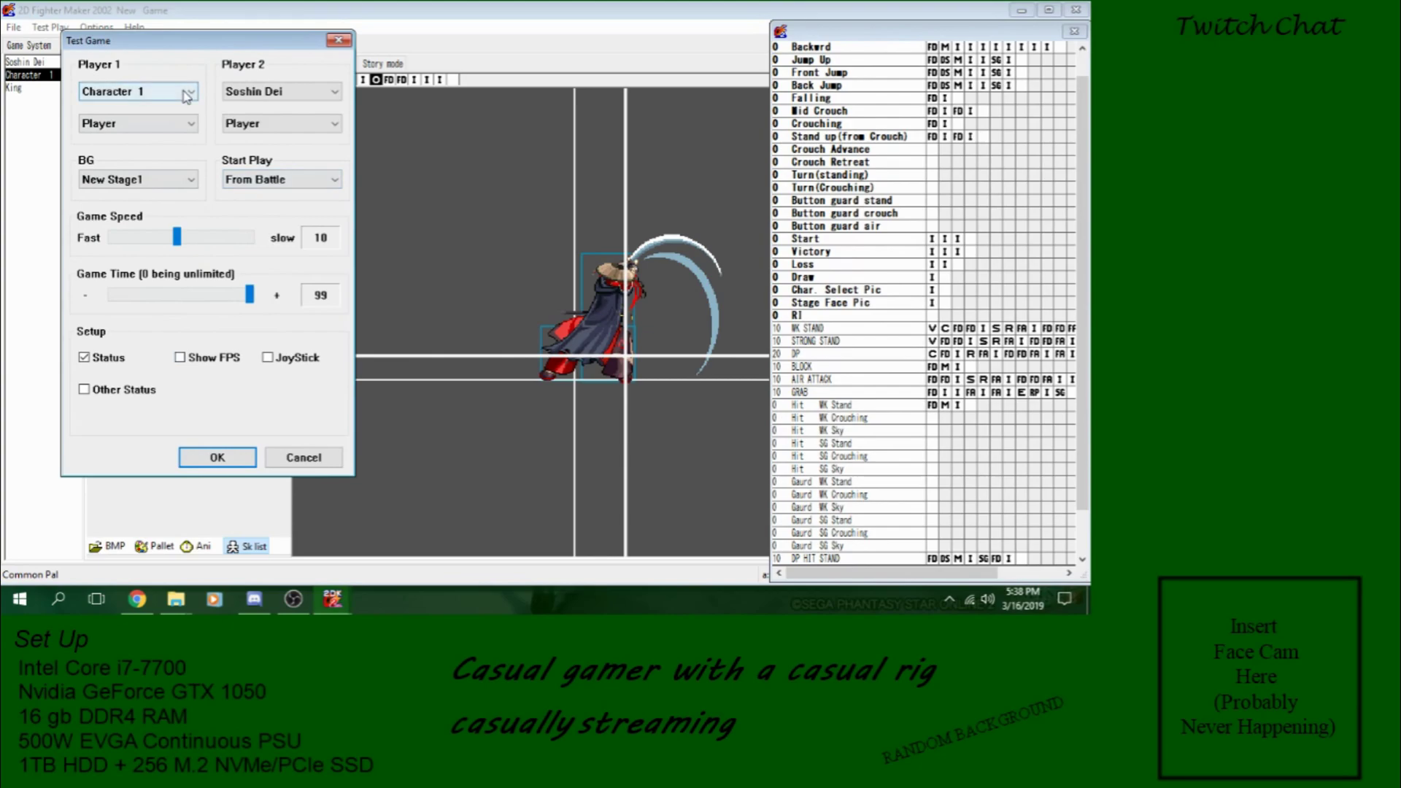
Step: Play a Character 1 versus Character 1 test match, then open Character 1's Basic settings
{"action": "left_click", "coordinate": [281, 91]}
{"action": "left_click", "coordinate": [255, 121]}
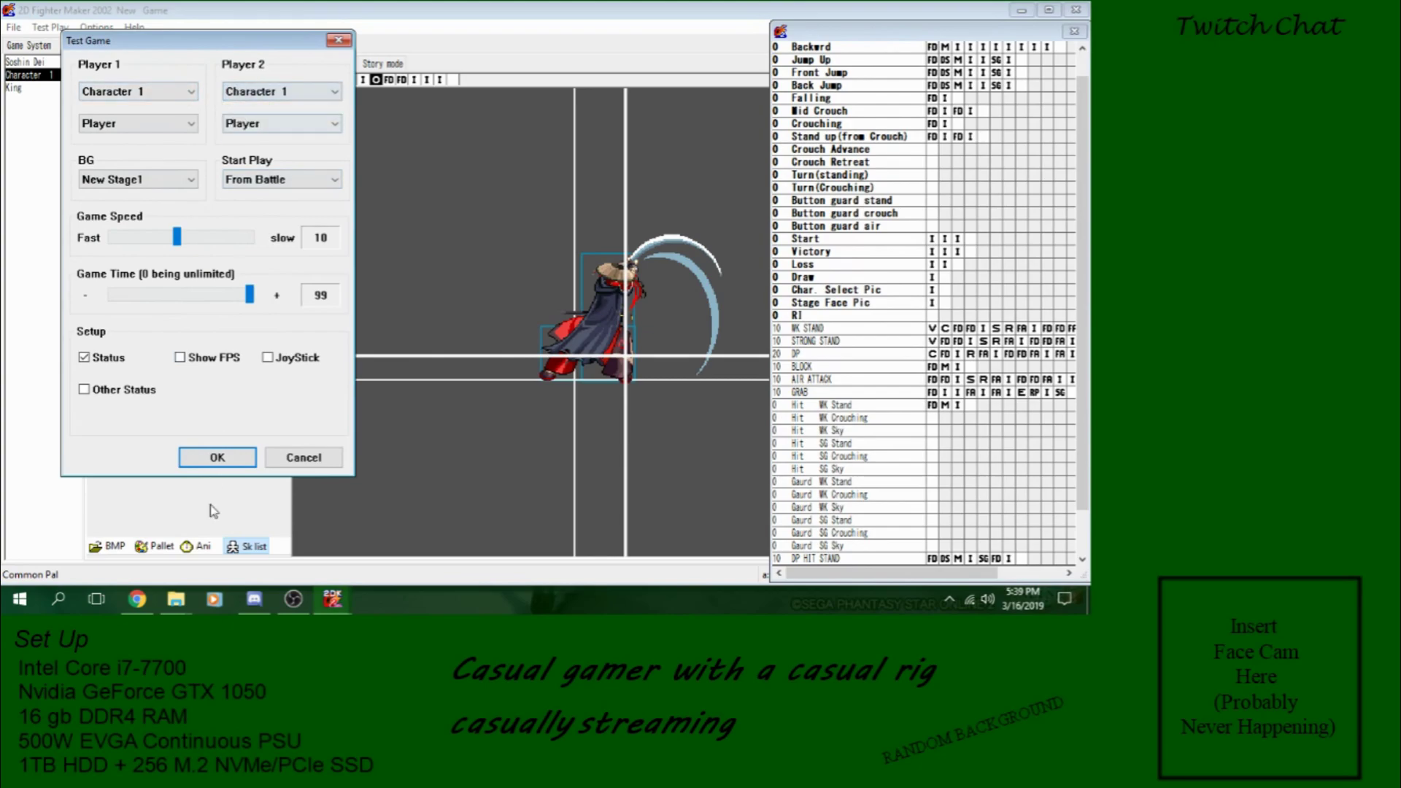
{"action": "left_click", "coordinate": [217, 455]}
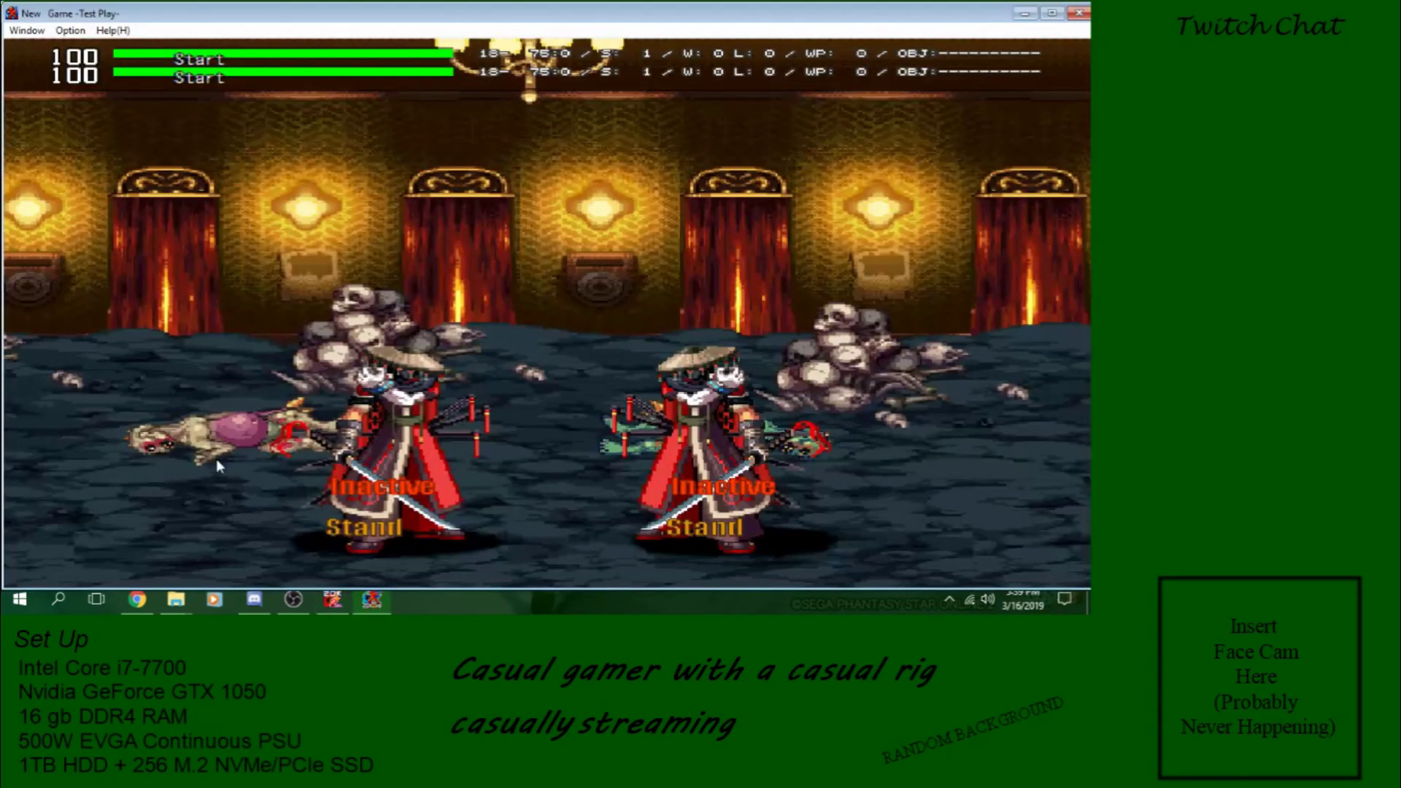
{"action": "mouse_move", "coordinate": [372, 600]}
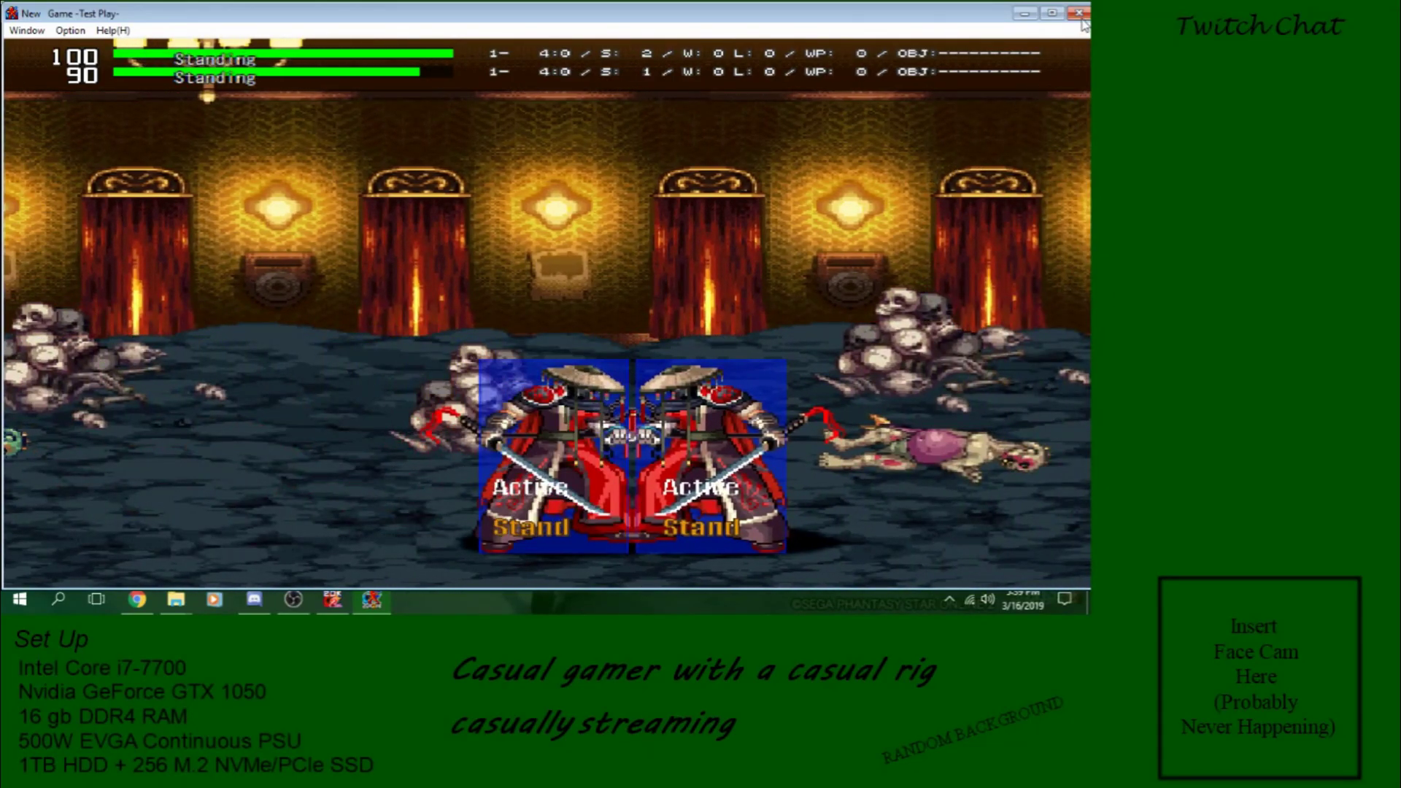
{"action": "left_click", "coordinate": [1080, 14]}
{"action": "left_click", "coordinate": [100, 64]}
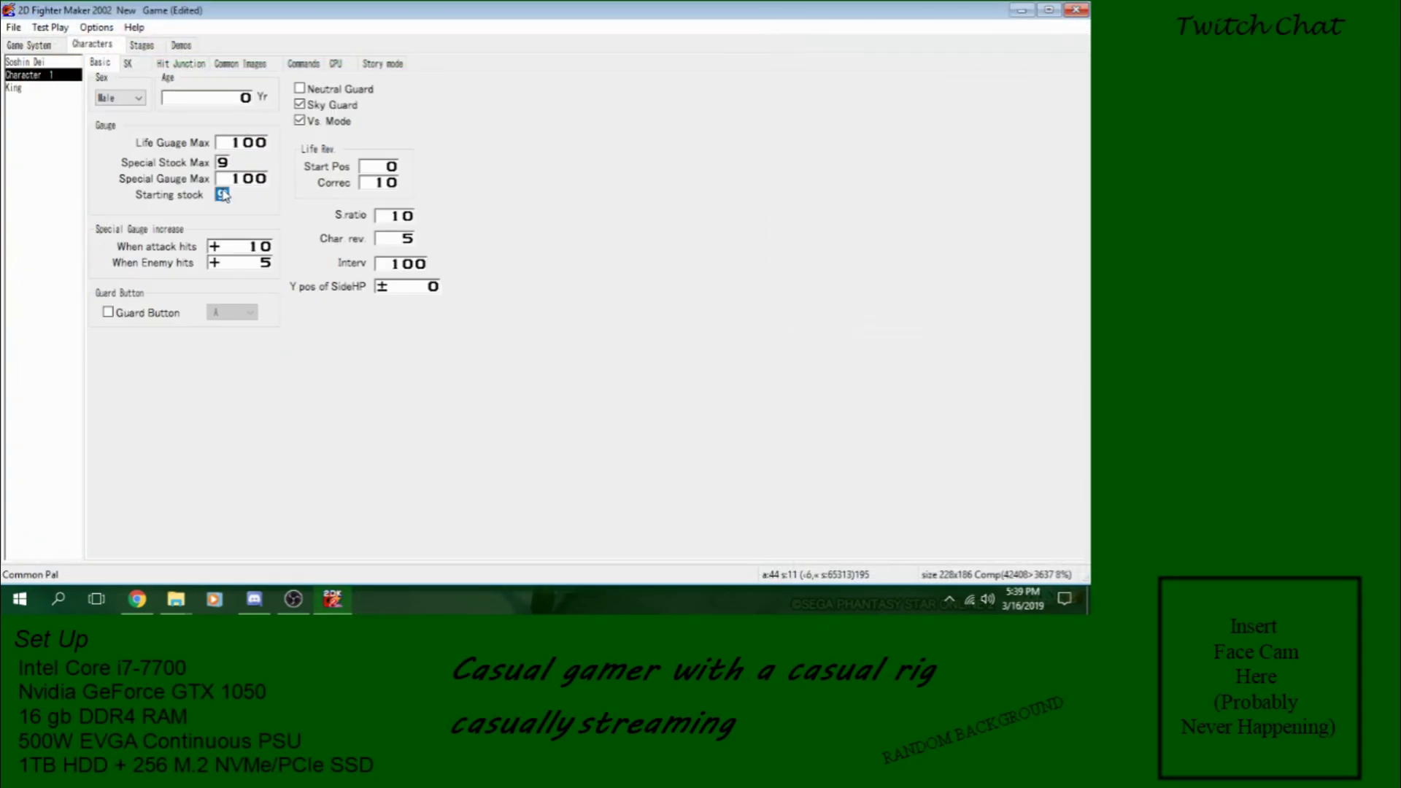
Step: Save the game and start another Character 1 mirror test match
{"action": "left_click", "coordinate": [13, 27]}
{"action": "left_click", "coordinate": [29, 88]}
{"action": "left_click", "coordinate": [50, 27]}
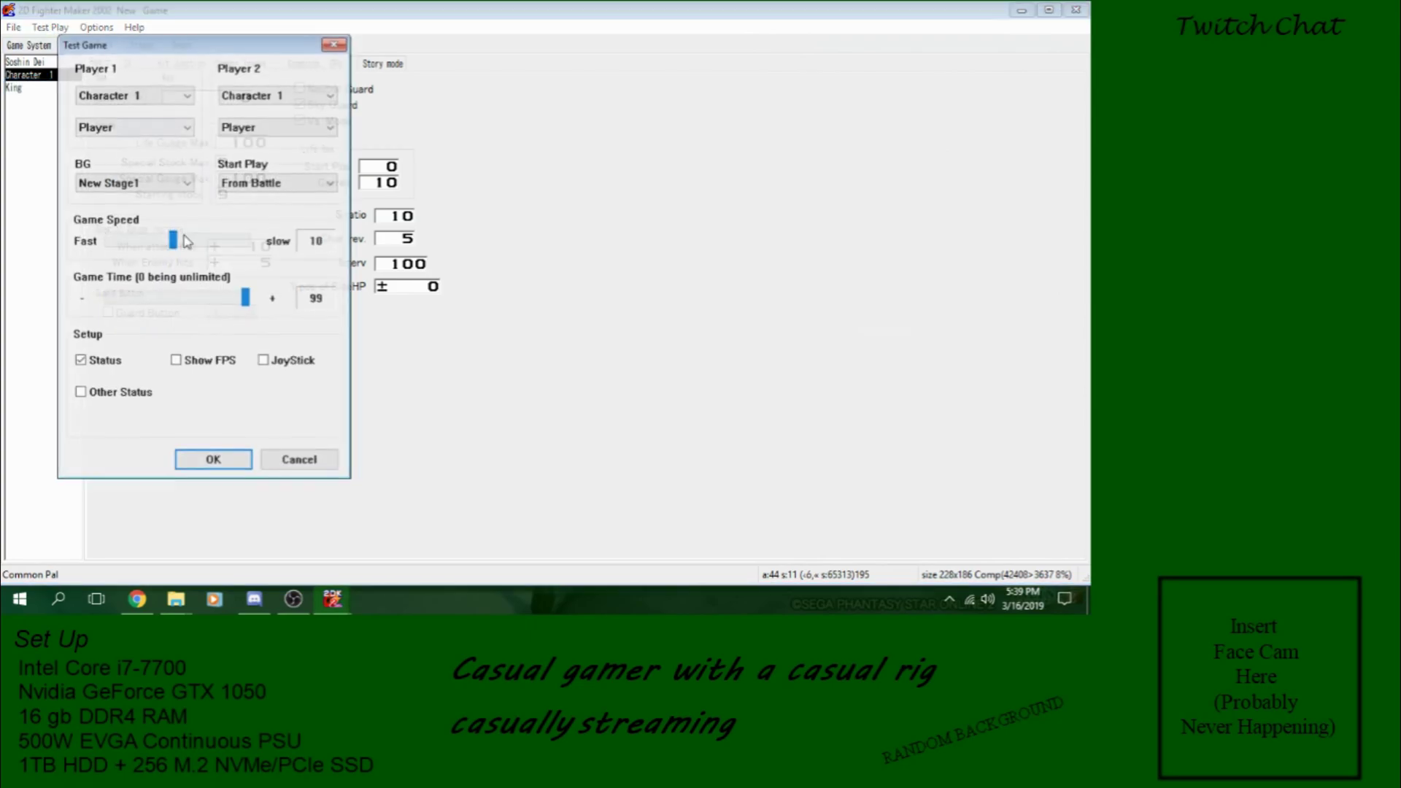
{"action": "left_click", "coordinate": [214, 459]}
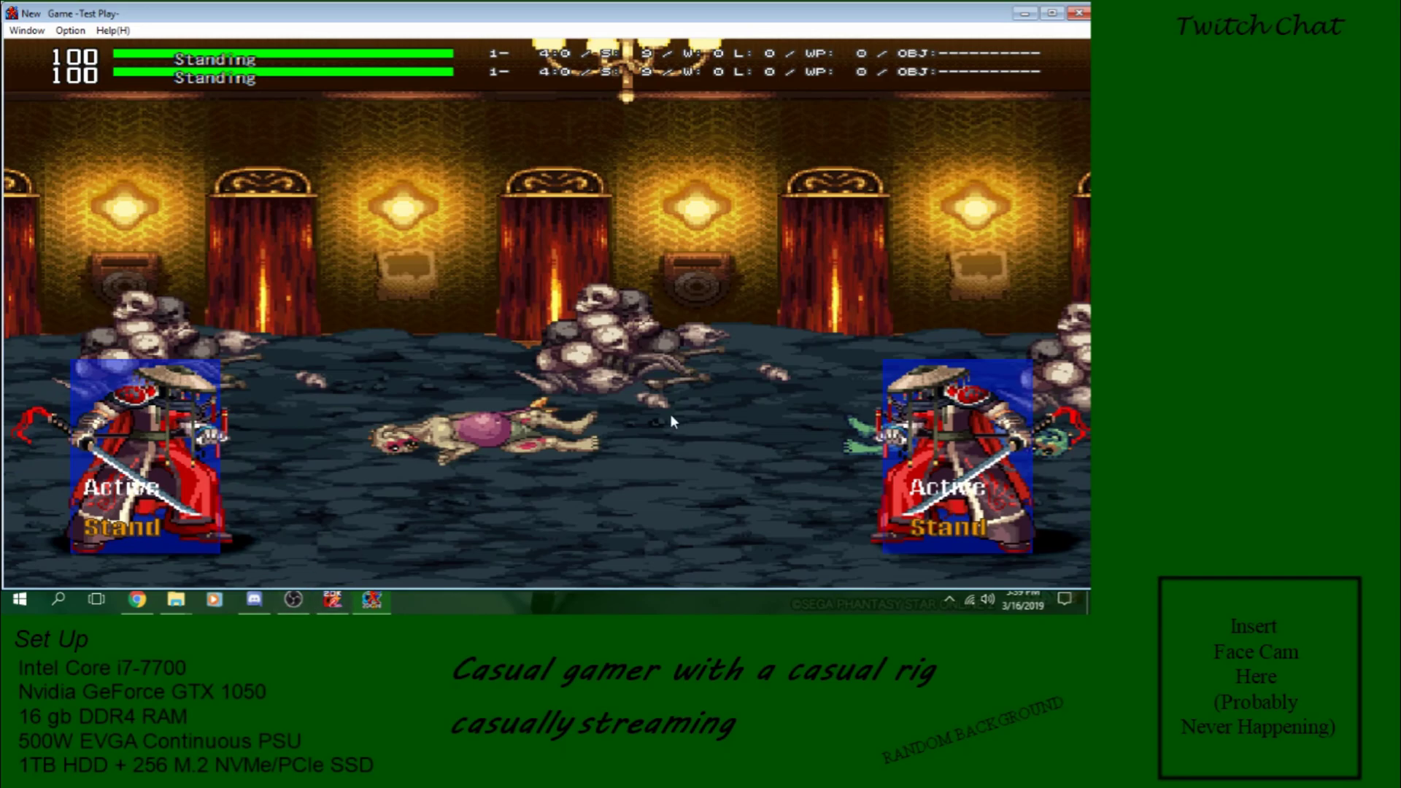
Step: Close the match and set the SUPER command's Command Time to 60
{"action": "left_click", "coordinate": [1079, 13]}
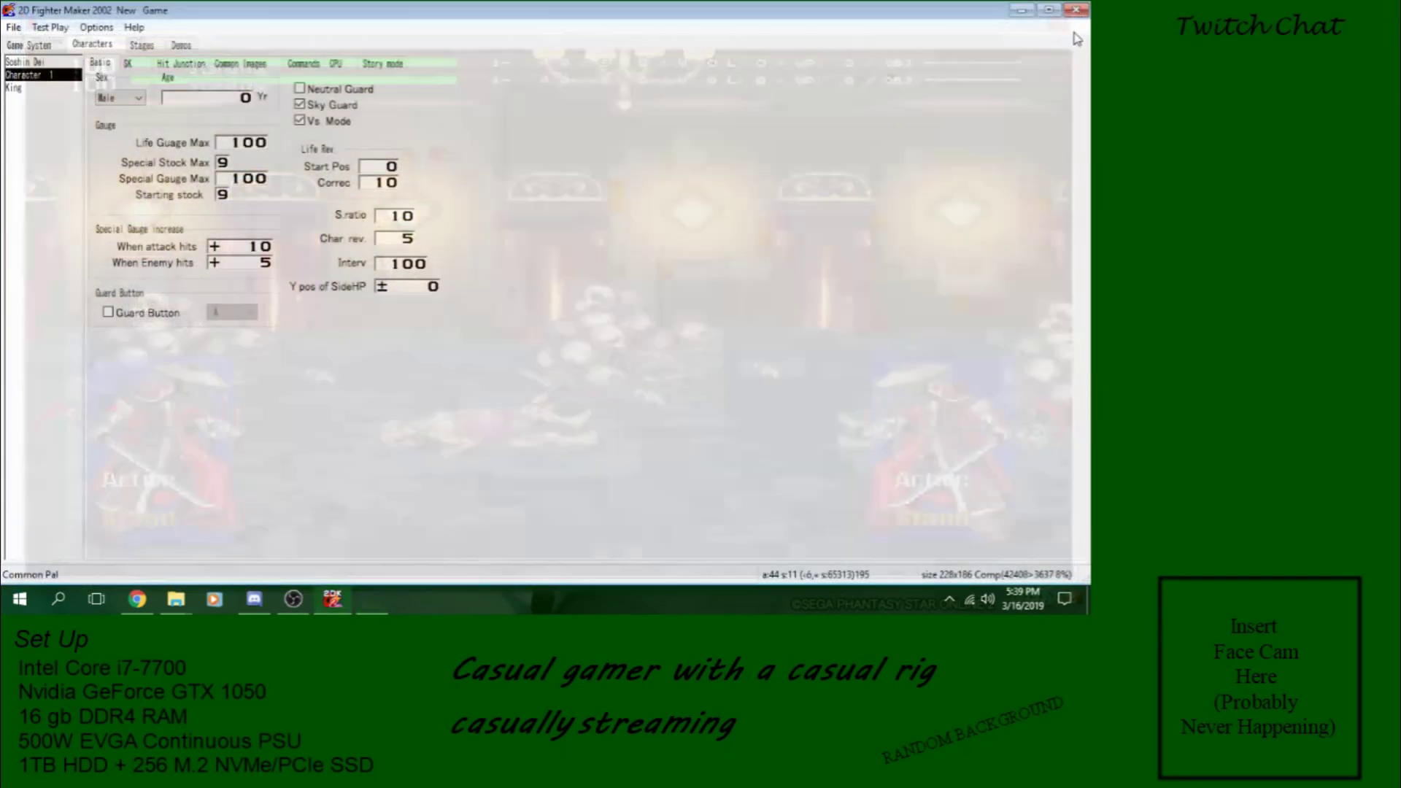
{"action": "left_click", "coordinate": [128, 62]}
{"action": "left_click", "coordinate": [305, 62]}
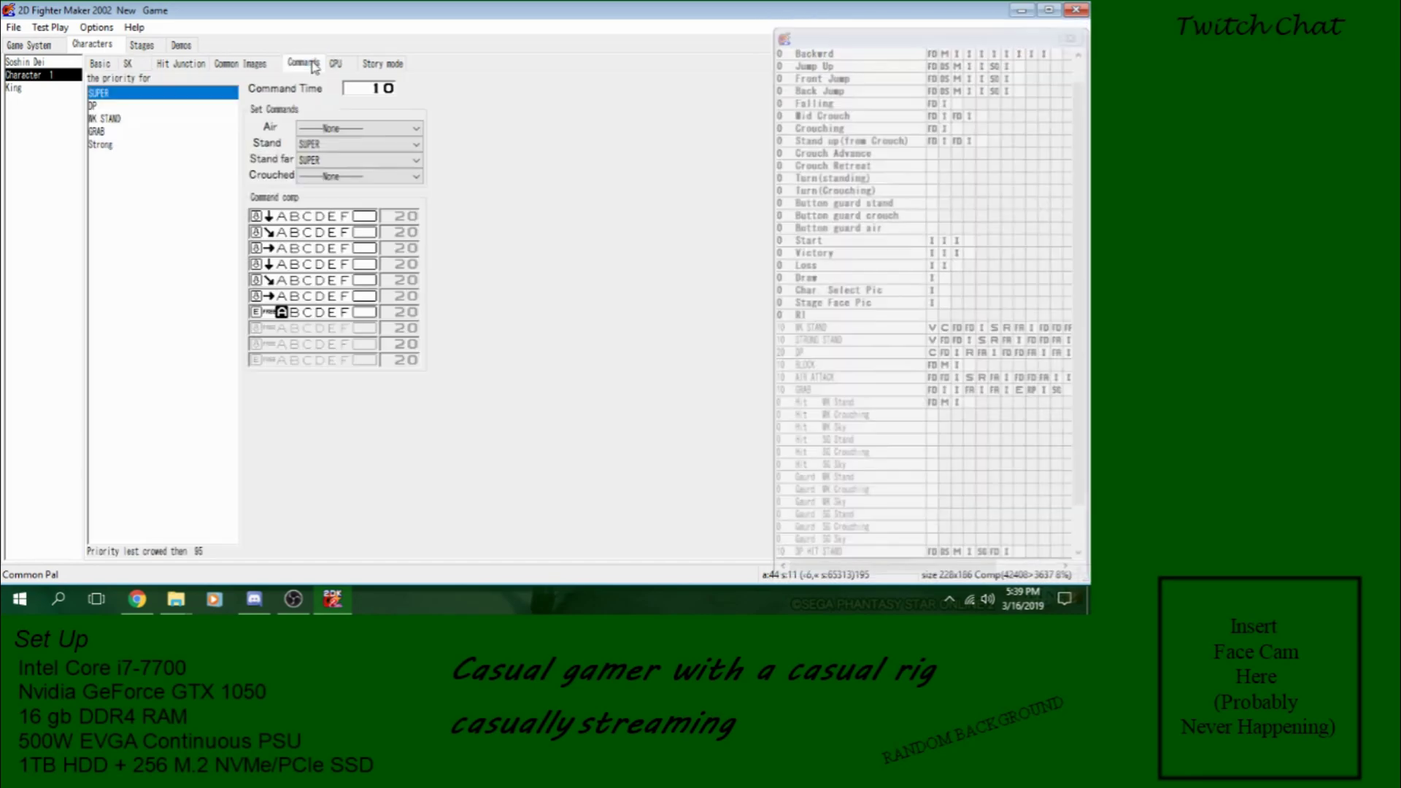
{"action": "left_click", "coordinate": [128, 108]}
{"action": "left_click", "coordinate": [138, 119]}
{"action": "left_click", "coordinate": [145, 99]}
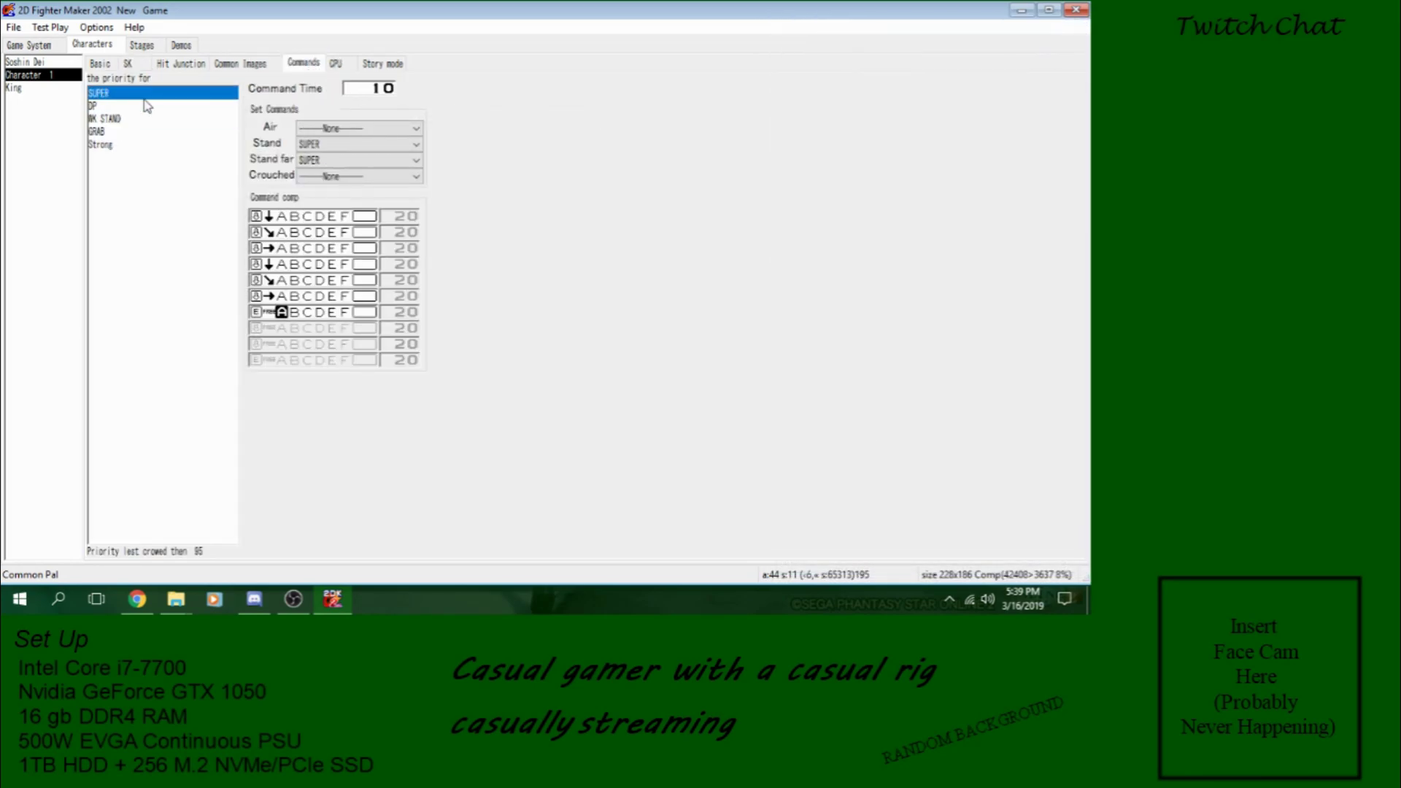
{"action": "left_click_drag", "start_coordinate": [374, 98], "coordinate": [375, 100]}
Step: Save the game and bring up the Test Game dialog
{"action": "left_click", "coordinate": [14, 28]}
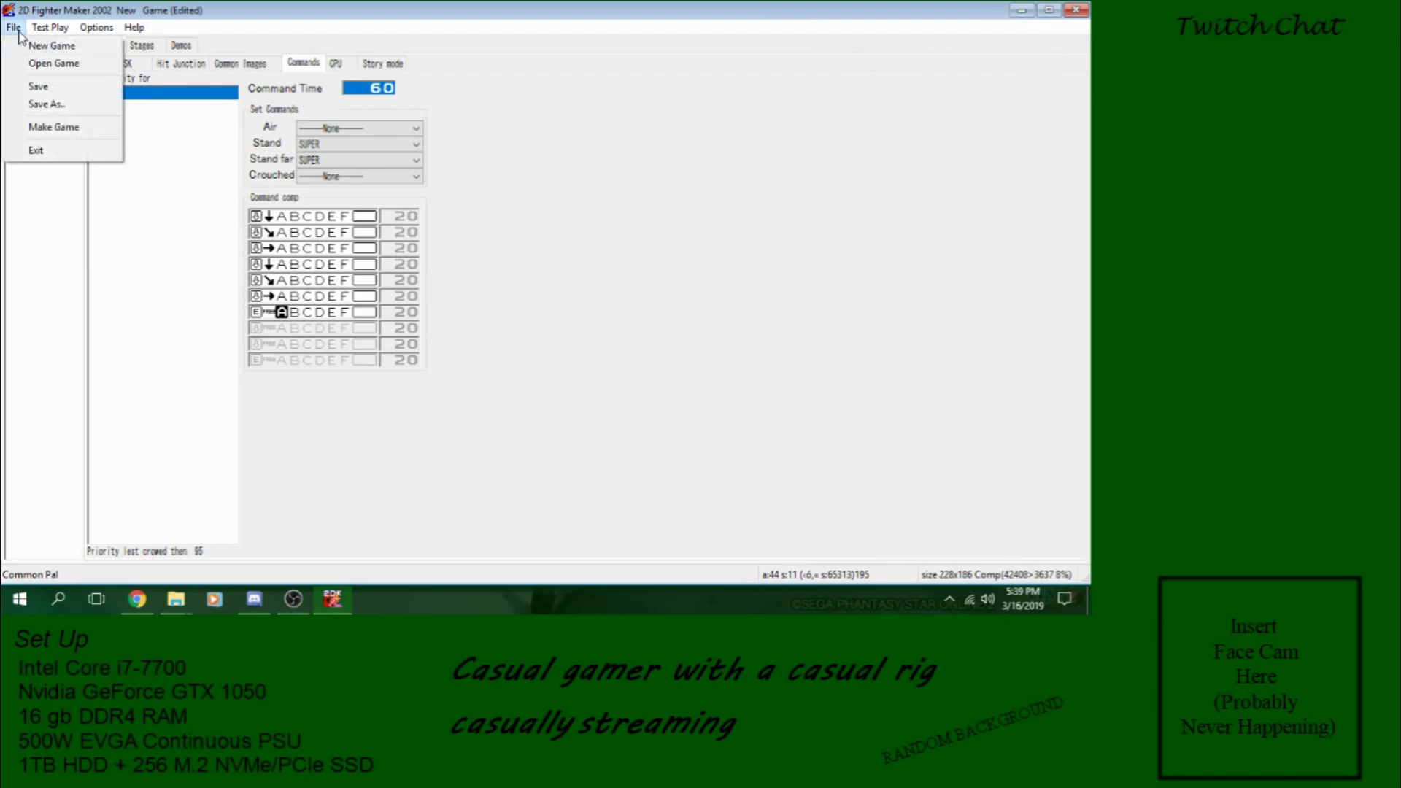
{"action": "left_click", "coordinate": [32, 85]}
{"action": "left_click", "coordinate": [50, 27]}
{"action": "left_click", "coordinate": [53, 45]}
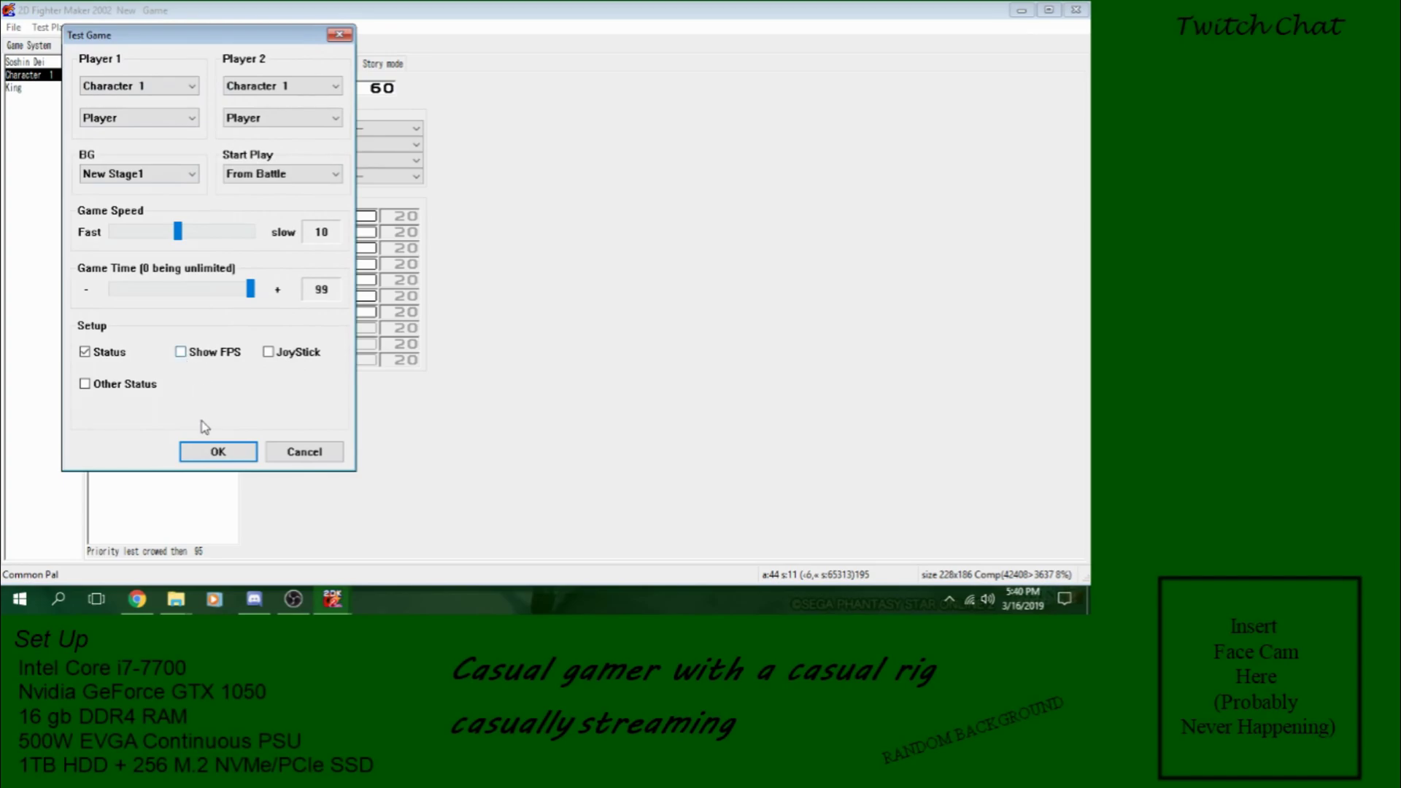
Step: Start the mirror match, perform the SUPER with Down, Right, A, then close the match
{"action": "left_click", "coordinate": [219, 450]}
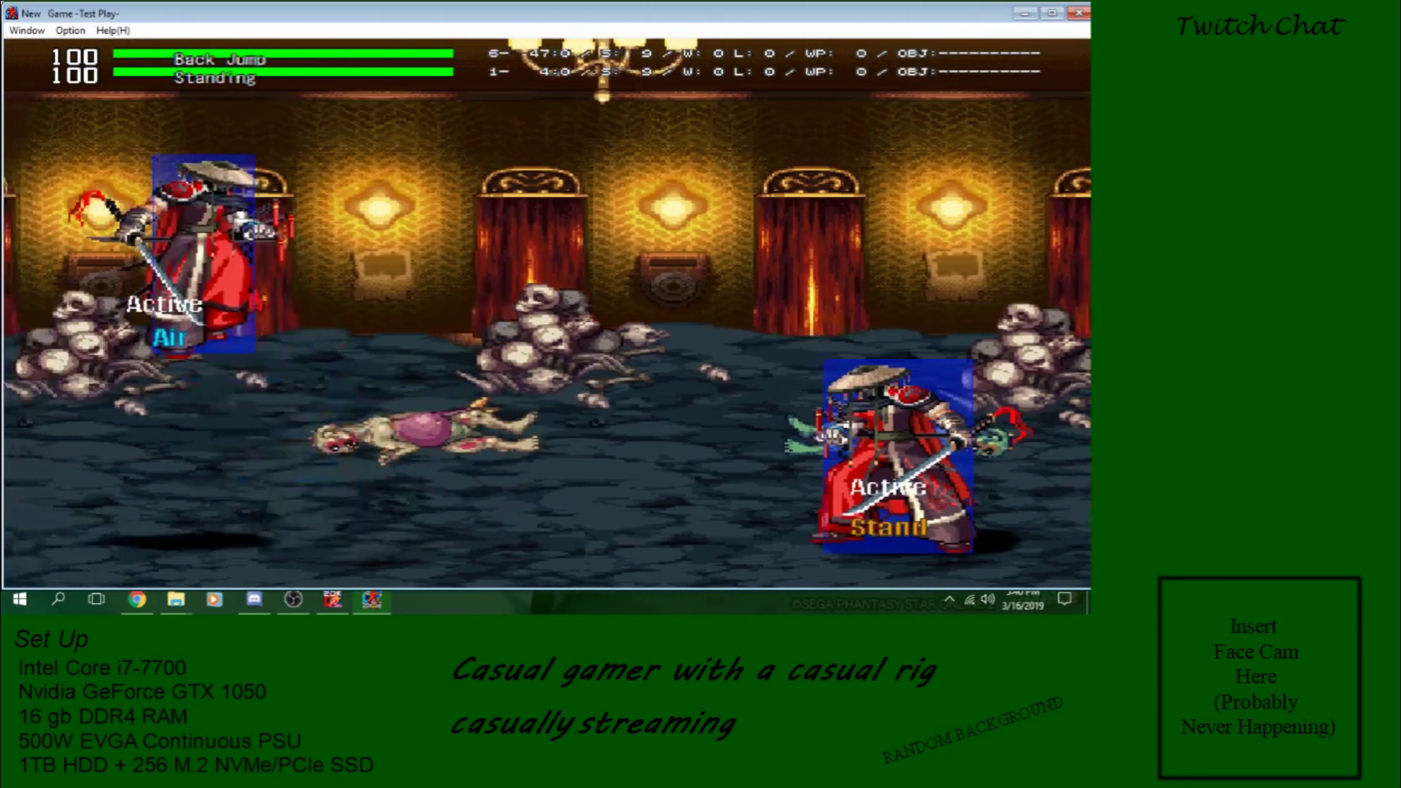
{"action": "key", "text": "Down"}
{"action": "key", "text": "Right"}
{"action": "key", "text": "a"}
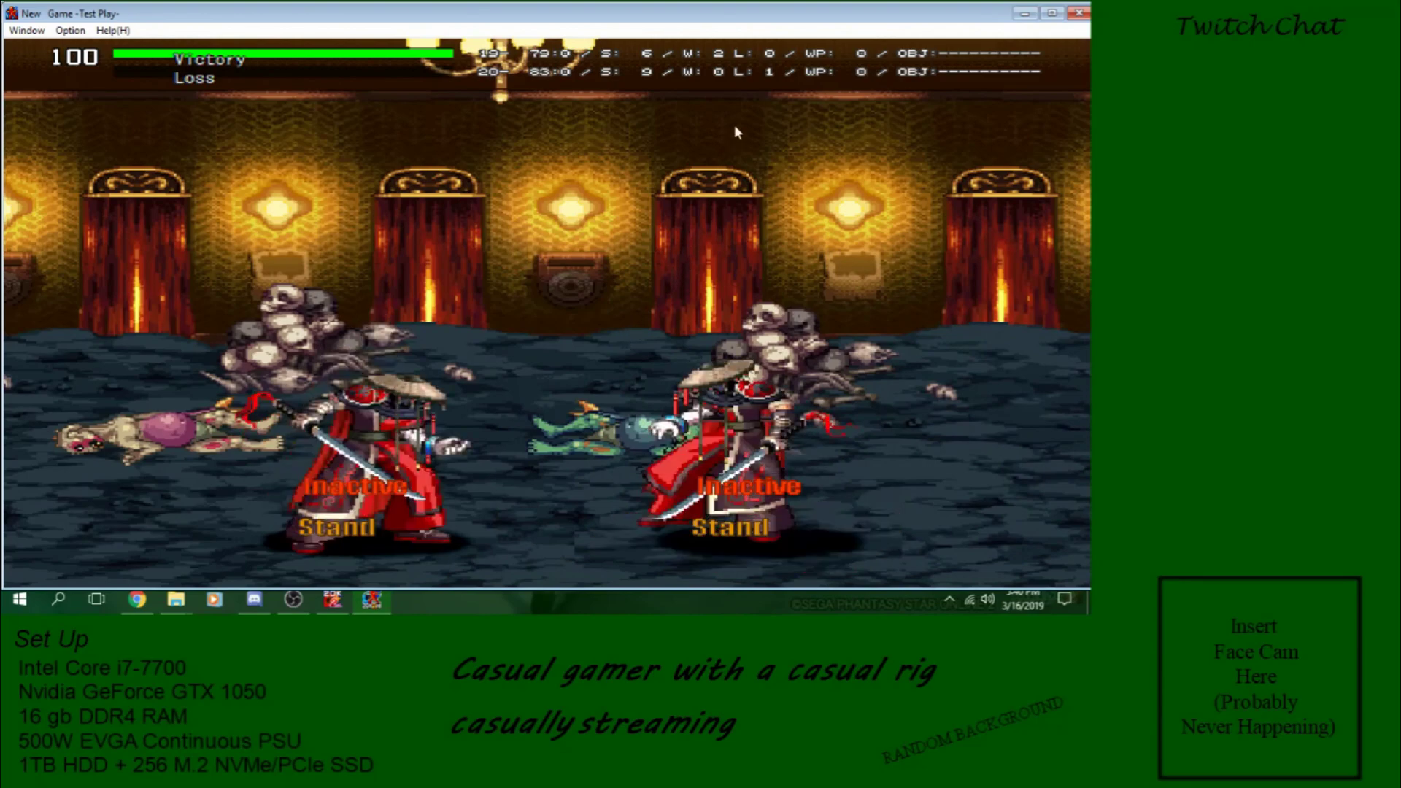
{"action": "left_click", "coordinate": [1084, 21]}
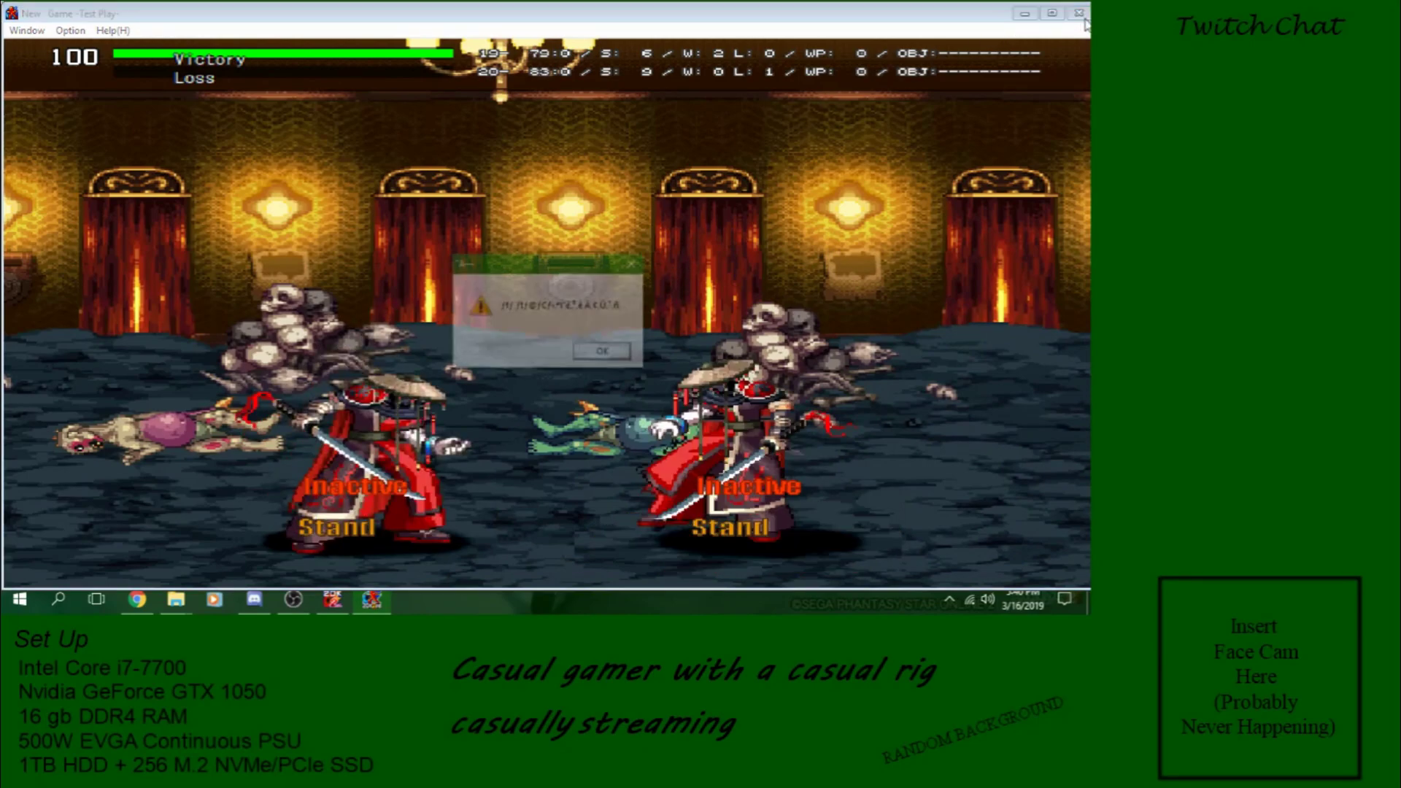
{"action": "left_click", "coordinate": [602, 351]}
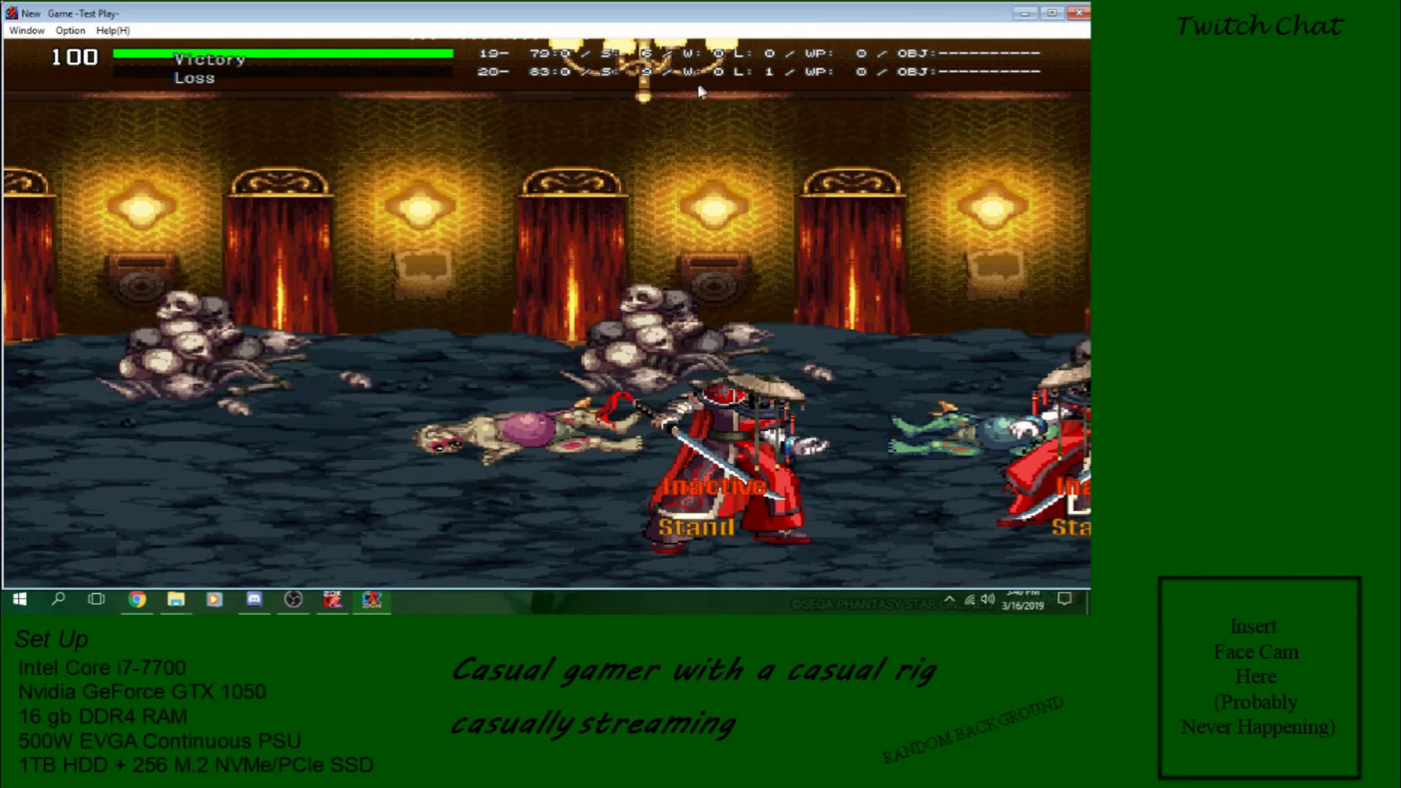
Step: Close the leftover test match window from its taskbar entry
{"action": "left_click", "coordinate": [371, 603]}
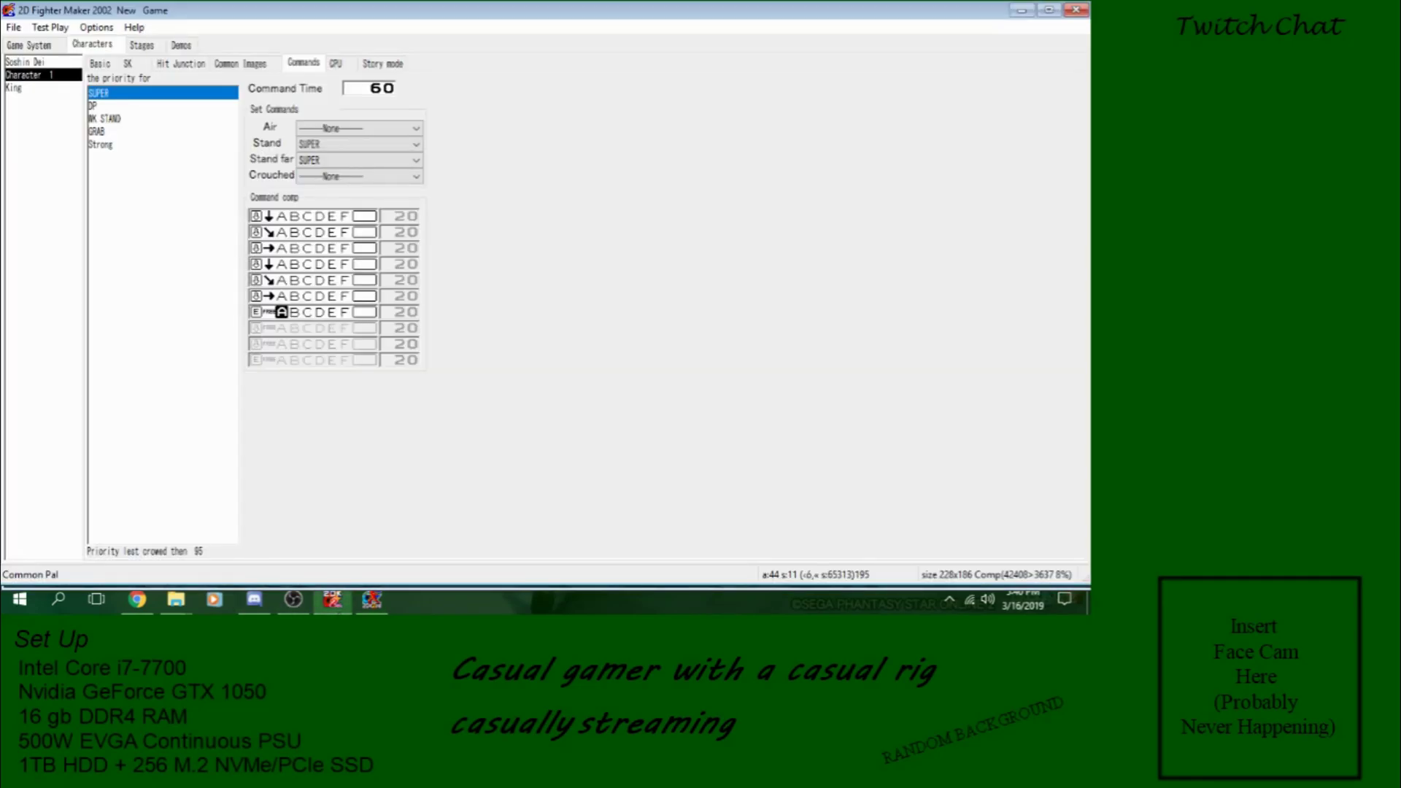
{"action": "right_click", "coordinate": [370, 603]}
{"action": "left_click", "coordinate": [343, 568]}
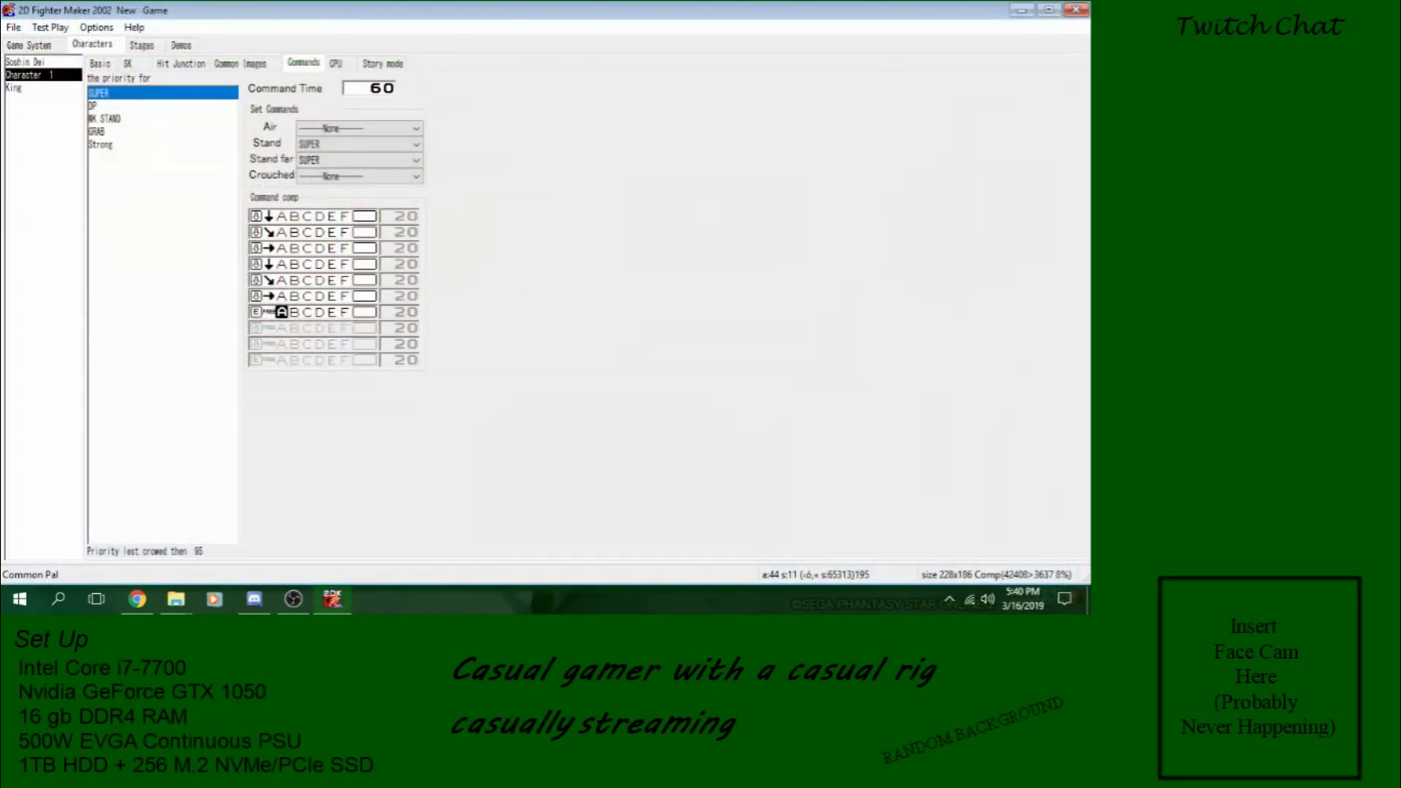
Step: Save the game and load the SUPER skill's level-20 first frame in the skill editor
{"action": "left_click", "coordinate": [136, 65]}
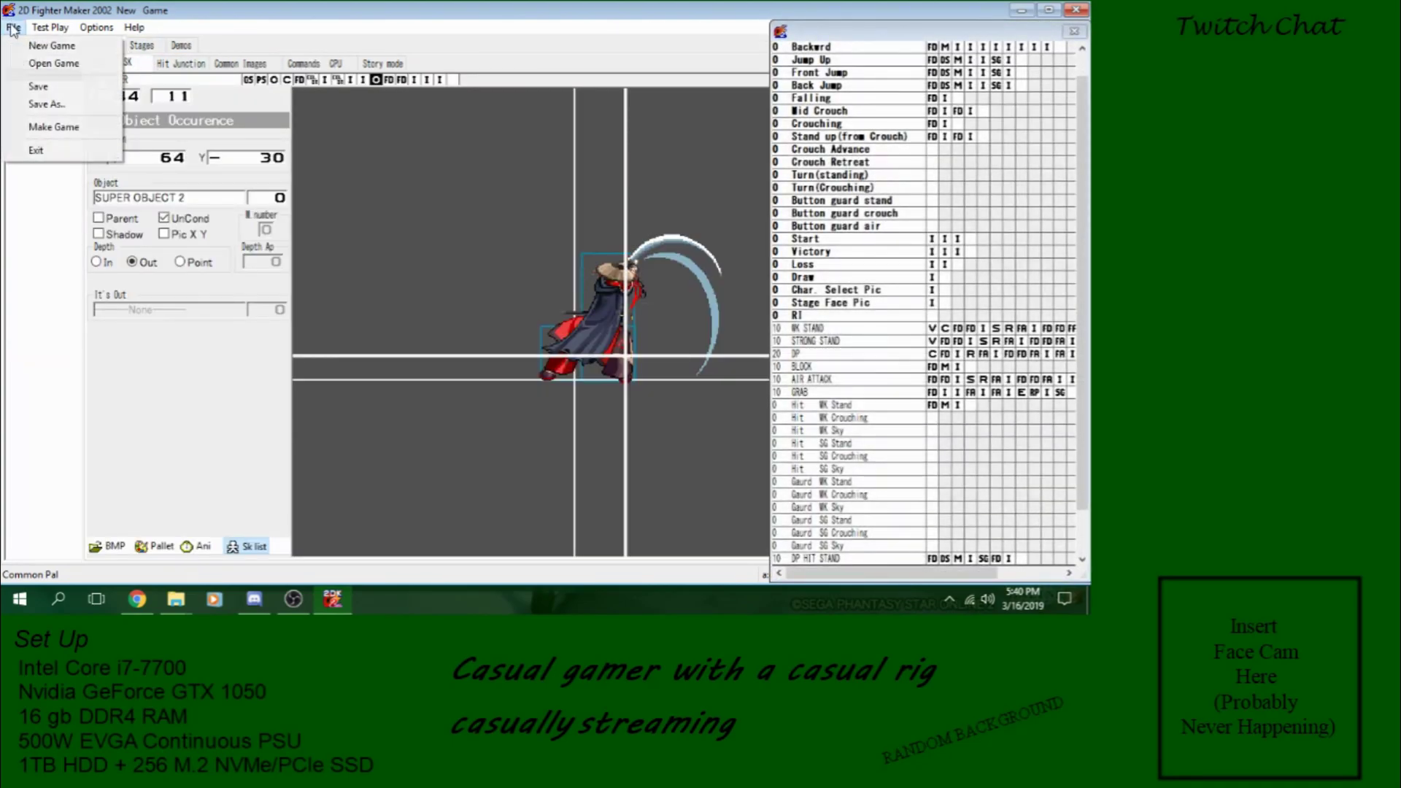
{"action": "left_click", "coordinate": [41, 86]}
{"action": "left_click_drag", "start_coordinate": [1086, 222], "coordinate": [1086, 267]}
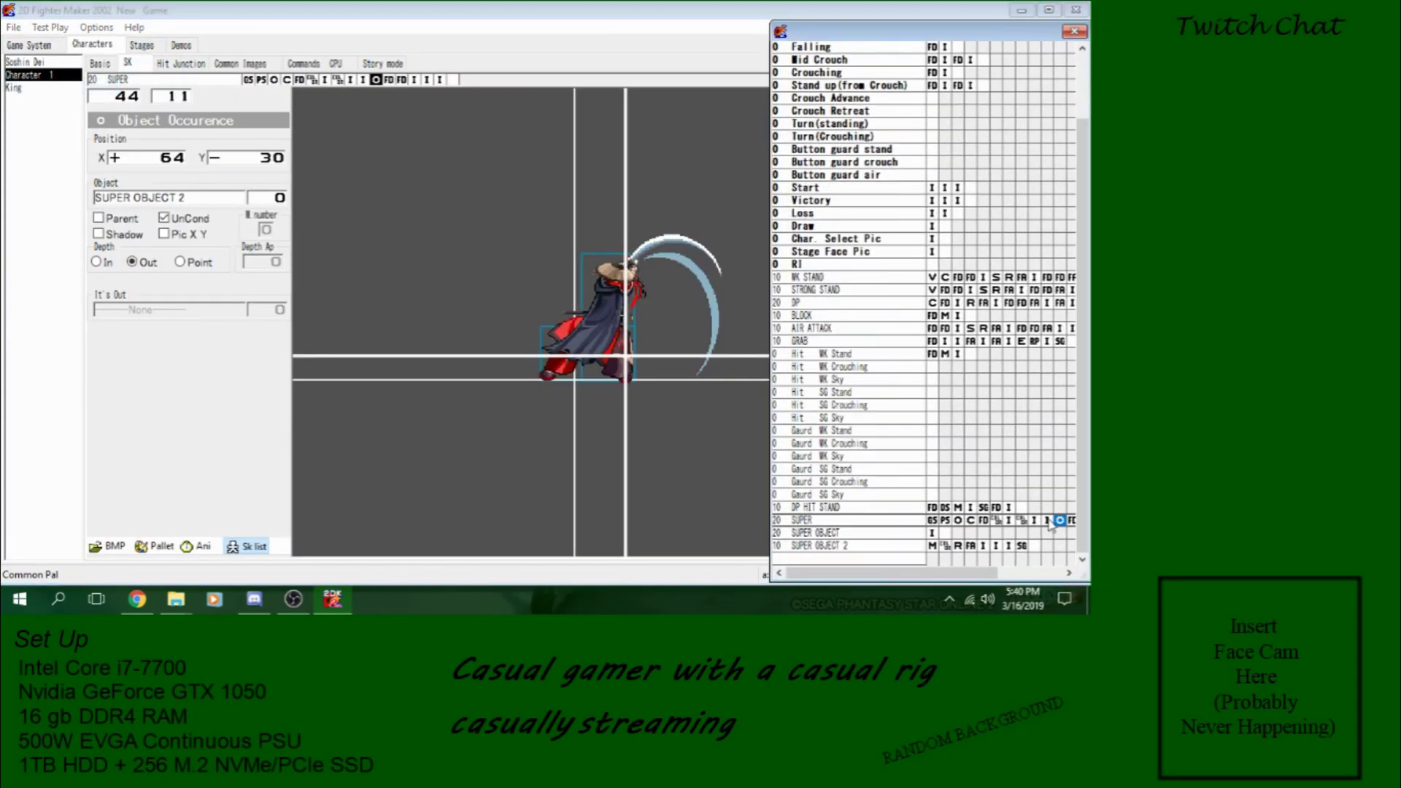
{"action": "left_click", "coordinate": [899, 521]}
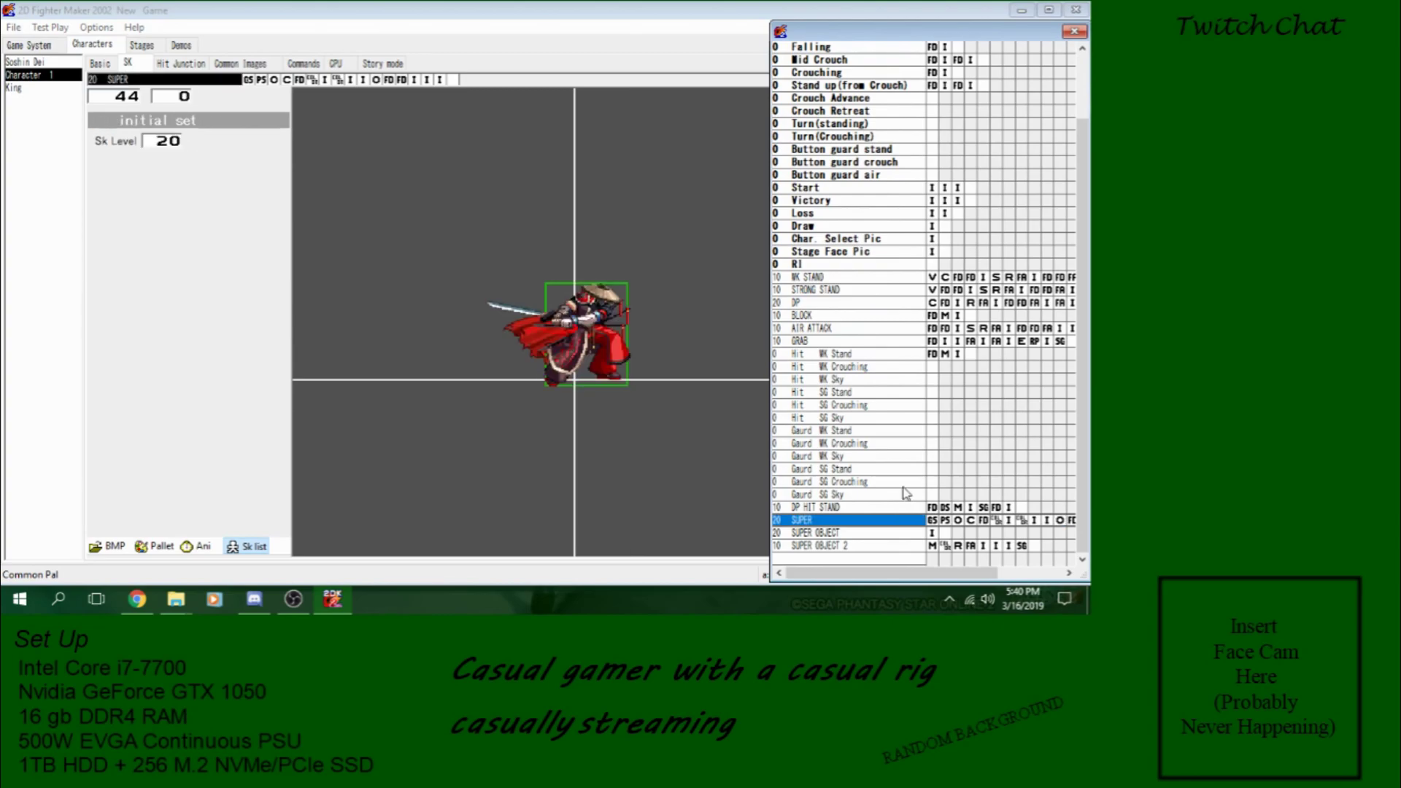